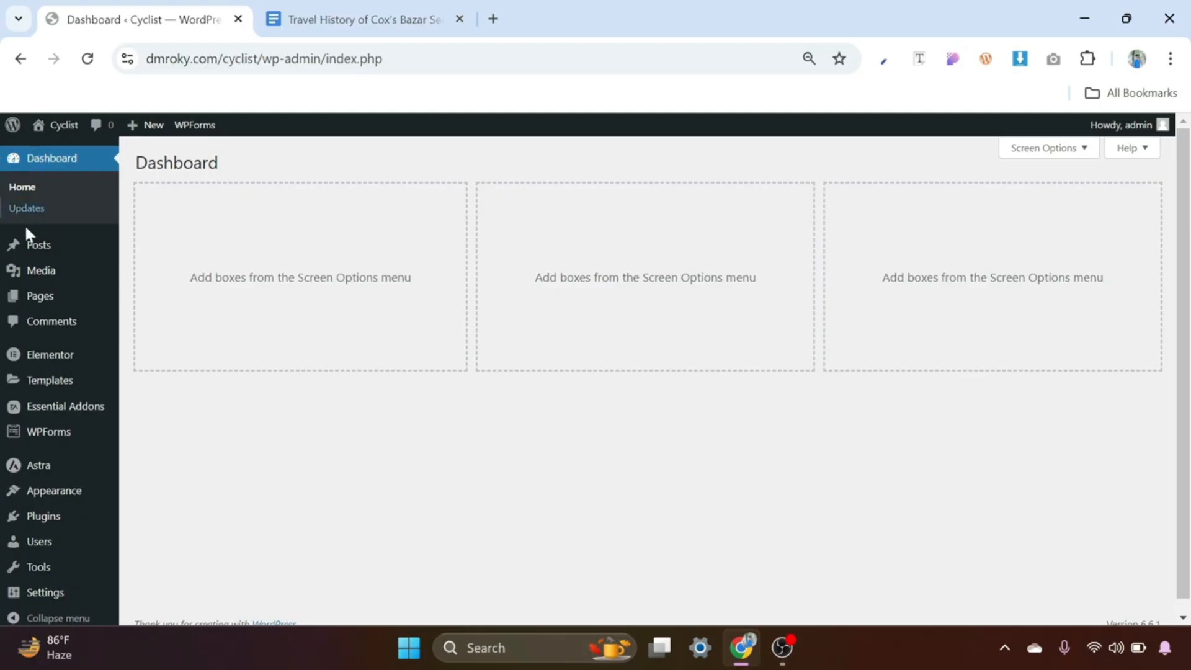
Open the post categories and add a new category named Travel.
{"action": "mouse_move", "coordinate": [22, 256]}
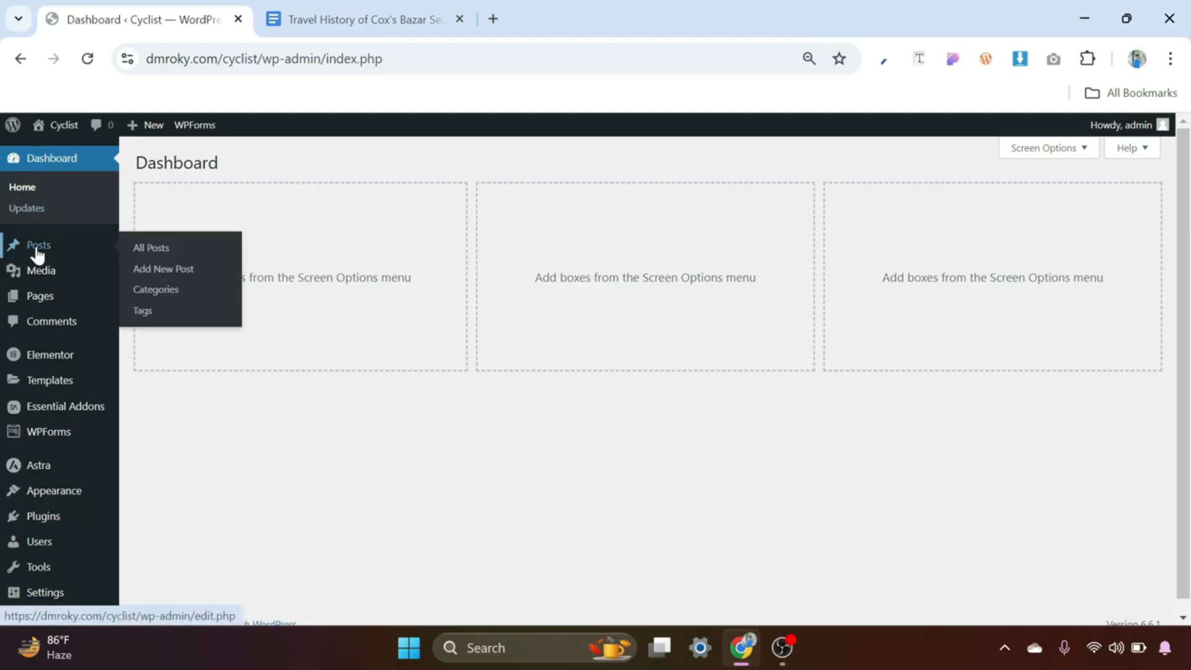
{"action": "left_click", "coordinate": [155, 292]}
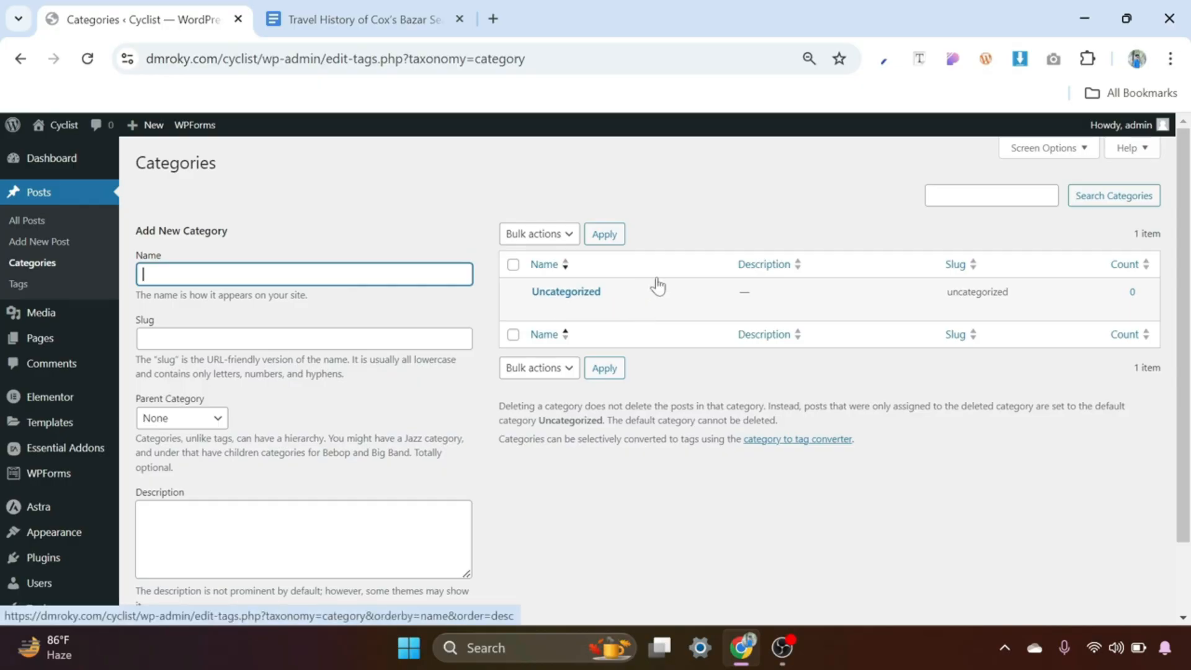
{"action": "type", "text": "Travel"}
{"action": "scroll", "coordinate": [372, 434], "scroll_direction": "down", "scroll_amount": 2}
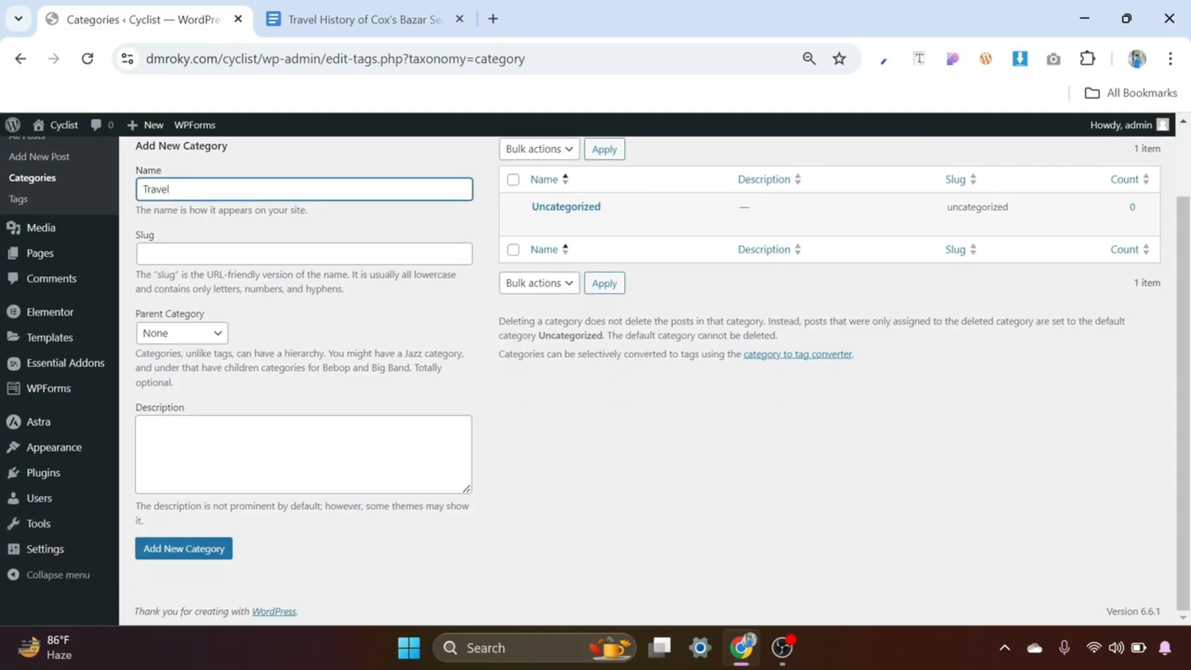
{"action": "left_click", "coordinate": [211, 549]}
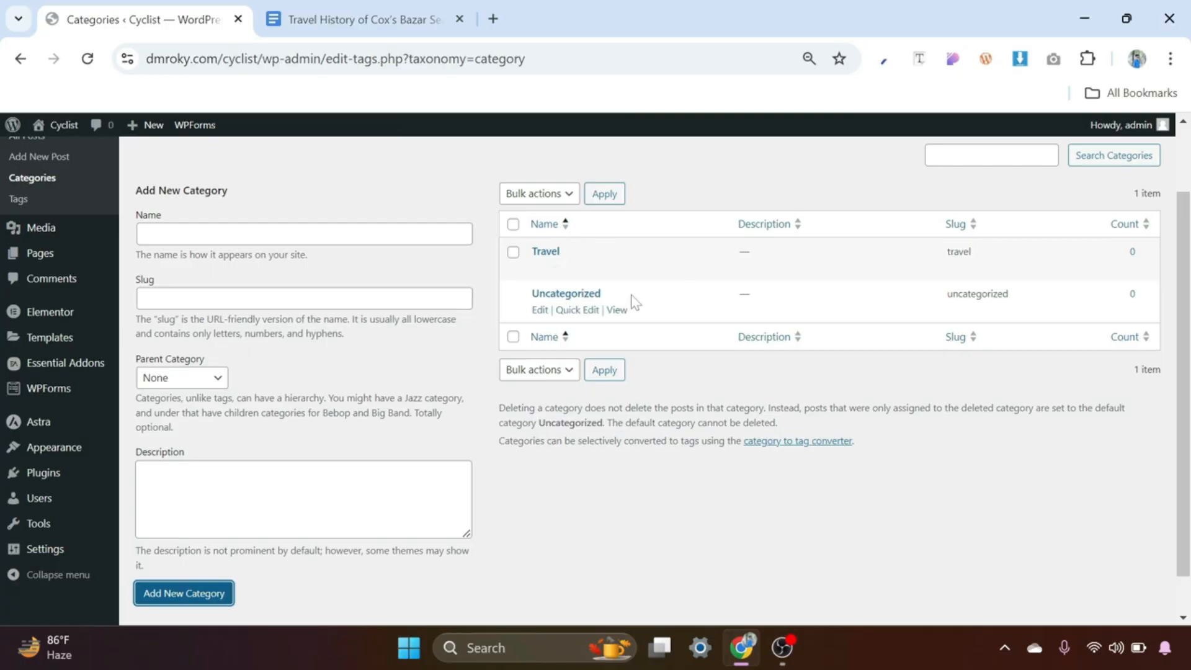
Add a new post category named Adventure.
{"action": "scroll", "coordinate": [393, 333], "scroll_direction": "down", "scroll_amount": 1}
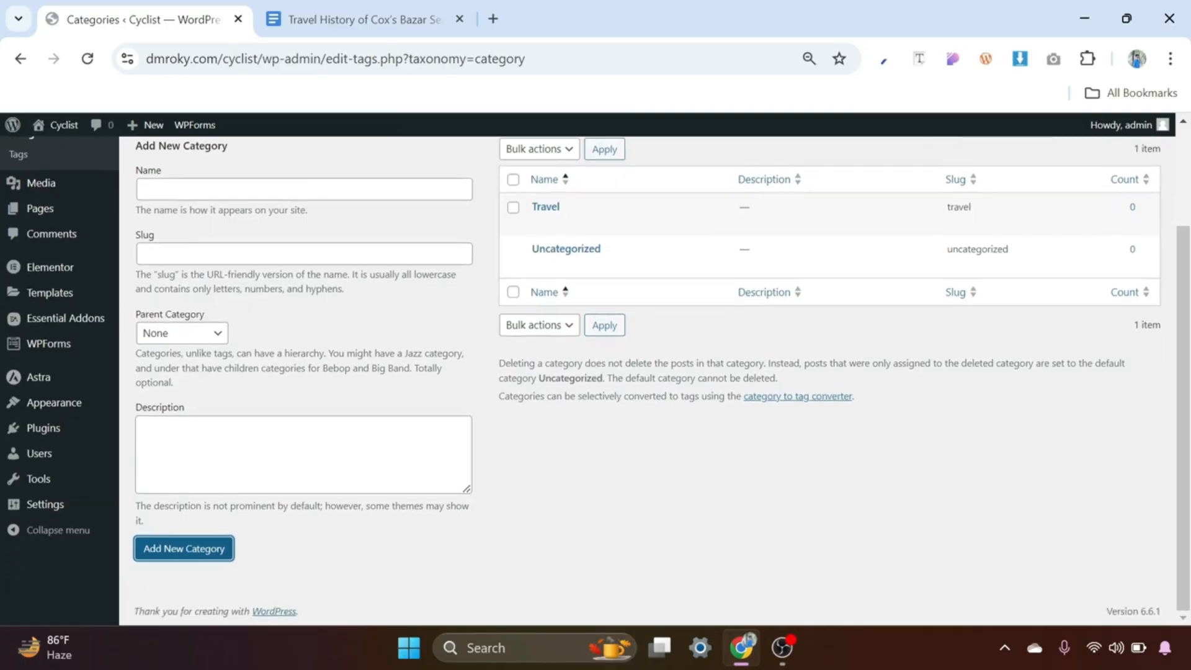
{"action": "scroll", "coordinate": [572, 313], "scroll_direction": "up", "scroll_amount": 2}
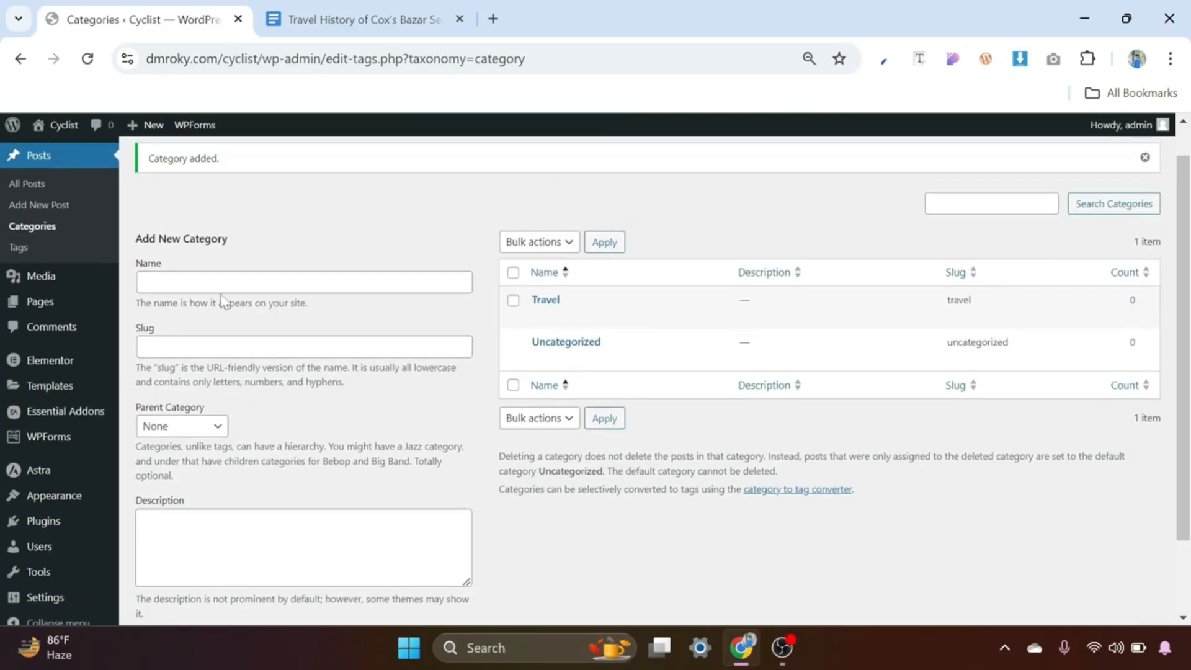
{"action": "left_click", "coordinate": [304, 282]}
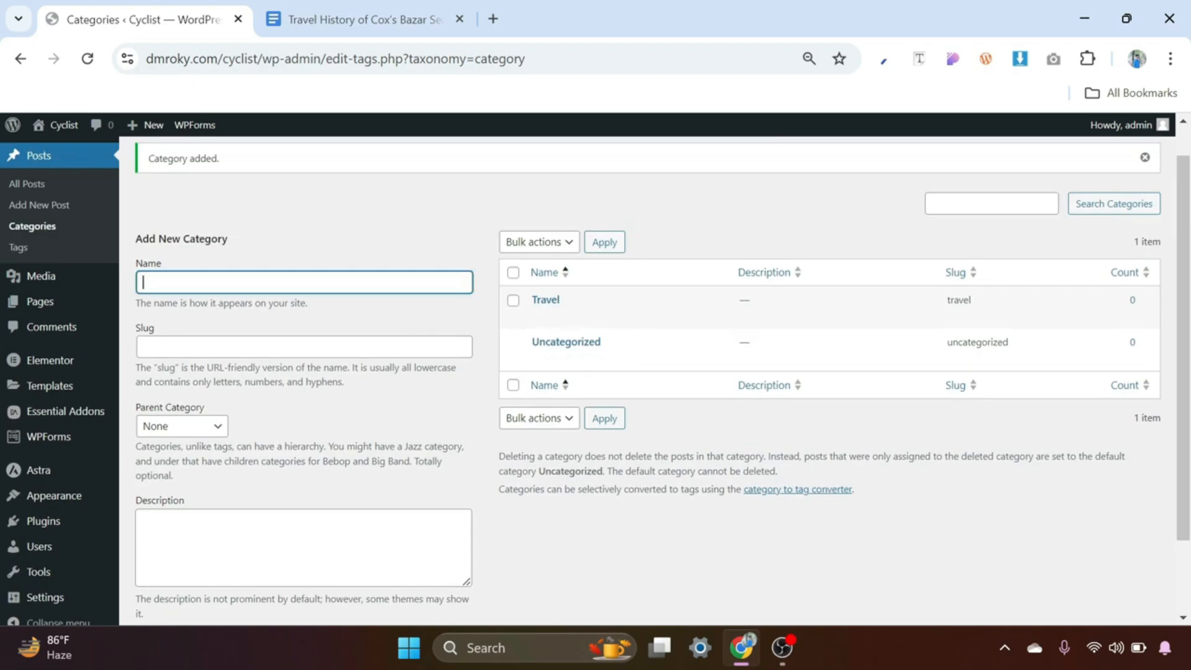
{"action": "type", "text": "Adventure"}
{"action": "scroll", "coordinate": [226, 319], "scroll_direction": "down", "scroll_amount": 1}
{"action": "left_click", "coordinate": [197, 551]}
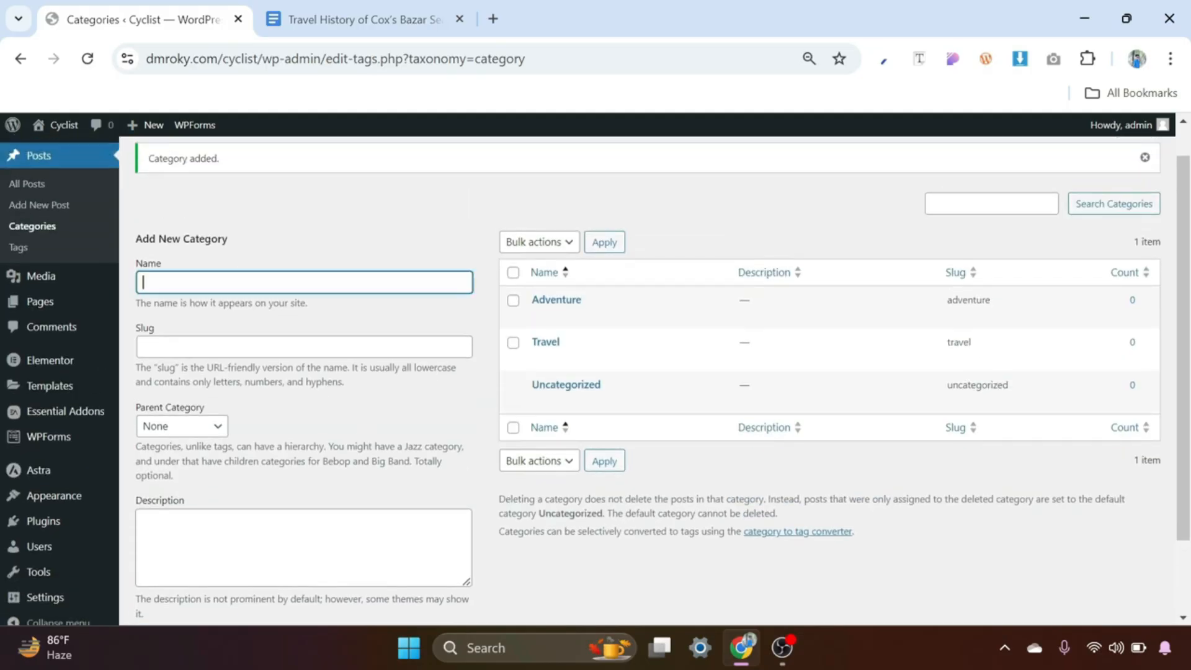
Add a new post category named Highway.
{"action": "type", "text": "Highway"}
{"action": "scroll", "coordinate": [595, 372], "scroll_direction": "down", "scroll_amount": 2}
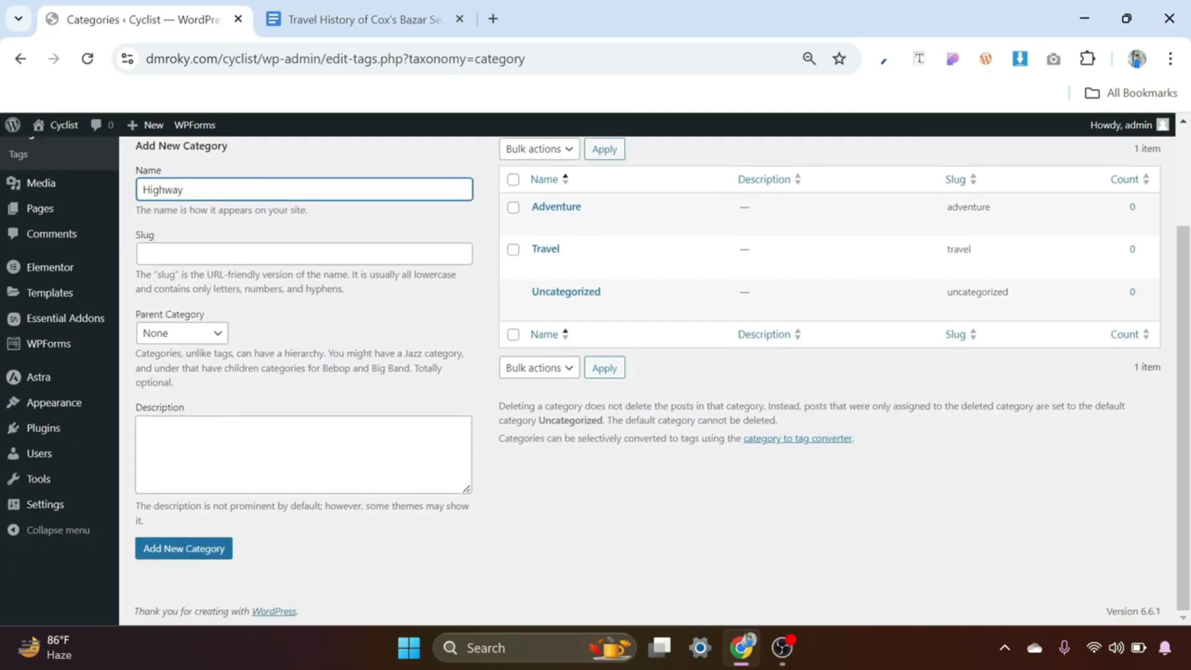
{"action": "left_click", "coordinate": [189, 546]}
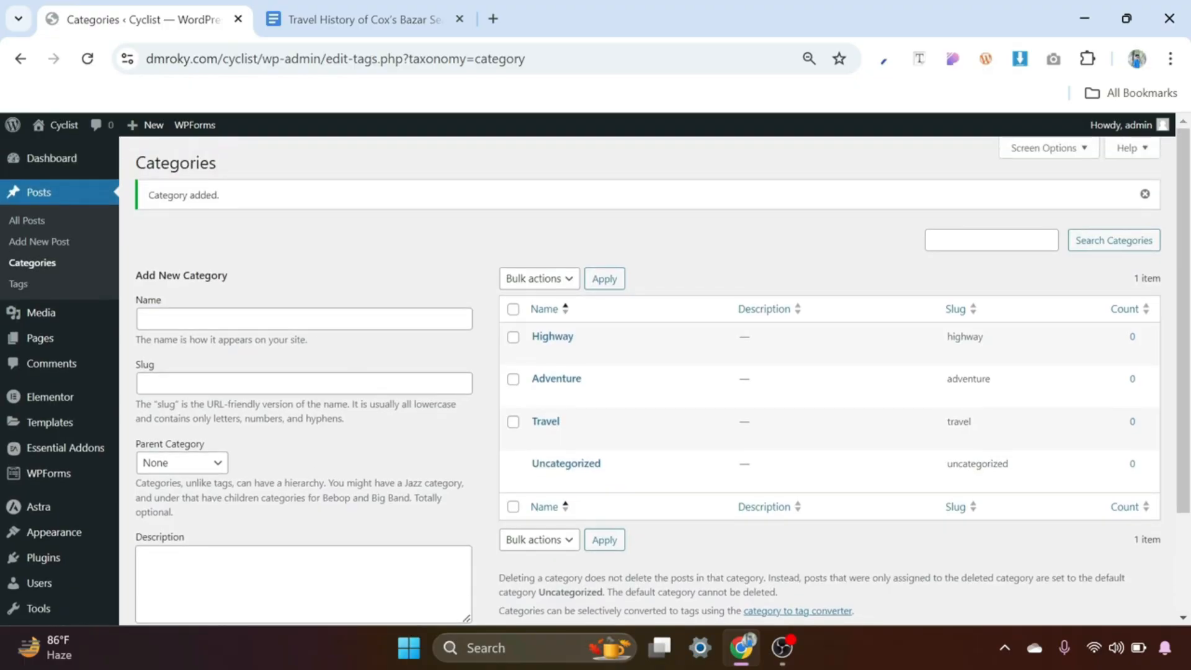
Add a new post category named Nature.
{"action": "type", "text": "N"}
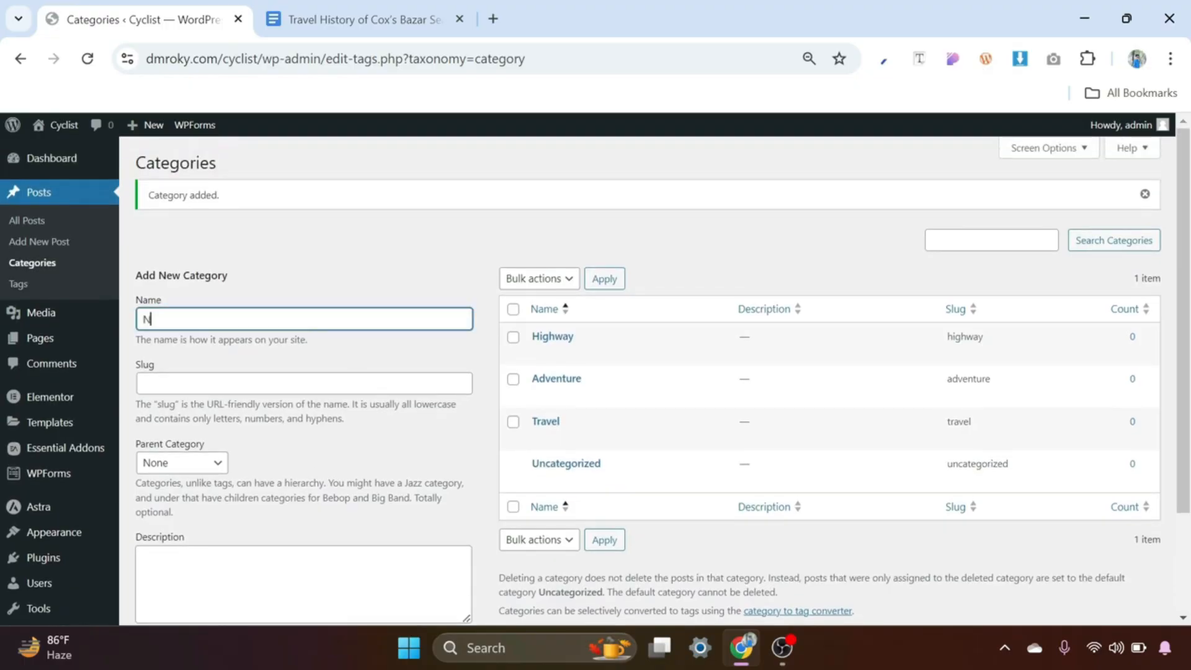
{"action": "type", "text": "ature"}
{"action": "scroll", "coordinate": [595, 372], "scroll_direction": "down", "scroll_amount": 2}
{"action": "left_click", "coordinate": [207, 554]}
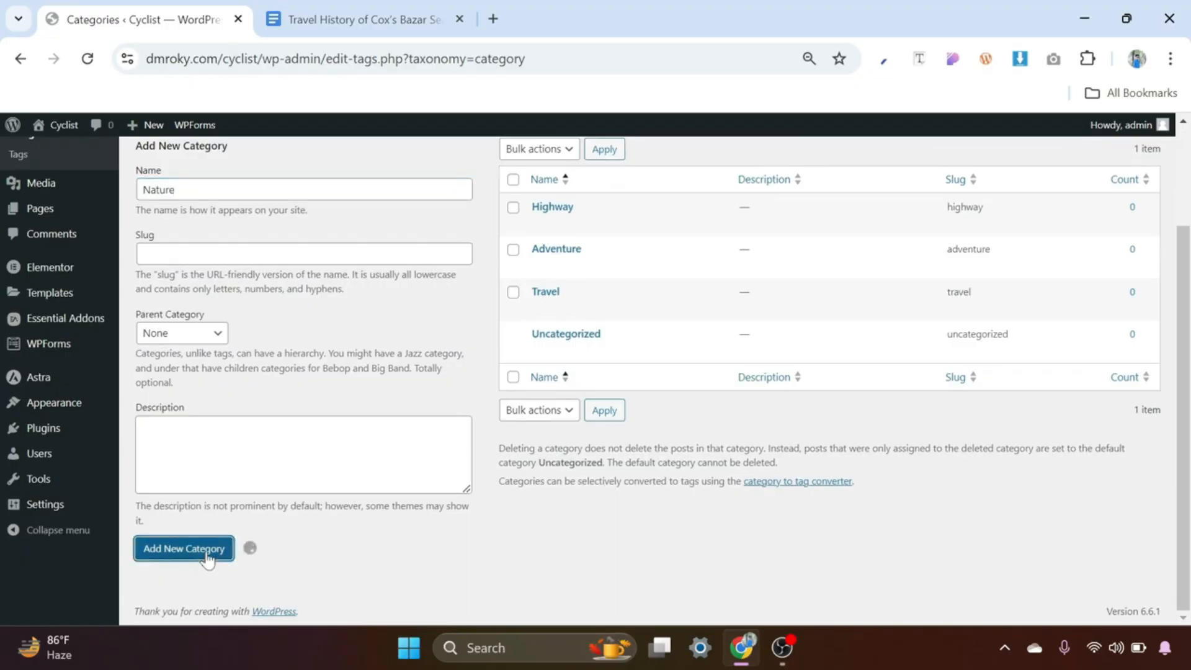
{"action": "scroll", "coordinate": [340, 524], "scroll_direction": "up", "scroll_amount": 2}
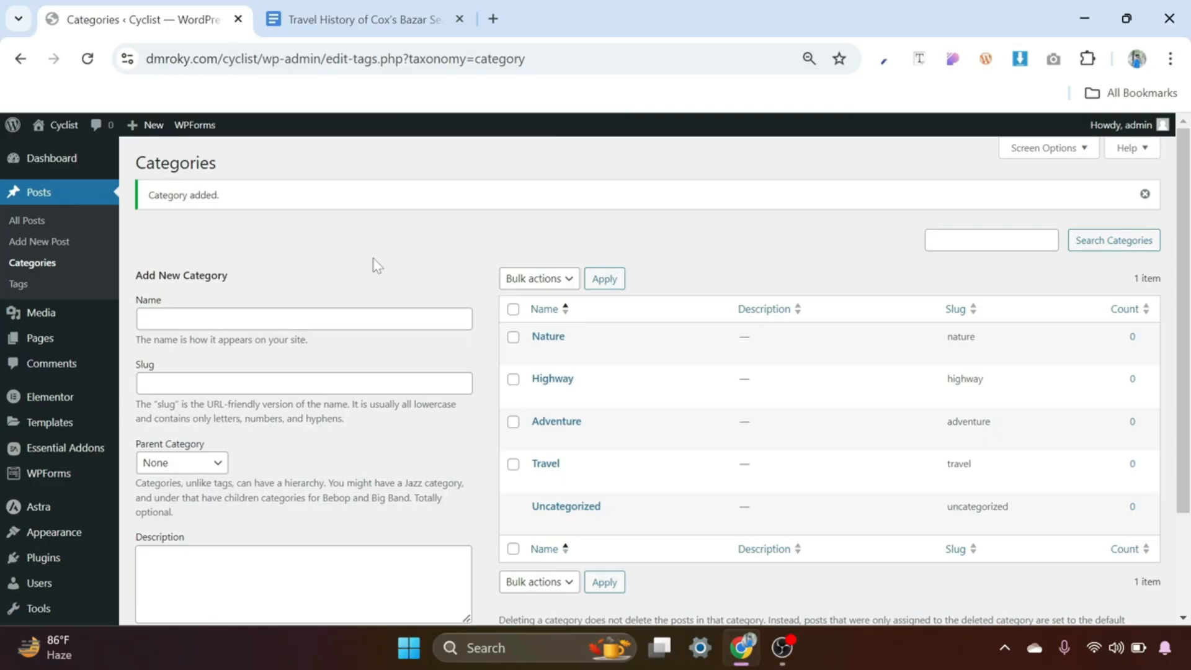
Switch to the Google Docs article on Cox's Bazar Sea Beach and review its title, introduction, section headings and closing paragraph.
{"action": "left_click", "coordinate": [381, 3]}
{"action": "scroll", "coordinate": [588, 397], "scroll_direction": "up", "scroll_amount": 10}
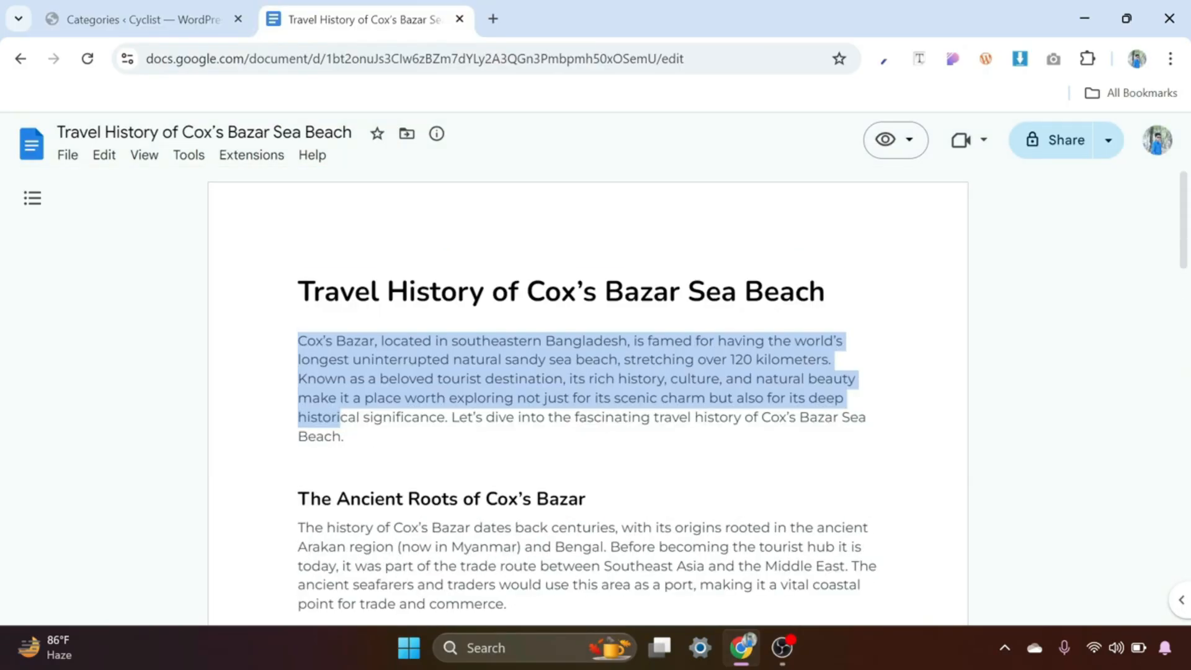
{"action": "left_click", "coordinate": [299, 292]}
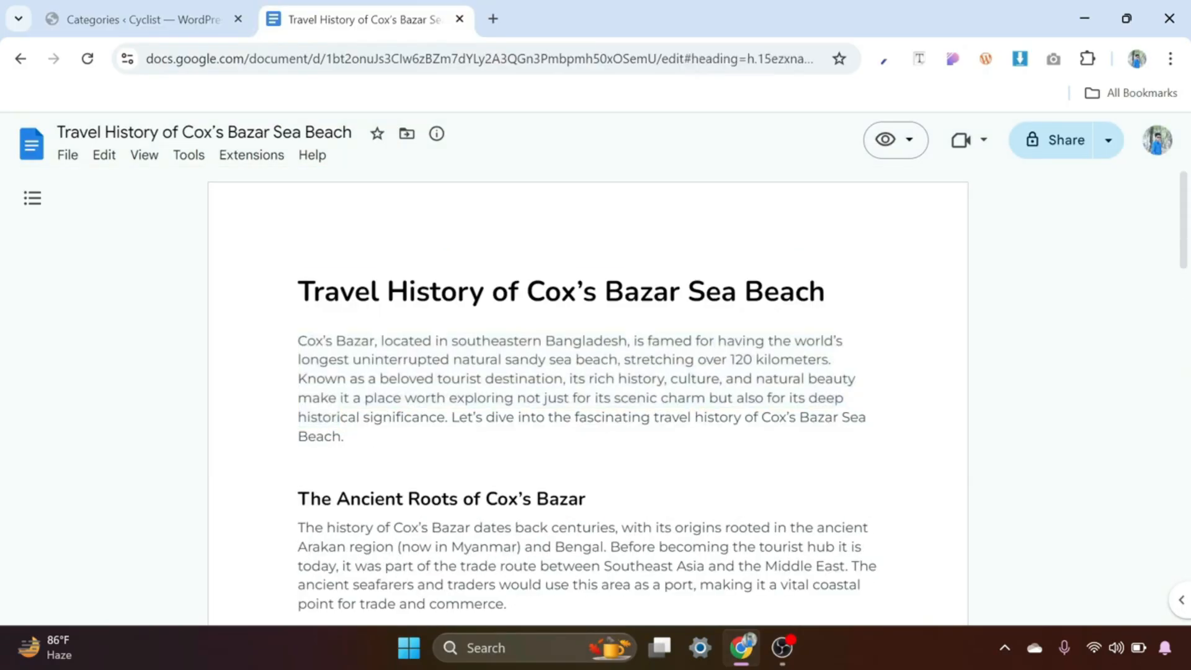
{"action": "left_click_drag", "start_coordinate": [299, 291], "coordinate": [825, 291]}
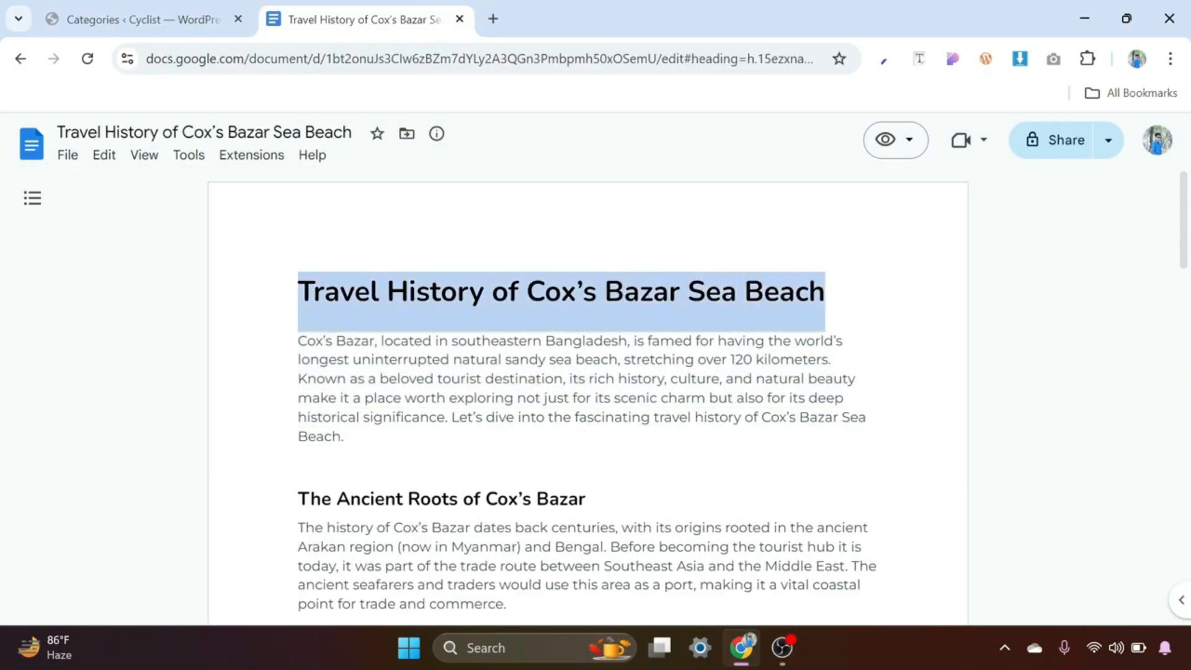
{"action": "left_click_drag", "start_coordinate": [361, 360], "coordinate": [576, 418]}
{"action": "scroll", "coordinate": [576, 417], "scroll_direction": "down", "scroll_amount": 10}
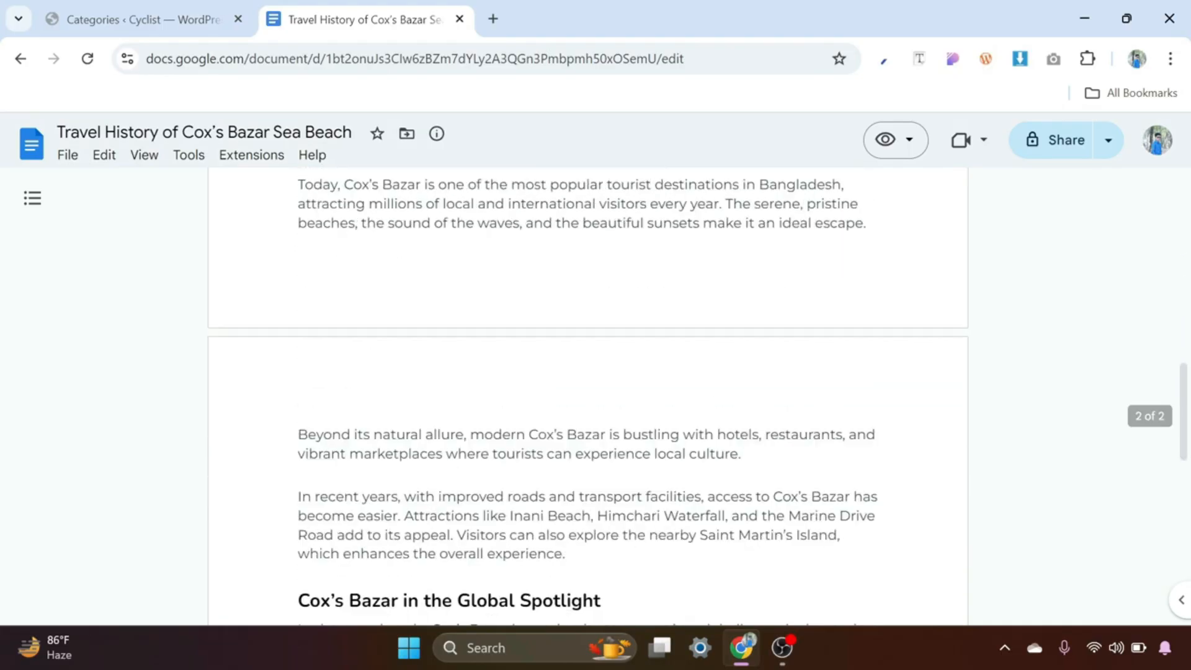
{"action": "scroll", "coordinate": [588, 397], "scroll_direction": "down", "scroll_amount": 4}
{"action": "scroll", "coordinate": [587, 397], "scroll_direction": "up", "scroll_amount": 4}
{"action": "scroll", "coordinate": [587, 397], "scroll_direction": "down", "scroll_amount": 9}
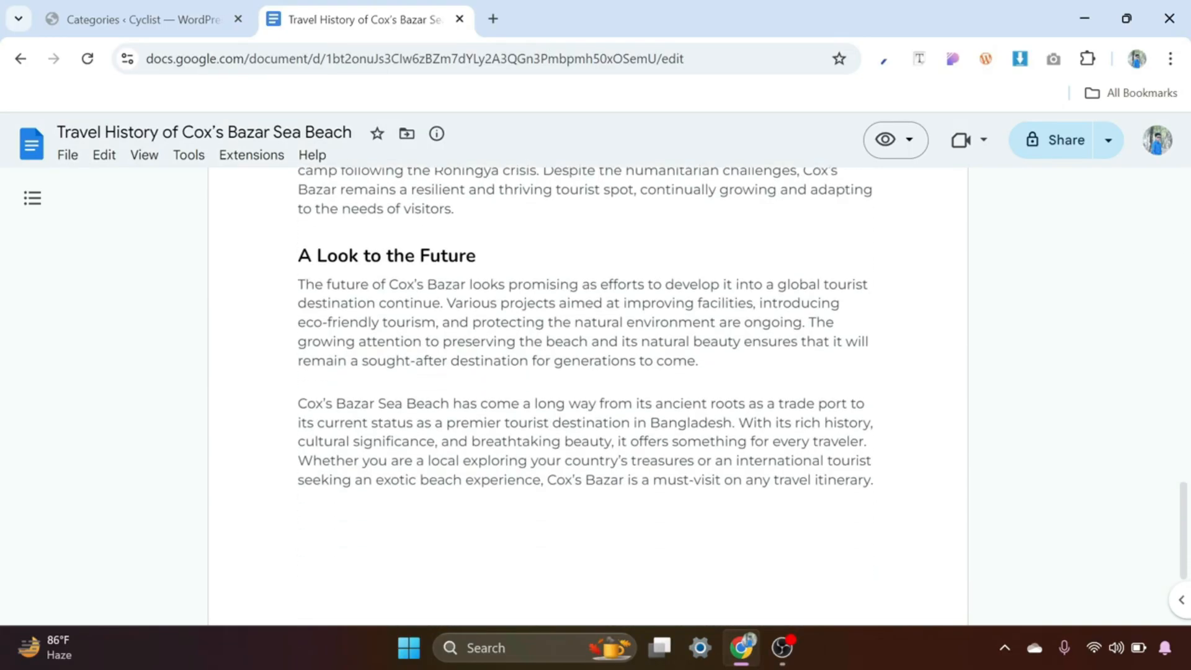
{"action": "left_click_drag", "start_coordinate": [874, 482], "coordinate": [298, 363]}
{"action": "left_click", "coordinate": [299, 366]}
{"action": "scroll", "coordinate": [587, 397], "scroll_direction": "up", "scroll_amount": 15}
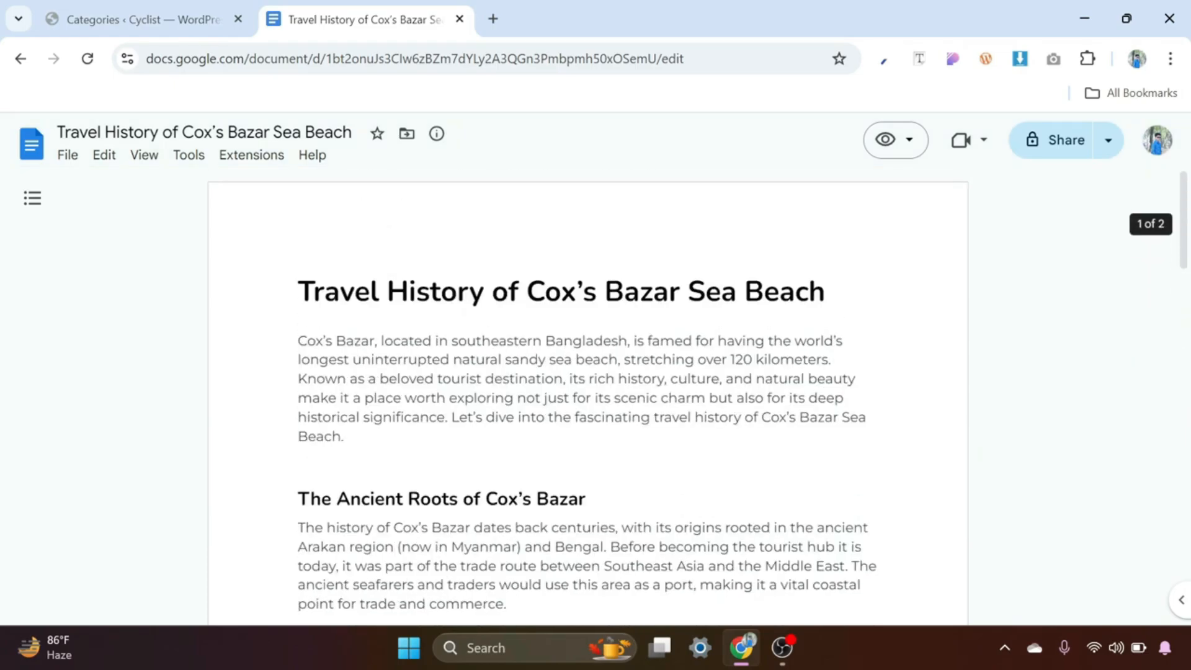
{"action": "left_click_drag", "start_coordinate": [300, 291], "coordinate": [834, 297]}
{"action": "left_click", "coordinate": [834, 298]}
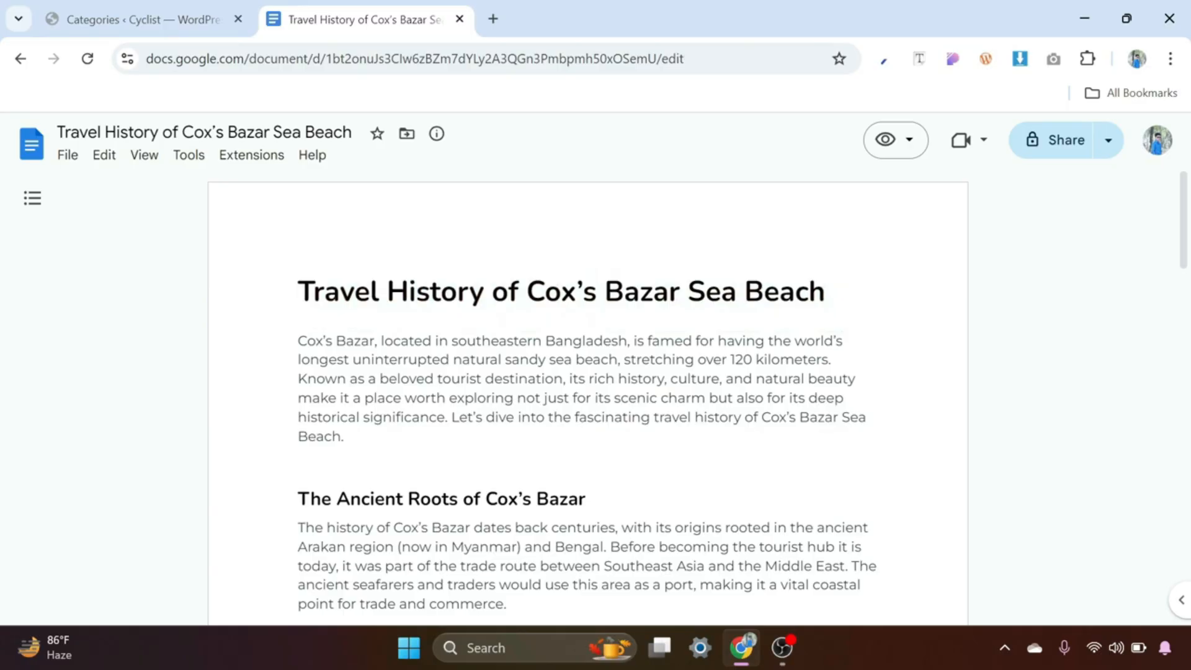
{"action": "left_click_drag", "start_coordinate": [299, 292], "coordinate": [841, 297]}
{"action": "left_click", "coordinate": [841, 298]}
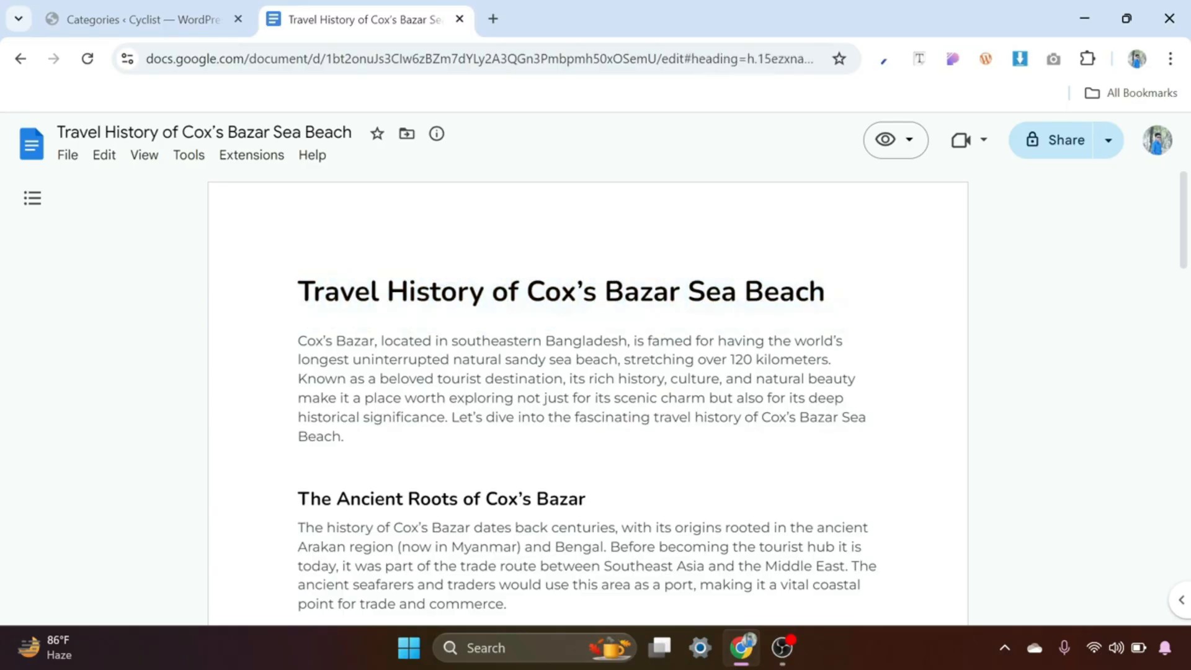
{"action": "scroll", "coordinate": [588, 397], "scroll_direction": "down", "scroll_amount": 6}
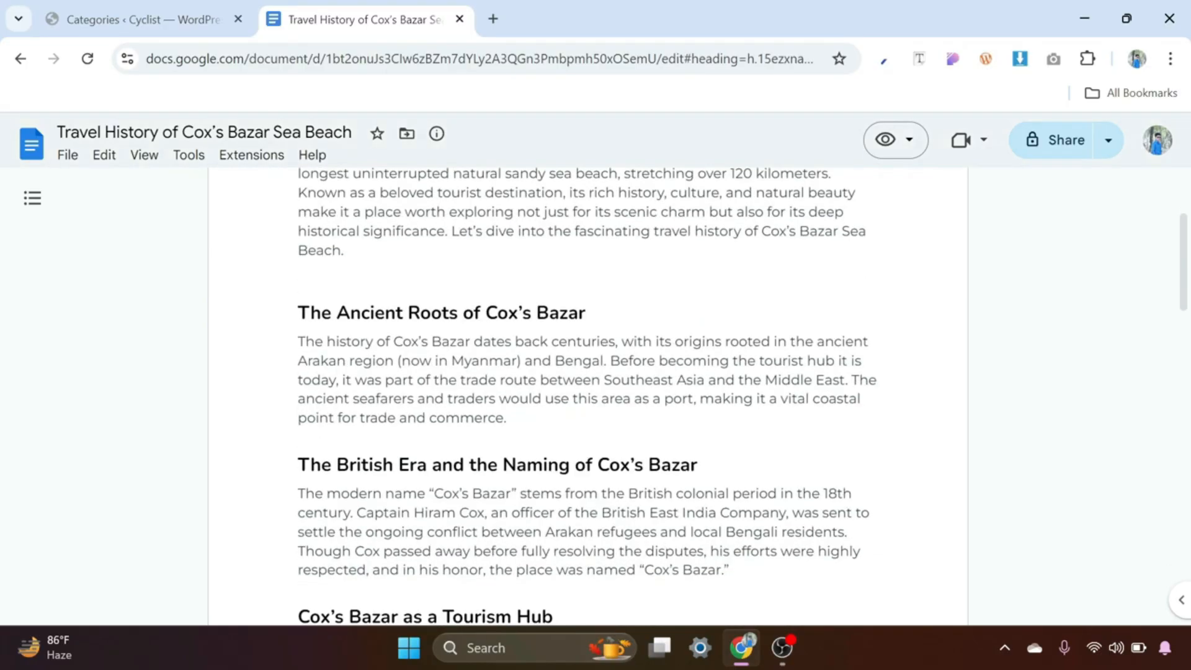
{"action": "scroll", "coordinate": [588, 397], "scroll_direction": "up", "scroll_amount": 5}
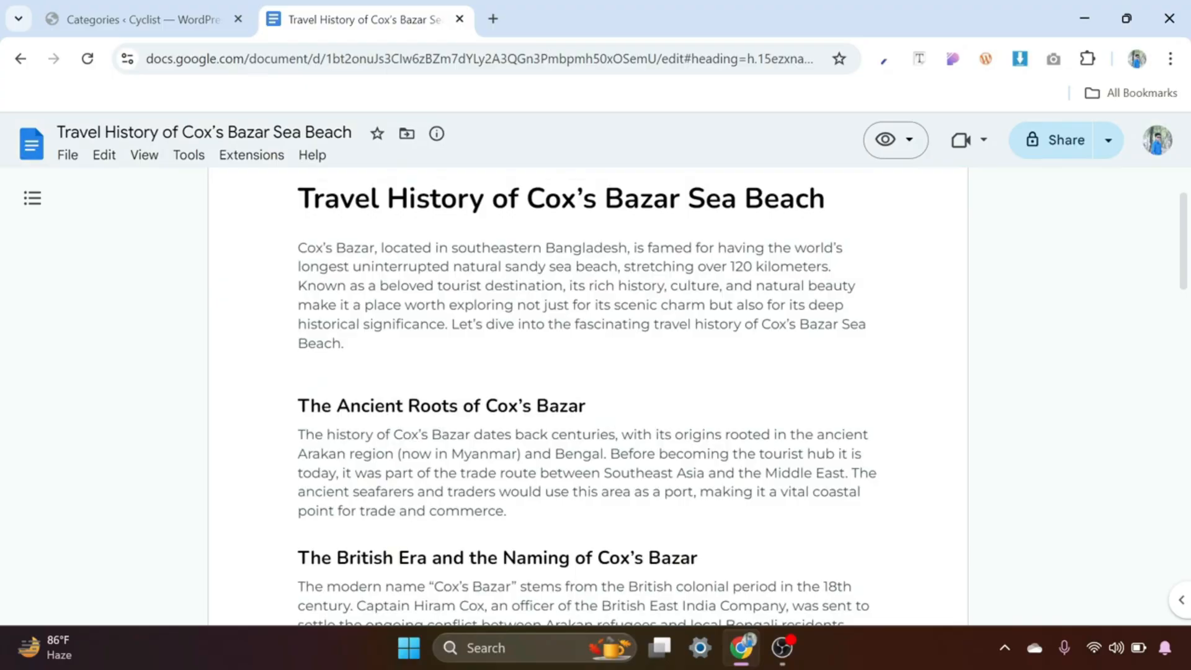
{"action": "scroll", "coordinate": [588, 397], "scroll_direction": "up", "scroll_amount": 2}
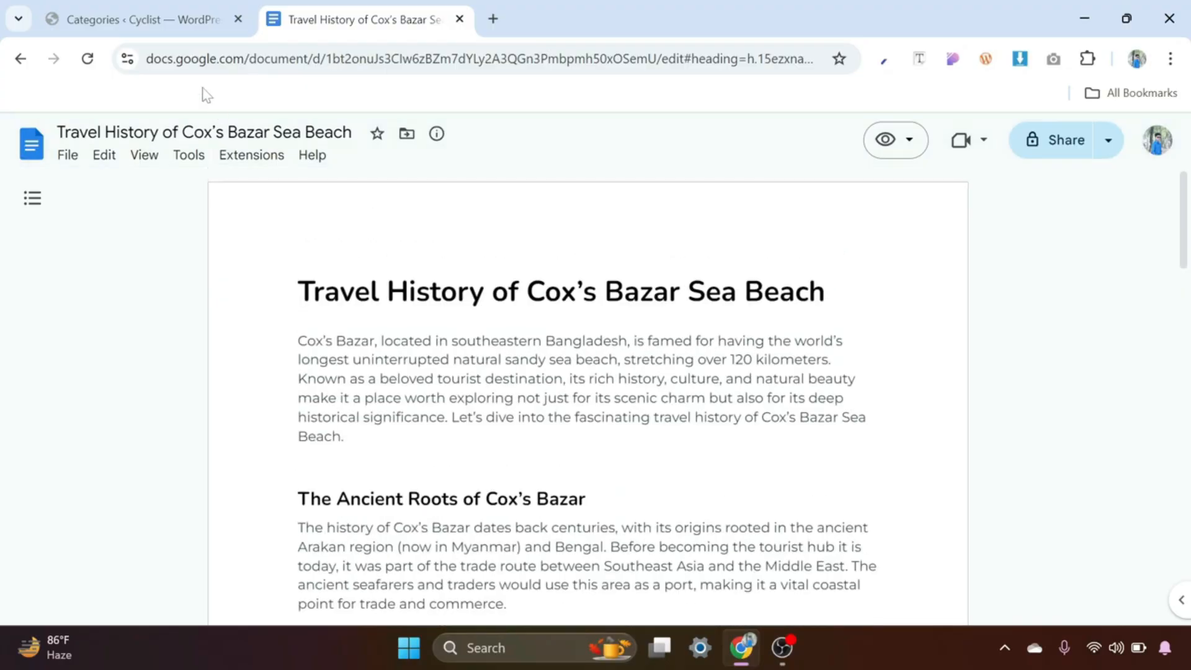
Create a new WordPress post and copy the Google Docs heading "Travel History of Cox's Bazar Sea Beach" into it as the title.
{"action": "left_click", "coordinate": [163, 29]}
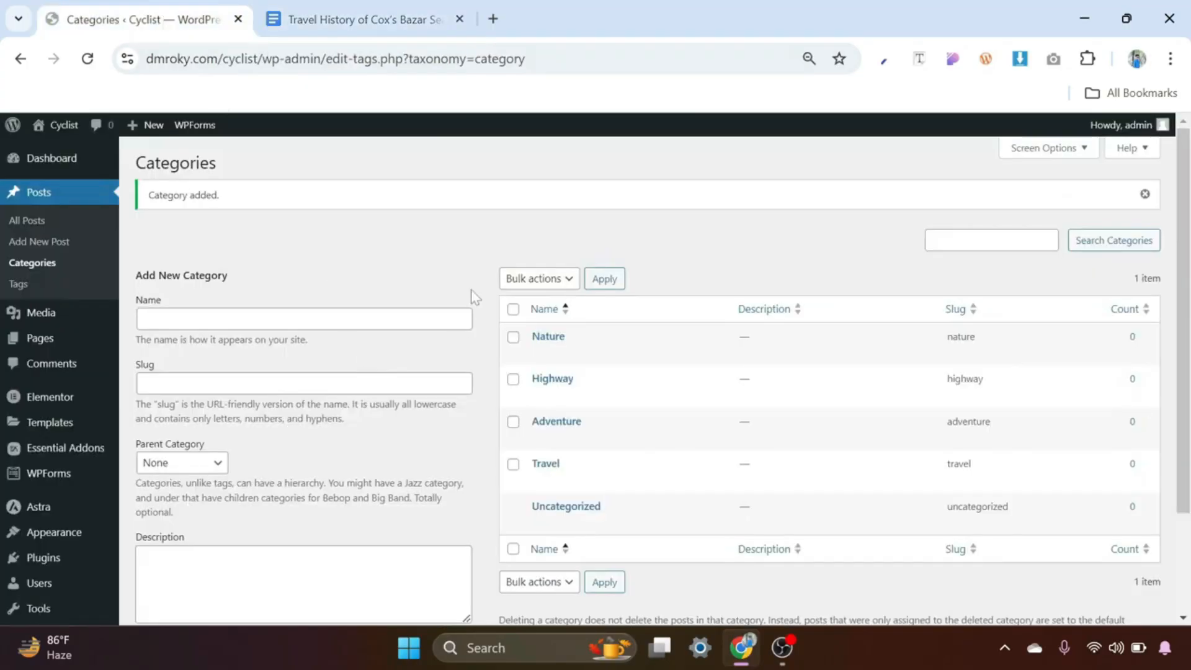
{"action": "left_click", "coordinate": [51, 253]}
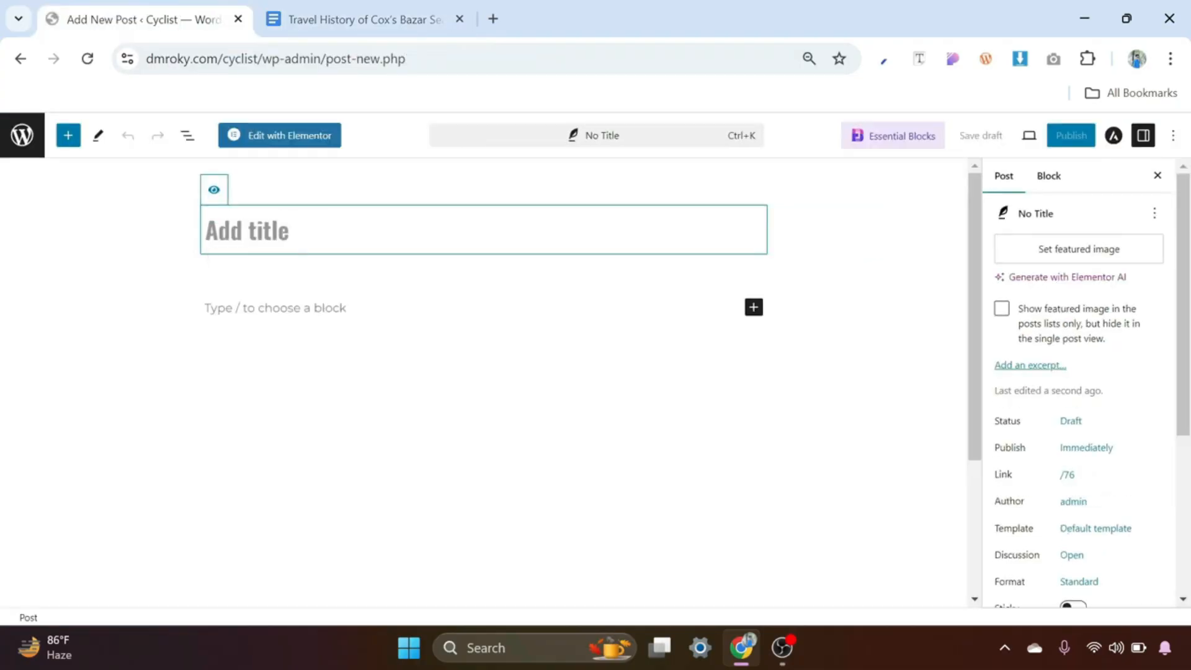
{"action": "left_click", "coordinate": [367, 16]}
{"action": "left_click_drag", "start_coordinate": [825, 292], "coordinate": [298, 292]}
{"action": "right_click", "coordinate": [448, 289]}
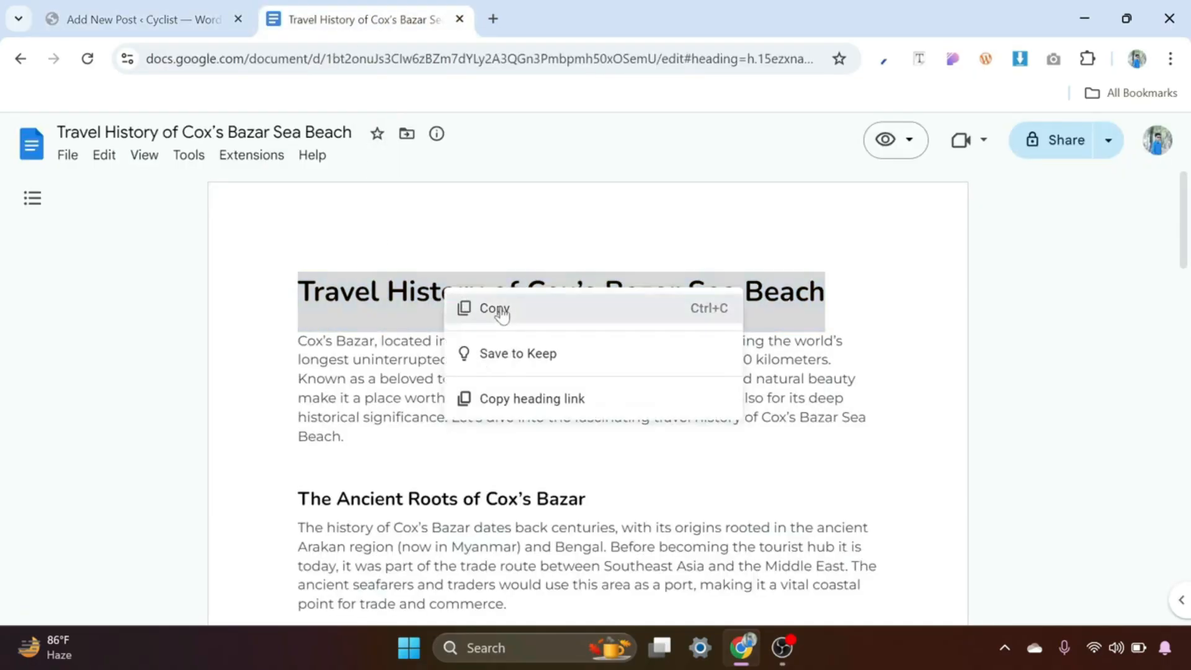
{"action": "left_click", "coordinate": [493, 309]}
{"action": "left_click", "coordinate": [137, 8]}
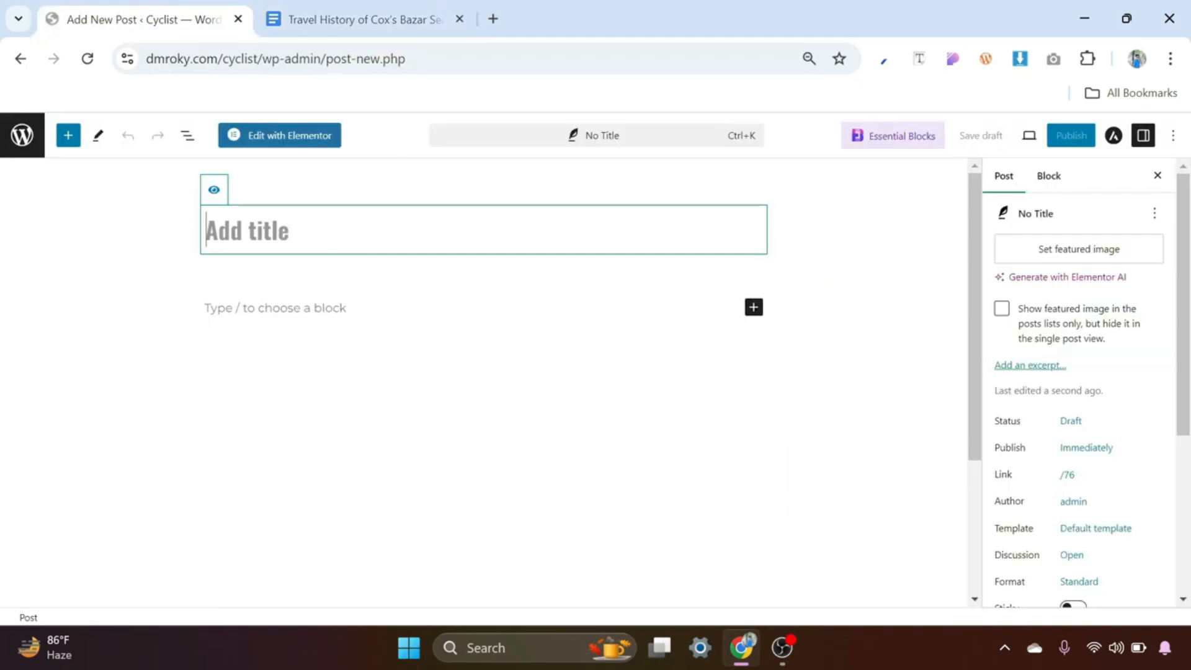
{"action": "key", "text": "ctrl+v"}
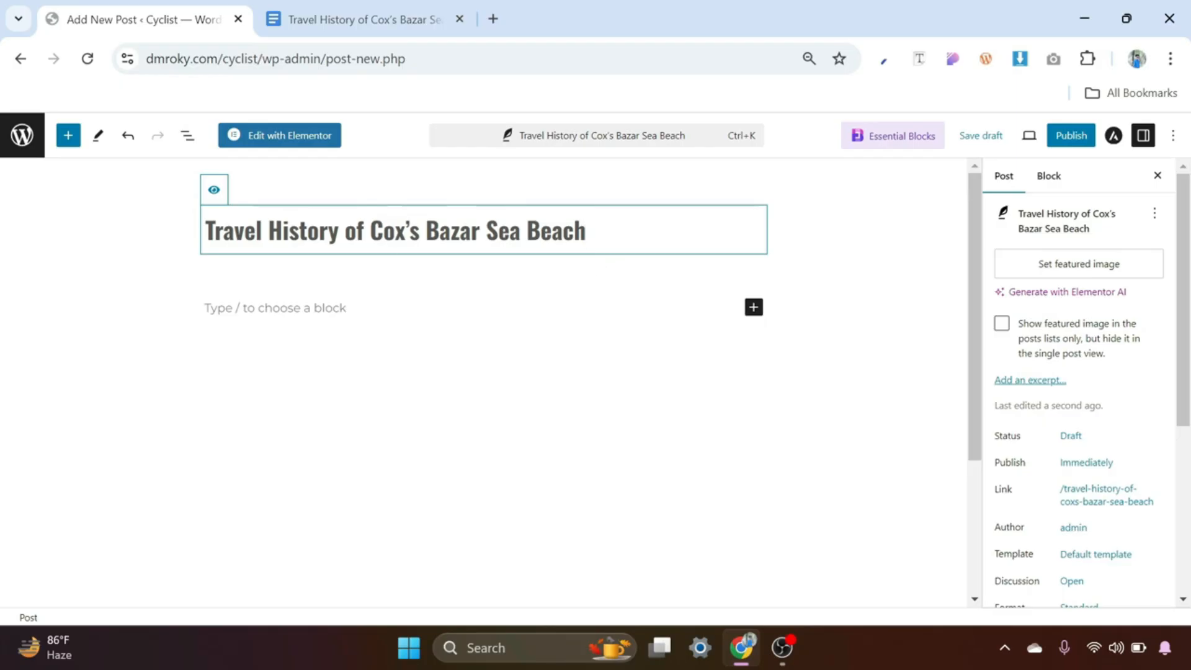
Copy the introductory paragraph from the Google Docs article into a paragraph block below the WordPress post's title.
{"action": "key", "text": "Return"}
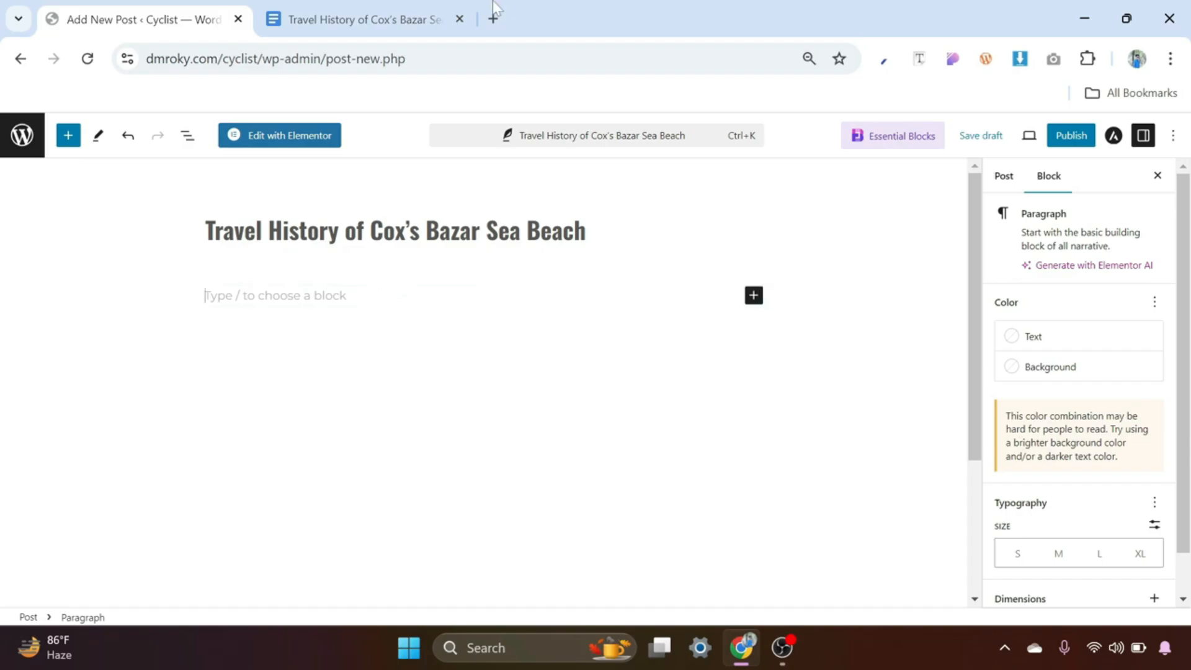
{"action": "left_click", "coordinate": [366, 15]}
{"action": "scroll", "coordinate": [588, 397], "scroll_direction": "down", "scroll_amount": 2}
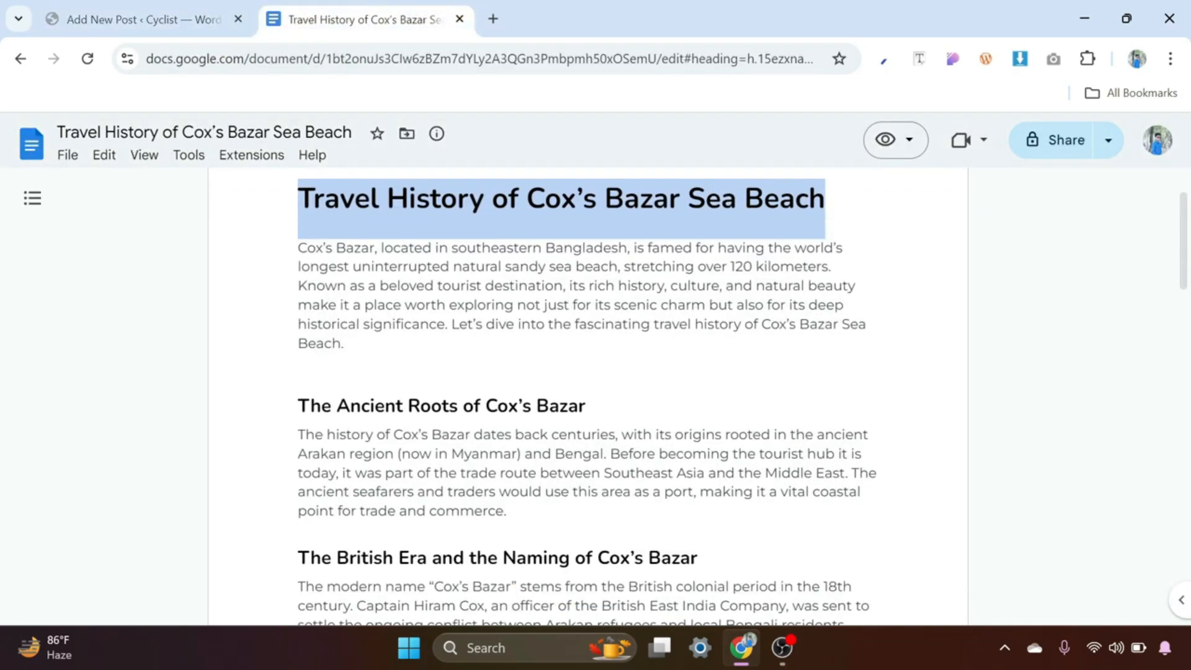
{"action": "left_click_drag", "start_coordinate": [345, 344], "coordinate": [298, 248]}
{"action": "right_click", "coordinate": [372, 247]}
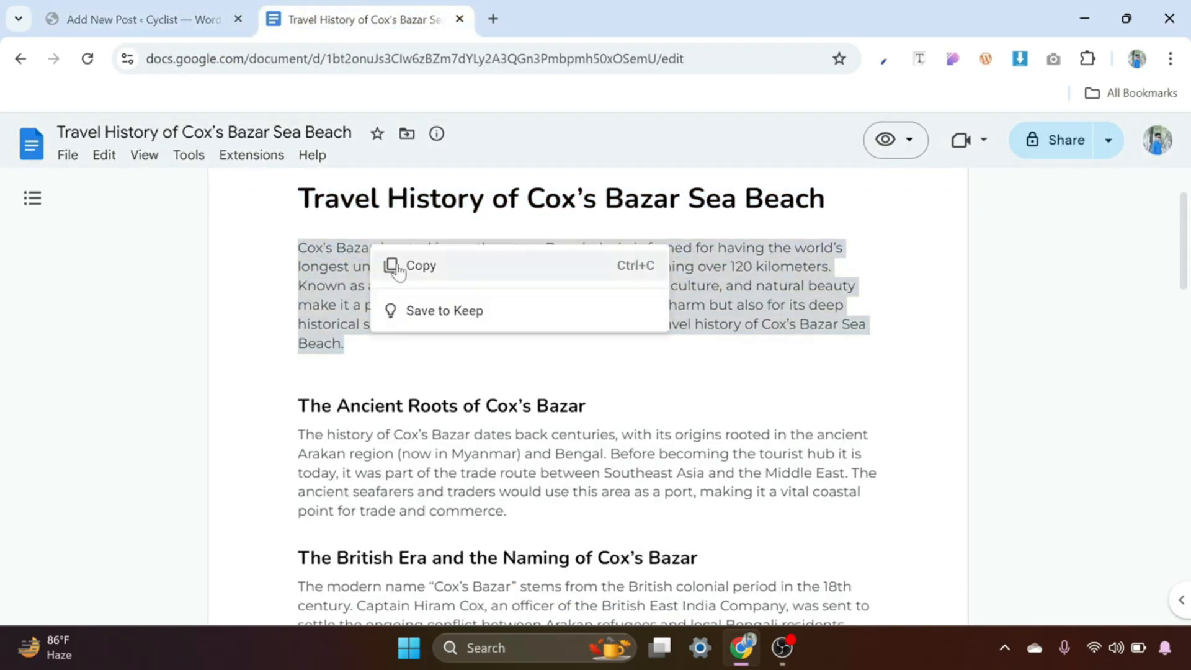
{"action": "left_click", "coordinate": [406, 265]}
{"action": "left_click", "coordinate": [142, 19]}
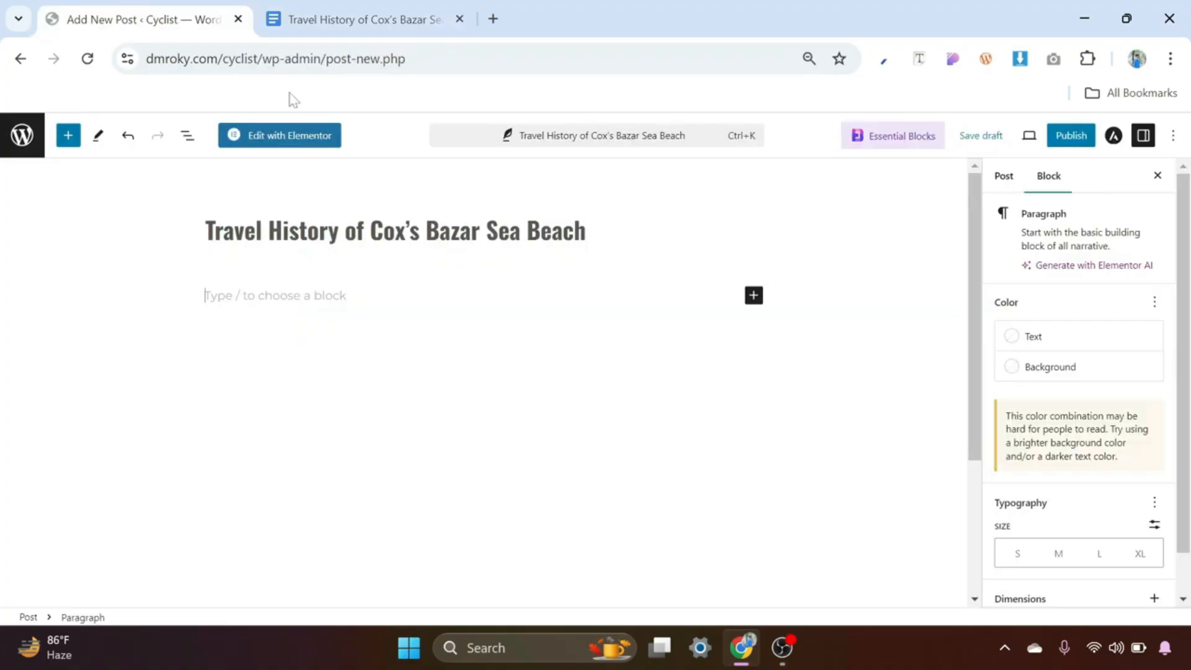
{"action": "left_click", "coordinate": [293, 295]}
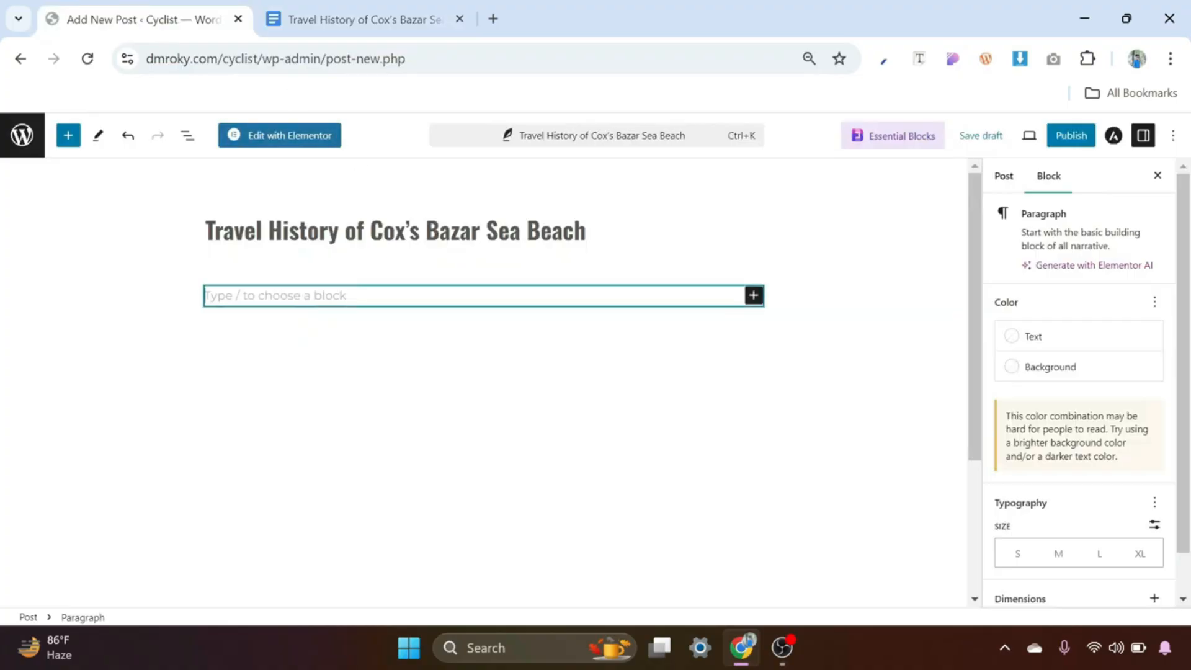
{"action": "key", "text": "ctrl+v"}
{"action": "left_click", "coordinate": [483, 403]}
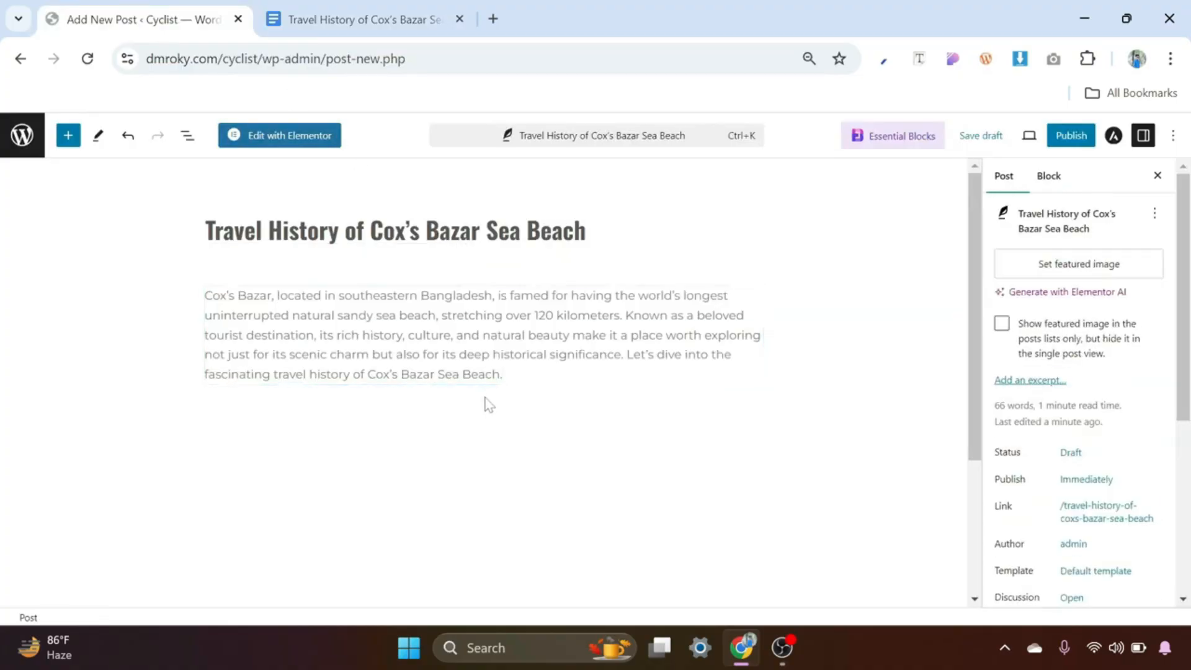
Copy the Google Docs heading "The Ancient Roots of Cox's Bazar" into an H2 heading block below the WordPress post's introduction.
{"action": "scroll", "coordinate": [494, 399], "scroll_direction": "down", "scroll_amount": 1}
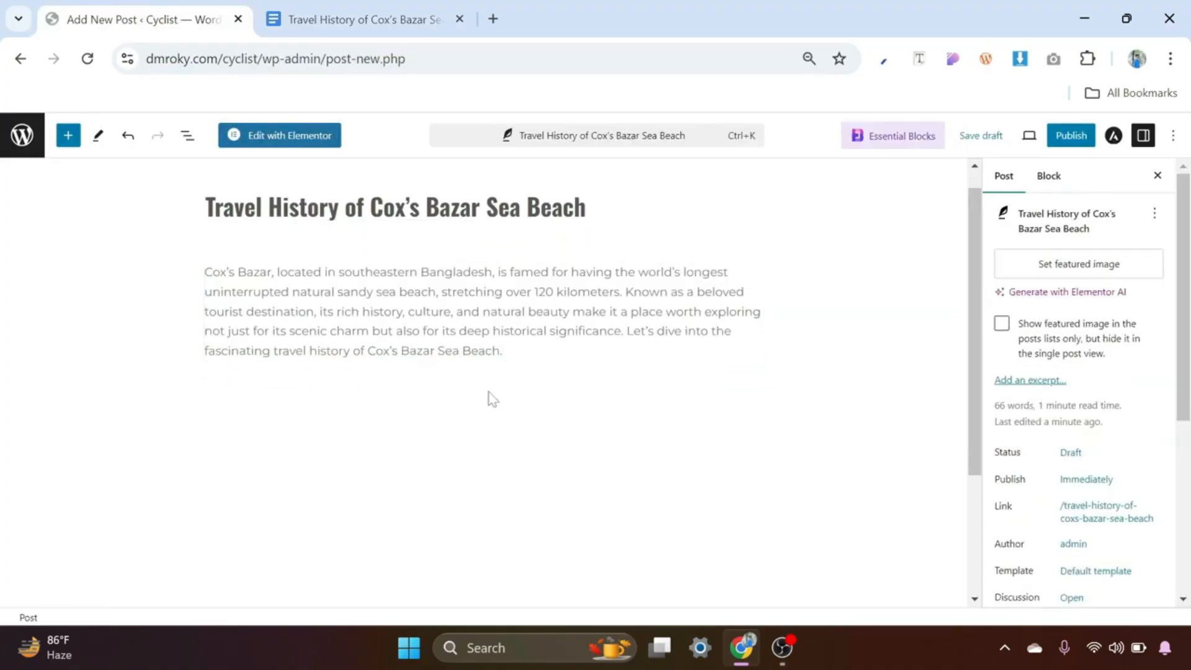
{"action": "left_click", "coordinate": [379, 13]}
{"action": "left_click_drag", "start_coordinate": [585, 406], "coordinate": [298, 405]}
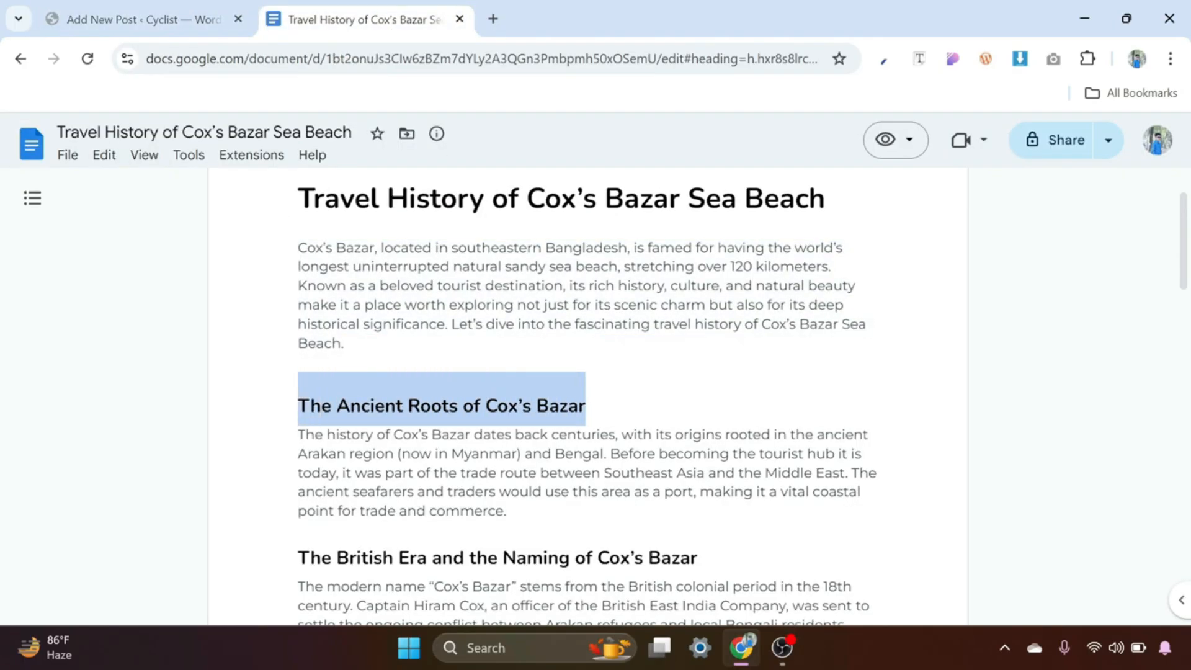
{"action": "right_click", "coordinate": [456, 406]}
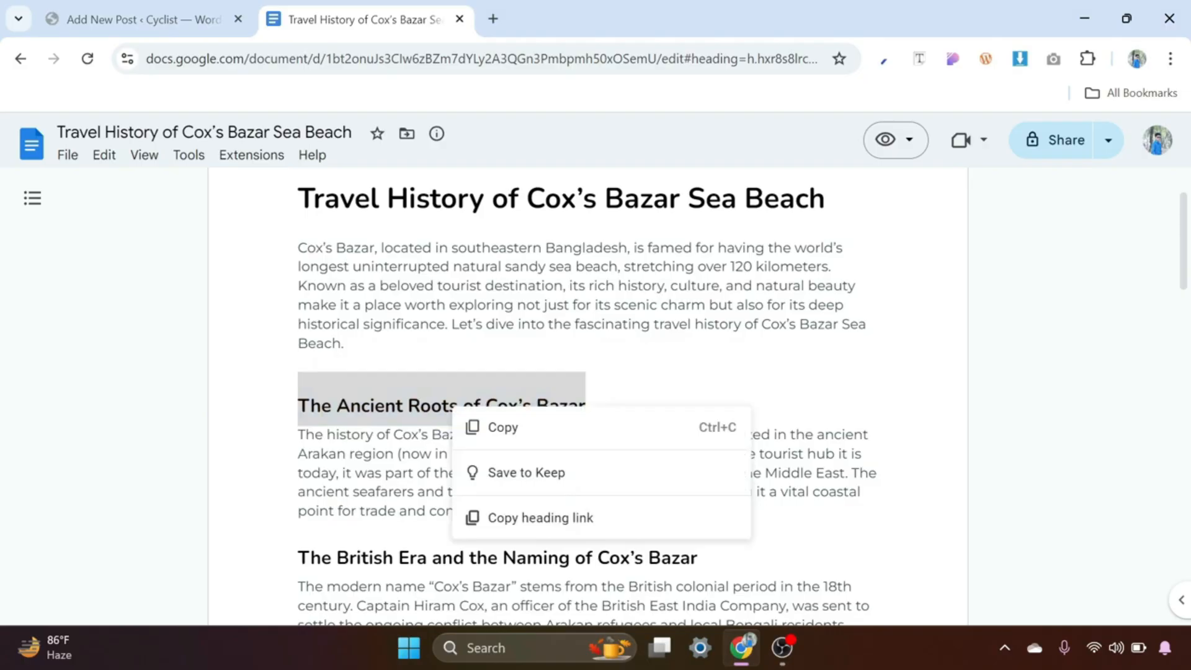
{"action": "left_click", "coordinate": [500, 434]}
{"action": "left_click", "coordinate": [136, 19]}
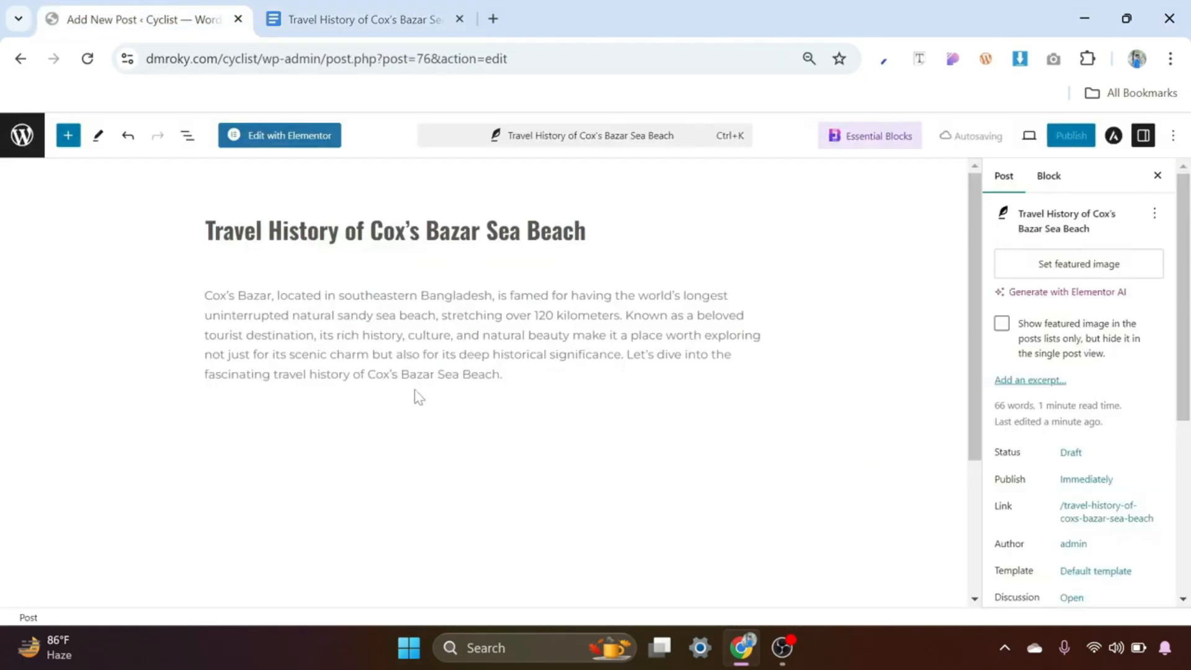
{"action": "left_click", "coordinate": [525, 413]}
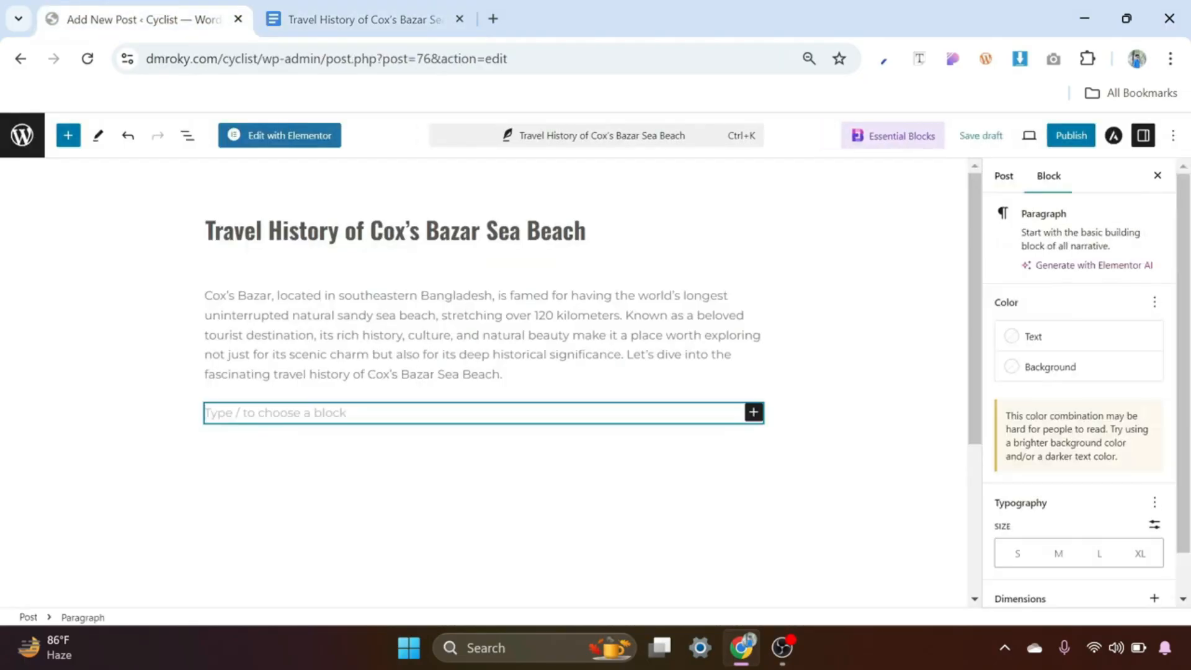
{"action": "left_click", "coordinate": [753, 414]}
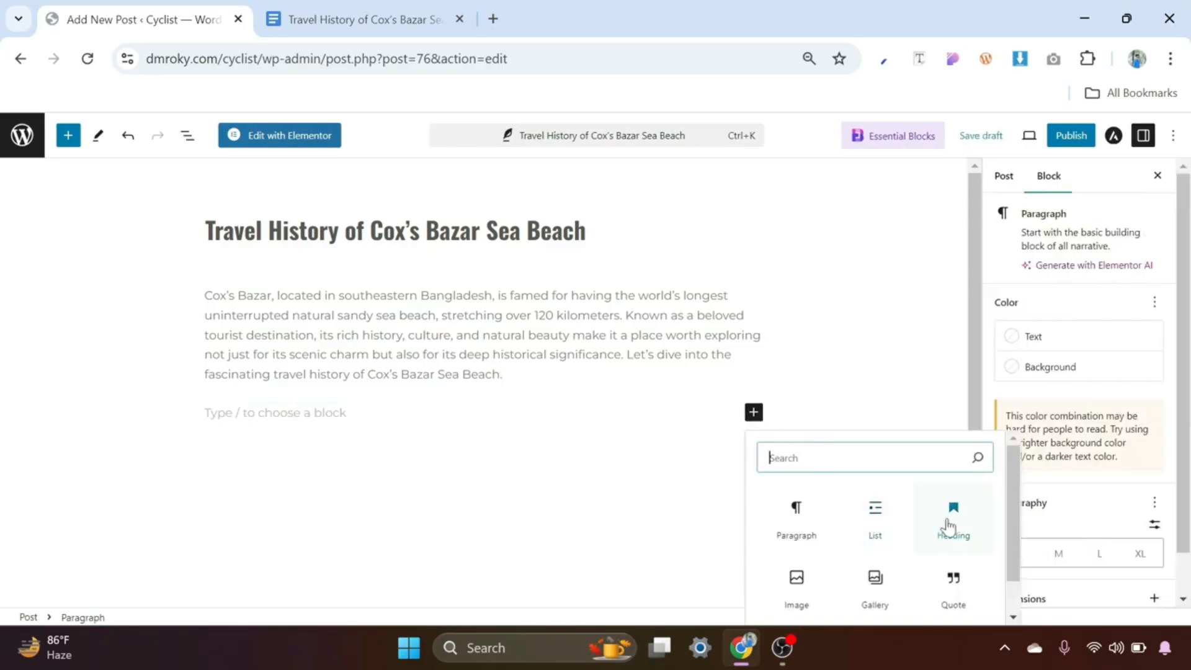
{"action": "left_click", "coordinate": [954, 518]}
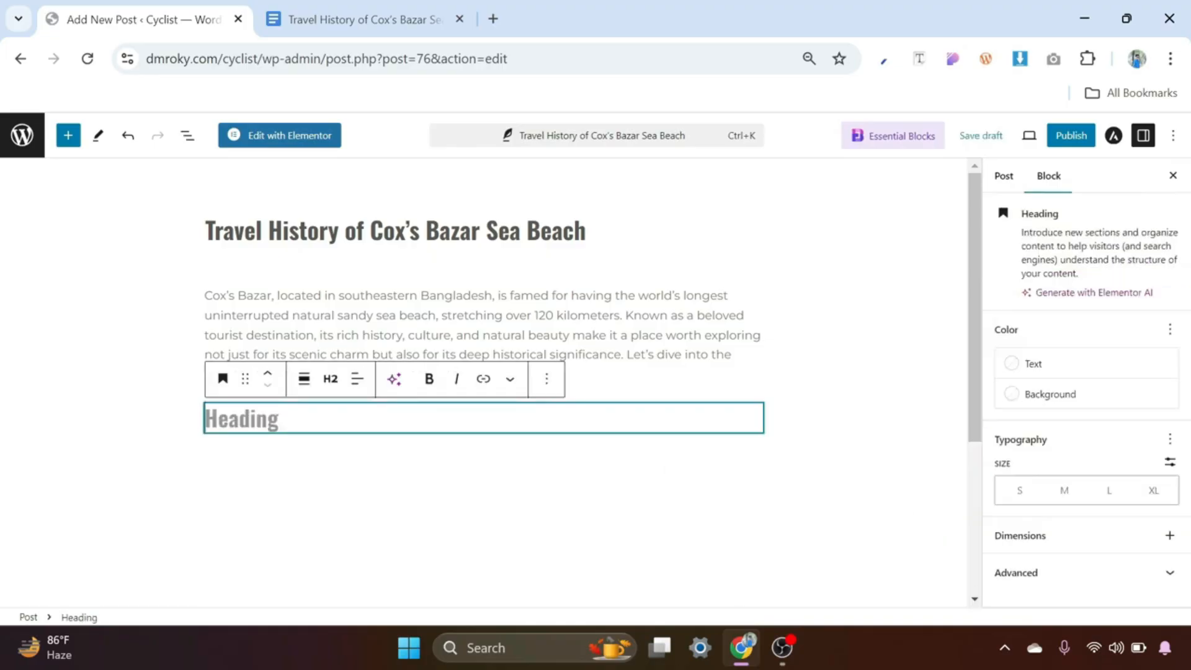
{"action": "key", "text": "ctrl+v"}
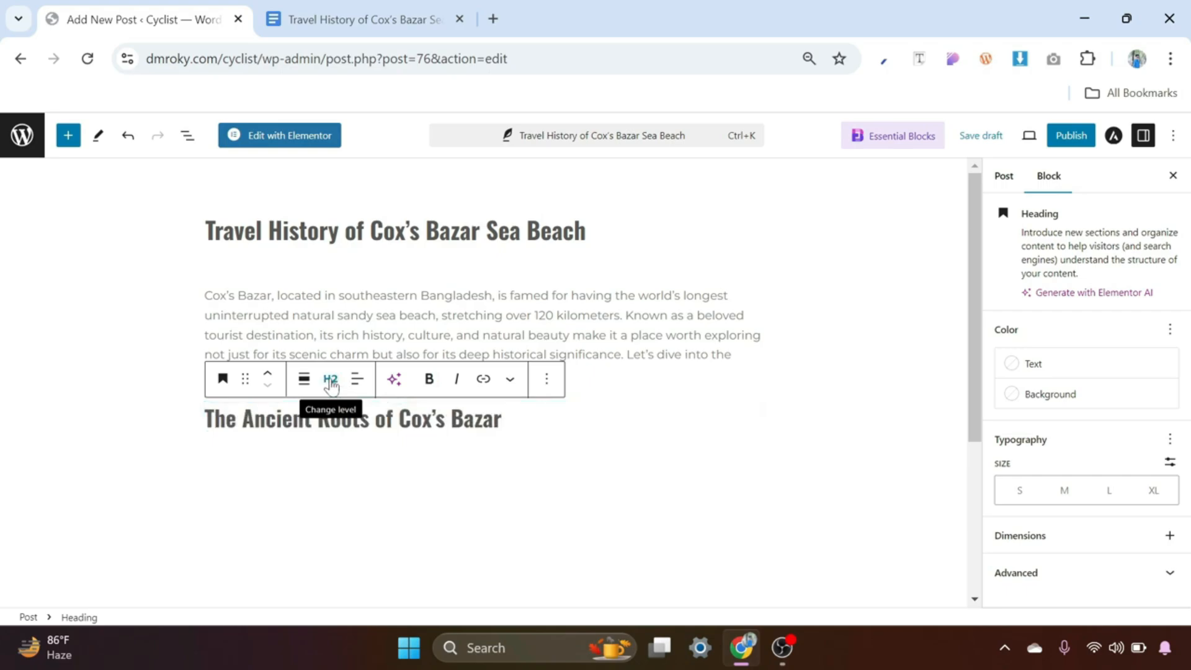
{"action": "key", "text": "Escape"}
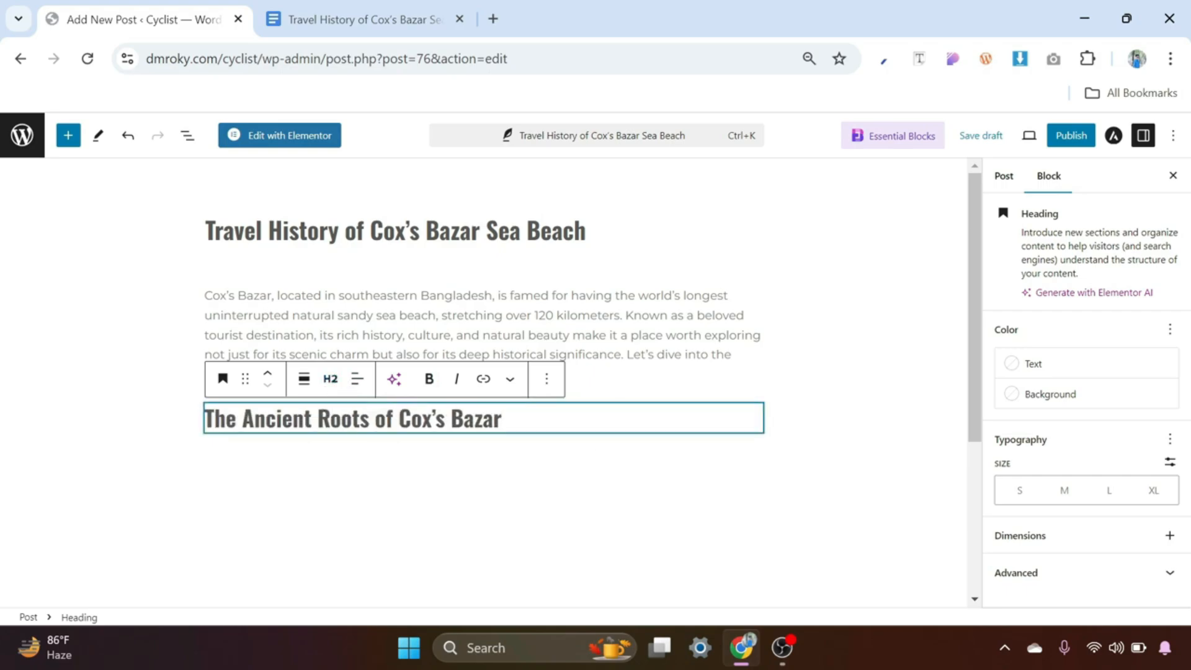
{"action": "left_click", "coordinate": [444, 455]}
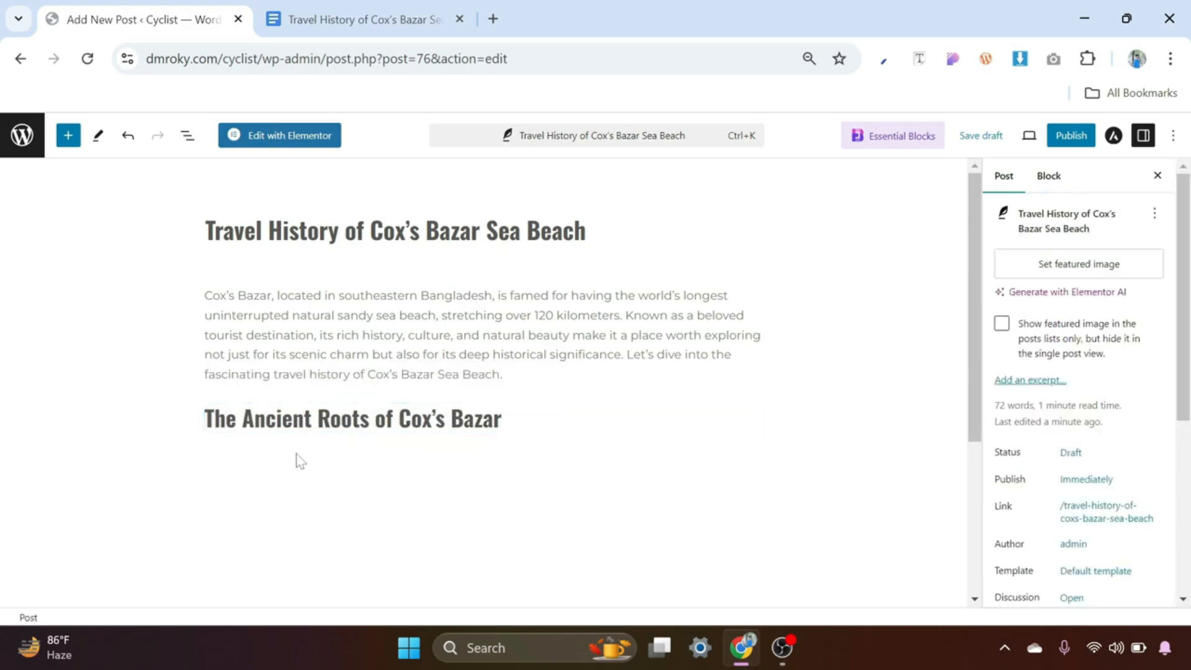
Copy the Google Docs paragraph on the ancient roots into a paragraph block under its heading in the WordPress post.
{"action": "left_click", "coordinate": [283, 448]}
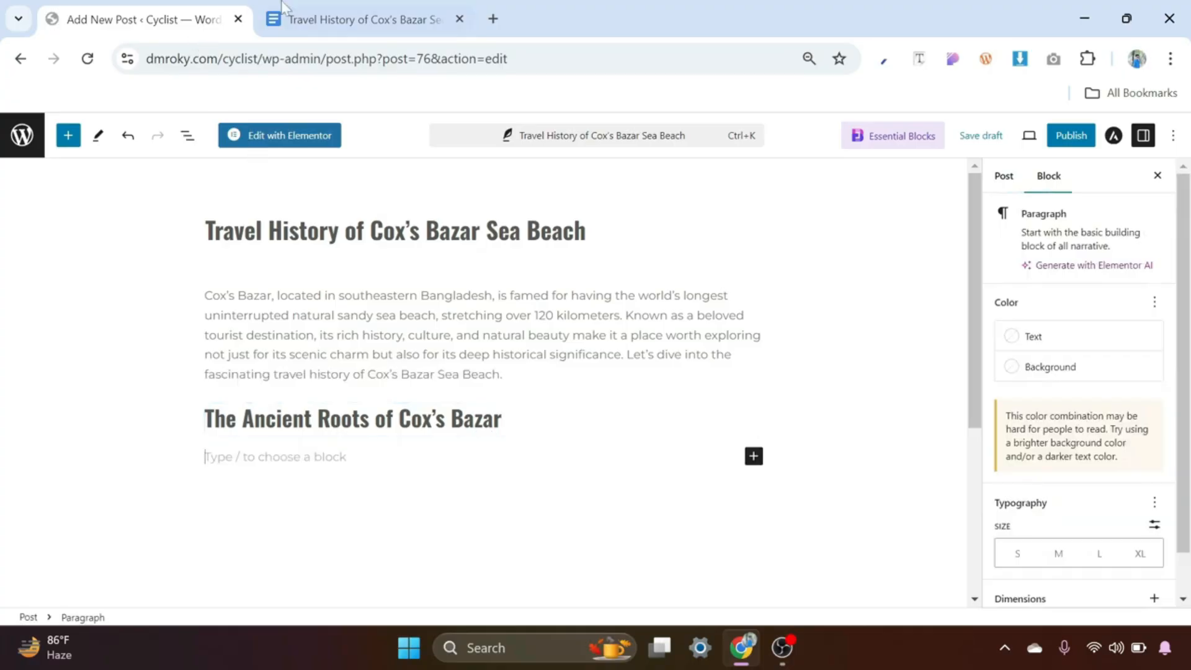
{"action": "left_click", "coordinate": [347, 11]}
{"action": "scroll", "coordinate": [587, 397], "scroll_direction": "down", "scroll_amount": 2}
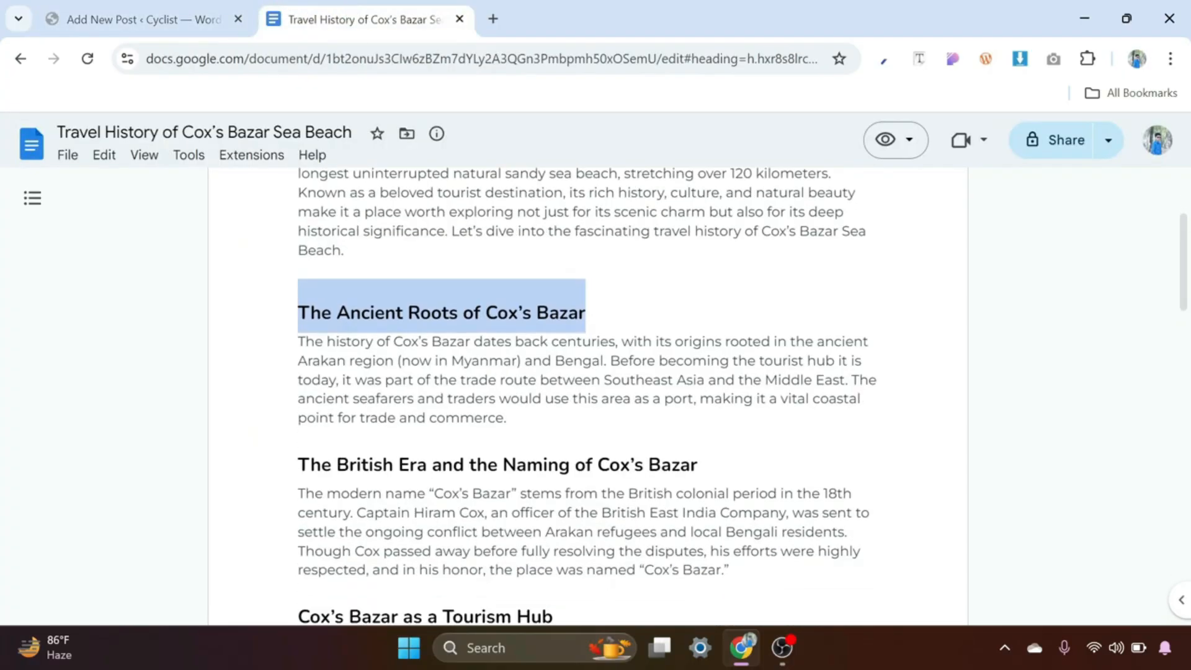
{"action": "left_click_drag", "start_coordinate": [506, 442], "coordinate": [297, 341]}
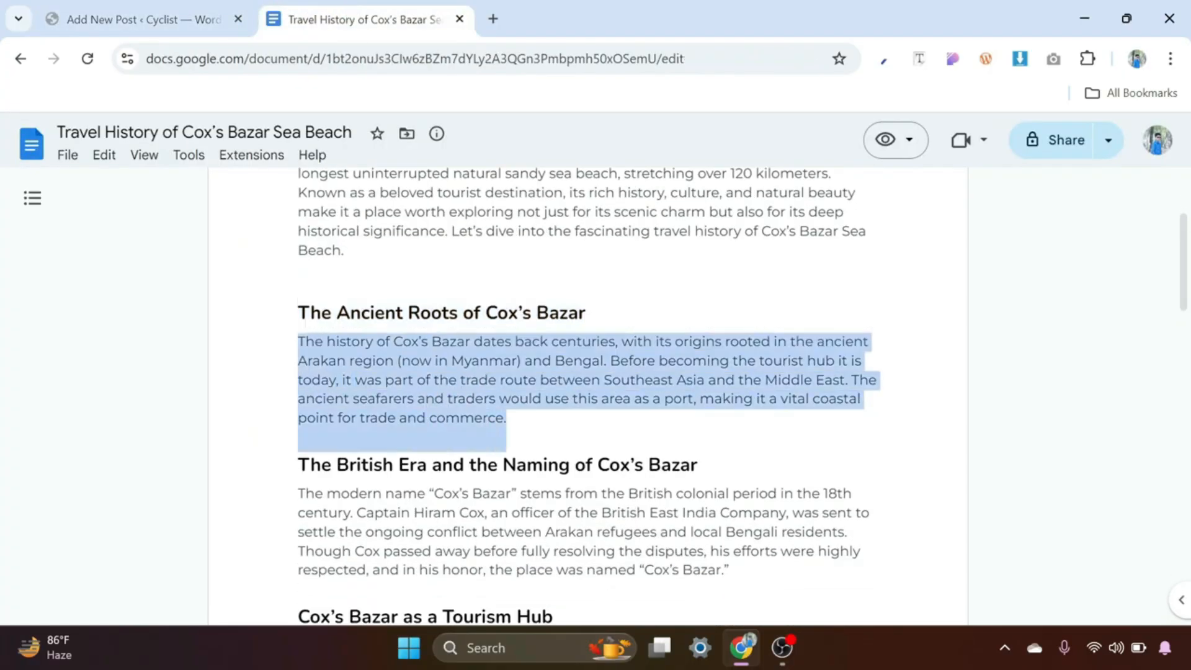
{"action": "right_click", "coordinate": [404, 351]}
{"action": "left_click", "coordinate": [429, 366]}
{"action": "left_click", "coordinate": [183, 20]}
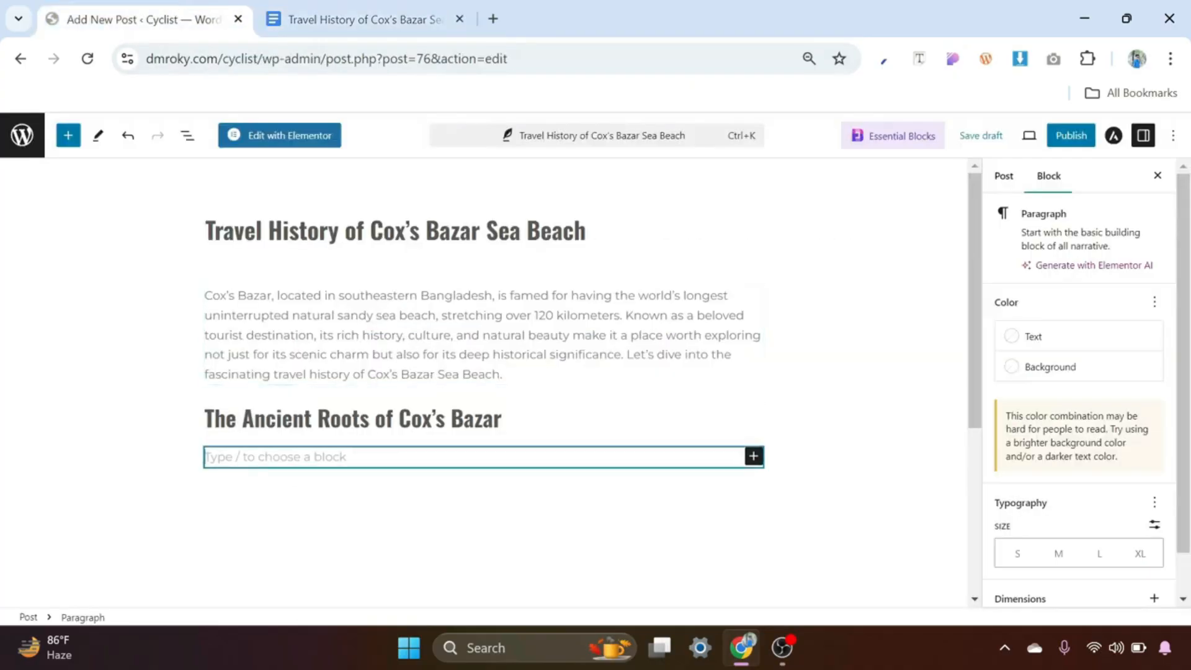
{"action": "key", "text": "ctrl+v"}
{"action": "left_click", "coordinate": [492, 550]}
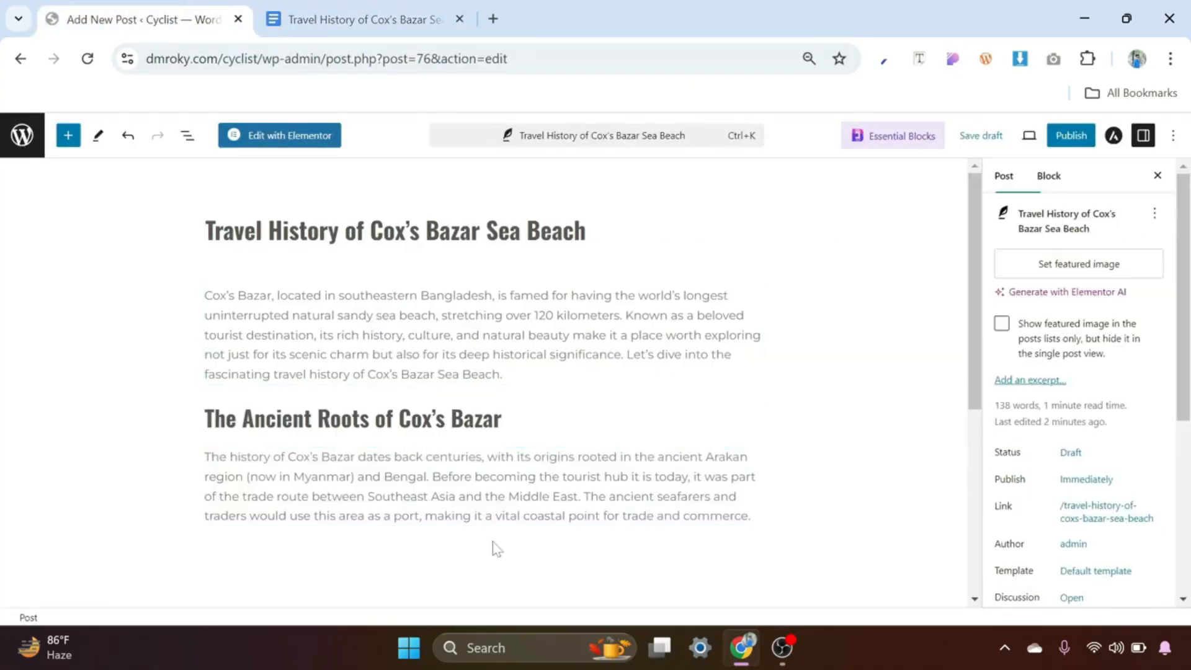
Copy the Google Docs heading "The British Era and the Naming of Cox's Bazar" into a new heading block below the ancient roots paragraph in WordPress.
{"action": "left_click", "coordinate": [344, 17]}
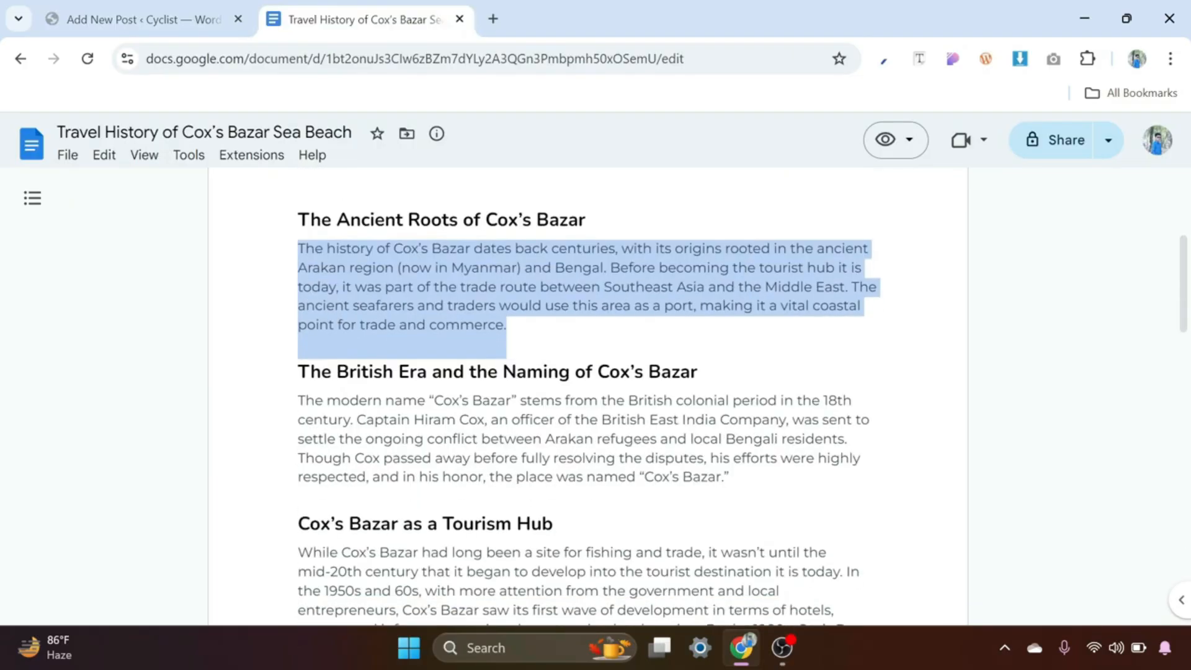
{"action": "left_click_drag", "start_coordinate": [698, 371], "coordinate": [298, 371]}
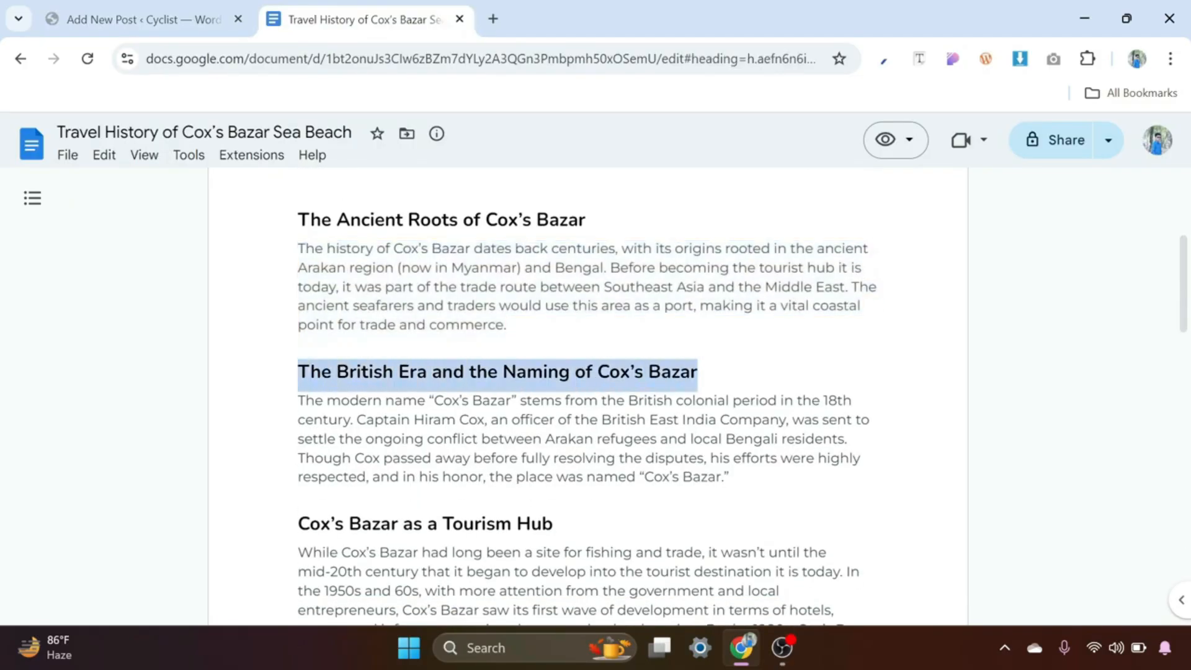
{"action": "right_click", "coordinate": [428, 371]}
{"action": "left_click", "coordinate": [465, 387]}
{"action": "left_click", "coordinate": [204, 29]}
{"action": "scroll", "coordinate": [422, 457], "scroll_direction": "down", "scroll_amount": 3}
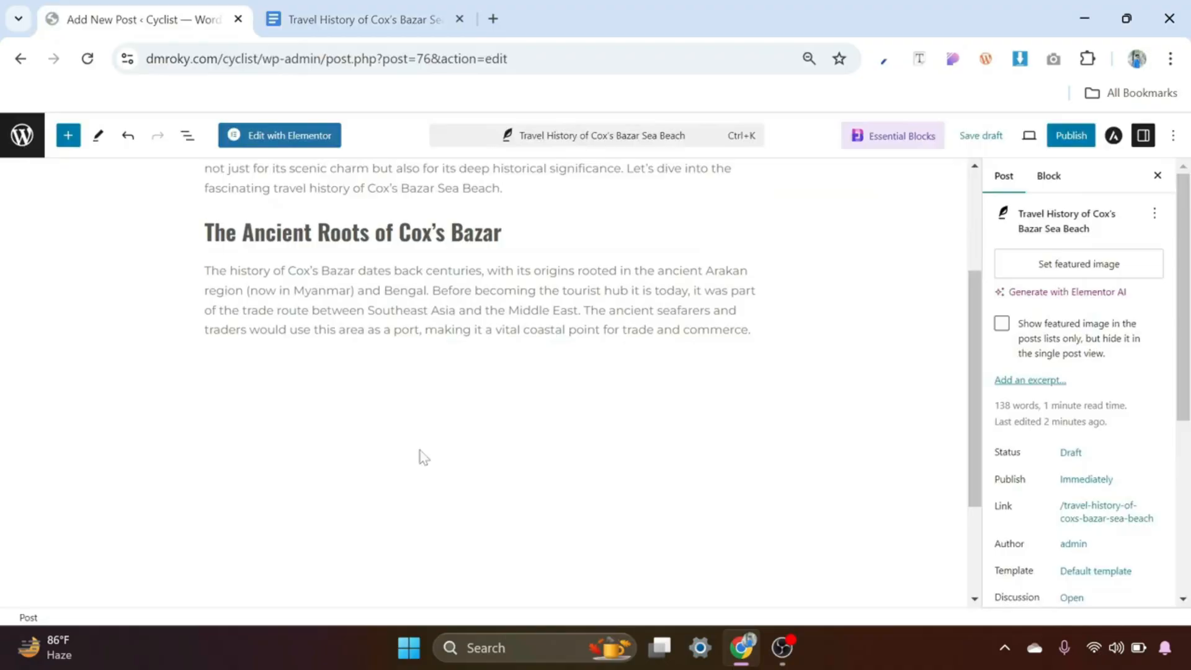
{"action": "left_click", "coordinate": [422, 371]}
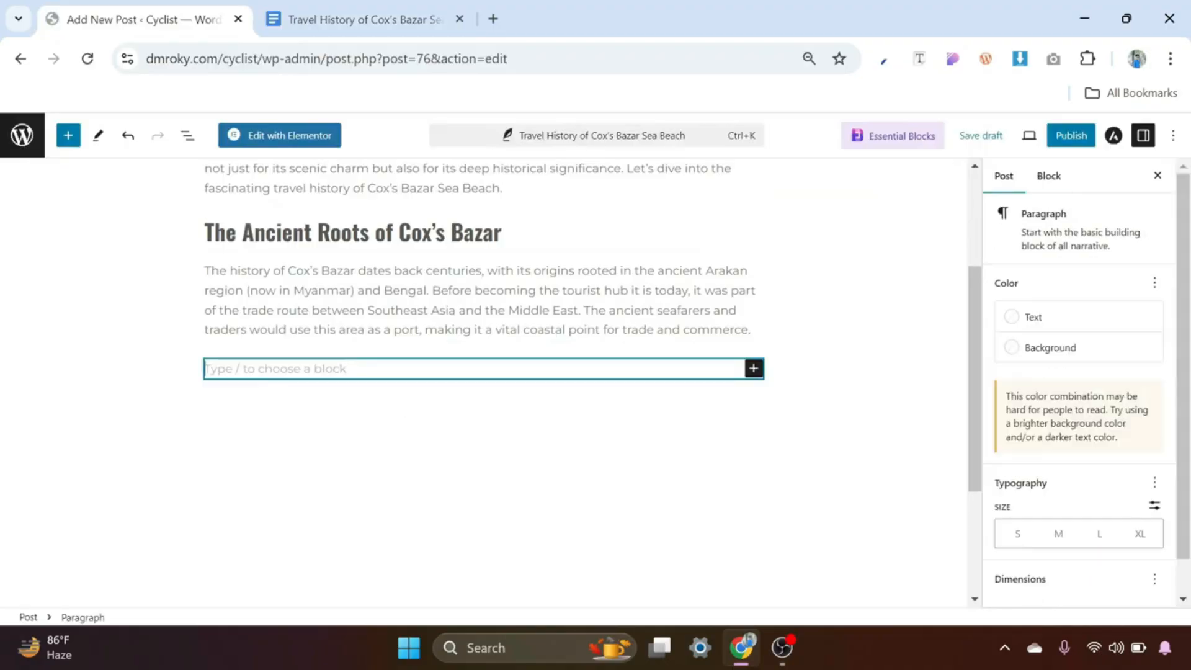
{"action": "left_click", "coordinate": [754, 371]}
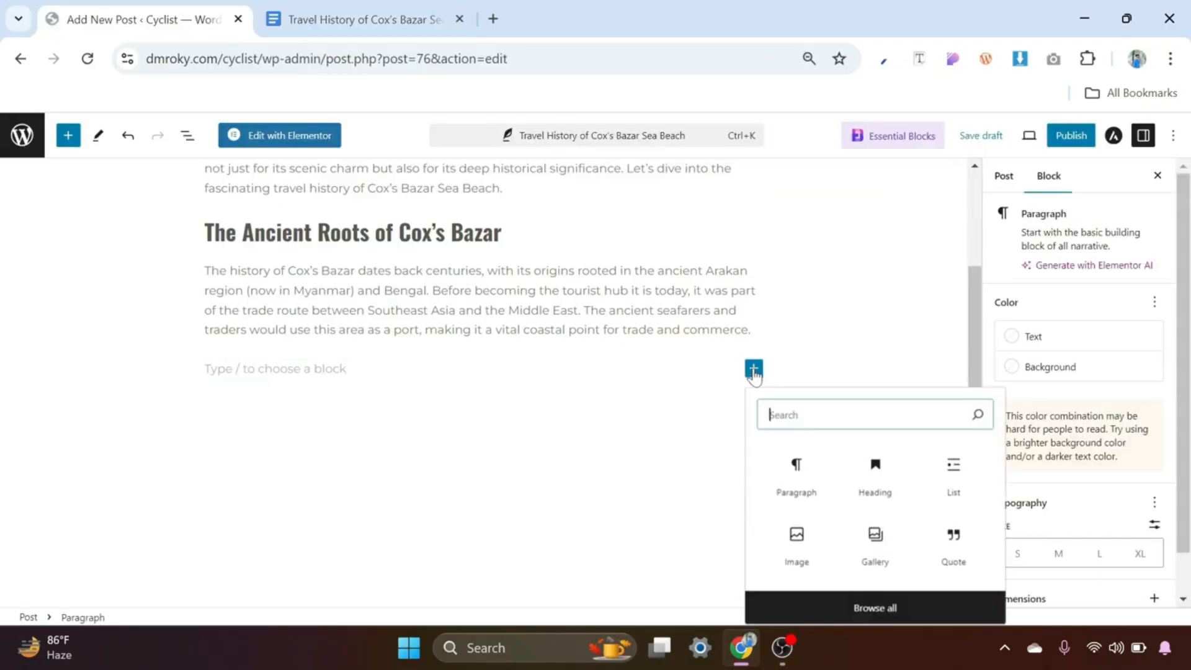
{"action": "left_click", "coordinate": [875, 482]}
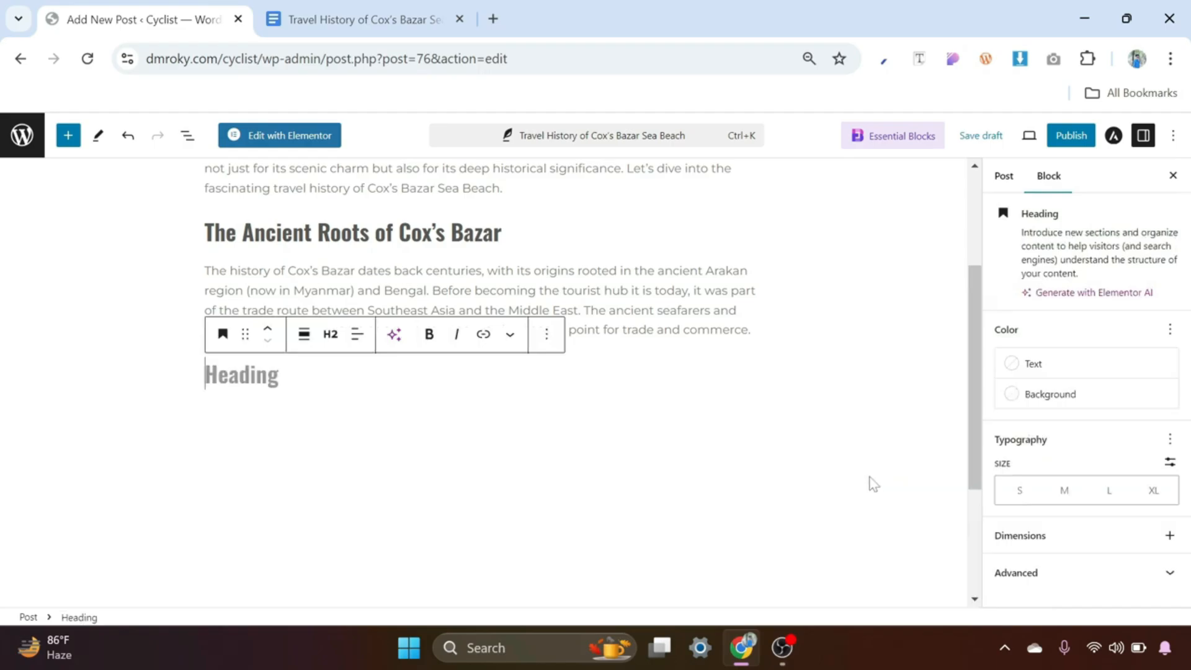
{"action": "key", "text": "ctrl+v"}
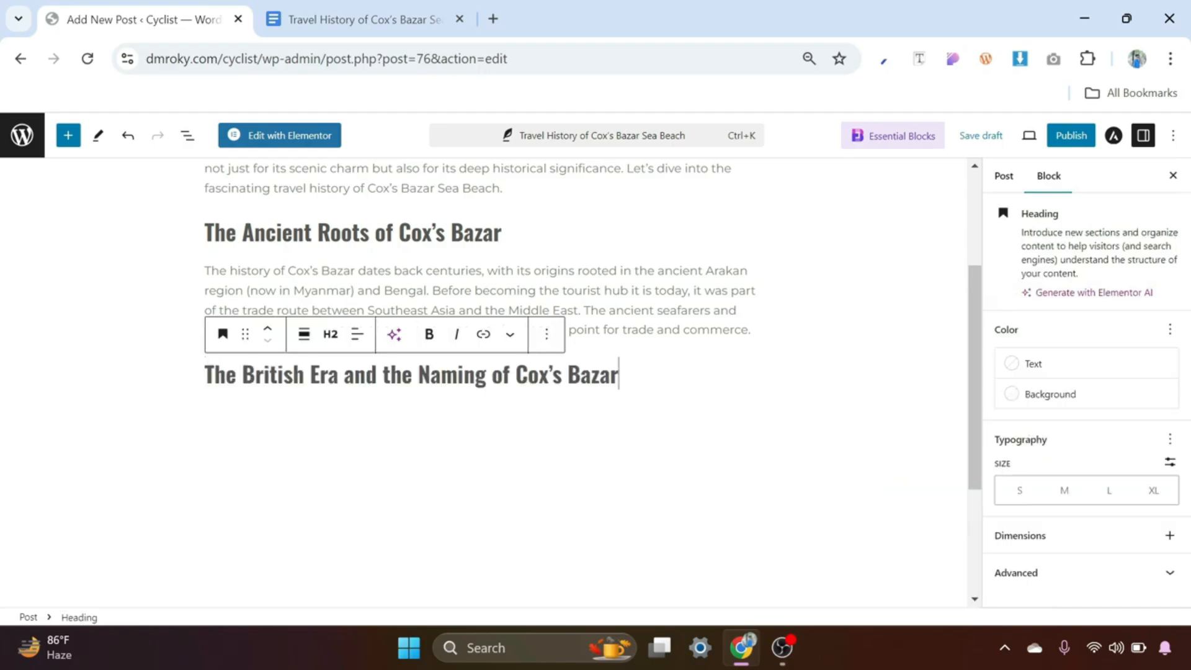
Copy the Google Docs paragraph on the British era into a new paragraph block under its heading in the WordPress post.
{"action": "key", "text": "Return"}
{"action": "left_click", "coordinate": [384, 11]}
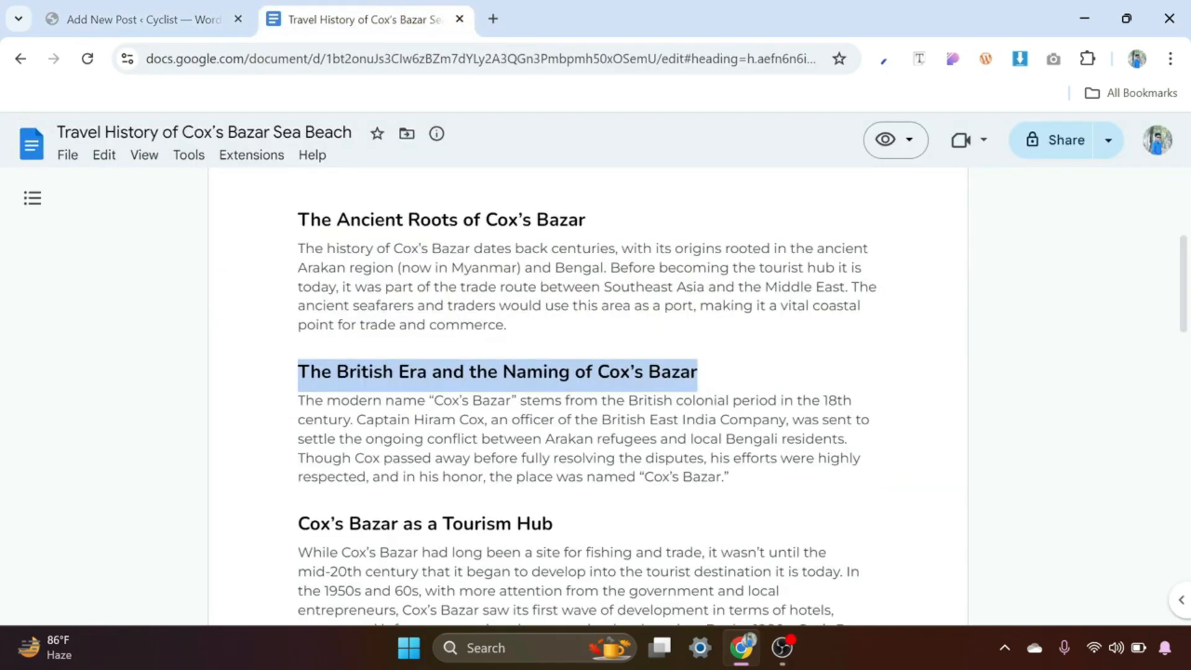
{"action": "scroll", "coordinate": [587, 397], "scroll_direction": "down", "scroll_amount": 2}
{"action": "left_click_drag", "start_coordinate": [731, 404], "coordinate": [298, 306]}
{"action": "right_click", "coordinate": [378, 319]}
{"action": "left_click", "coordinate": [422, 338]}
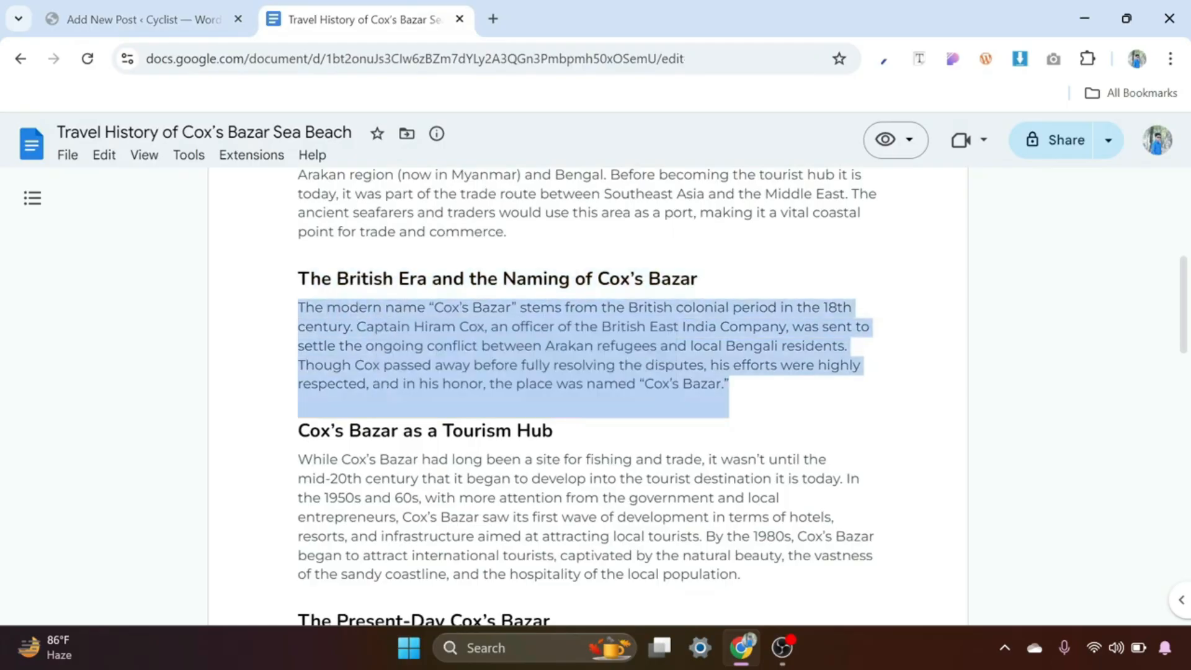
{"action": "left_click", "coordinate": [220, 9]}
{"action": "left_click", "coordinate": [379, 408]}
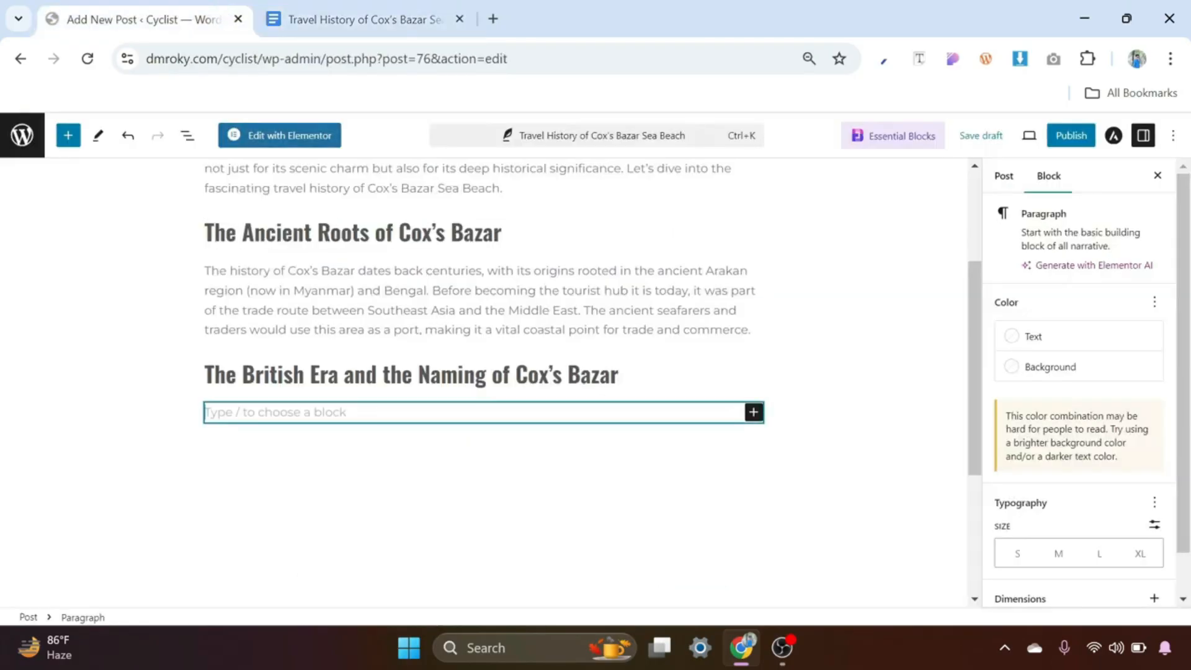
{"action": "key", "text": "ctrl+v"}
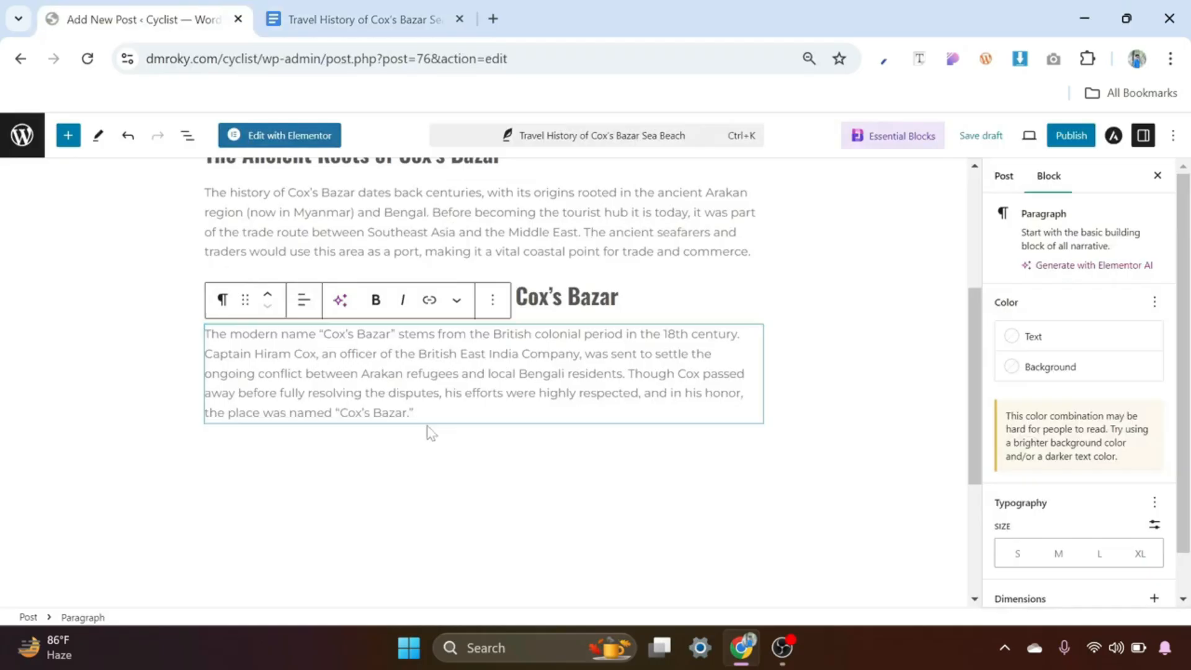
{"action": "left_click", "coordinate": [396, 438]}
{"action": "scroll", "coordinate": [385, 438], "scroll_direction": "up", "scroll_amount": 2}
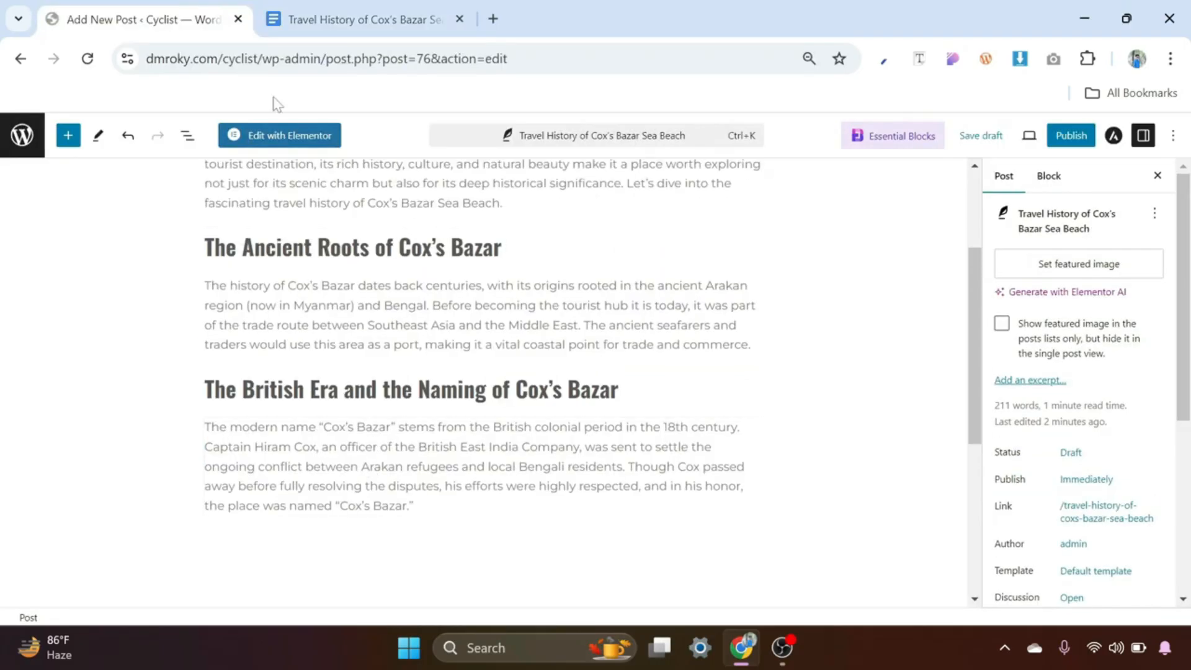
Copy the Google Docs heading "Cox's Bazar as a Tourism Hub" into a WordPress heading block after the British era paragraph, and start an empty paragraph below.
{"action": "left_click", "coordinate": [356, 5]}
{"action": "scroll", "coordinate": [586, 372], "scroll_direction": "down", "scroll_amount": 1}
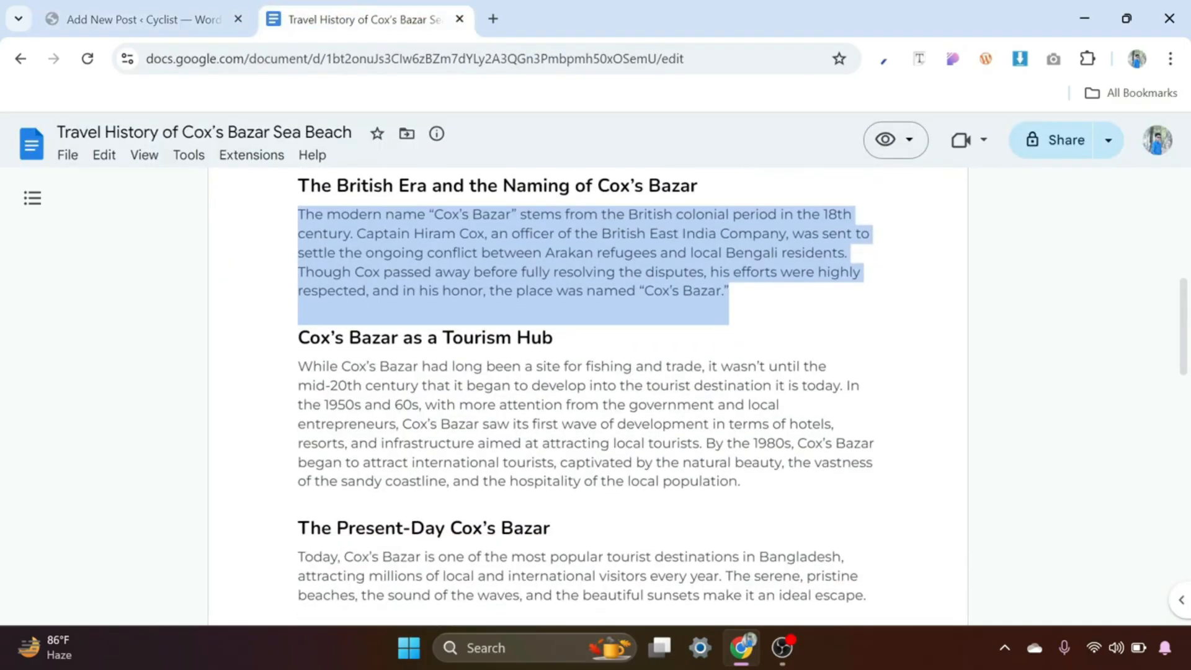
{"action": "left_click_drag", "start_coordinate": [555, 338], "coordinate": [298, 339]}
{"action": "right_click", "coordinate": [319, 341]}
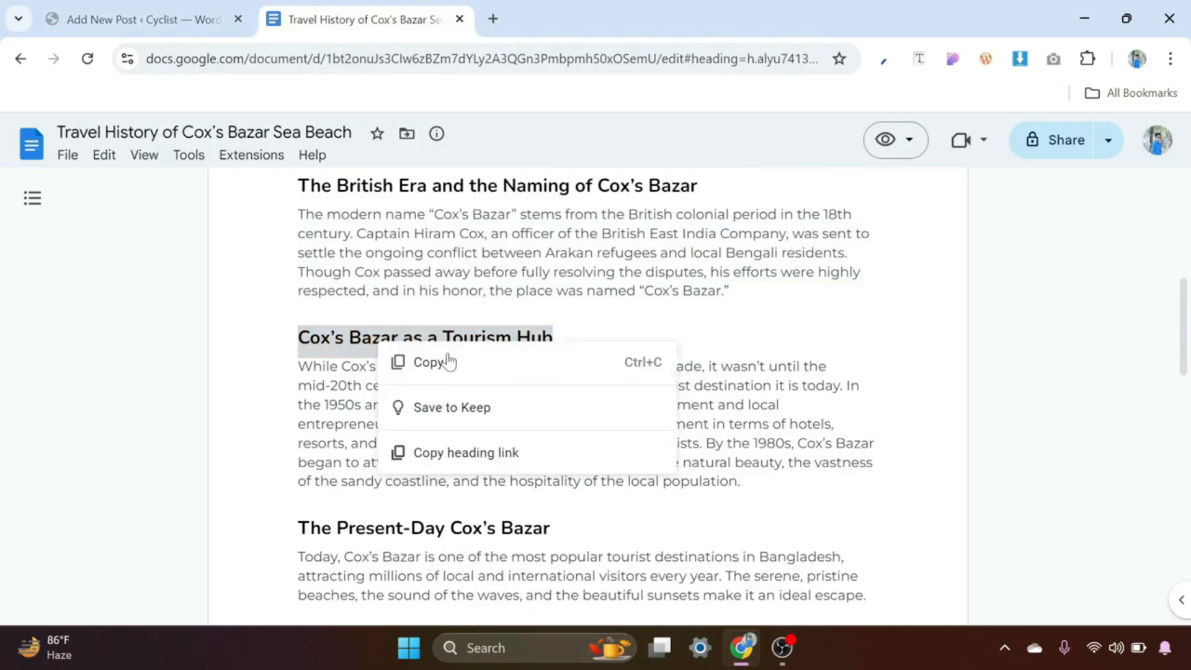
{"action": "left_click", "coordinate": [522, 356]}
{"action": "left_click", "coordinate": [142, 19]}
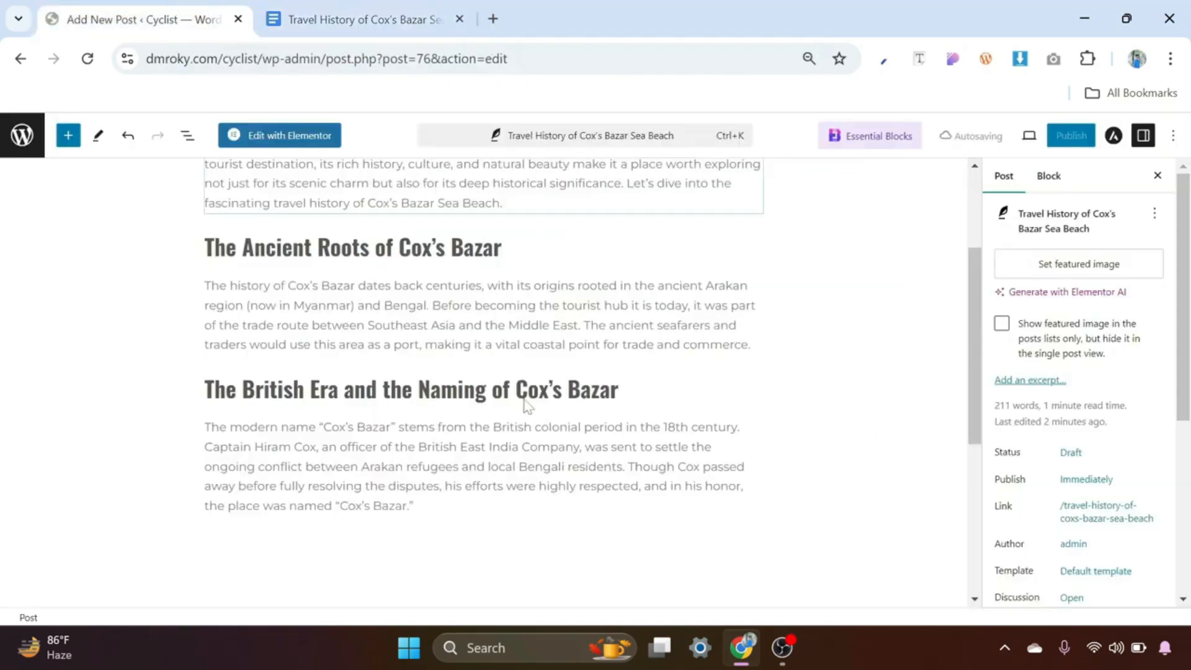
{"action": "scroll", "coordinate": [515, 415], "scroll_direction": "down", "scroll_amount": 3}
{"action": "left_click", "coordinate": [456, 355]}
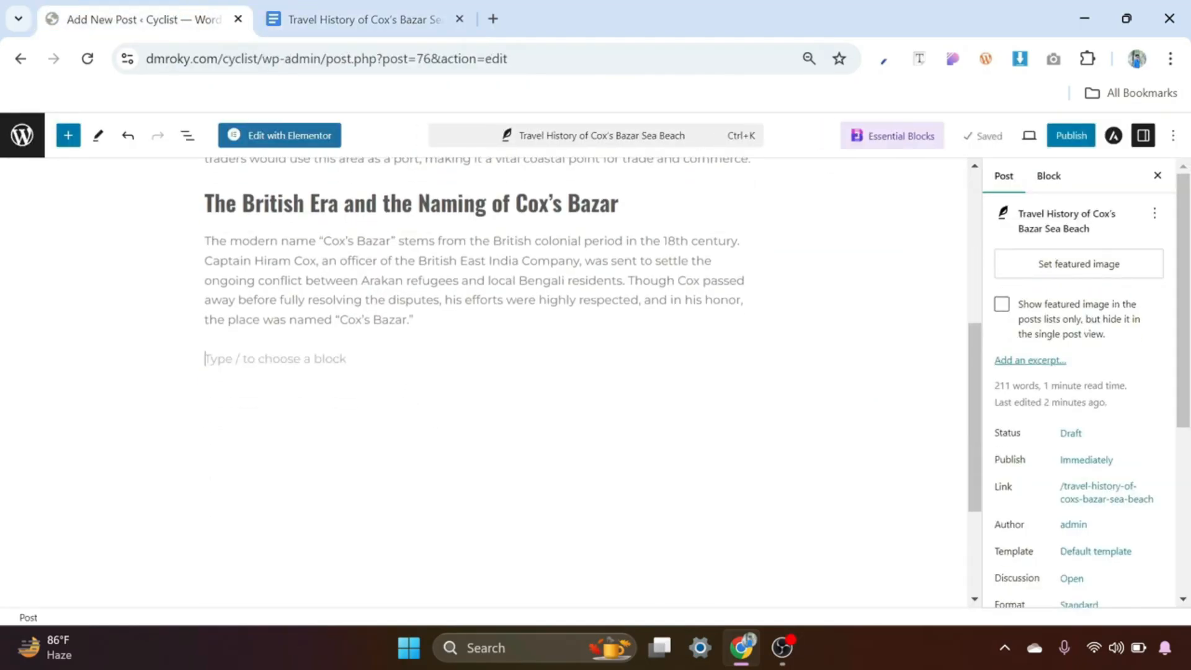
{"action": "left_click", "coordinate": [754, 359]}
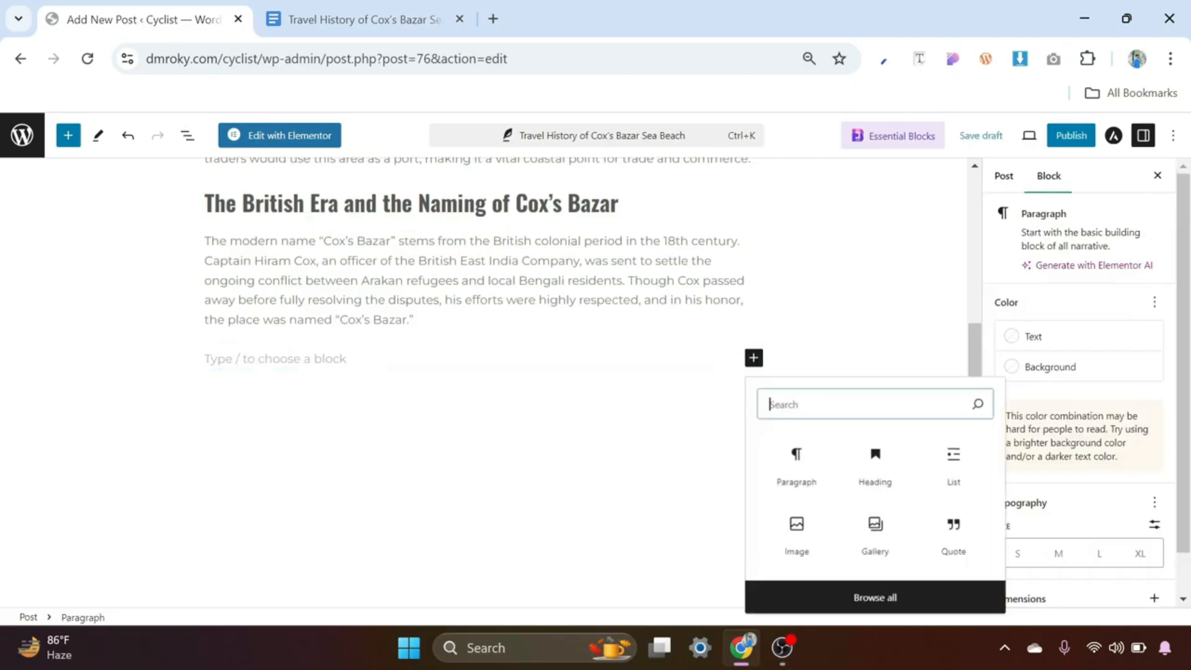
{"action": "left_click", "coordinate": [871, 464]}
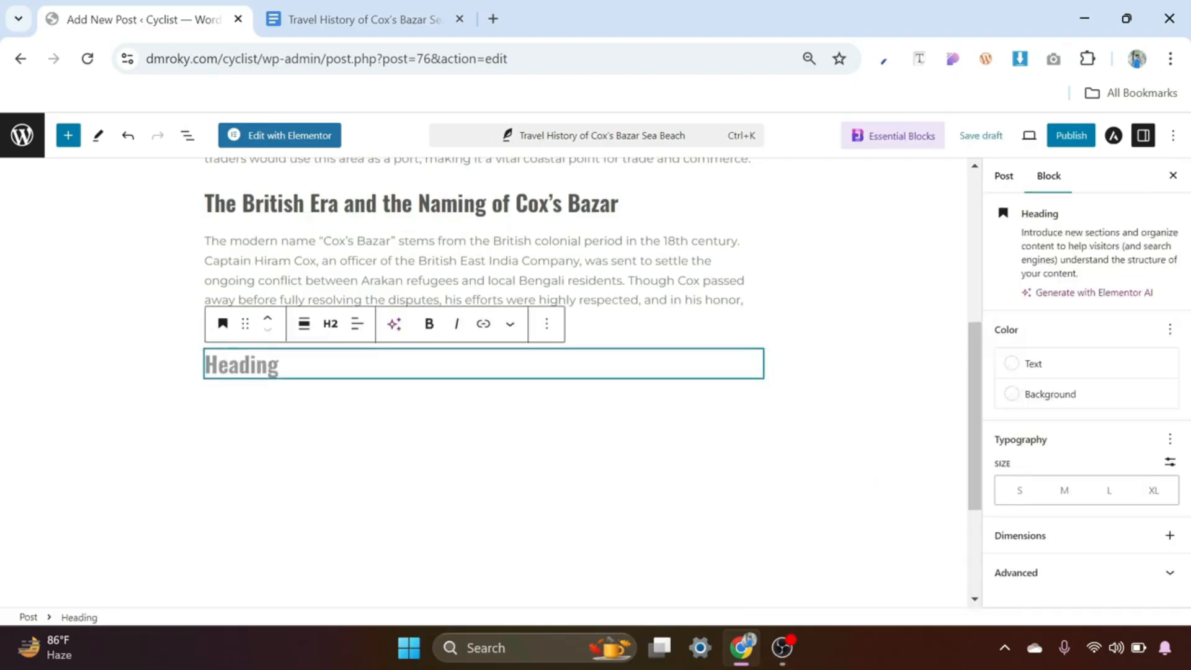
{"action": "key", "text": "ctrl+v"}
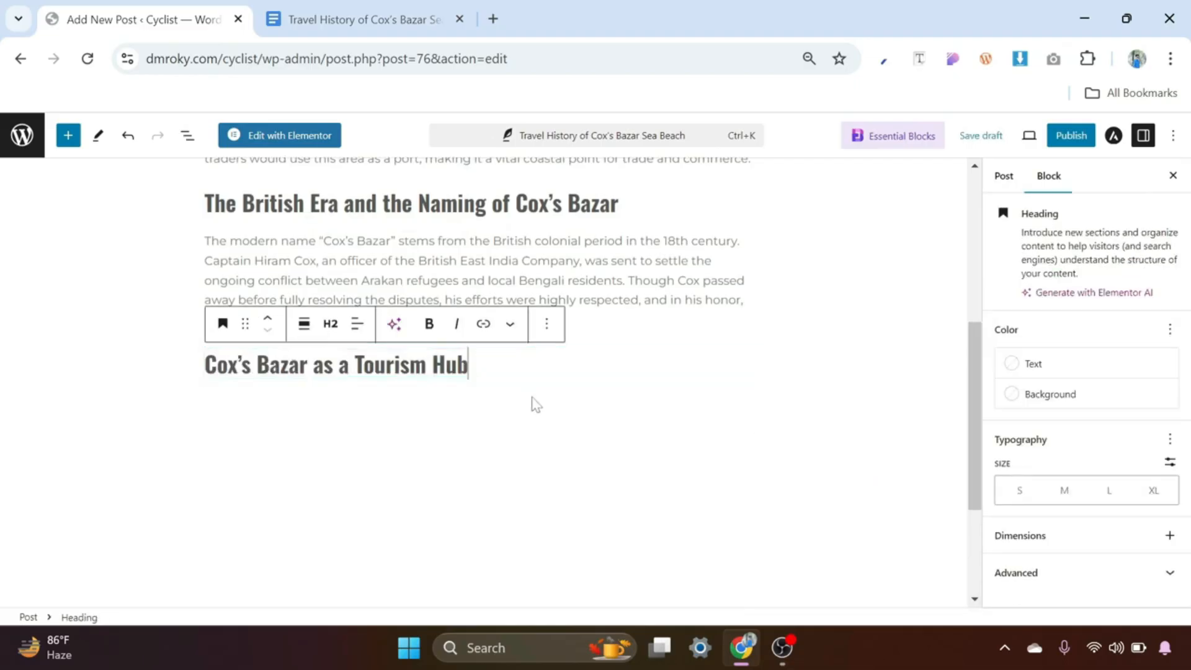
{"action": "key", "text": "Return"}
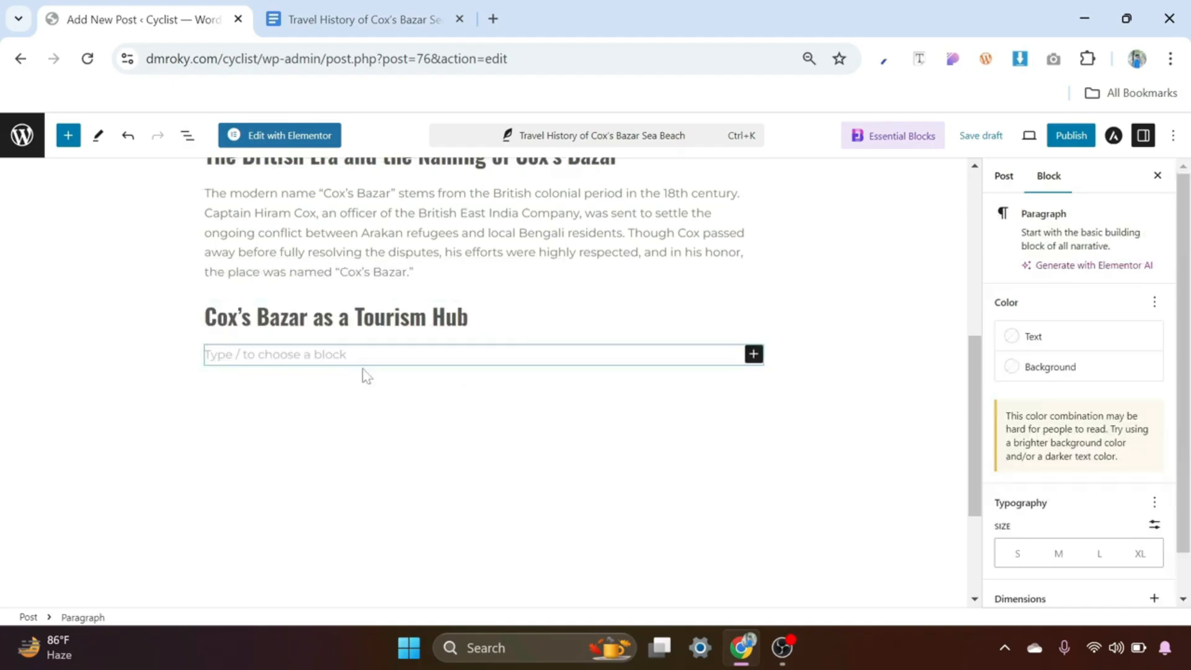
Copy the Google Docs paragraph on Cox's Bazar as a tourism hub into the empty paragraph block under its heading in the WordPress post.
{"action": "scroll", "coordinate": [365, 380], "scroll_direction": "up", "scroll_amount": 2}
{"action": "left_click", "coordinate": [338, 16]}
{"action": "scroll", "coordinate": [586, 372], "scroll_direction": "down", "scroll_amount": 2}
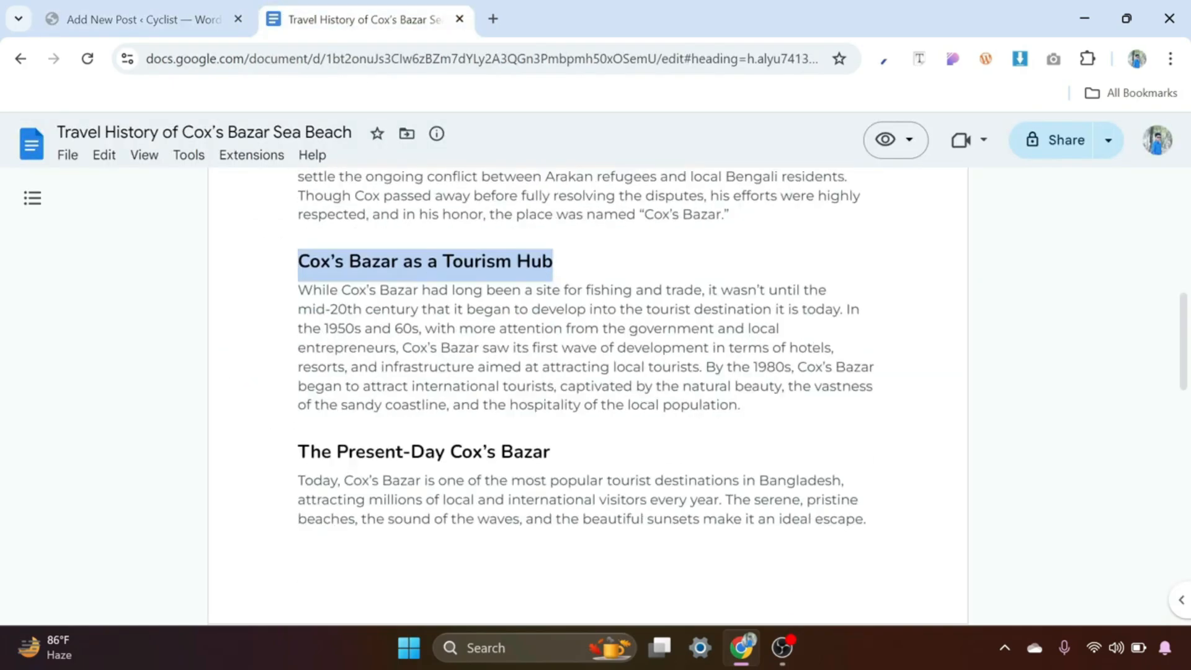
{"action": "left_click_drag", "start_coordinate": [749, 390], "coordinate": [297, 273]}
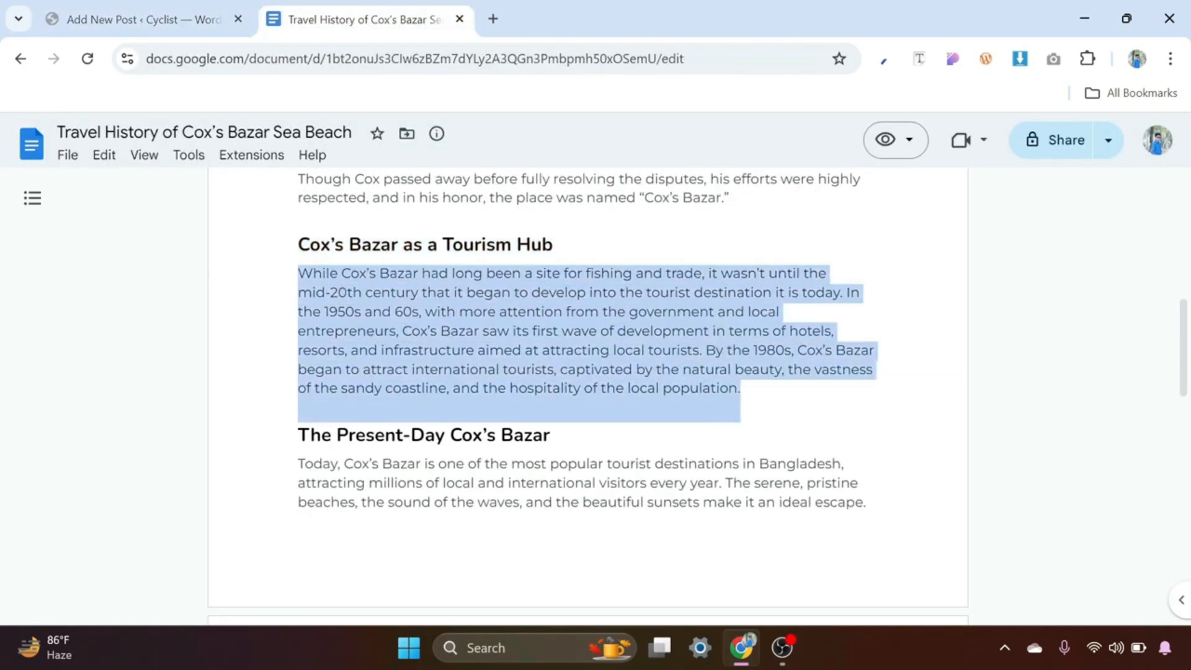
{"action": "right_click", "coordinate": [403, 298]}
{"action": "left_click", "coordinate": [460, 313]}
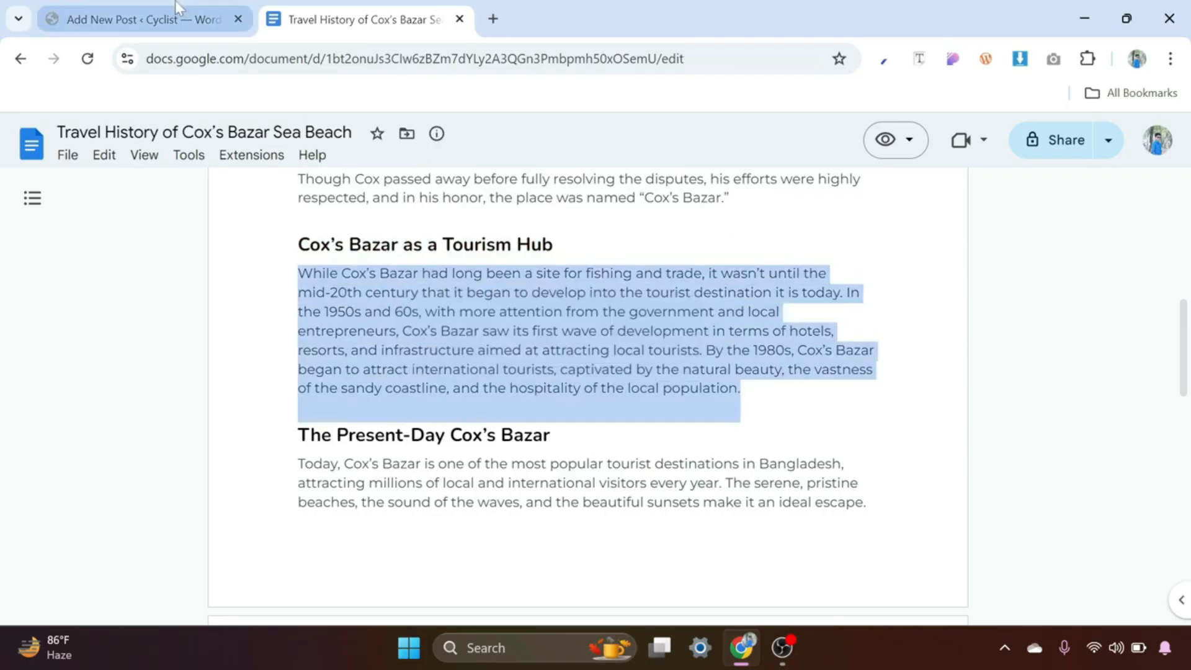
{"action": "left_click", "coordinate": [174, 18]}
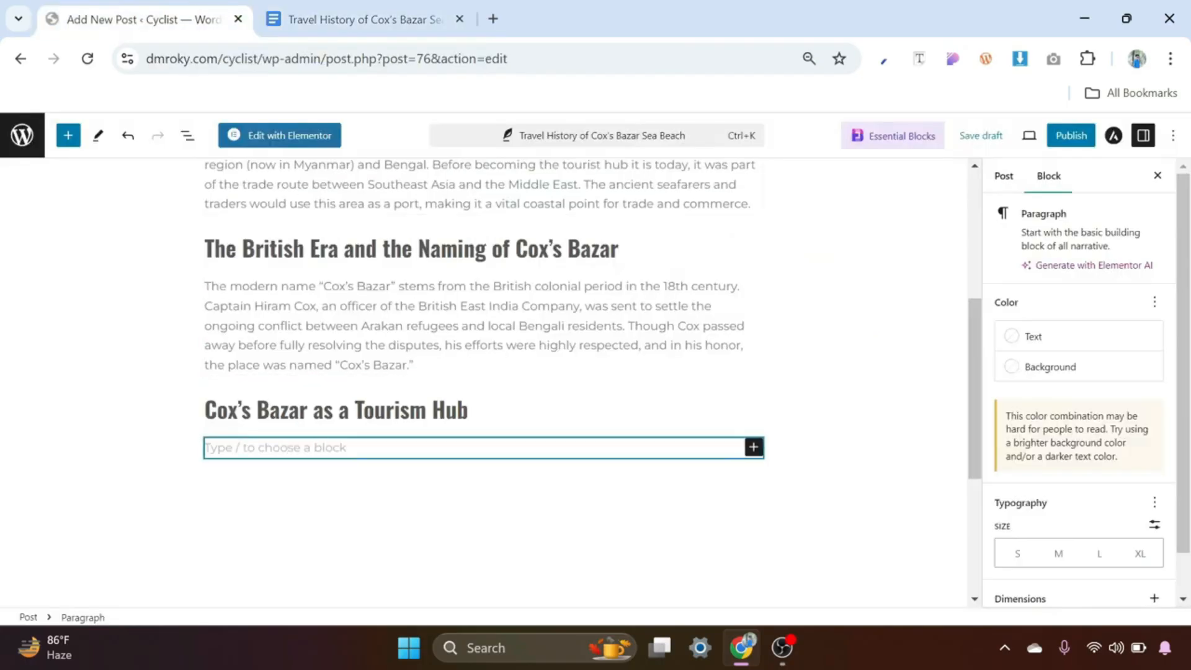
{"action": "key", "text": "ctrl+v"}
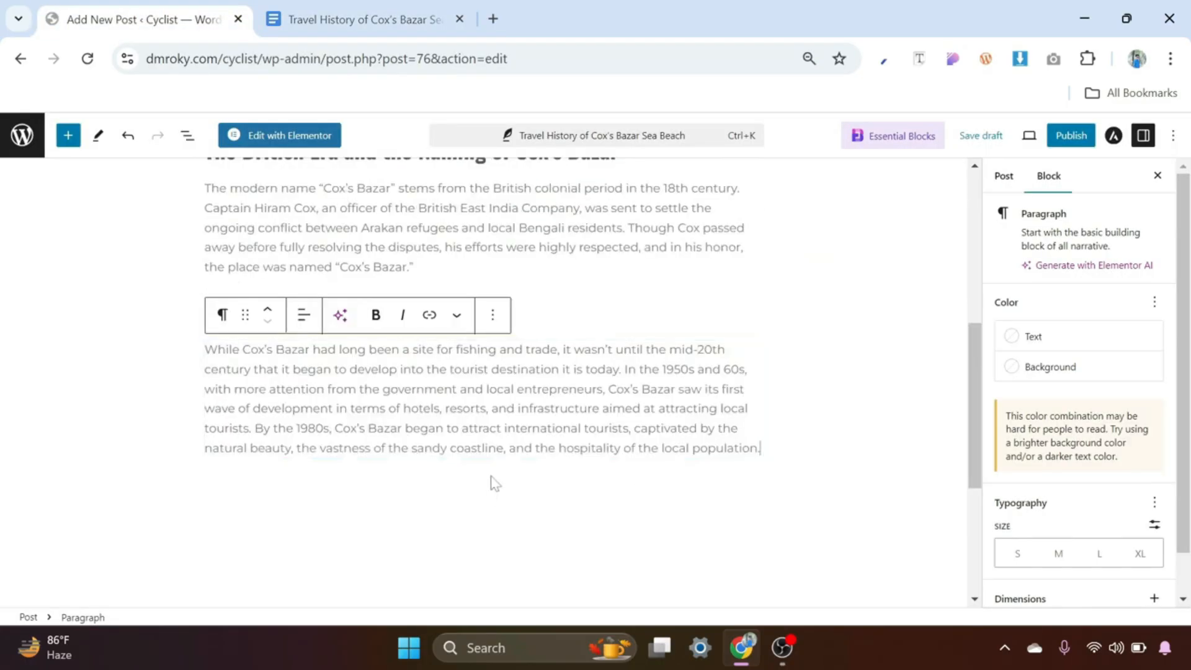
{"action": "left_click", "coordinate": [500, 478]}
{"action": "scroll", "coordinate": [500, 478], "scroll_direction": "up", "scroll_amount": 1}
{"action": "scroll", "coordinate": [500, 478], "scroll_direction": "down", "scroll_amount": 1}
{"action": "scroll", "coordinate": [523, 394], "scroll_direction": "down", "scroll_amount": 2}
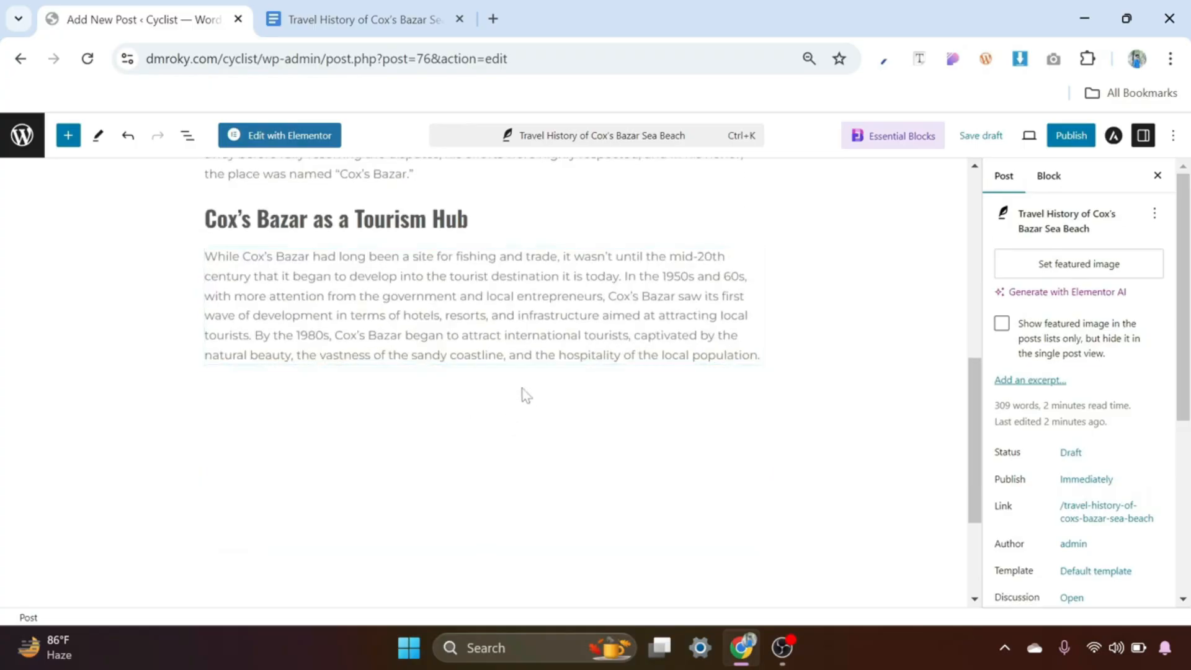
Copy the Google Docs heading "The Present-Day Cox's Bazar" into a new heading block below the tourism hub paragraph in WordPress.
{"action": "left_click", "coordinate": [412, 18]}
{"action": "scroll", "coordinate": [550, 342], "scroll_direction": "down", "scroll_amount": 1}
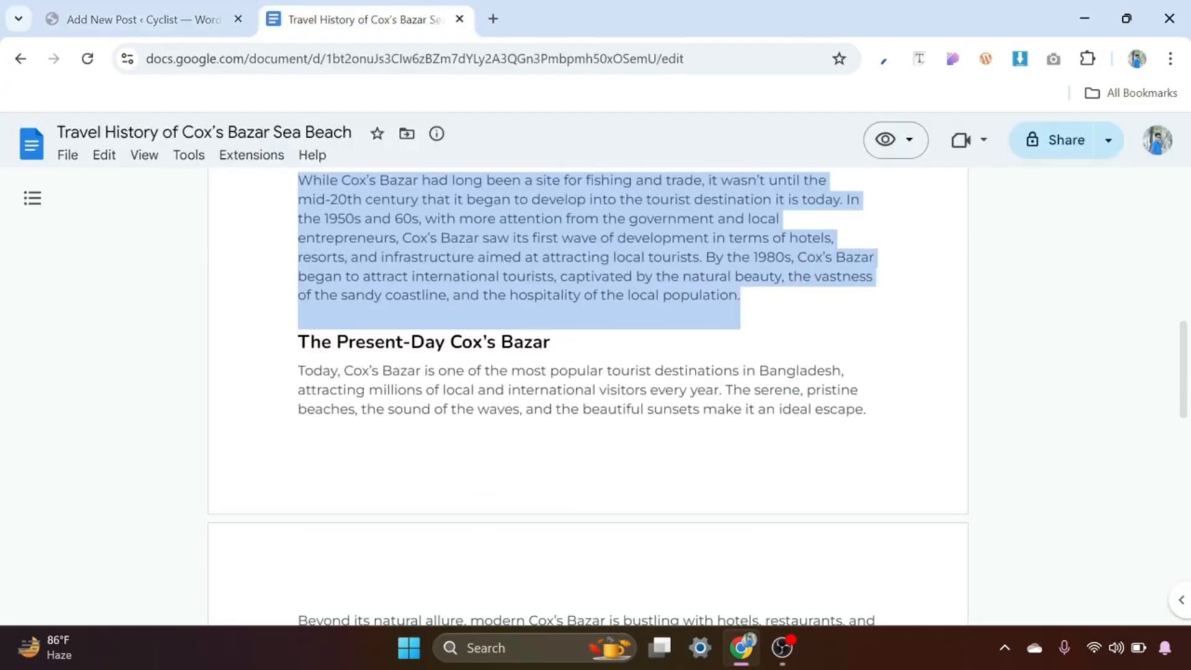
{"action": "left_click_drag", "start_coordinate": [550, 342], "coordinate": [297, 342]}
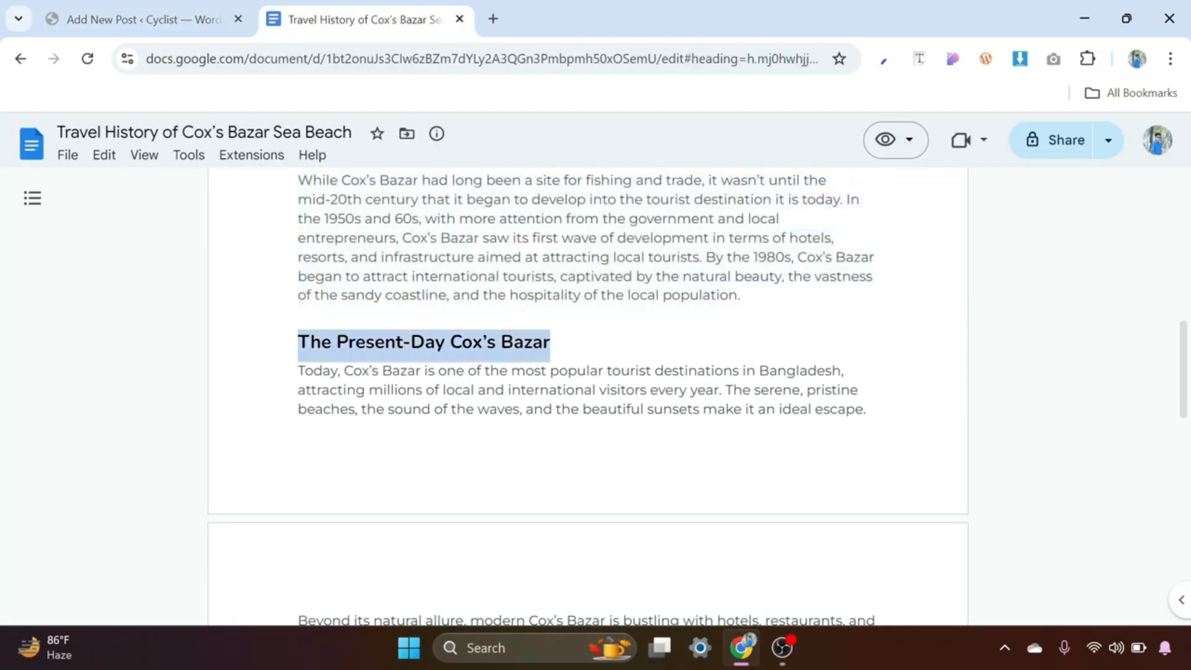
{"action": "right_click", "coordinate": [383, 341]}
{"action": "left_click", "coordinate": [452, 360]}
{"action": "left_click", "coordinate": [156, 9]}
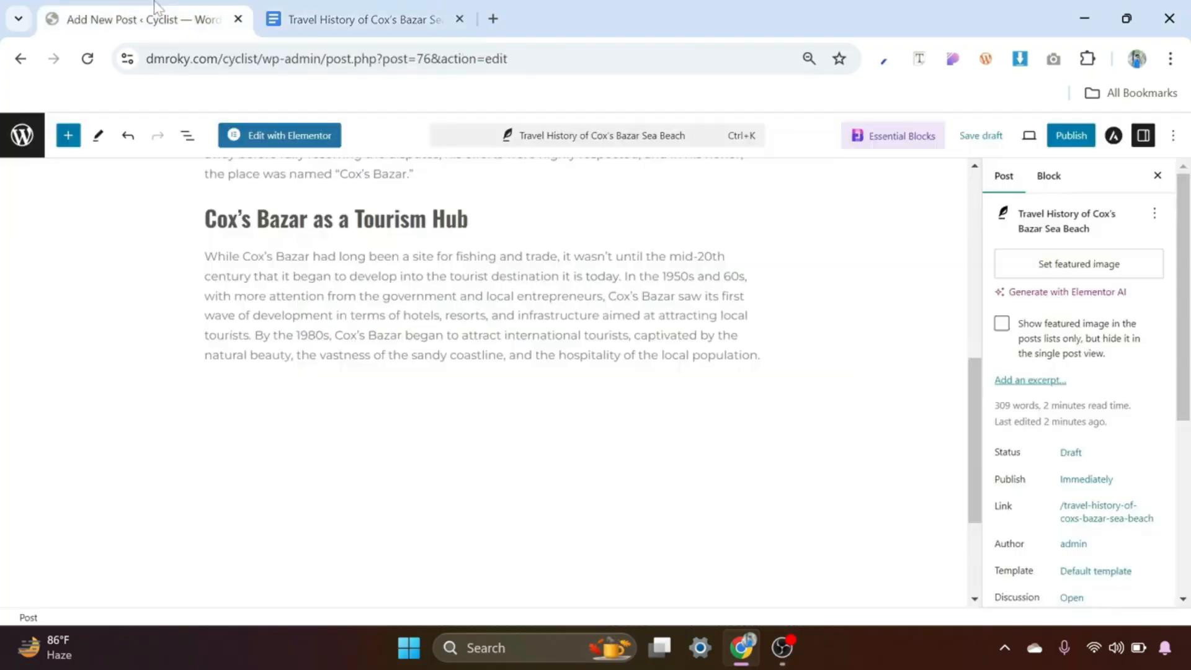
{"action": "left_click", "coordinate": [412, 274]}
{"action": "scroll", "coordinate": [392, 306], "scroll_direction": "down", "scroll_amount": 3}
{"action": "left_click", "coordinate": [395, 300]}
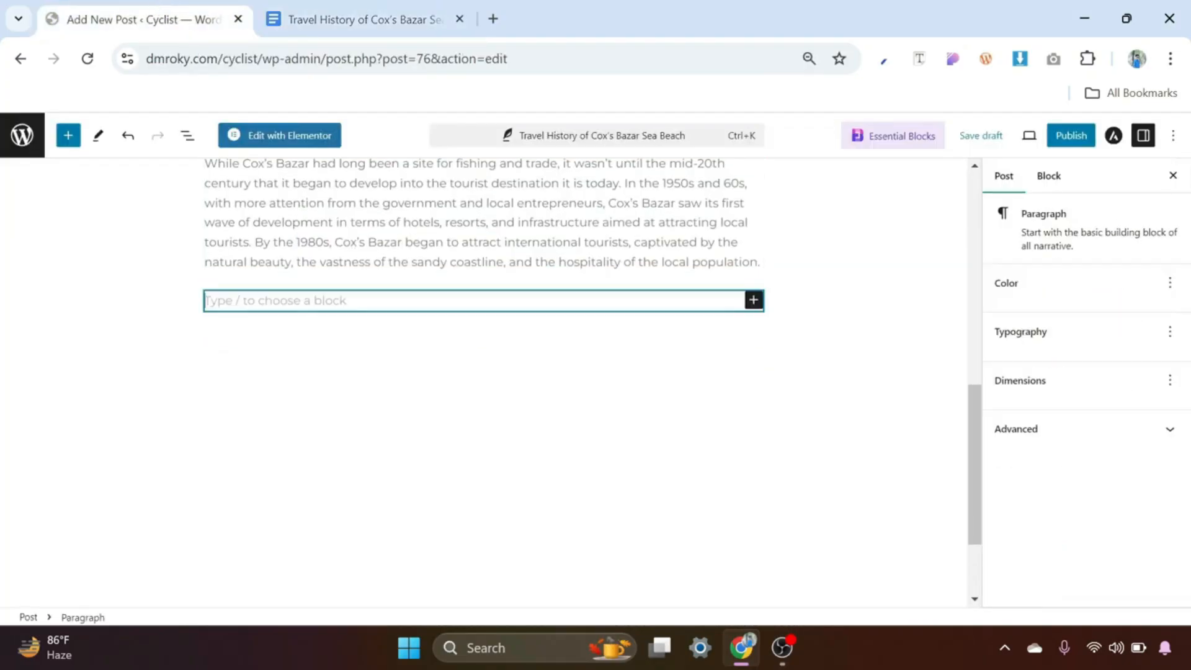
{"action": "left_click", "coordinate": [753, 299]}
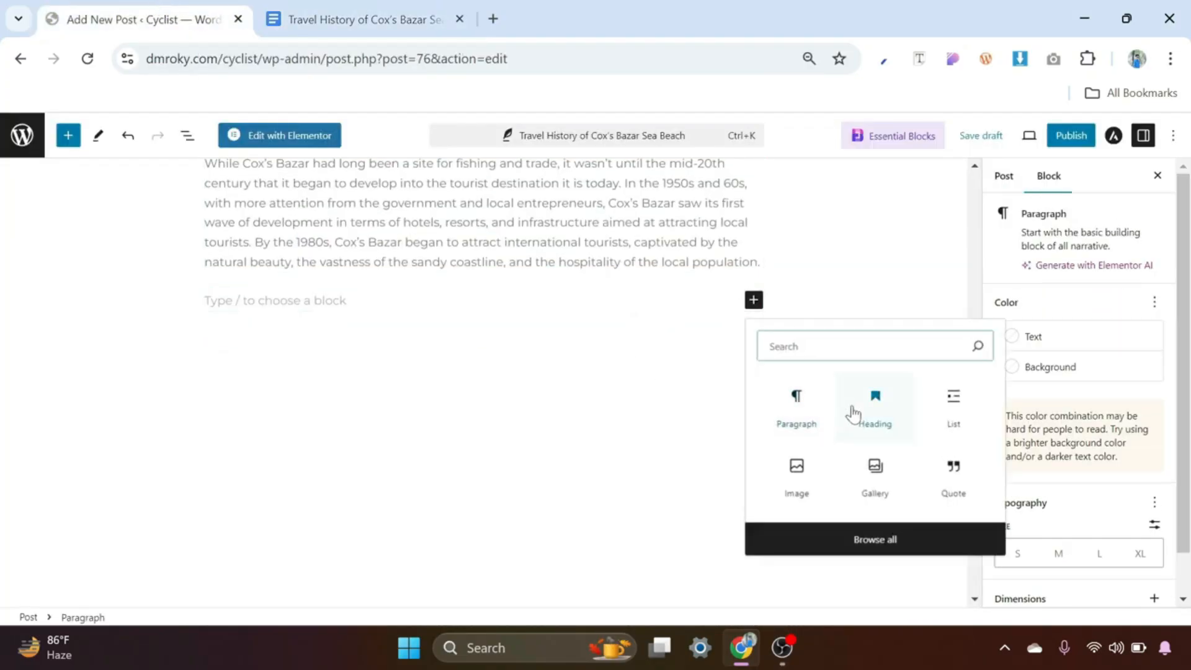
{"action": "left_click", "coordinate": [879, 410]}
{"action": "key", "text": "ctrl+v"}
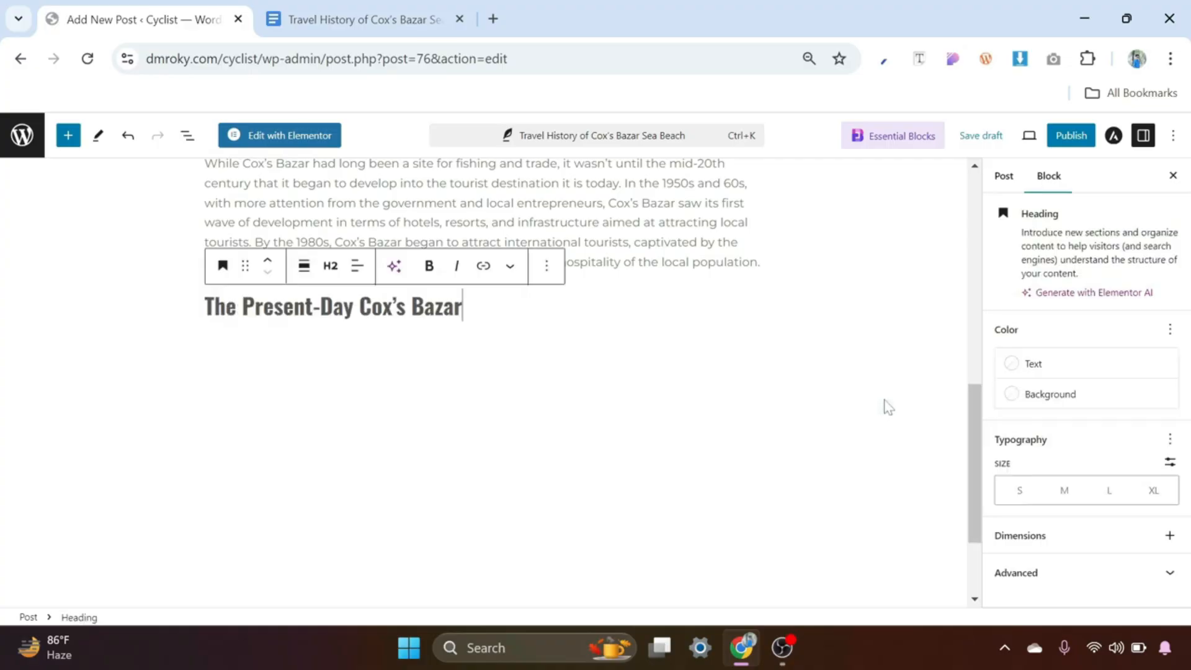
{"action": "left_click", "coordinate": [318, 338]}
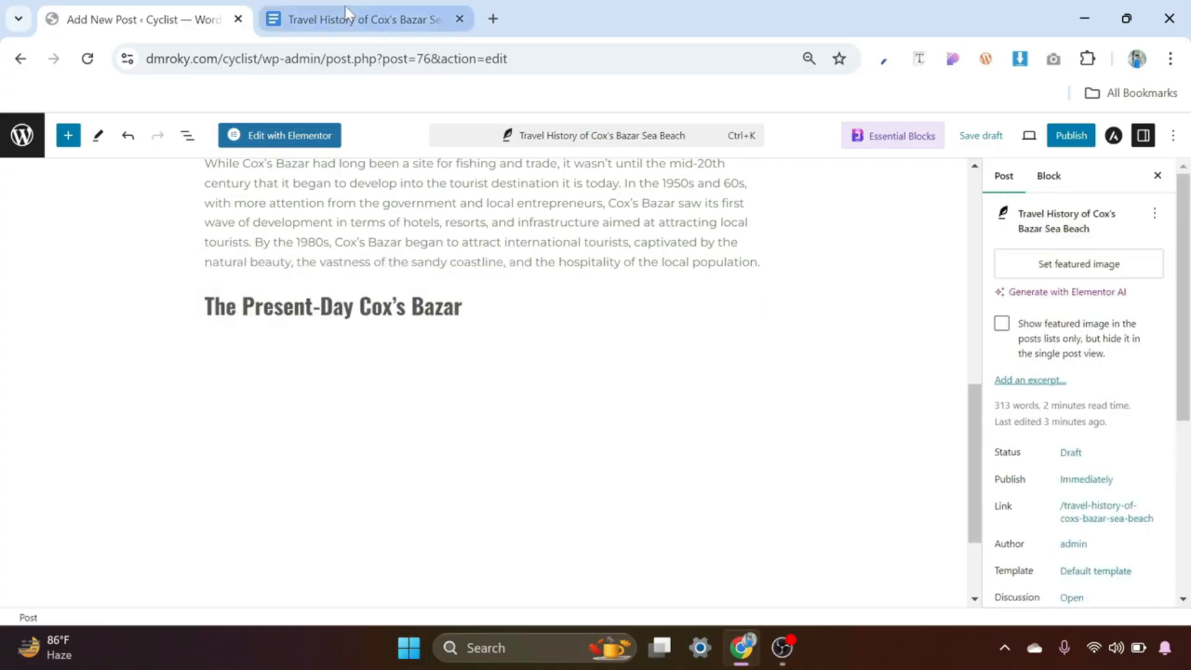
Copy the Google Docs paragraphs on present-day Cox's Bazar under their heading in the WordPress post and start an empty paragraph below.
{"action": "left_click", "coordinate": [357, 22]}
{"action": "scroll", "coordinate": [588, 397], "scroll_direction": "down", "scroll_amount": 3}
{"action": "scroll", "coordinate": [589, 398], "scroll_direction": "up", "scroll_amount": 2}
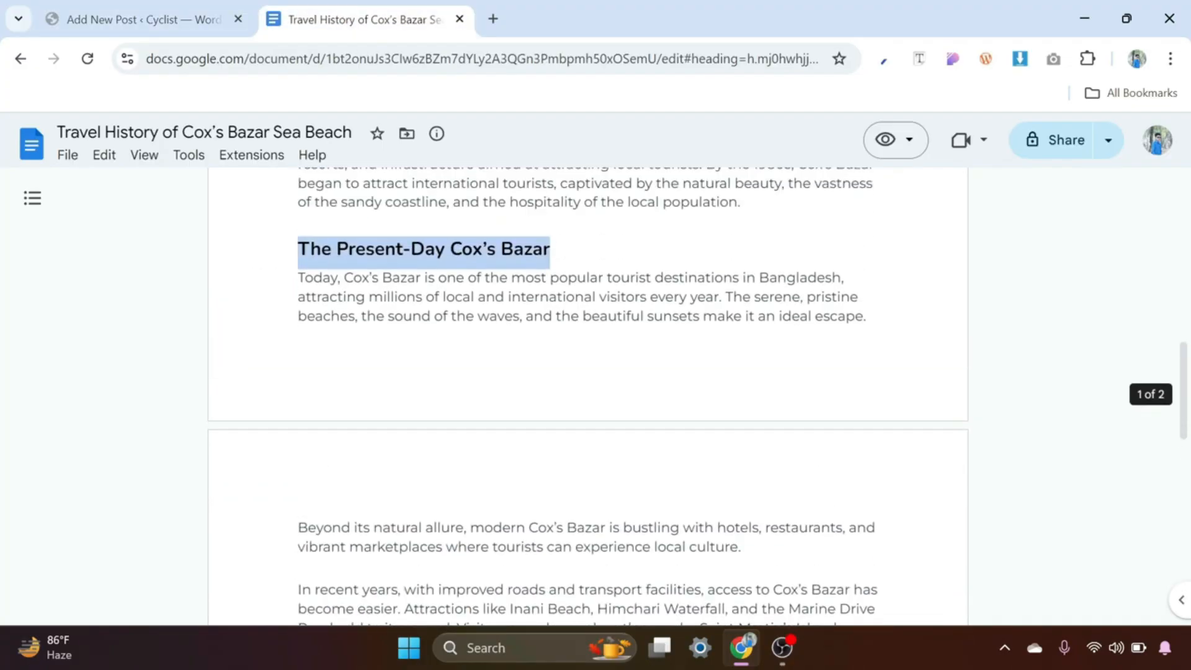
{"action": "left_click_drag", "start_coordinate": [298, 278], "coordinate": [574, 521]}
{"action": "right_click", "coordinate": [541, 442]}
{"action": "left_click", "coordinate": [571, 455]}
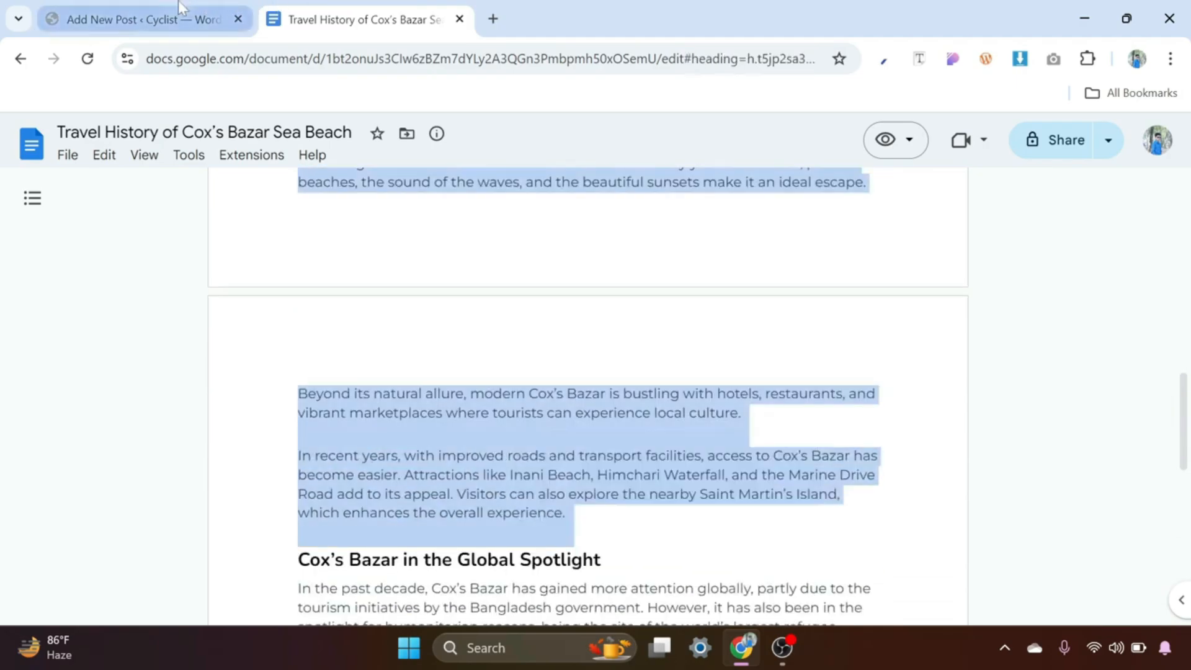
{"action": "left_click", "coordinate": [142, 19]}
{"action": "left_click", "coordinate": [297, 344]}
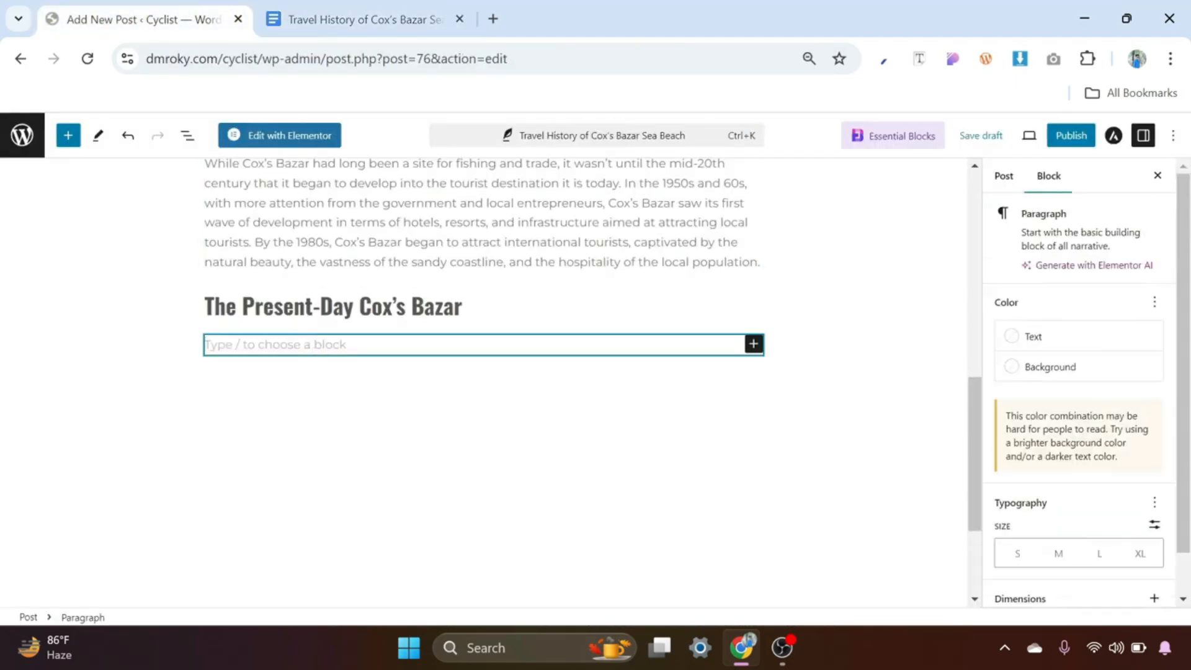
{"action": "key", "text": "ctrl+v"}
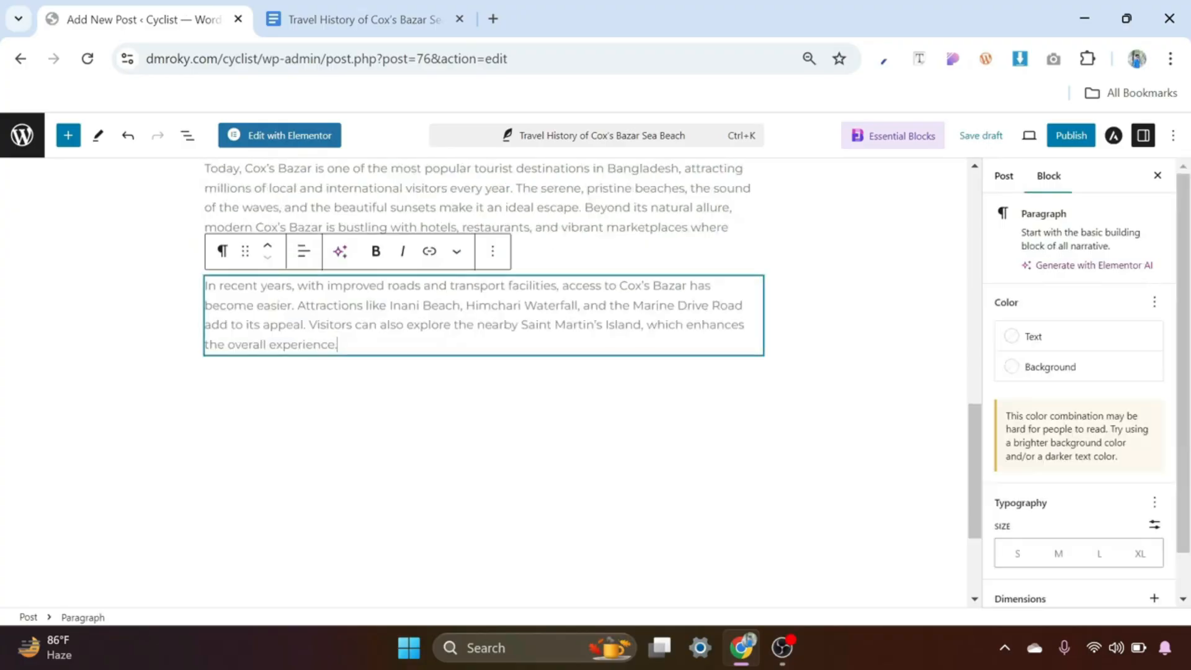
{"action": "left_click", "coordinate": [366, 379]}
{"action": "scroll", "coordinate": [377, 376], "scroll_direction": "up", "scroll_amount": 3}
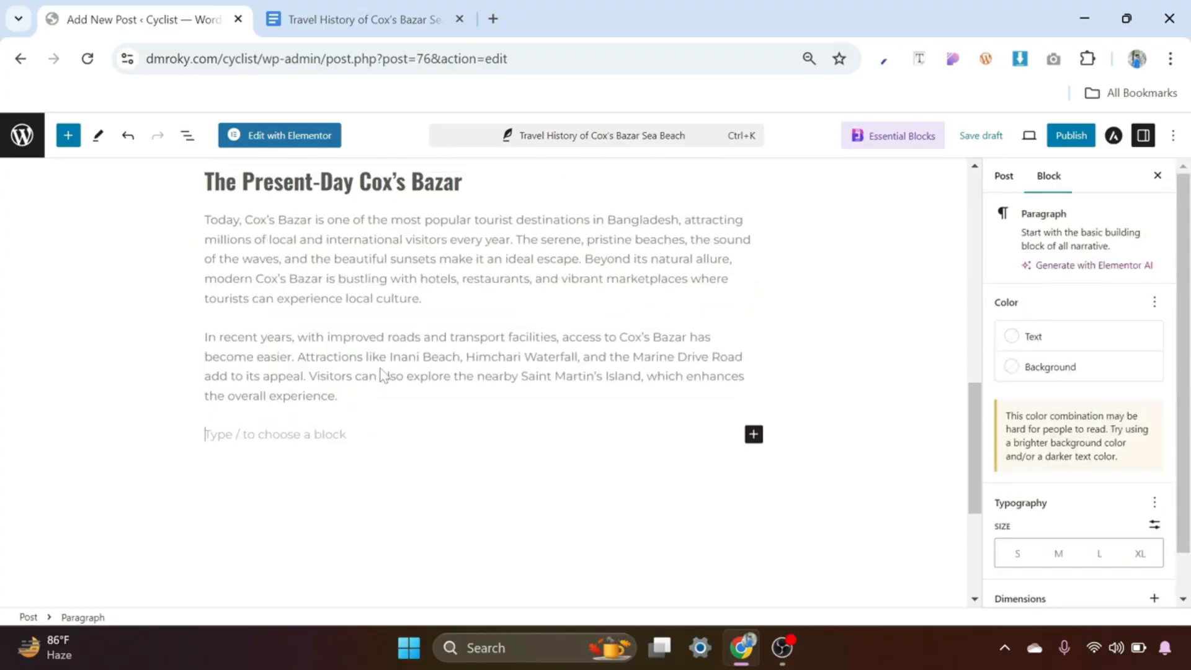
{"action": "scroll", "coordinate": [379, 377], "scroll_direction": "down", "scroll_amount": 1}
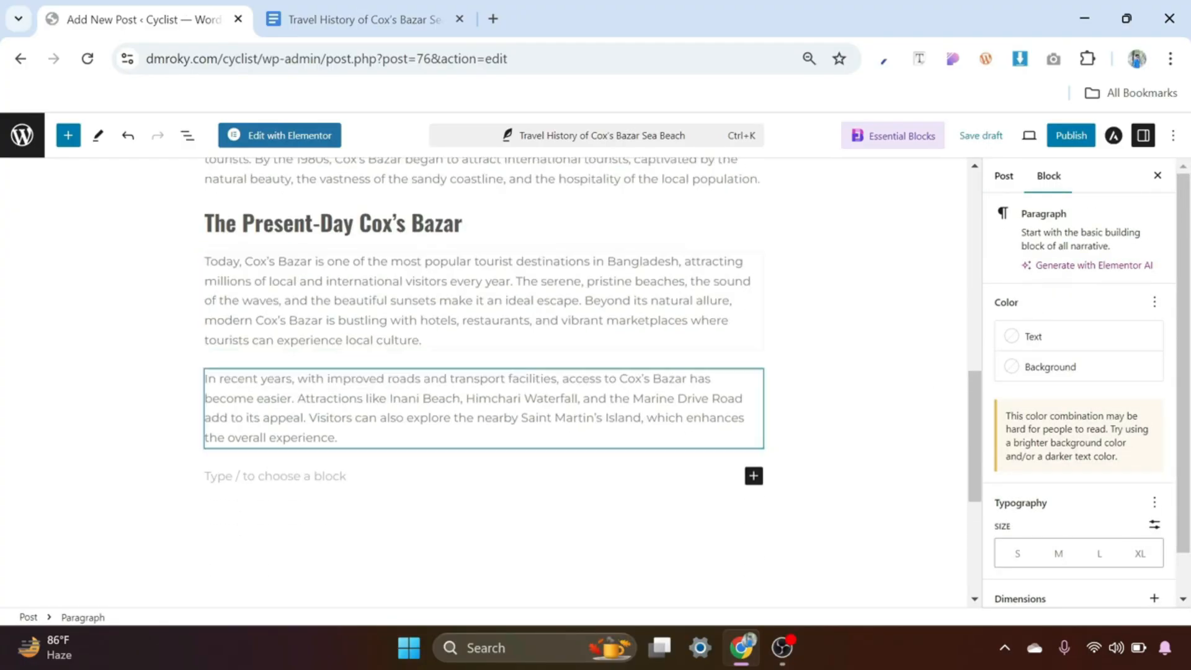
Copy the Google Docs heading "Cox's Bazar in the Global Spotlight" into a new heading block after the present-day paragraphs in WordPress.
{"action": "left_click", "coordinate": [280, 30]}
{"action": "left_click_drag", "start_coordinate": [604, 374], "coordinate": [298, 374]}
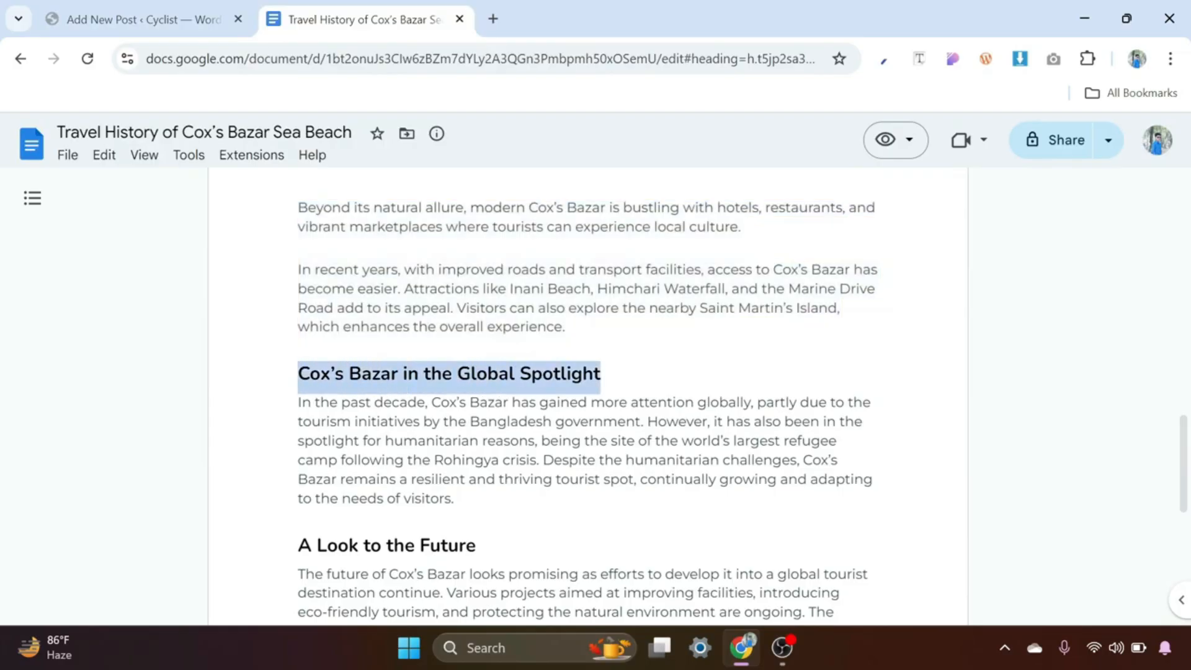
{"action": "left_click", "coordinate": [125, 17]}
{"action": "left_click", "coordinate": [459, 476]}
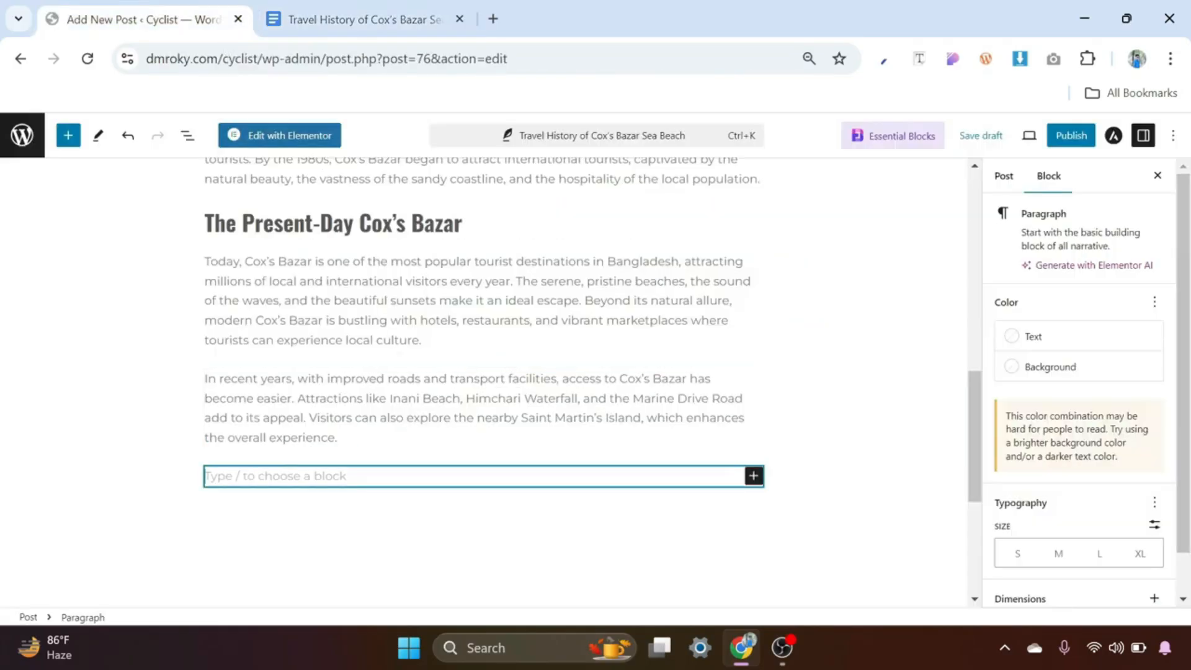
{"action": "left_click", "coordinate": [754, 476]}
{"action": "left_click", "coordinate": [807, 593]}
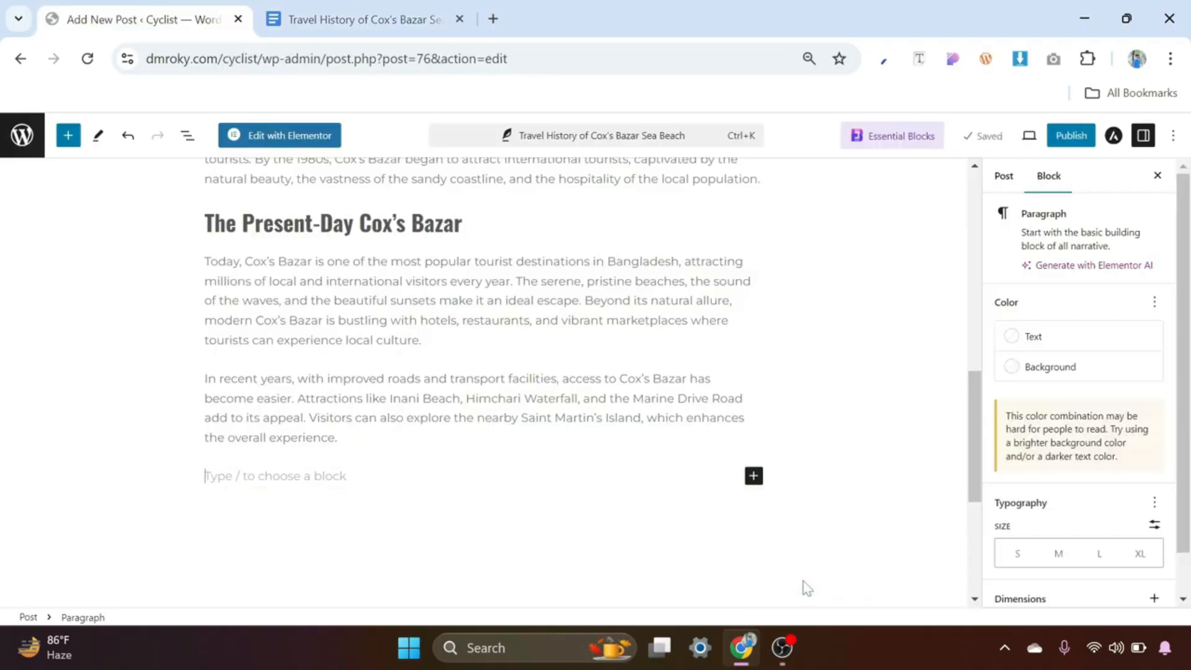
{"action": "left_click", "coordinate": [753, 476]}
{"action": "left_click", "coordinate": [874, 580]}
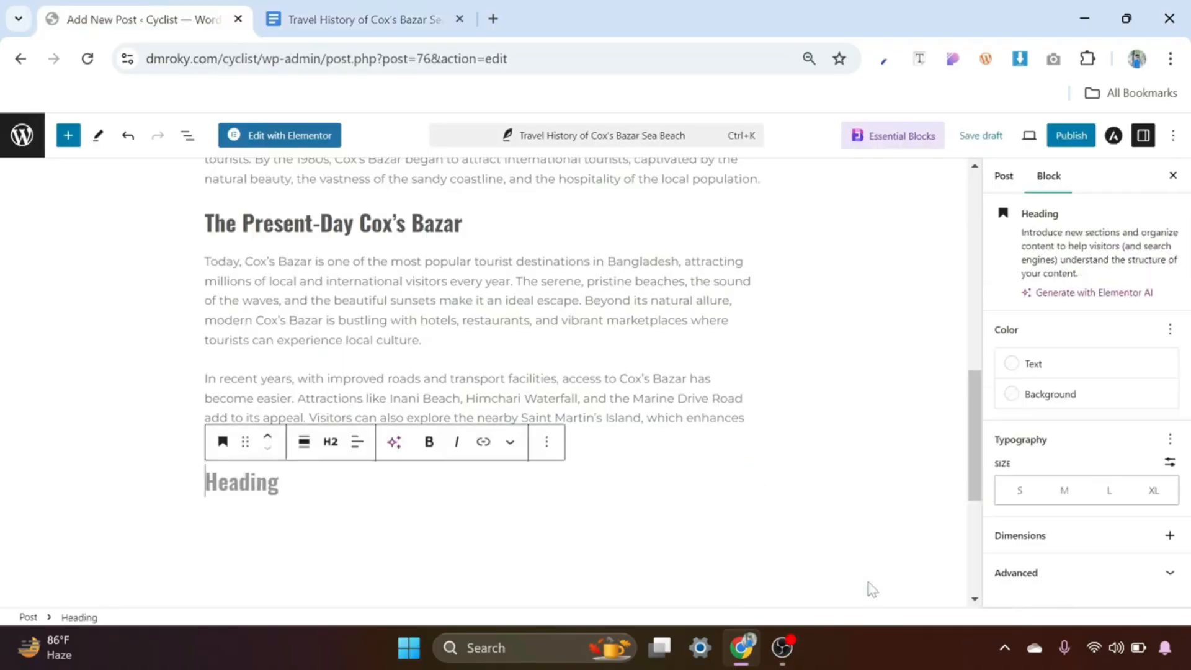
{"action": "key", "text": "ctrl+v"}
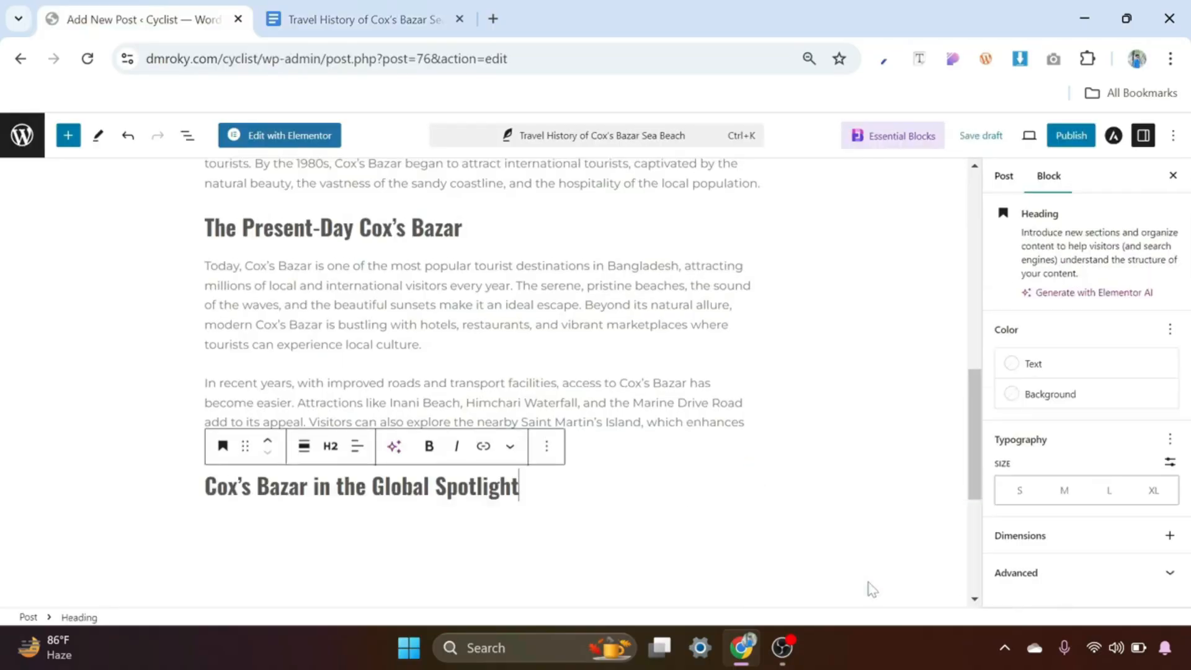
{"action": "left_click", "coordinate": [285, 518]}
Copy the Google Docs paragraph on the global spotlight under its heading in the WordPress post and start an empty paragraph below.
{"action": "left_click", "coordinate": [368, 1]}
{"action": "scroll", "coordinate": [588, 372], "scroll_direction": "down", "scroll_amount": 2}
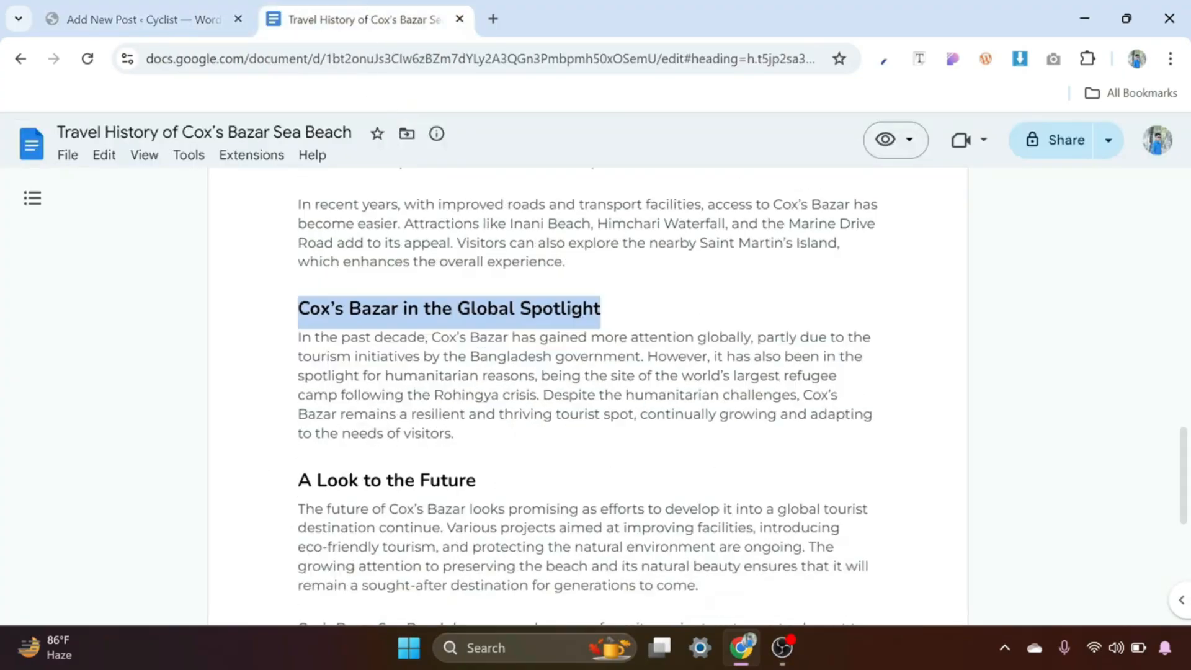
{"action": "left_click_drag", "start_coordinate": [454, 425], "coordinate": [298, 309]}
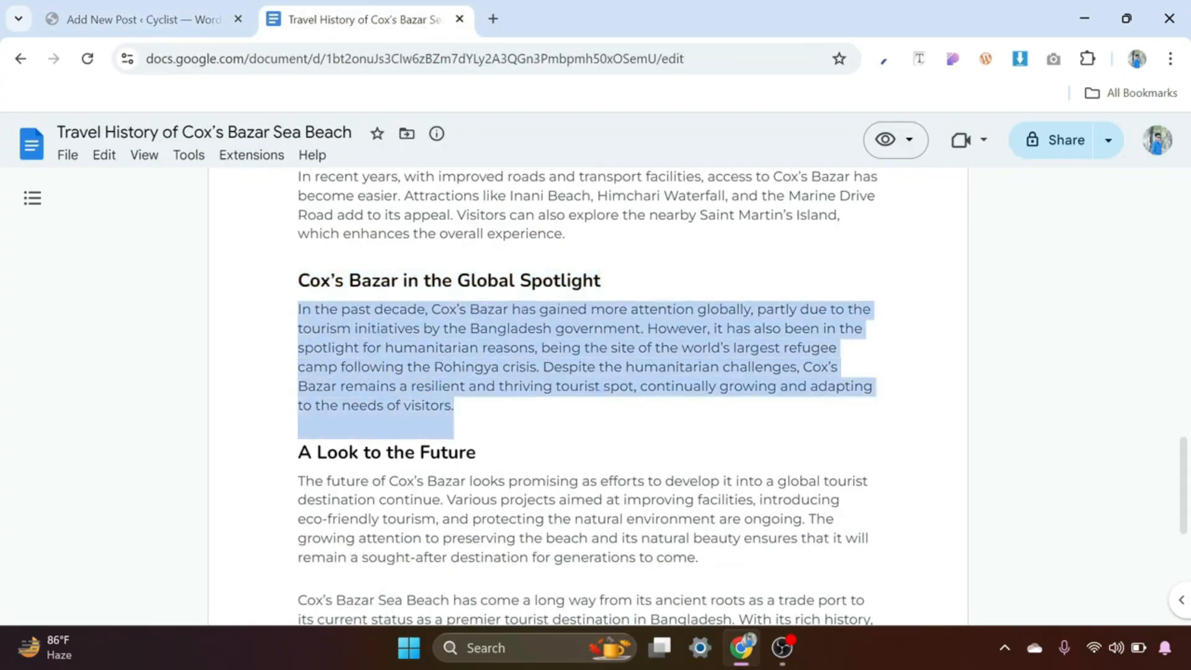
{"action": "right_click", "coordinate": [375, 314]}
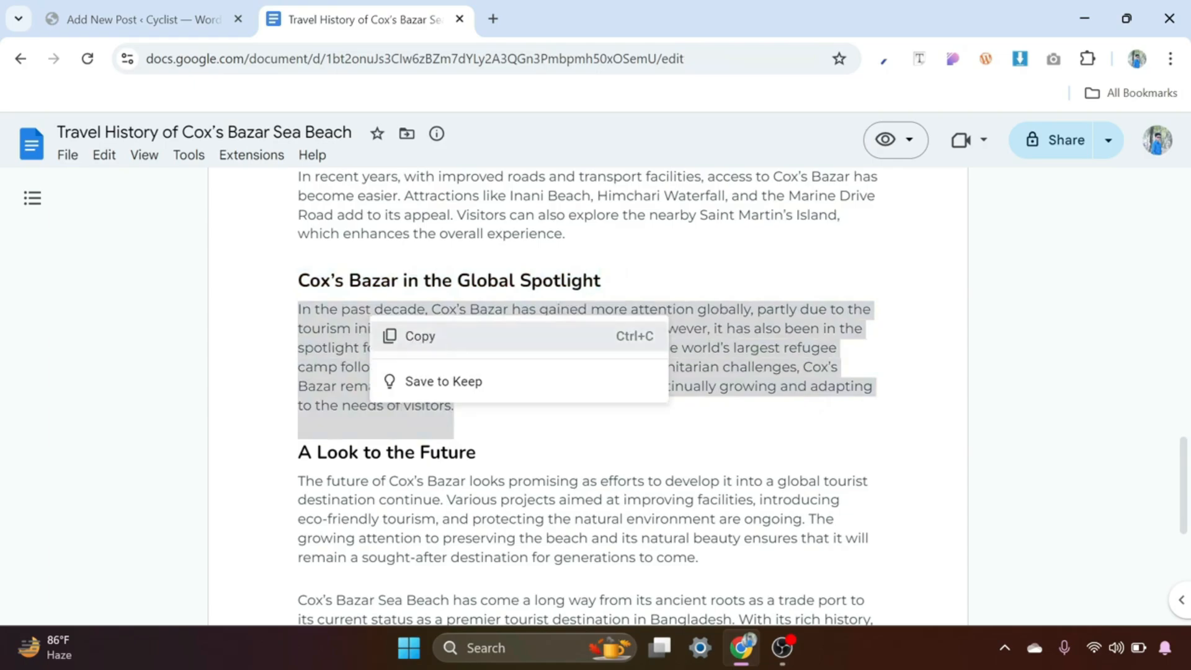
{"action": "left_click", "coordinate": [431, 336]}
{"action": "left_click", "coordinate": [210, 1]}
{"action": "scroll", "coordinate": [330, 320], "scroll_direction": "down", "scroll_amount": 3}
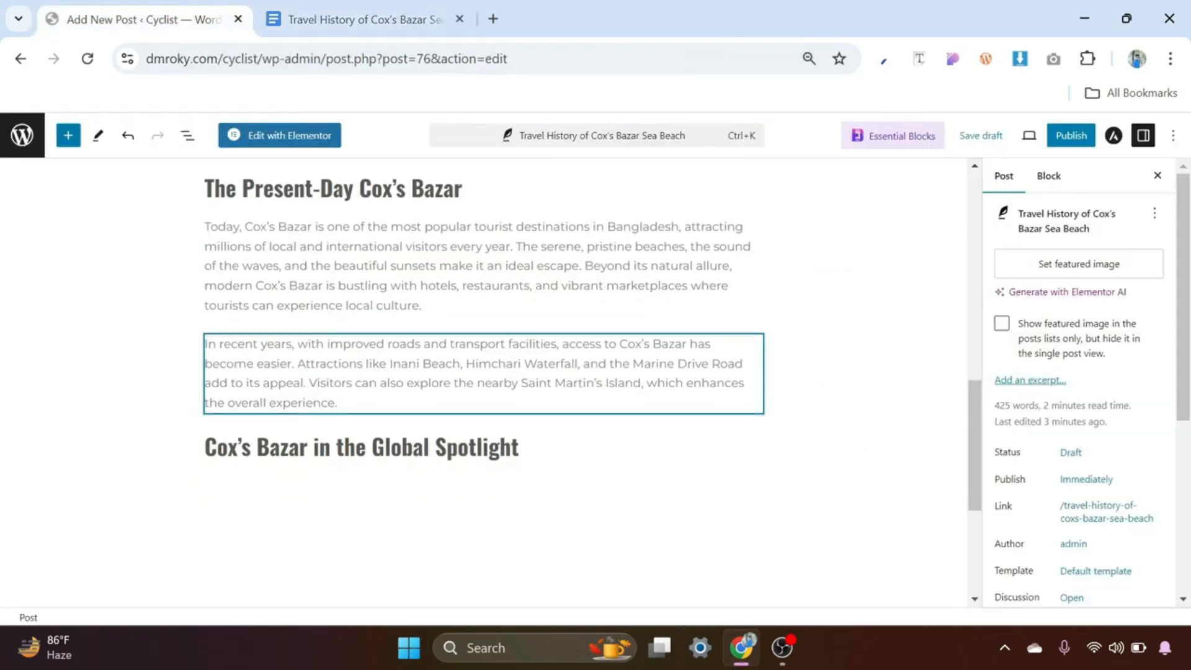
{"action": "left_click", "coordinate": [335, 338]}
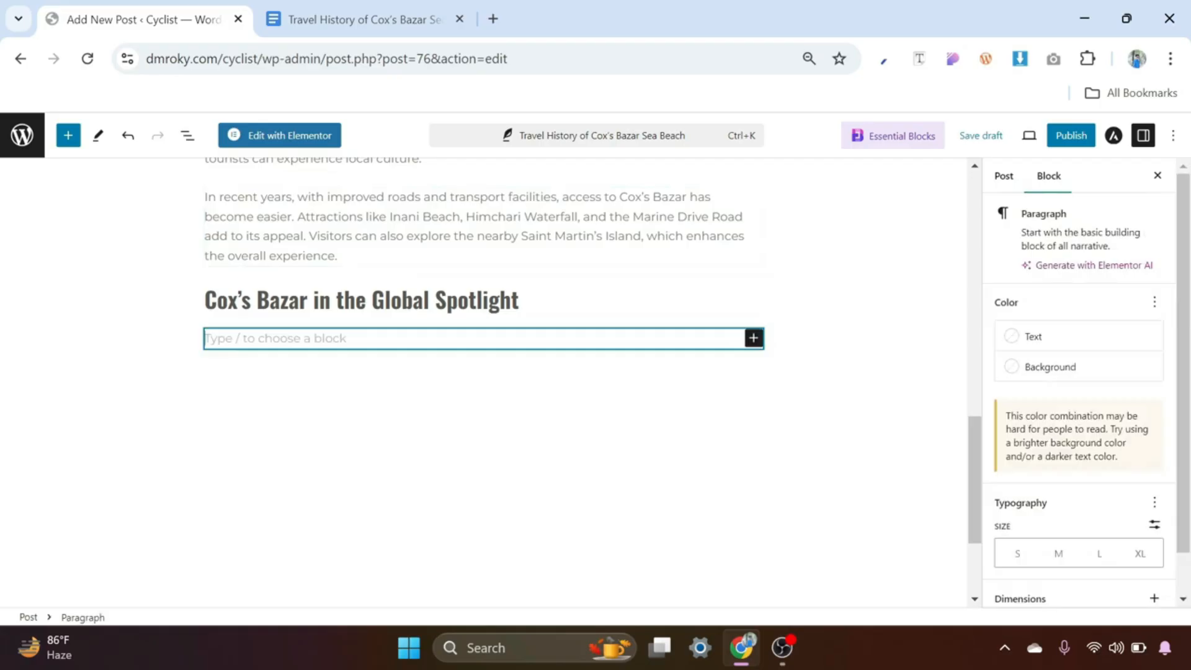
{"action": "key", "text": "ctrl+v"}
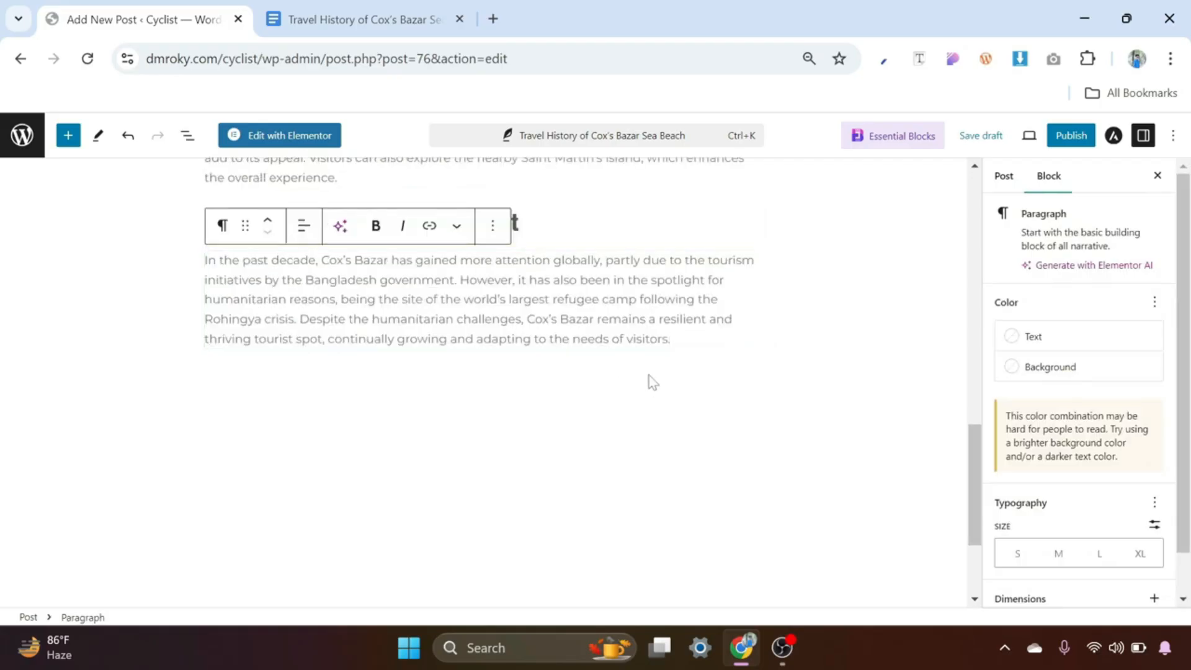
{"action": "key", "text": "Return"}
Copy the Google Docs heading "A Look to the Future" into a new heading block below the global spotlight paragraph in WordPress.
{"action": "left_click", "coordinate": [363, 20]}
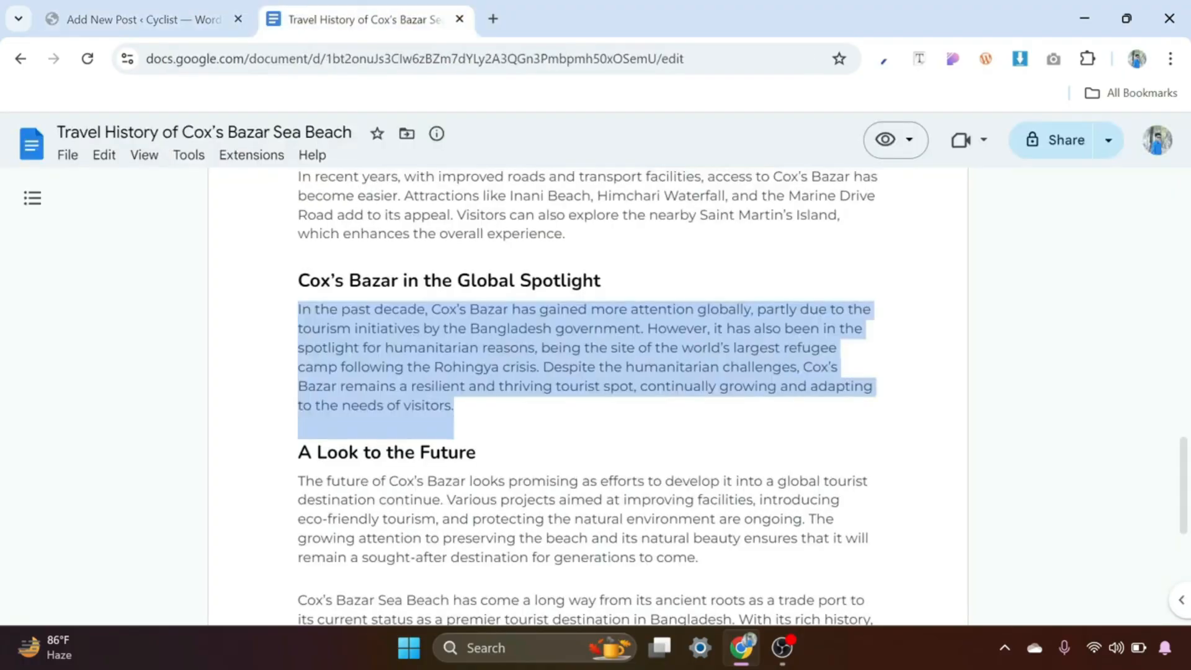
{"action": "left_click_drag", "start_coordinate": [478, 361], "coordinate": [297, 360]}
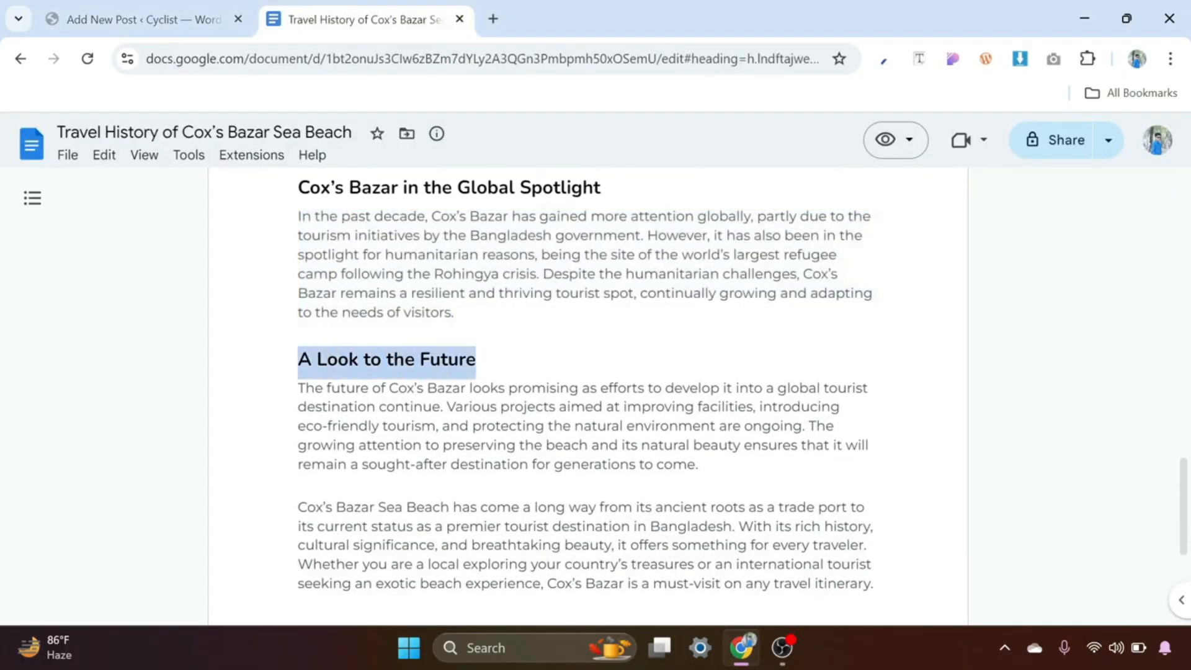
{"action": "left_click", "coordinate": [163, 7]}
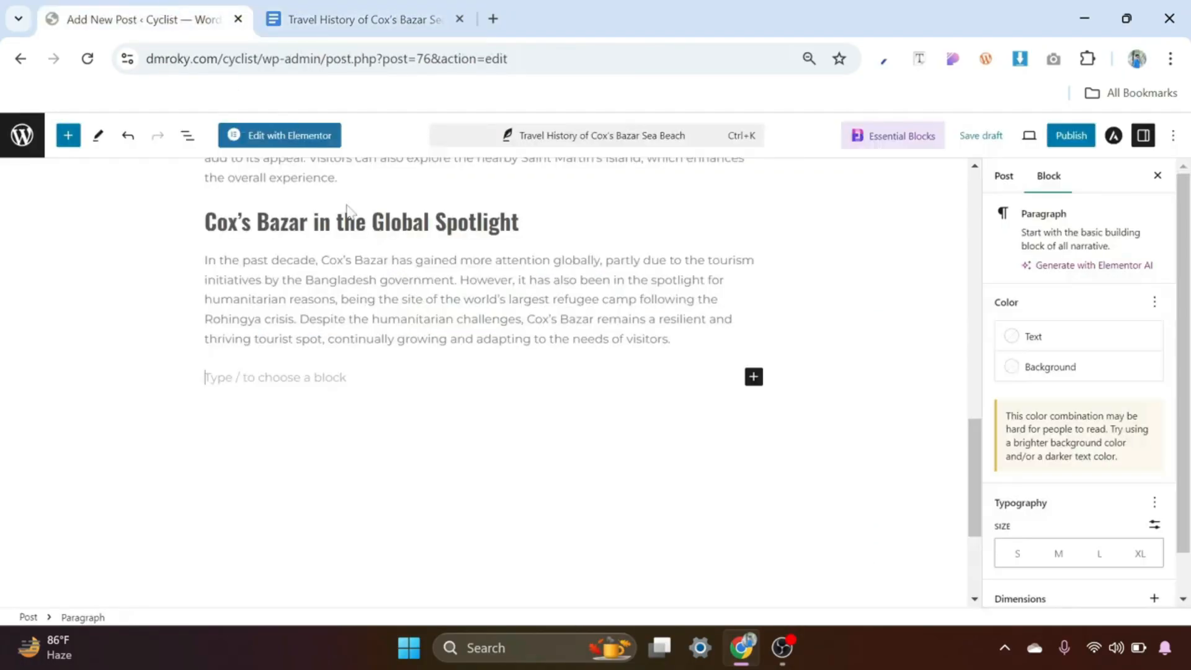
{"action": "left_click", "coordinate": [754, 379]}
{"action": "left_click", "coordinate": [889, 483]}
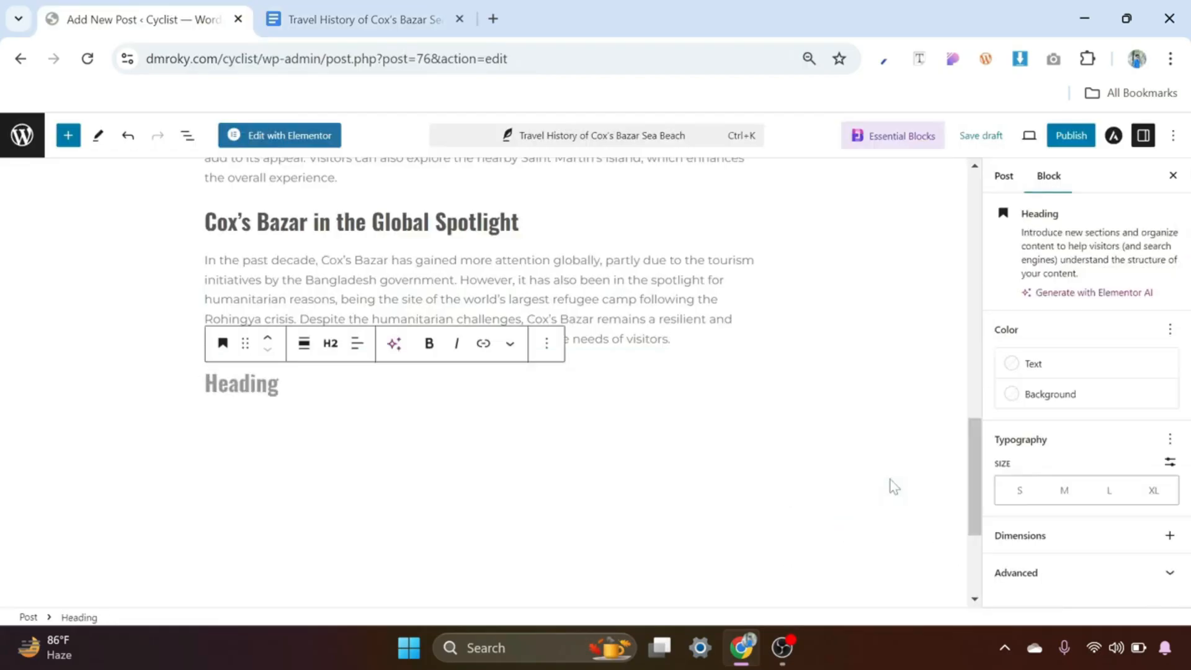
{"action": "key", "text": "ctrl+v"}
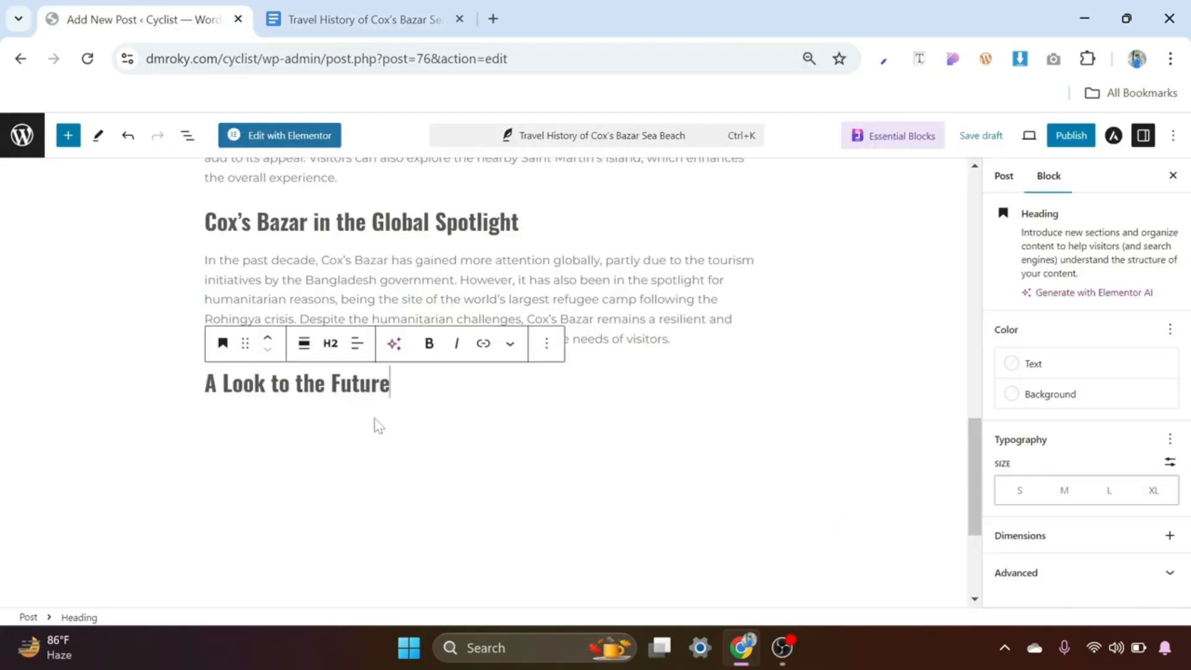
Copy the two closing Google Docs paragraphs on the future of Cox's Bazar under "A Look to the Future" in the WordPress post.
{"action": "left_click", "coordinate": [317, 25]}
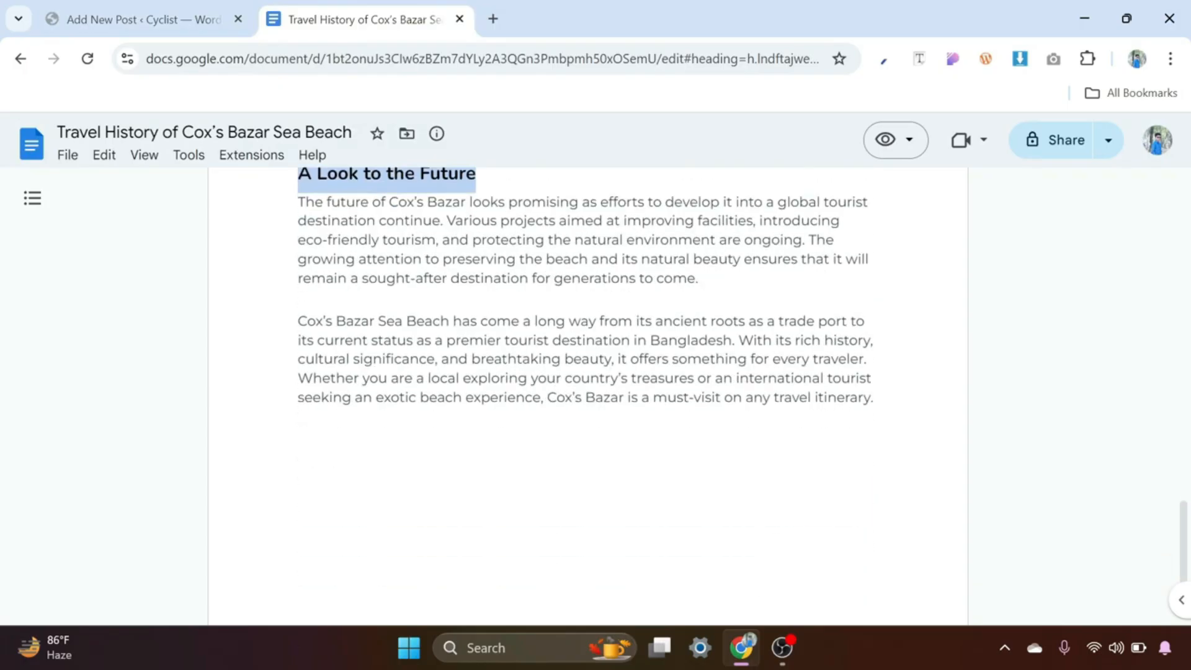
{"action": "left_click_drag", "start_coordinate": [874, 492], "coordinate": [298, 294]}
{"action": "right_click", "coordinate": [392, 312]}
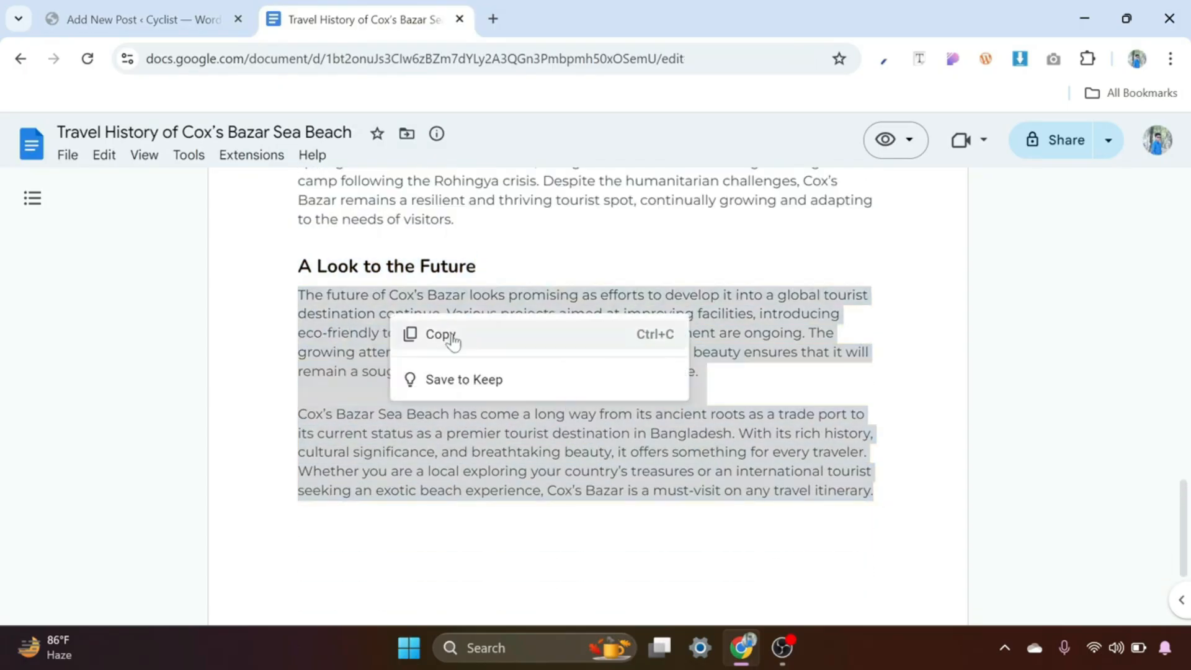
{"action": "left_click", "coordinate": [451, 338]}
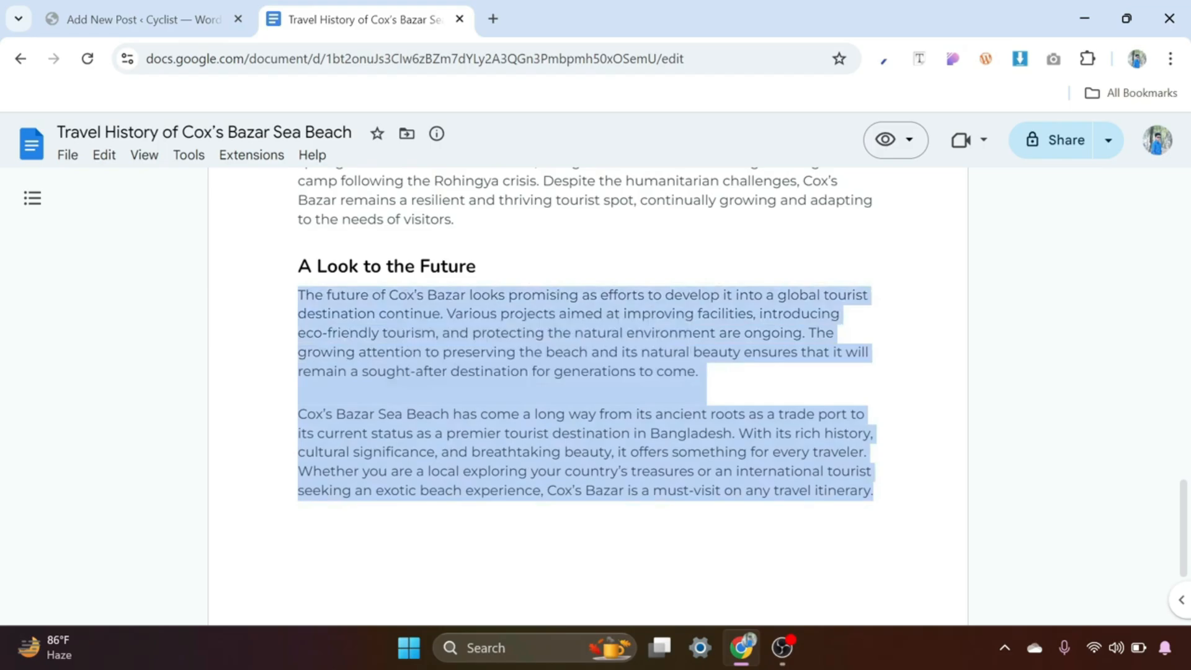
{"action": "left_click", "coordinate": [186, 18]}
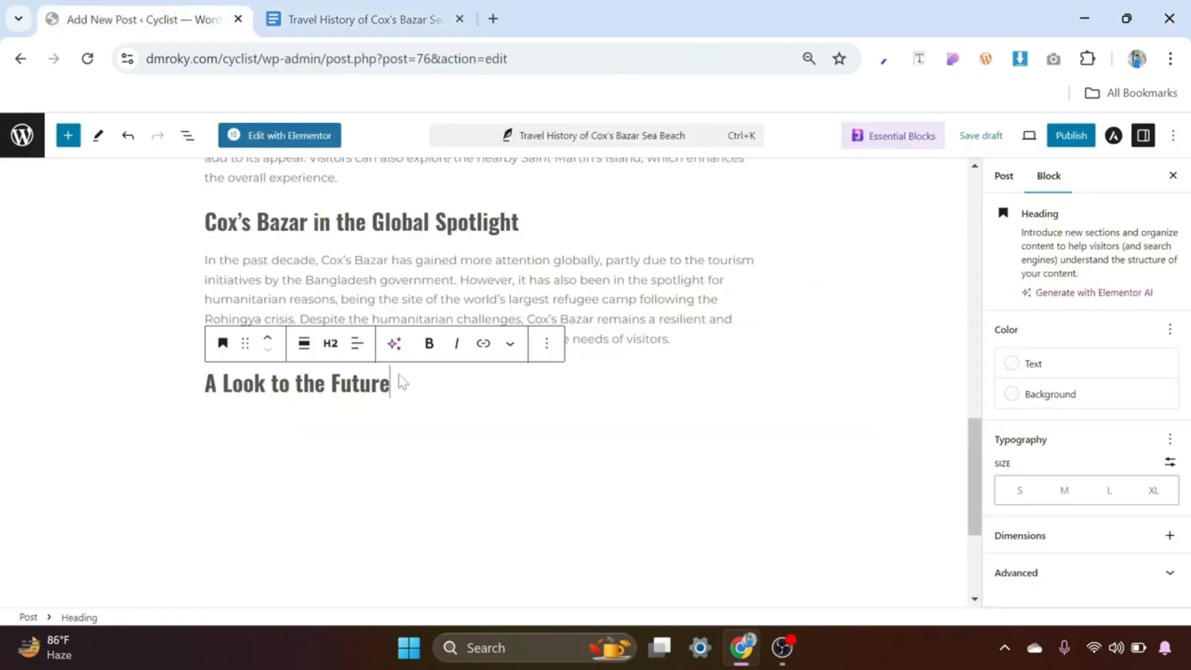
{"action": "left_click", "coordinate": [305, 410]}
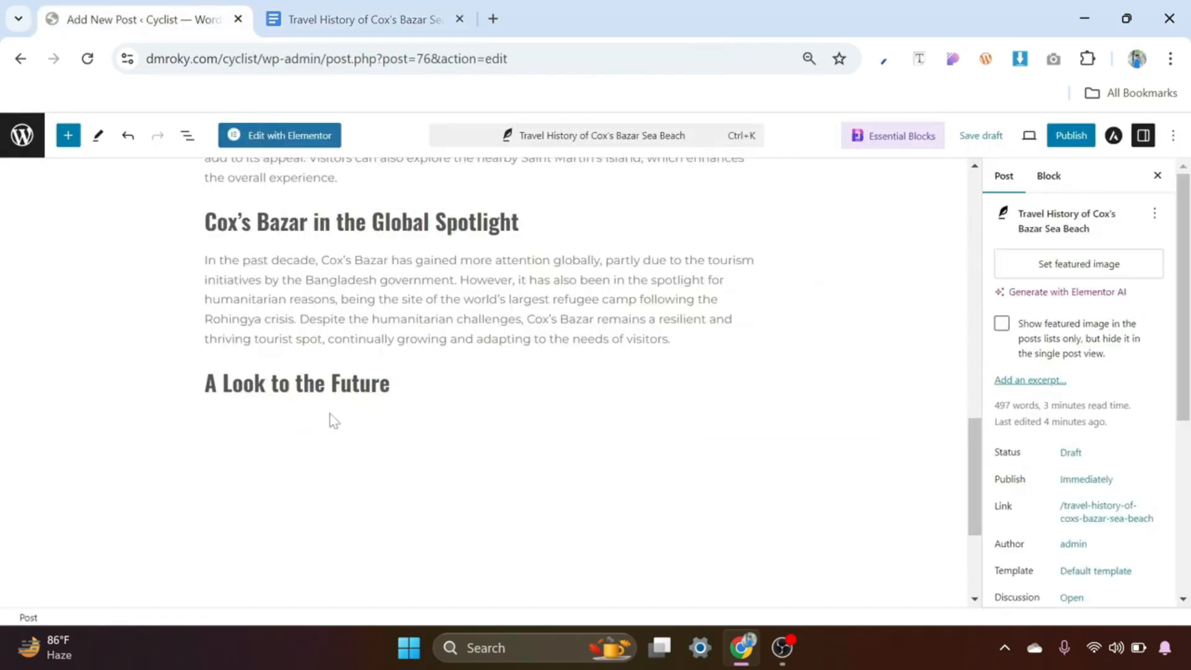
{"action": "left_click", "coordinate": [366, 420]}
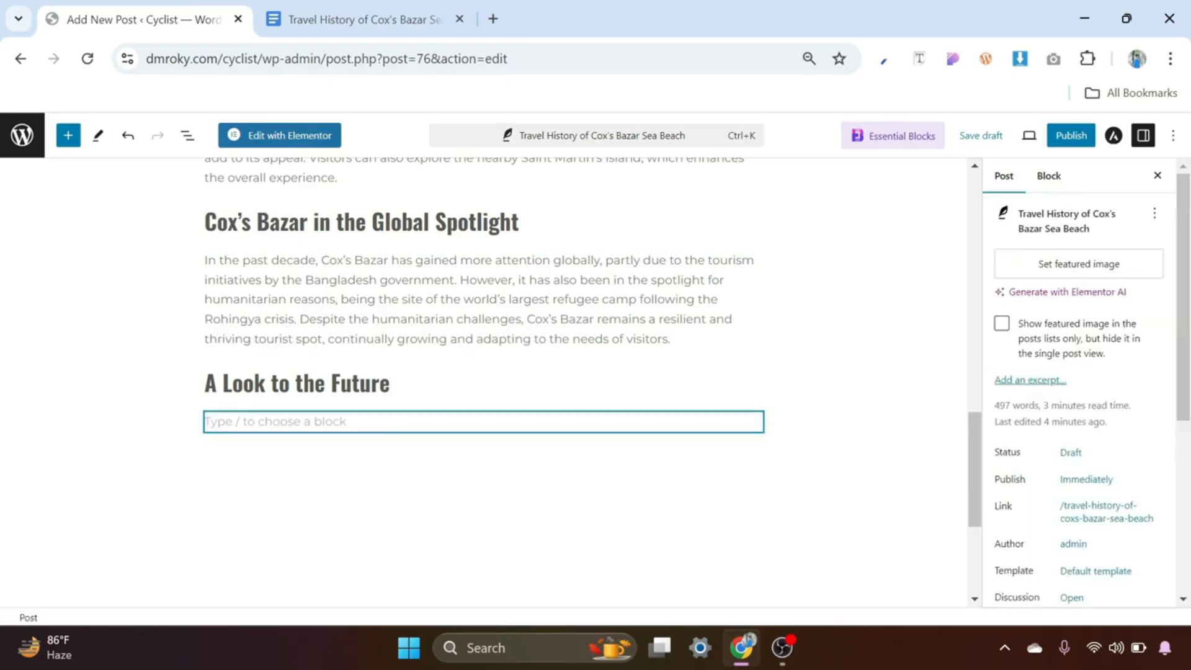
{"action": "key", "text": "ctrl+v"}
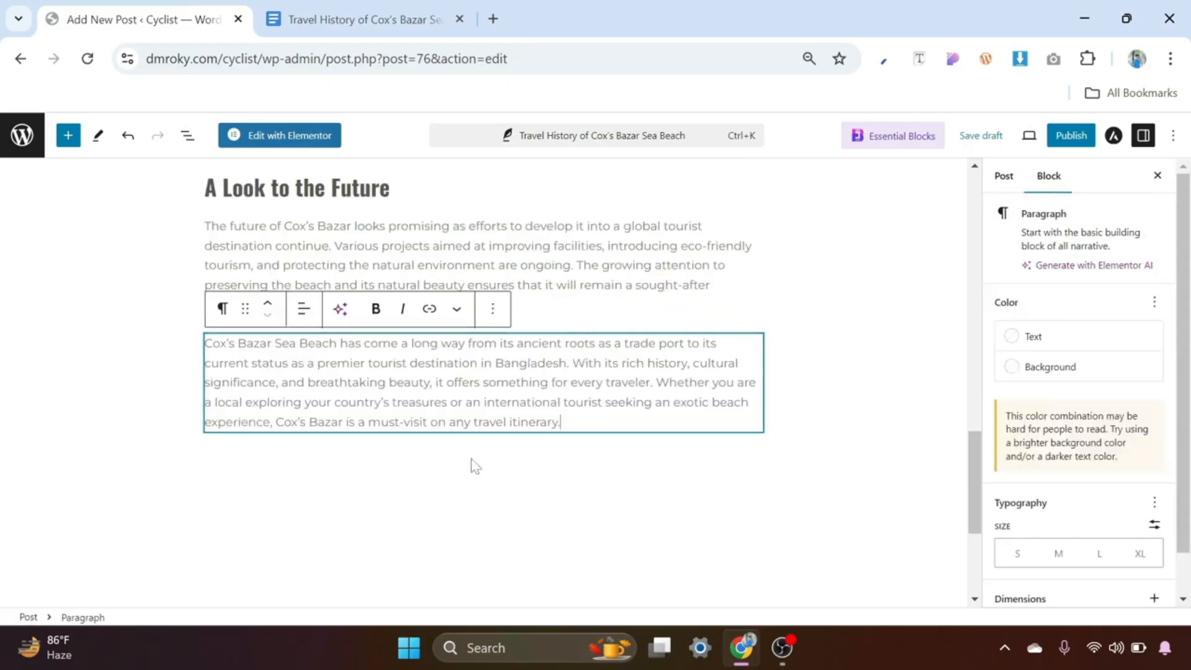
Review the whole post from the title to the closing text and start an empty paragraph at the end.
{"action": "scroll", "coordinate": [473, 465], "scroll_direction": "up", "scroll_amount": 10}
{"action": "scroll", "coordinate": [474, 406], "scroll_direction": "up", "scroll_amount": 5}
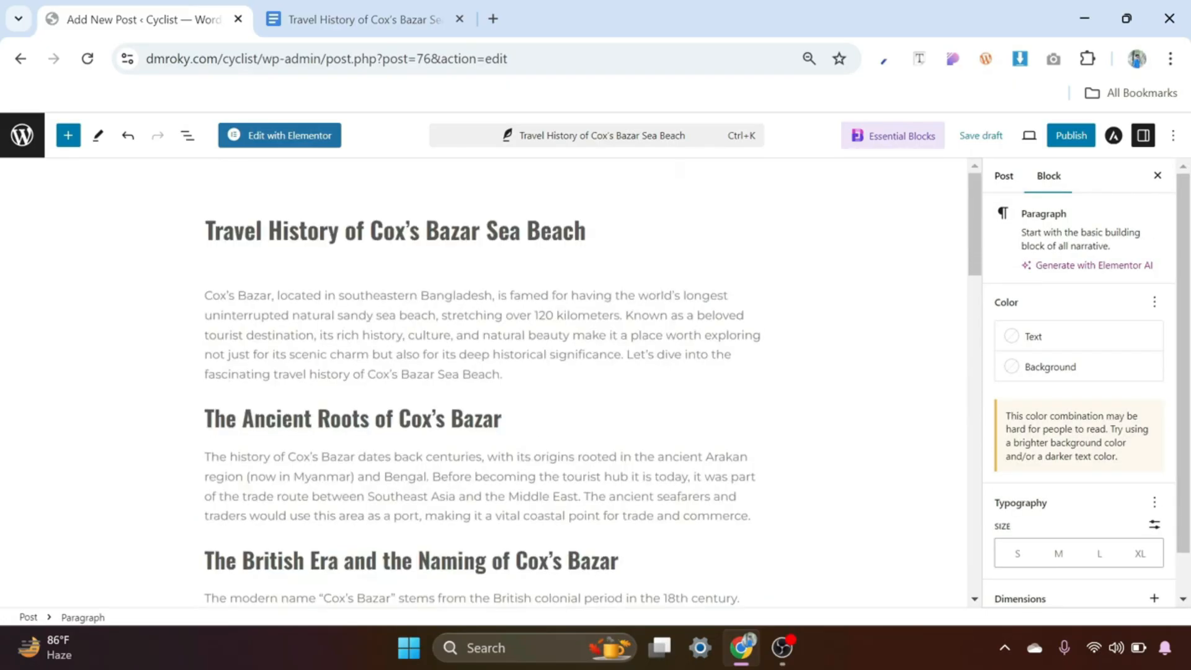
{"action": "scroll", "coordinate": [474, 413], "scroll_direction": "down", "scroll_amount": 1}
{"action": "scroll", "coordinate": [475, 397], "scroll_direction": "down", "scroll_amount": 1}
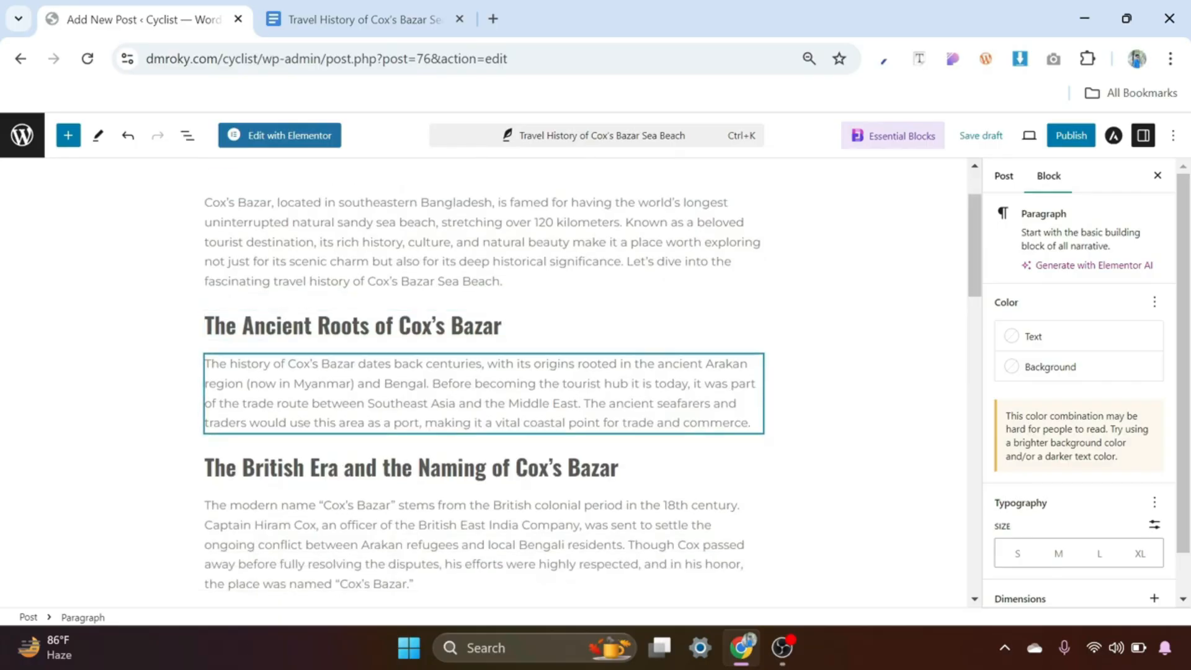
{"action": "scroll", "coordinate": [475, 397], "scroll_direction": "down", "scroll_amount": 11}
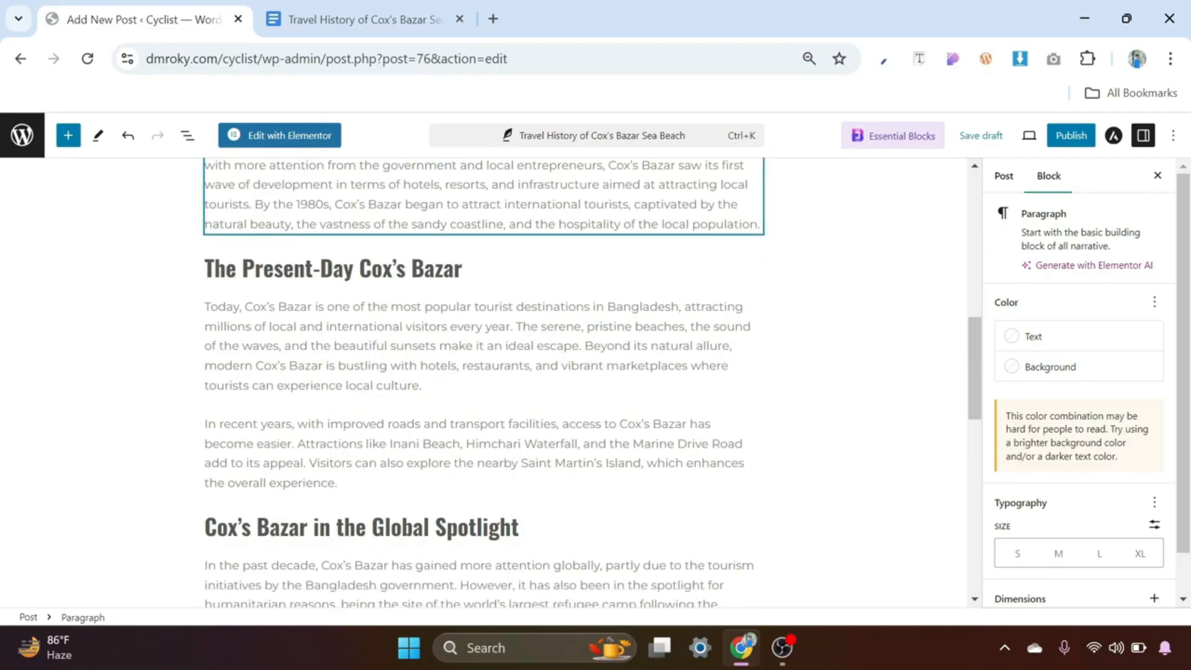
{"action": "scroll", "coordinate": [622, 442], "scroll_direction": "down", "scroll_amount": 4}
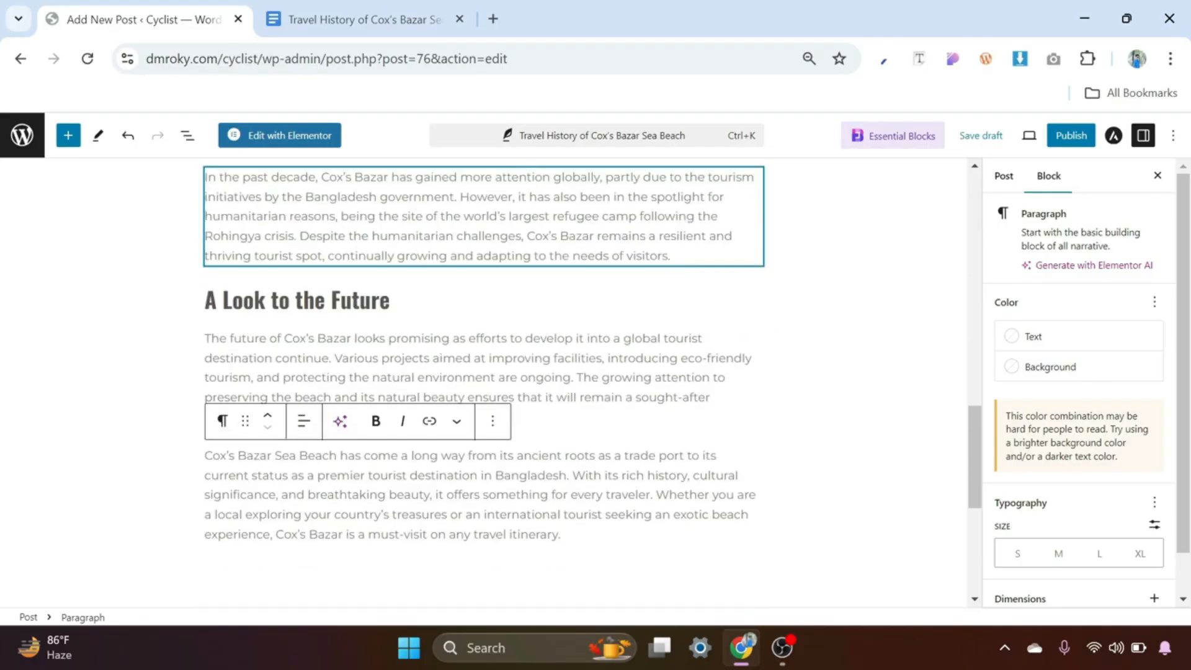
{"action": "key", "text": "Return"}
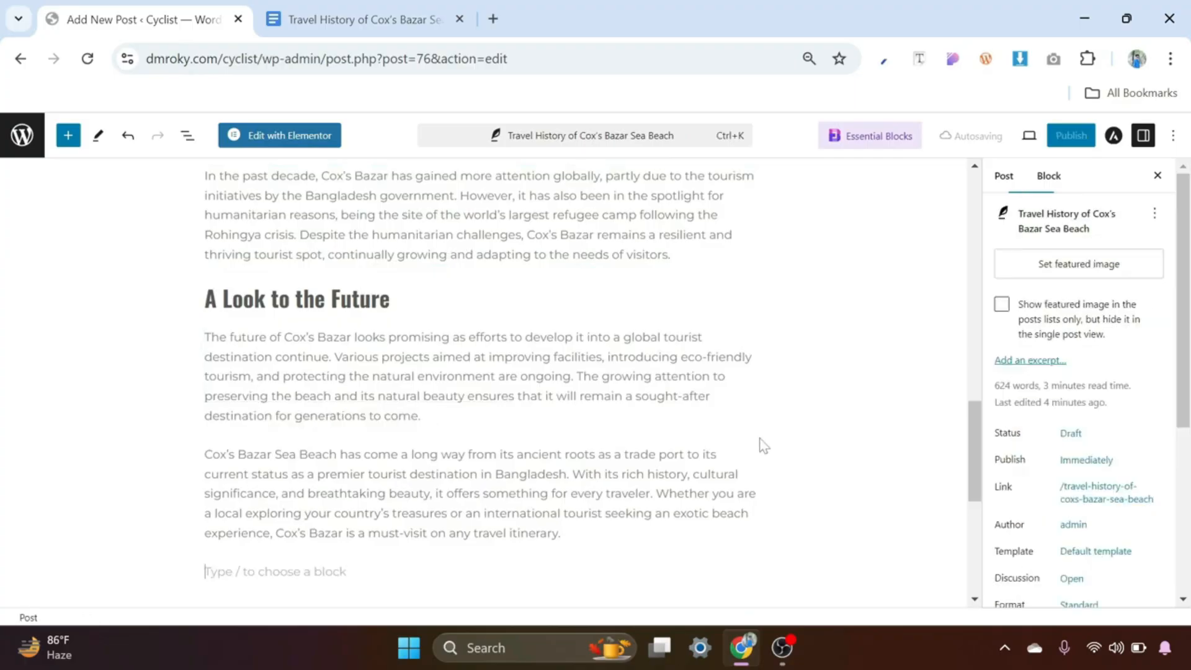
{"action": "scroll", "coordinate": [763, 447], "scroll_direction": "up", "scroll_amount": 9}
{"action": "scroll", "coordinate": [713, 434], "scroll_direction": "up", "scroll_amount": 8}
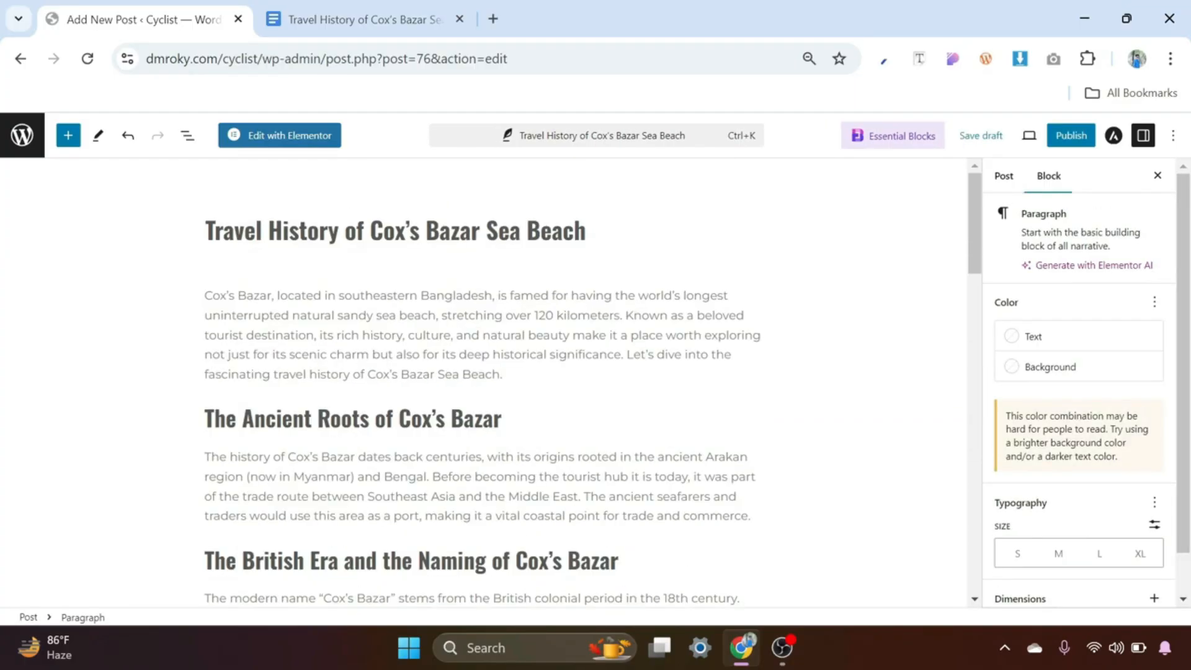
{"action": "left_click", "coordinate": [623, 234]}
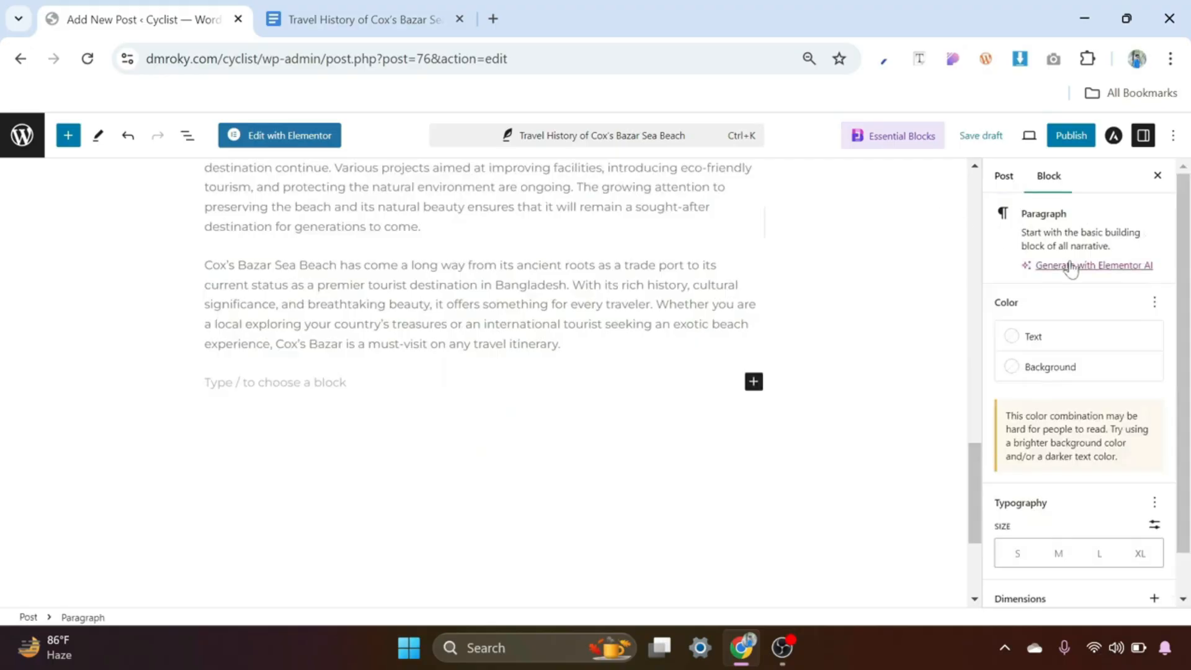
Upload Cox Bazar.png from the Desktop folder and set it as the post's featured image.
{"action": "left_click", "coordinate": [1005, 177]}
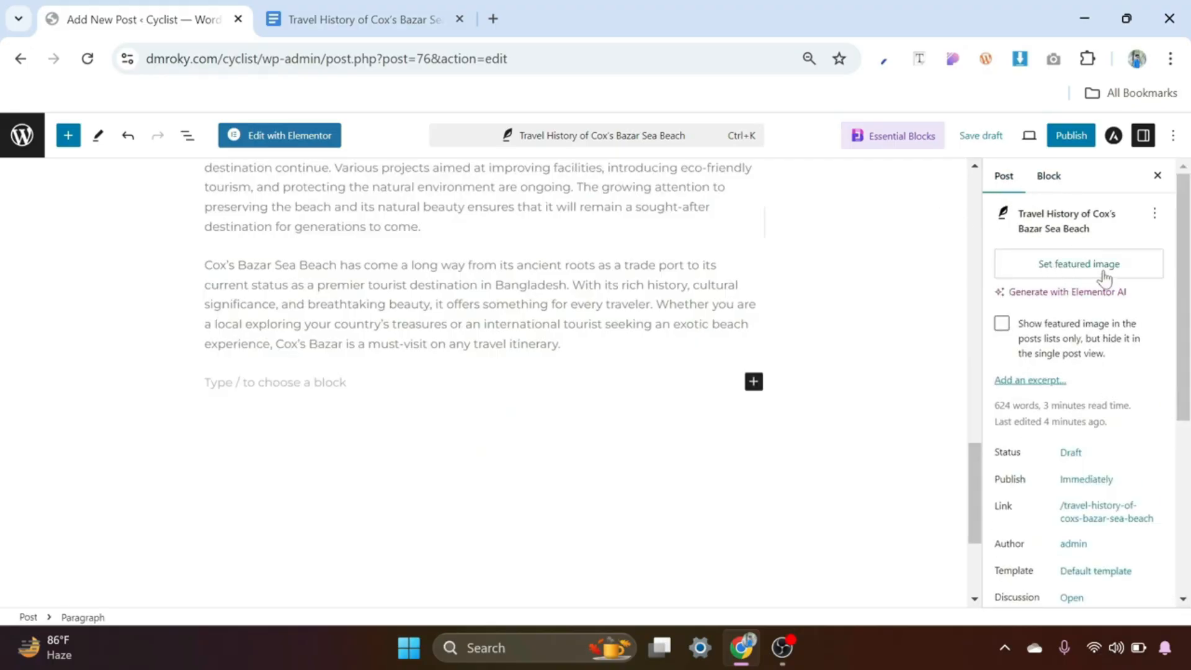
{"action": "scroll", "coordinate": [404, 319], "scroll_direction": "up", "scroll_amount": 5}
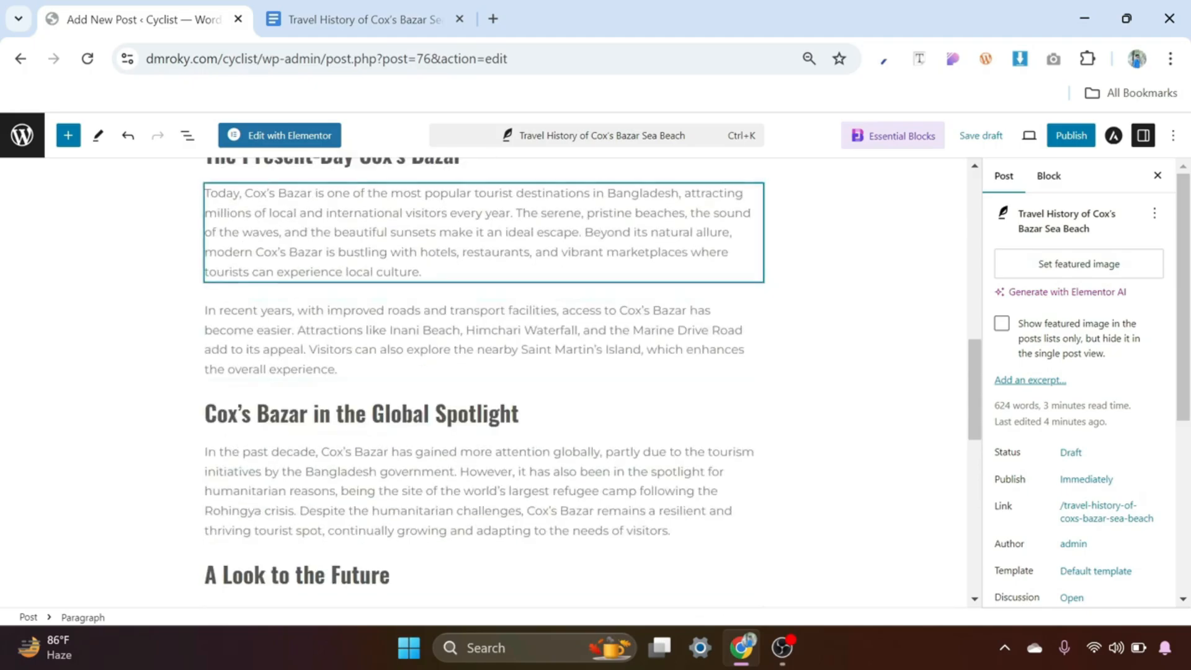
{"action": "scroll", "coordinate": [483, 341], "scroll_direction": "up", "scroll_amount": 3}
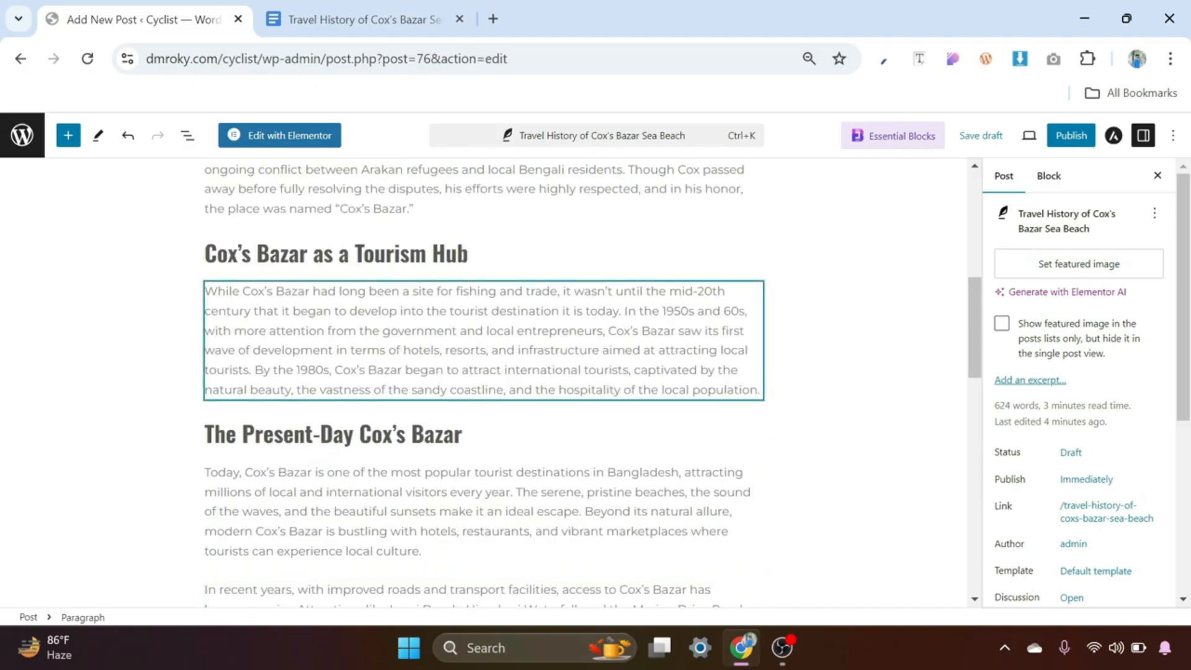
{"action": "scroll", "coordinate": [484, 341], "scroll_direction": "up", "scroll_amount": 3}
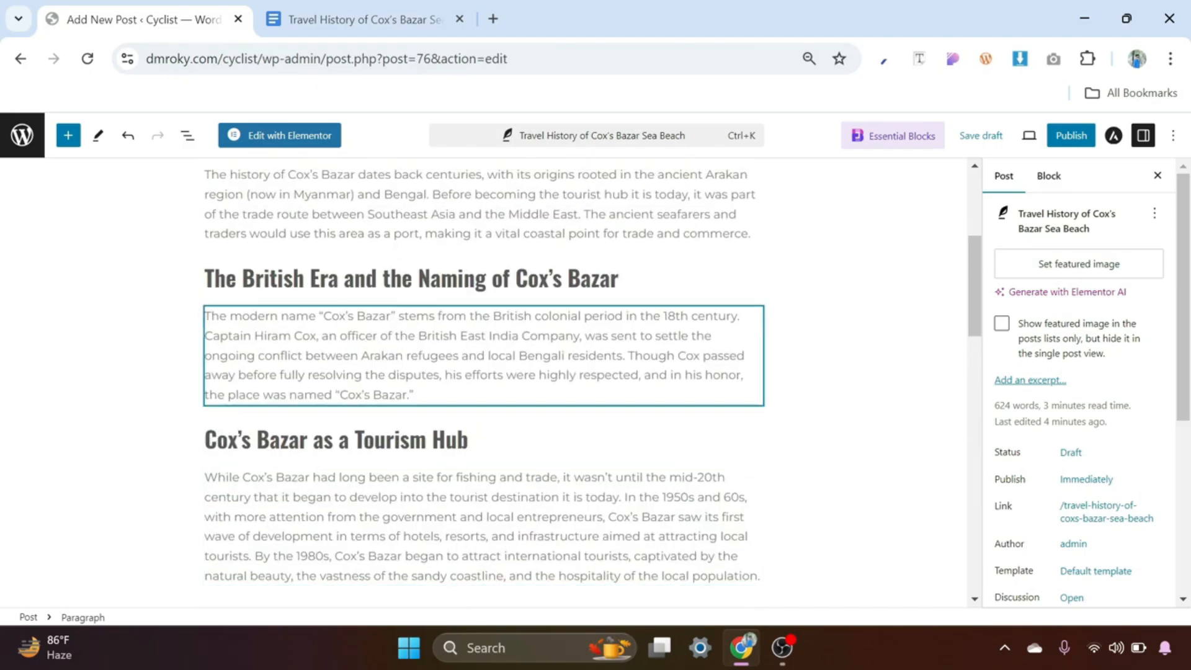
{"action": "left_click", "coordinate": [1078, 264]}
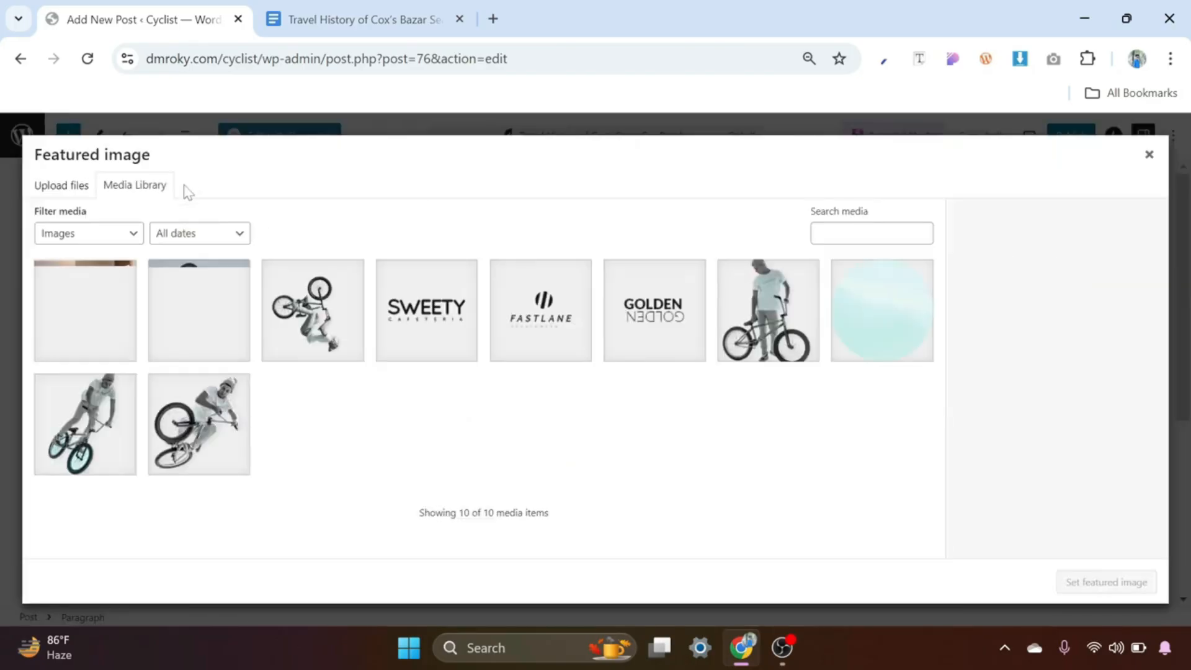
{"action": "left_click", "coordinate": [65, 186]}
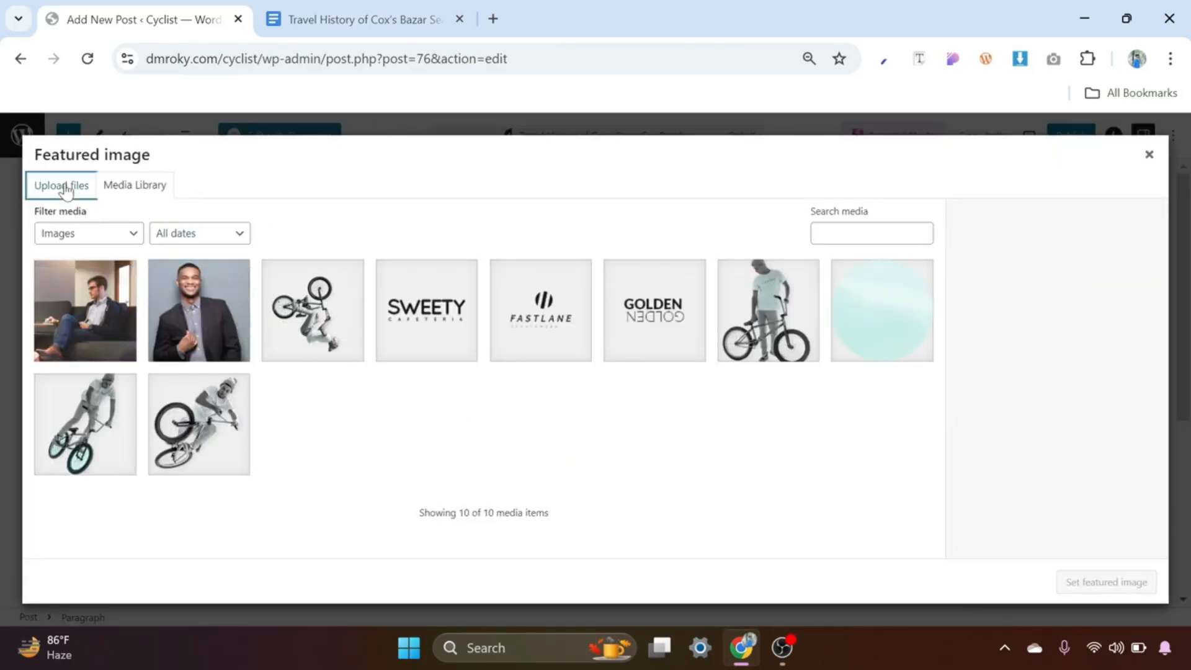
{"action": "left_click", "coordinate": [585, 384]}
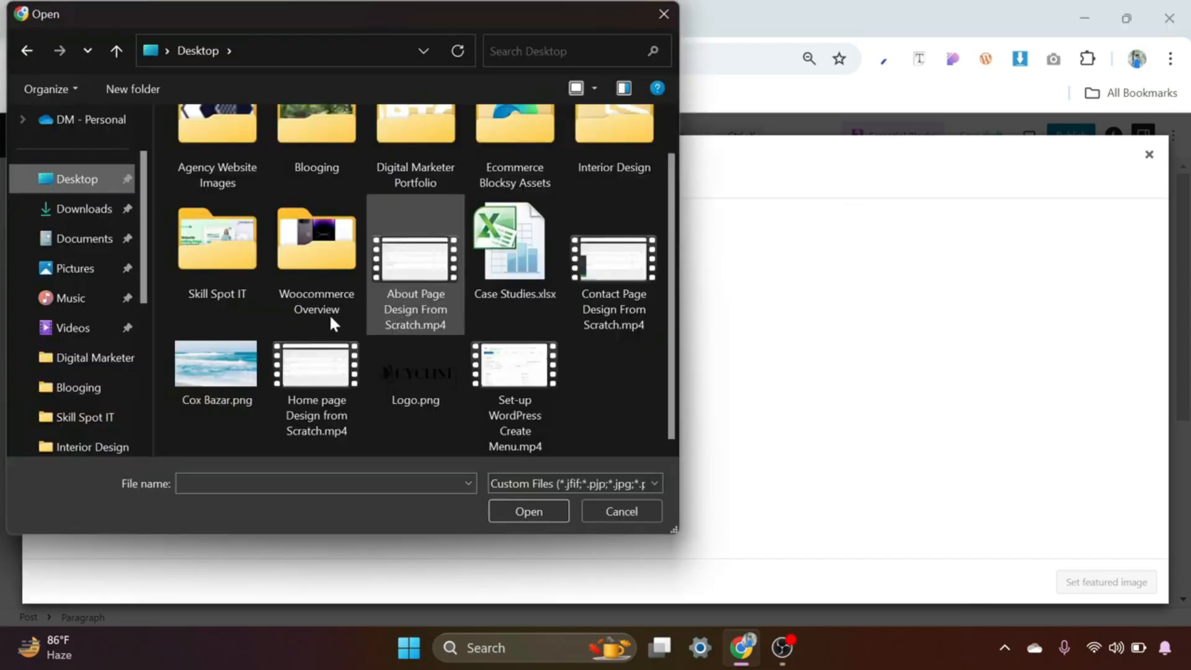
{"action": "left_click", "coordinate": [217, 372]}
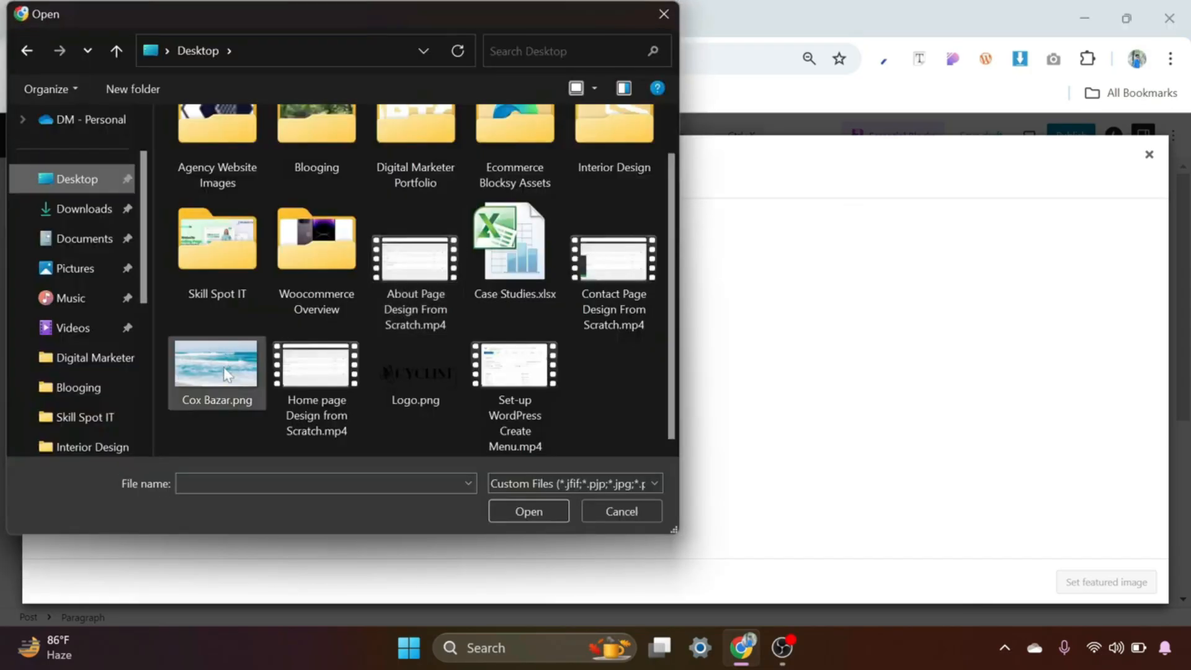
{"action": "left_click", "coordinate": [527, 512]}
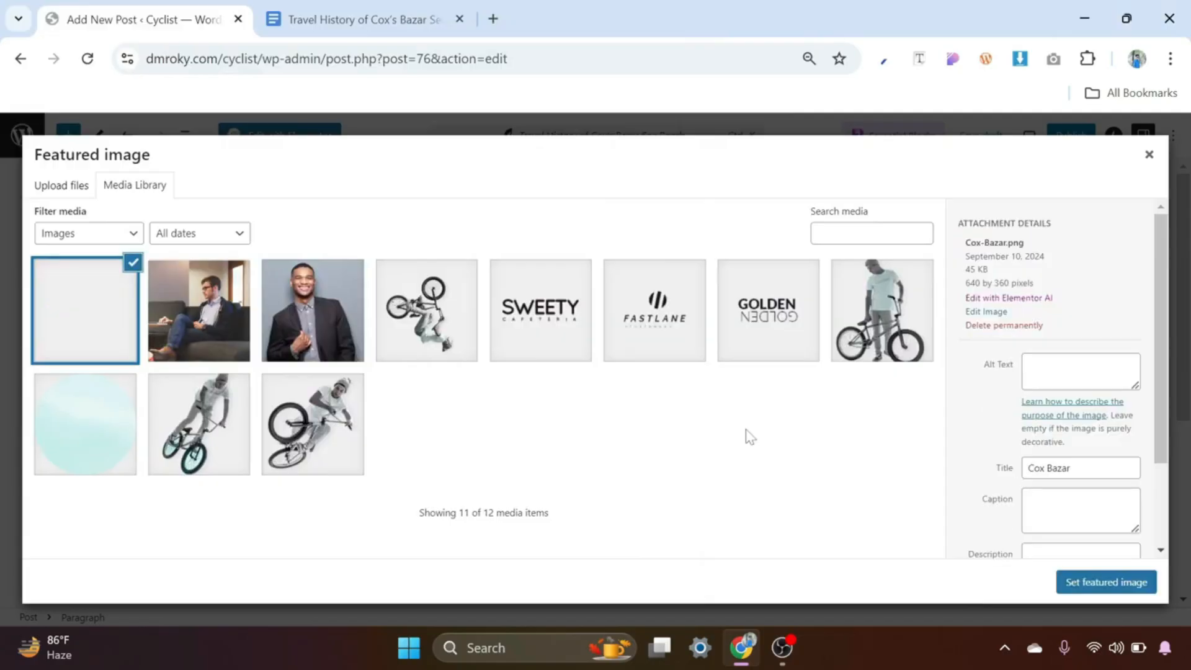
{"action": "left_click", "coordinate": [1093, 586]}
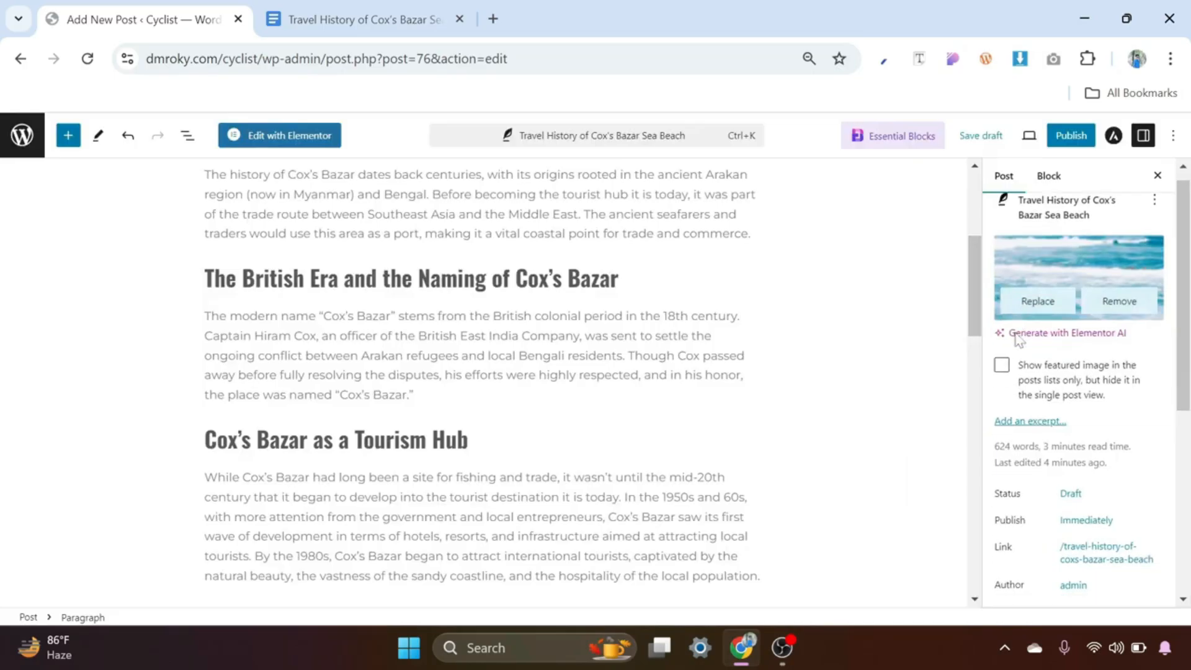
Assign the post to the Travel category in the post settings.
{"action": "scroll", "coordinate": [1023, 332], "scroll_direction": "down", "scroll_amount": 3}
{"action": "scroll", "coordinate": [1043, 335], "scroll_direction": "up", "scroll_amount": 3}
{"action": "scroll", "coordinate": [1049, 335], "scroll_direction": "down", "scroll_amount": 5}
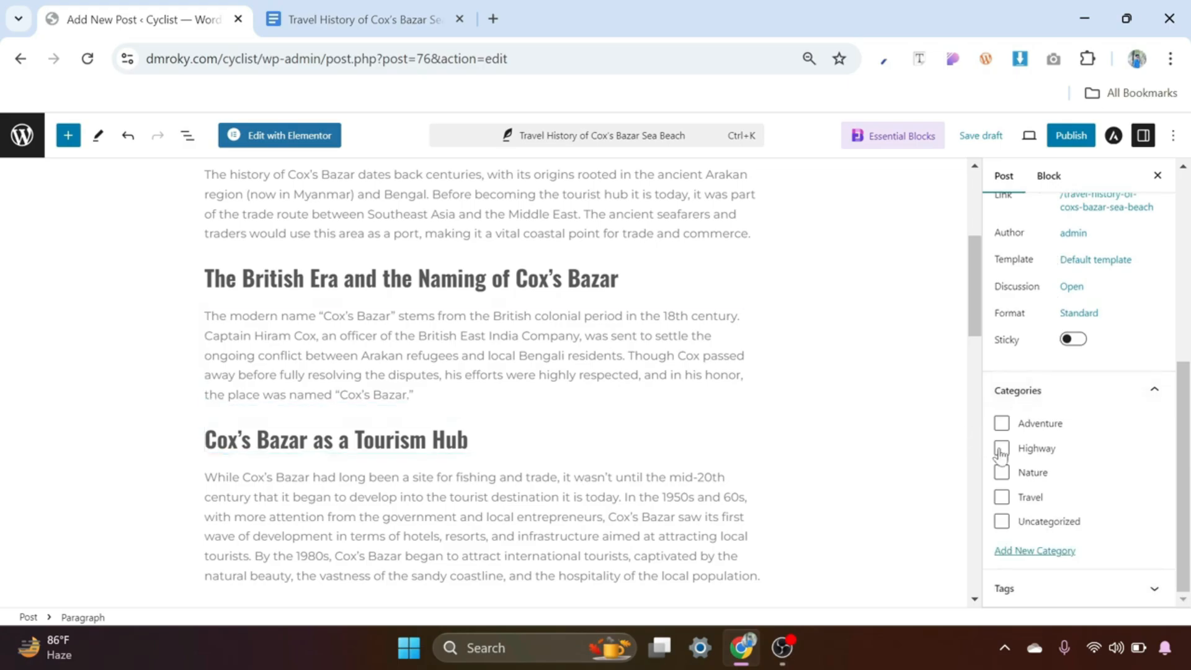
{"action": "left_click", "coordinate": [999, 502]}
Add the tags "Cox Bazar" and "Travel" to the post.
{"action": "left_click", "coordinate": [1157, 590]}
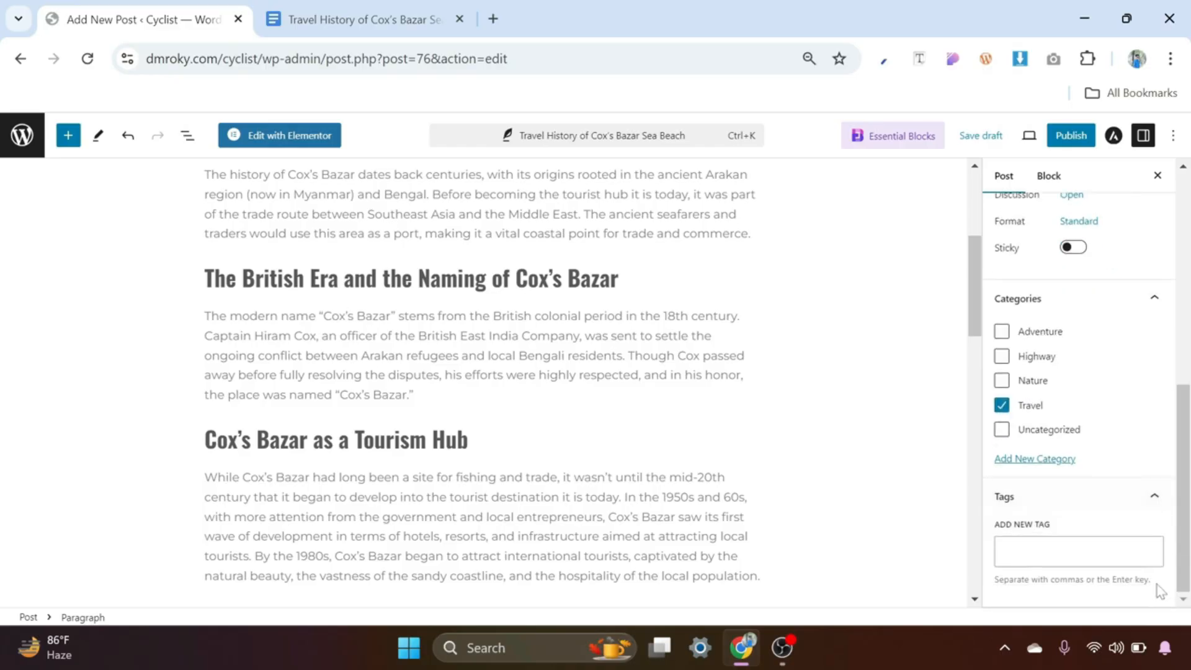
{"action": "left_click", "coordinate": [1058, 540]}
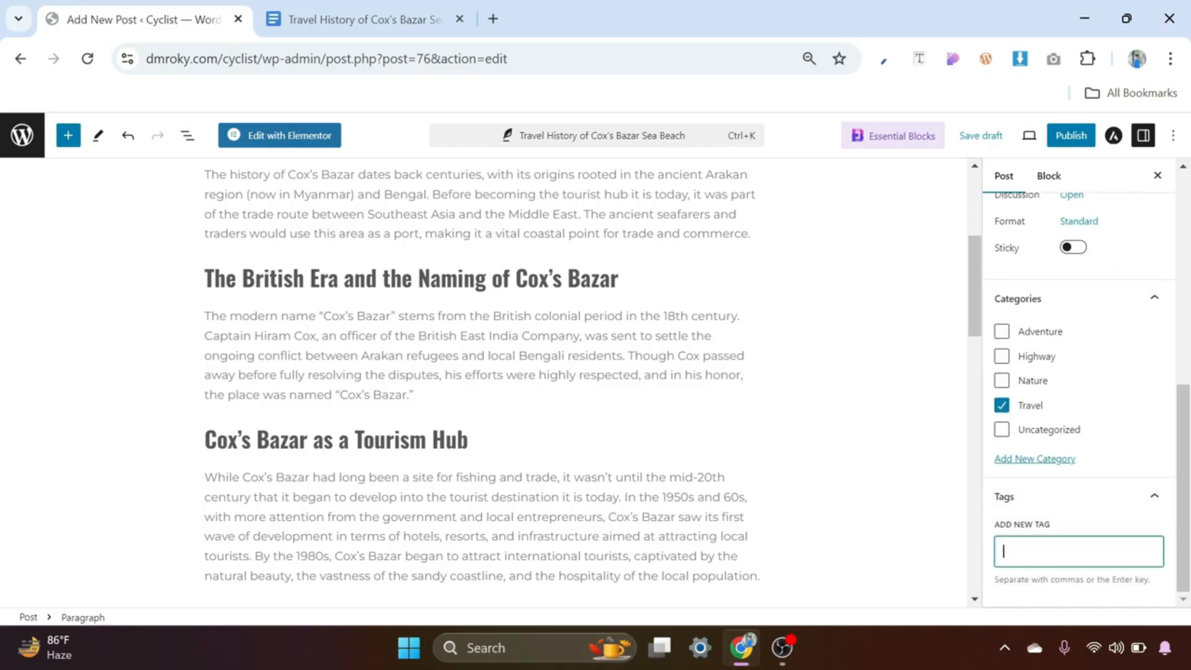
{"action": "type", "text": "Cox"}
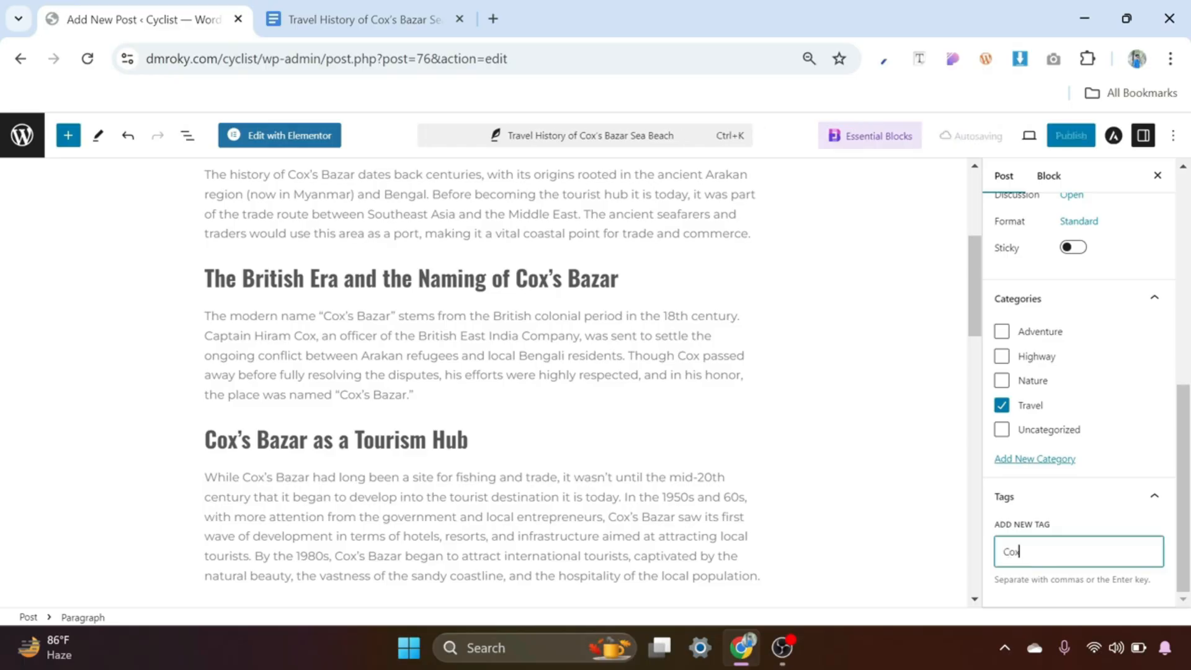
{"action": "type", "text": " Bazar"}
{"action": "key", "text": "Return"}
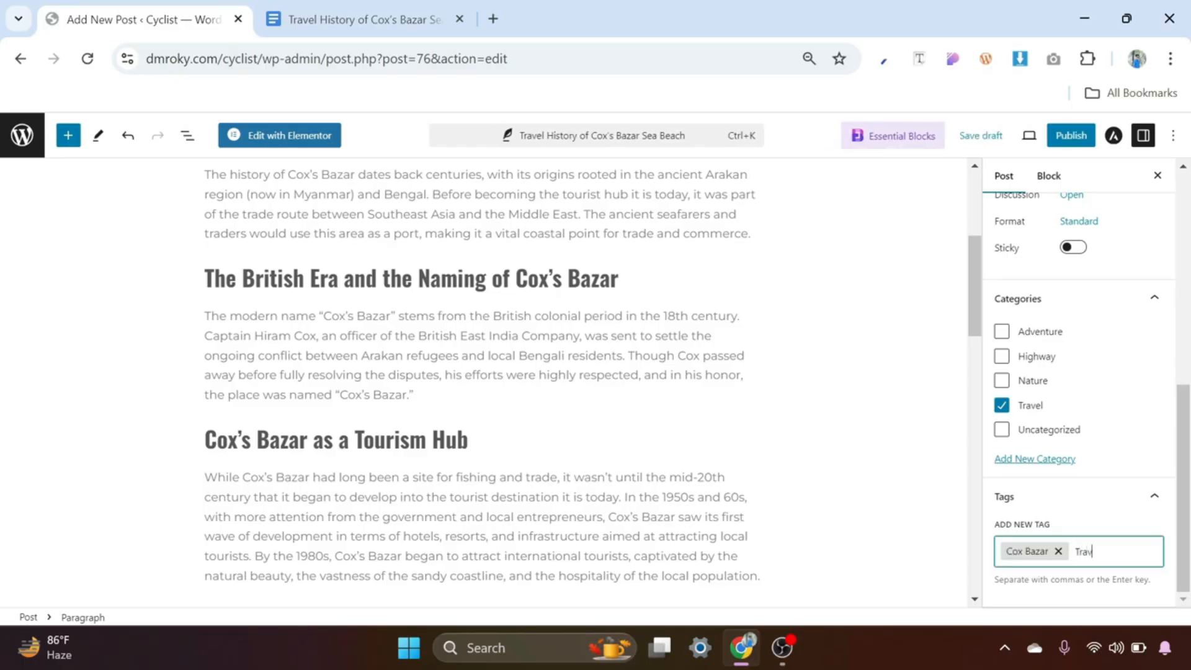
{"action": "type", "text": "Travel"}
{"action": "key", "text": "Return"}
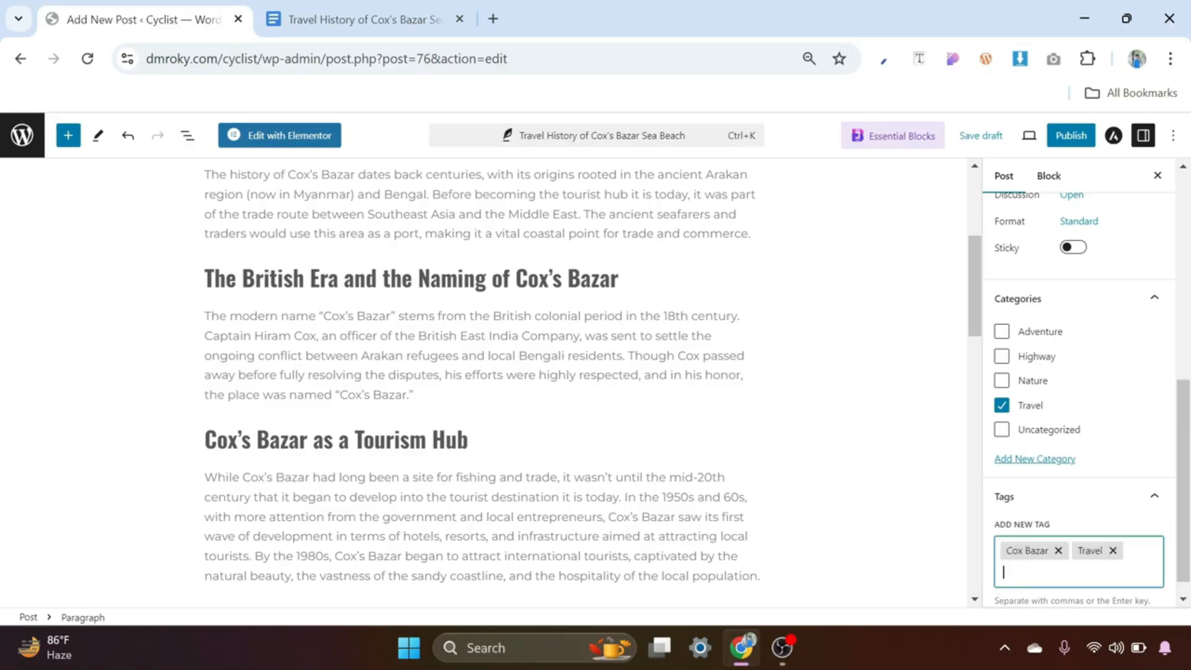
Check the post settings, including the featured image, status, link, template, categories and tags.
{"action": "scroll", "coordinate": [1139, 484], "scroll_direction": "up", "scroll_amount": 2}
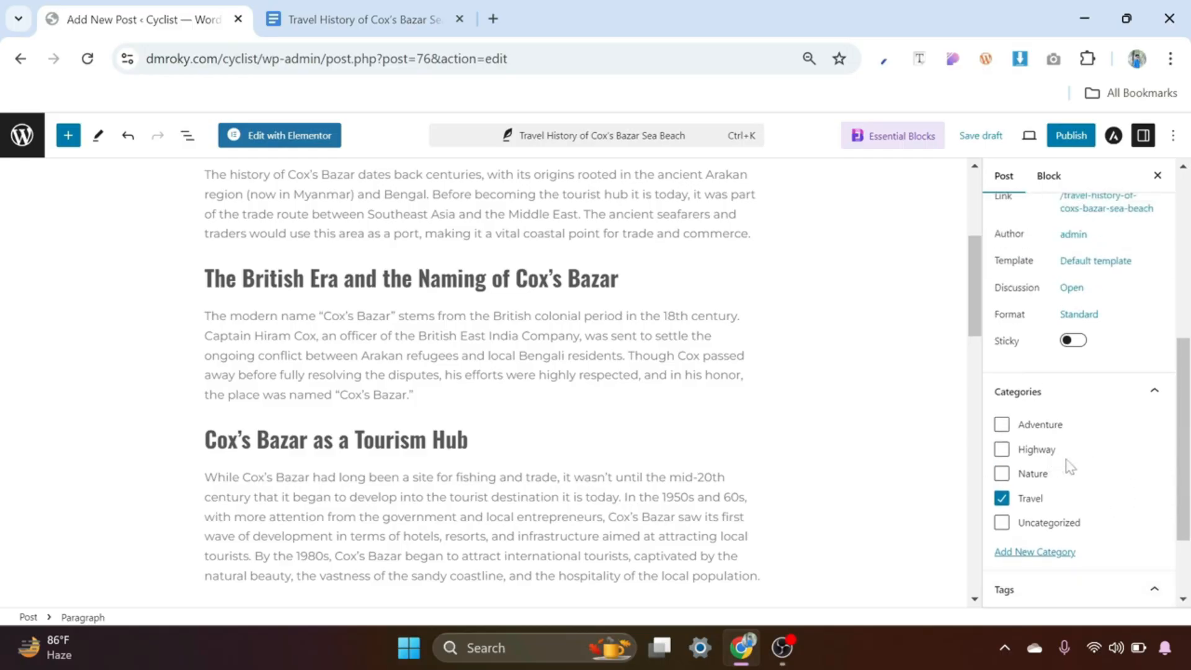
{"action": "scroll", "coordinate": [1070, 467], "scroll_direction": "down", "scroll_amount": 2}
{"action": "scroll", "coordinate": [1084, 522], "scroll_direction": "up", "scroll_amount": 5}
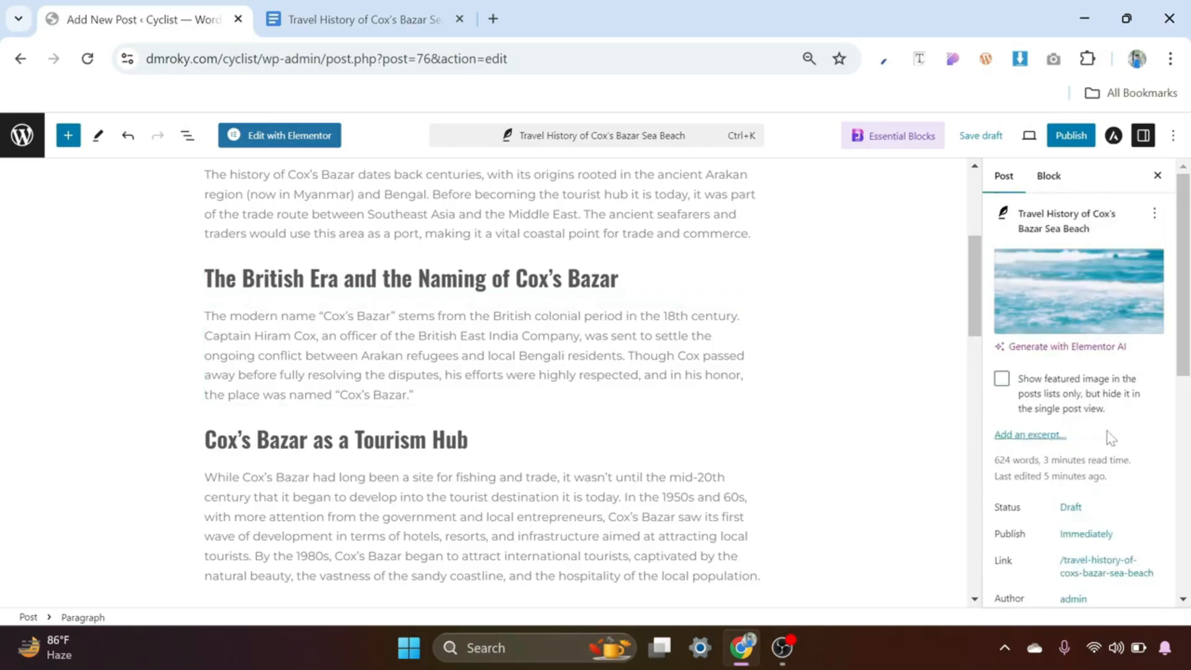
{"action": "scroll", "coordinate": [1117, 443], "scroll_direction": "down", "scroll_amount": 4}
{"action": "scroll", "coordinate": [1120, 444], "scroll_direction": "down", "scroll_amount": 3}
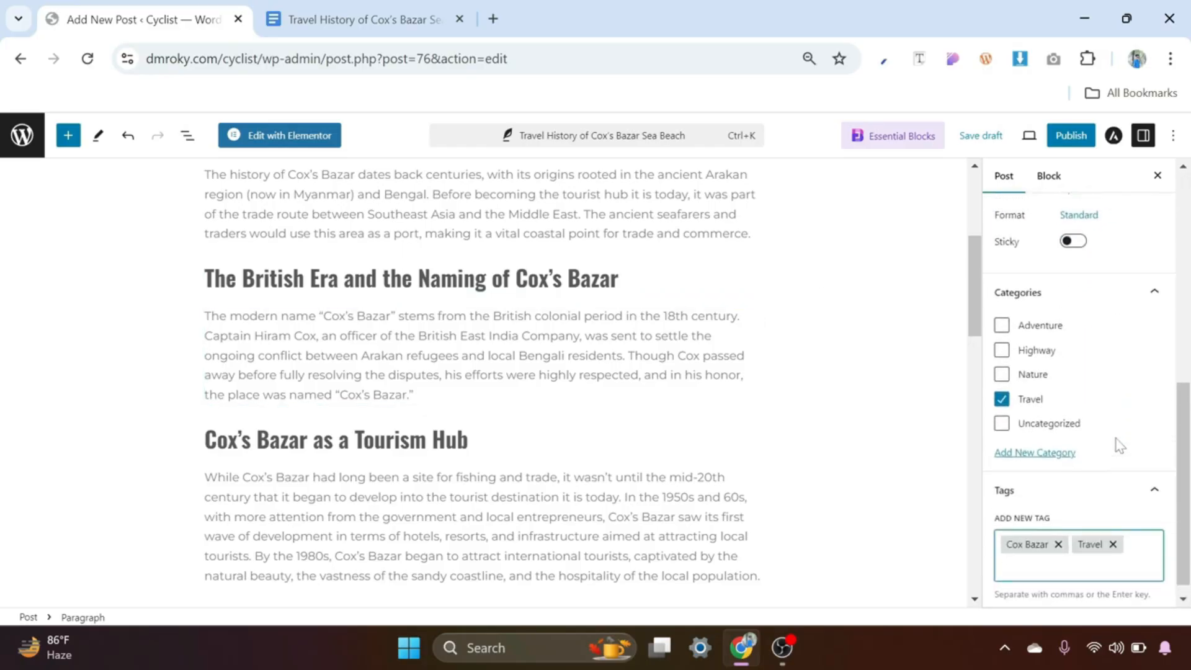
{"action": "scroll", "coordinate": [1117, 444], "scroll_direction": "up", "scroll_amount": 1}
{"action": "scroll", "coordinate": [1059, 348], "scroll_direction": "up", "scroll_amount": 1}
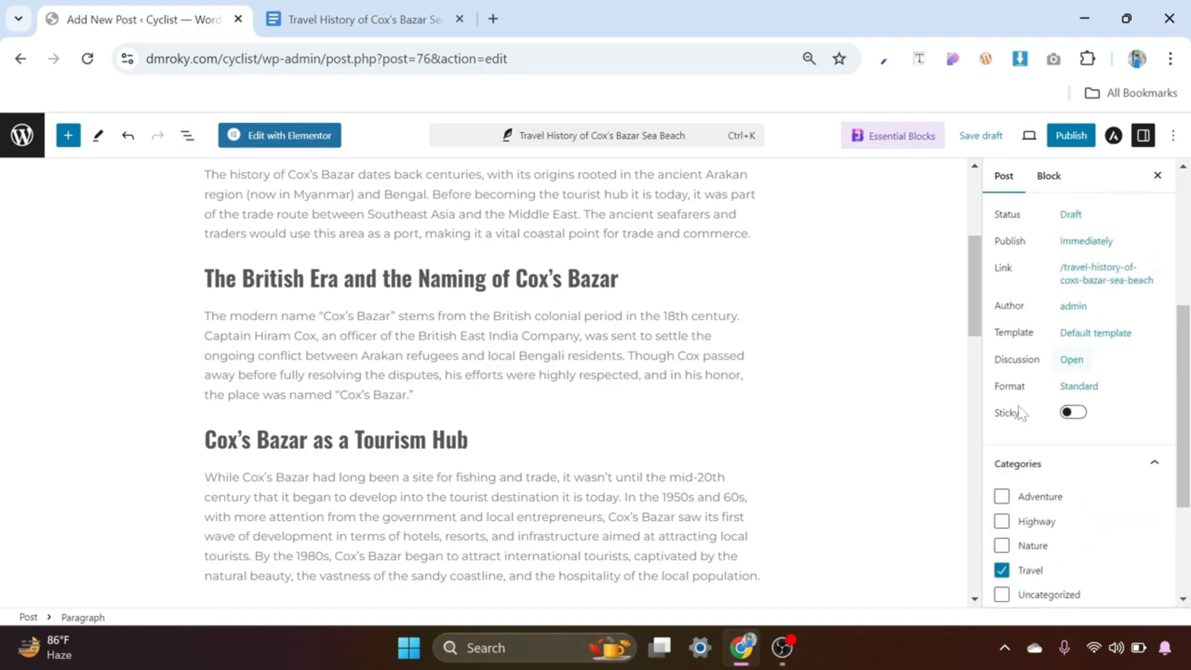
{"action": "scroll", "coordinate": [1063, 441], "scroll_direction": "up", "scroll_amount": 5}
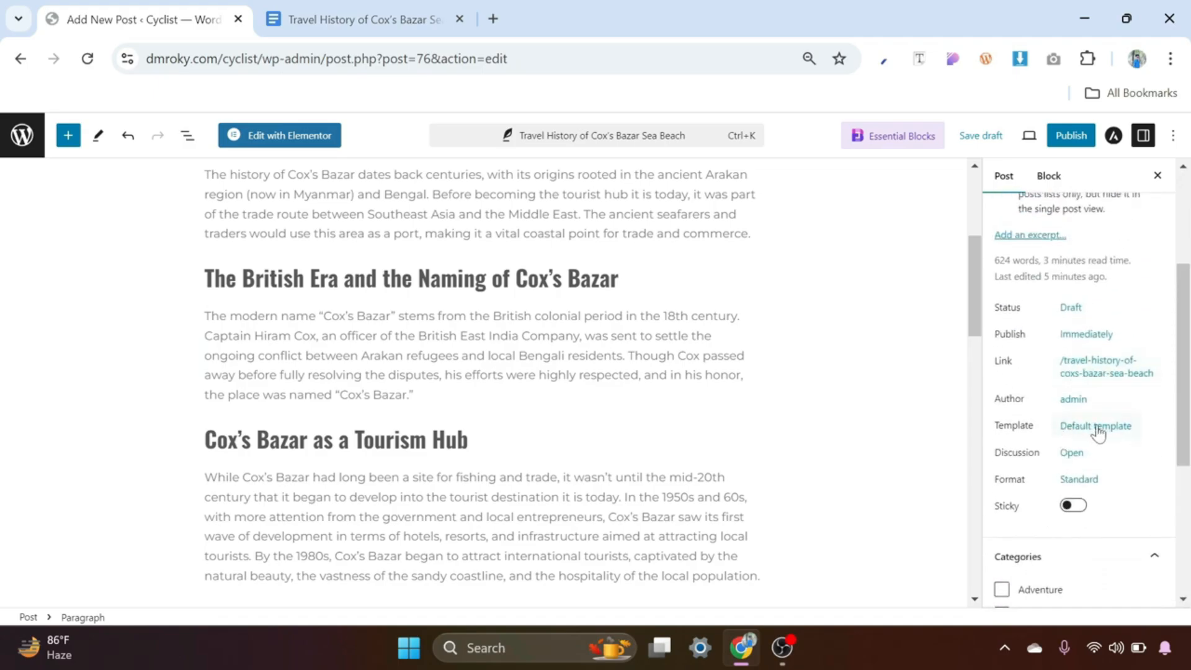
Publish the Cox's Bazar Sea Beach post and leave the editor for the posts list.
{"action": "left_click", "coordinate": [1068, 139]}
{"action": "left_click", "coordinate": [1053, 139]}
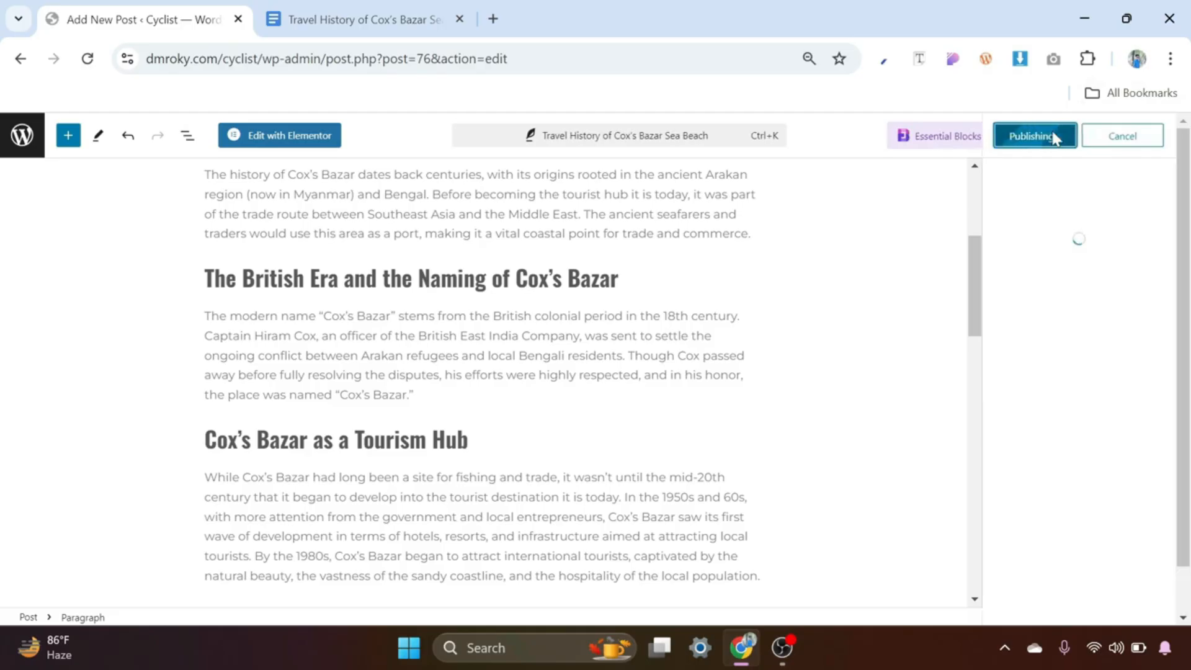
{"action": "left_click", "coordinate": [21, 141]}
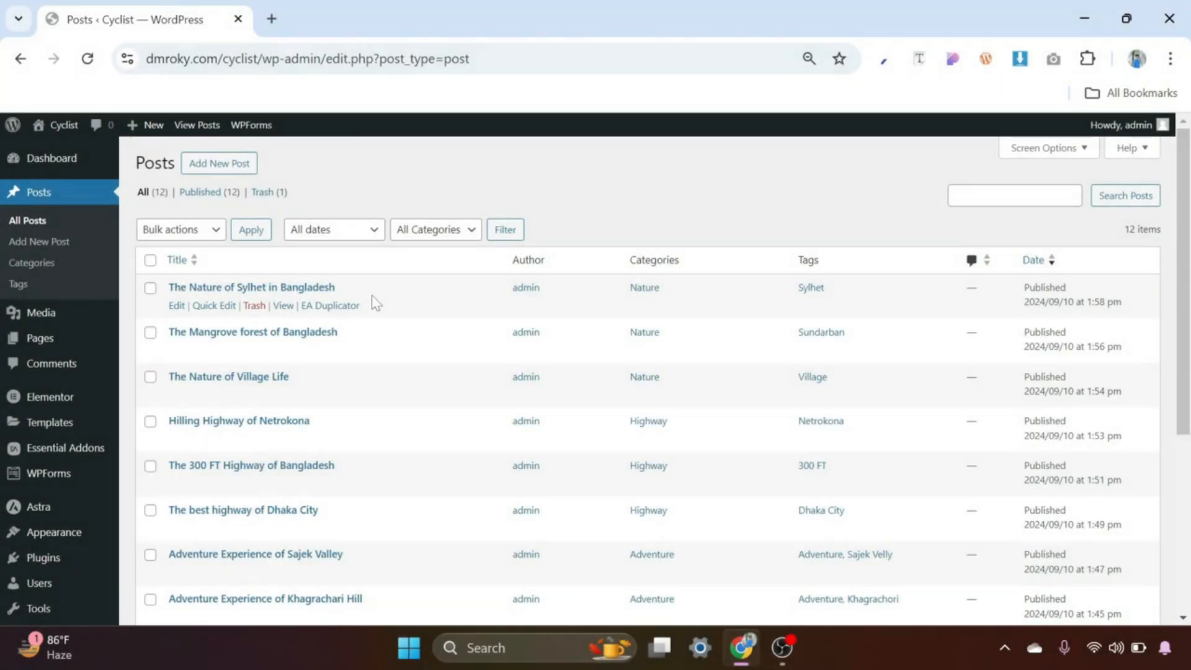
Review the posts list, then open "The Nature of Sylhet in Bangladesh" in a new browser tab and read through the published page.
{"action": "scroll", "coordinate": [375, 303], "scroll_direction": "down", "scroll_amount": 3}
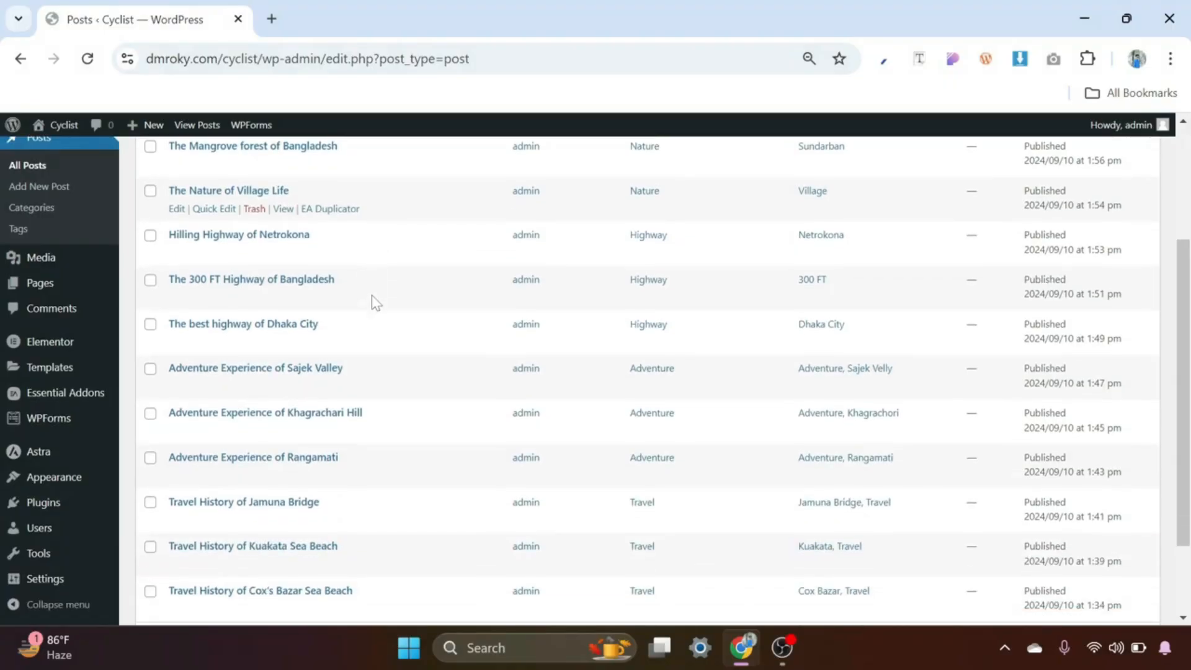
{"action": "scroll", "coordinate": [348, 279], "scroll_direction": "up", "scroll_amount": 2}
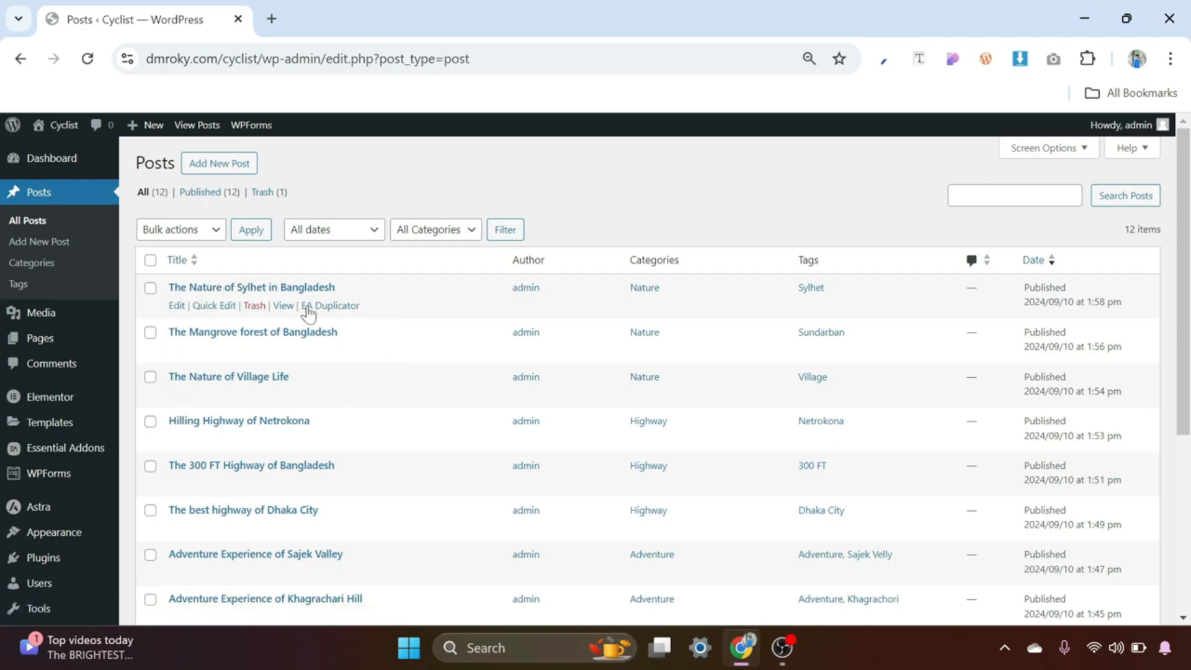
{"action": "right_click", "coordinate": [285, 307]}
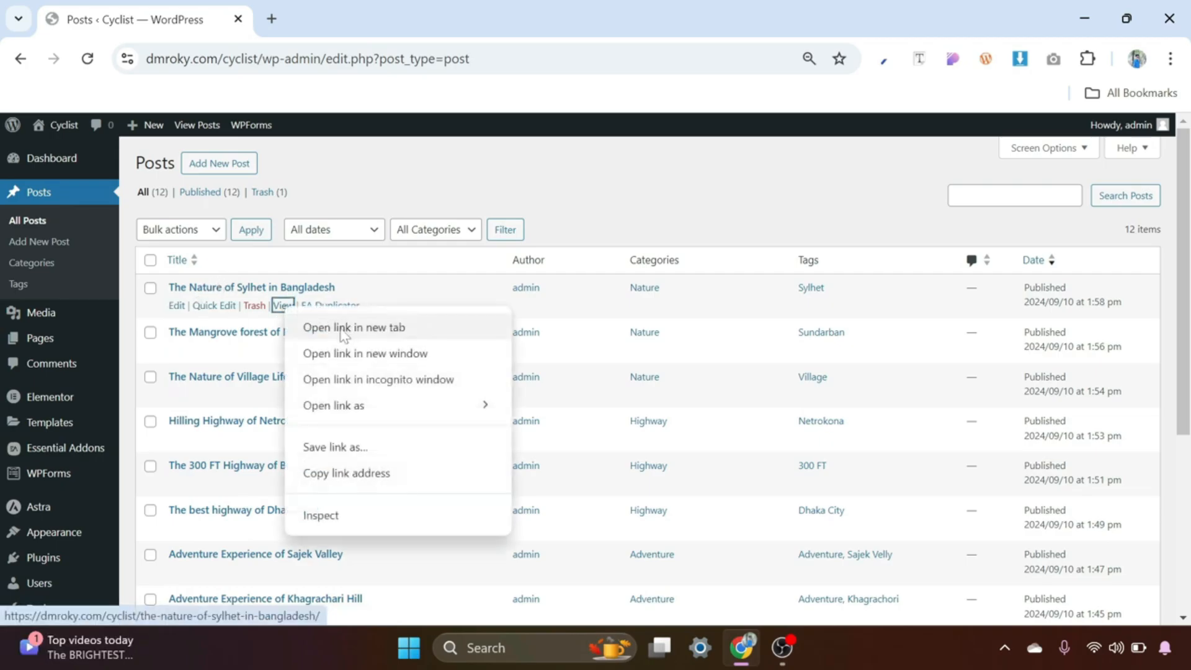
{"action": "left_click", "coordinate": [343, 327]}
{"action": "left_click", "coordinate": [379, 18]}
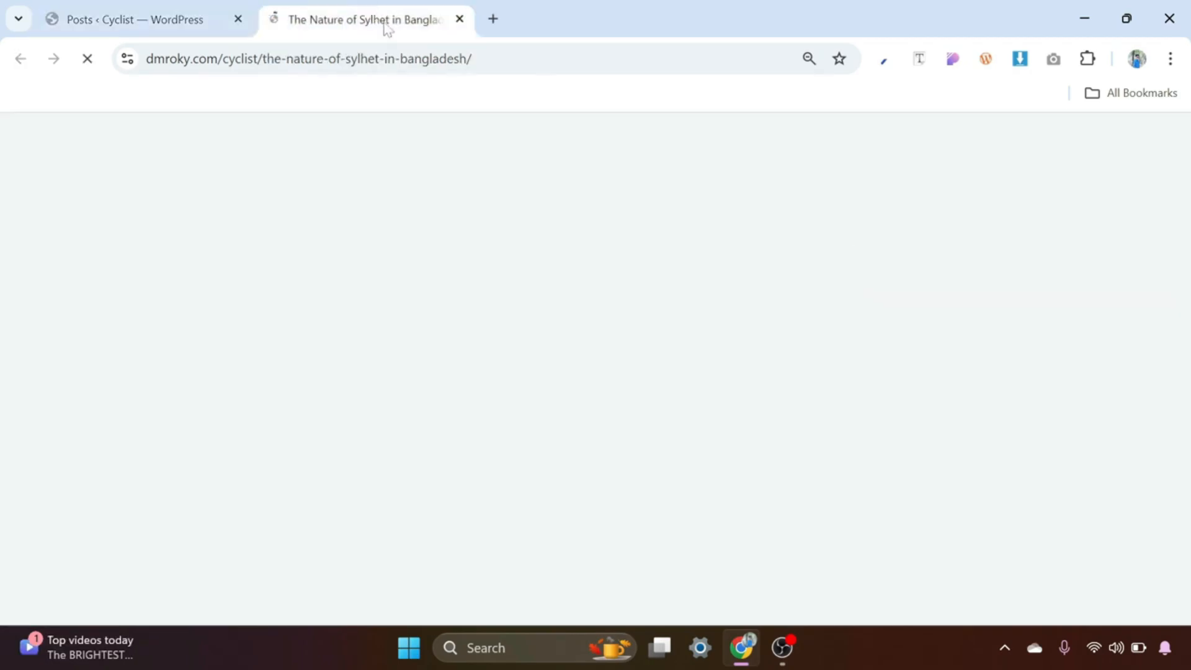
{"action": "scroll", "coordinate": [584, 317], "scroll_direction": "down", "scroll_amount": 20}
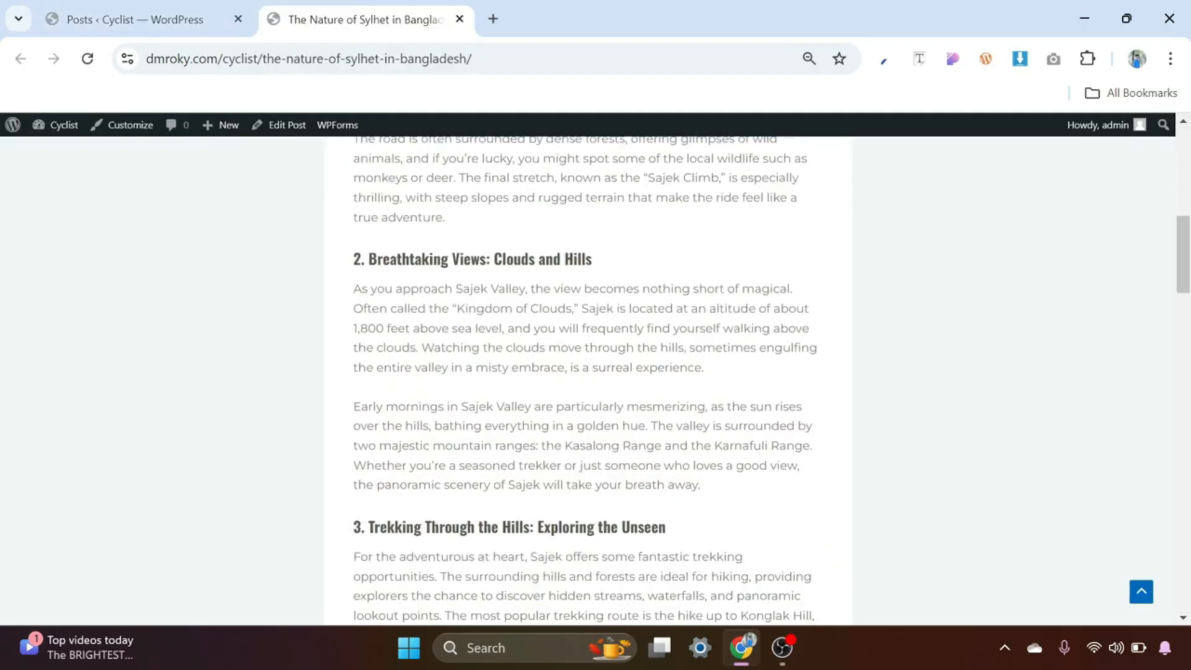
{"action": "scroll", "coordinate": [582, 331], "scroll_direction": "down", "scroll_amount": 10}
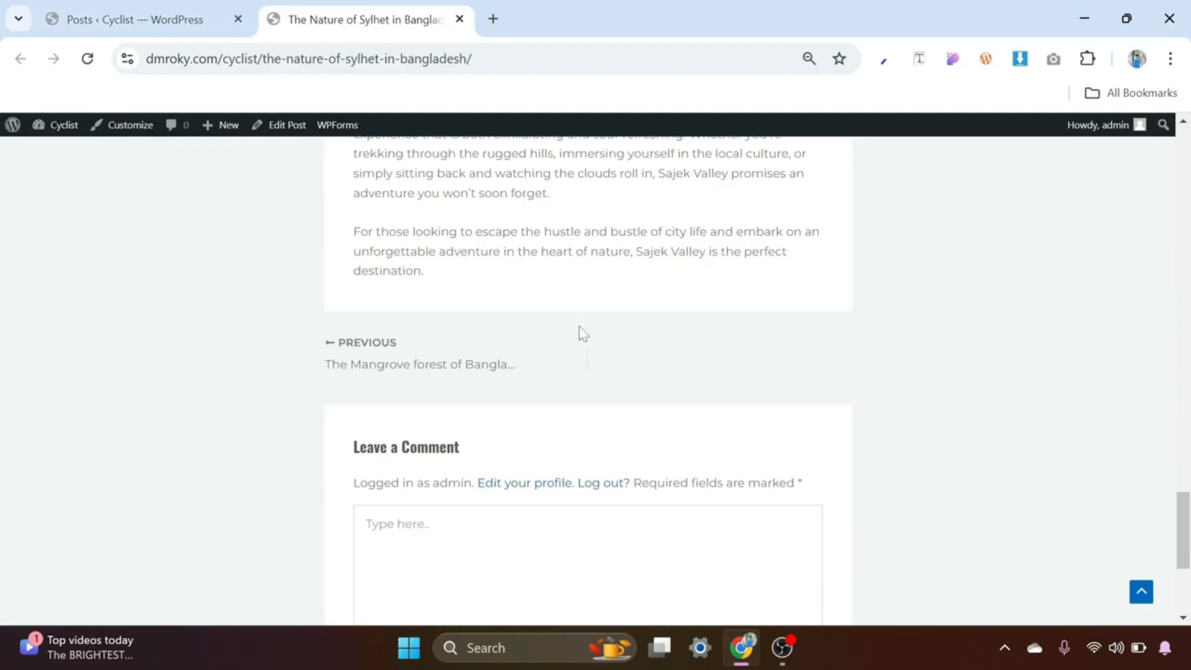
{"action": "scroll", "coordinate": [580, 331], "scroll_direction": "up", "scroll_amount": 10}
{"action": "scroll", "coordinate": [582, 333], "scroll_direction": "up", "scroll_amount": 20}
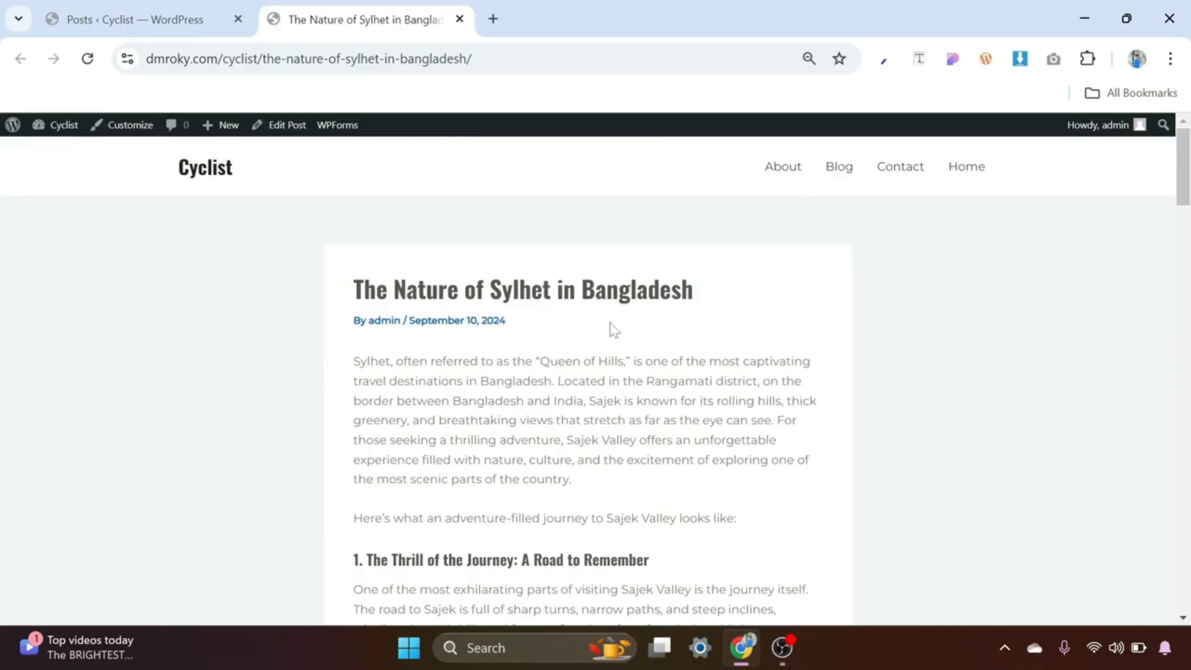
Open the theme customizer from the Sylhet post and go to the Single Post settings of the blog.
{"action": "left_click", "coordinate": [130, 126]}
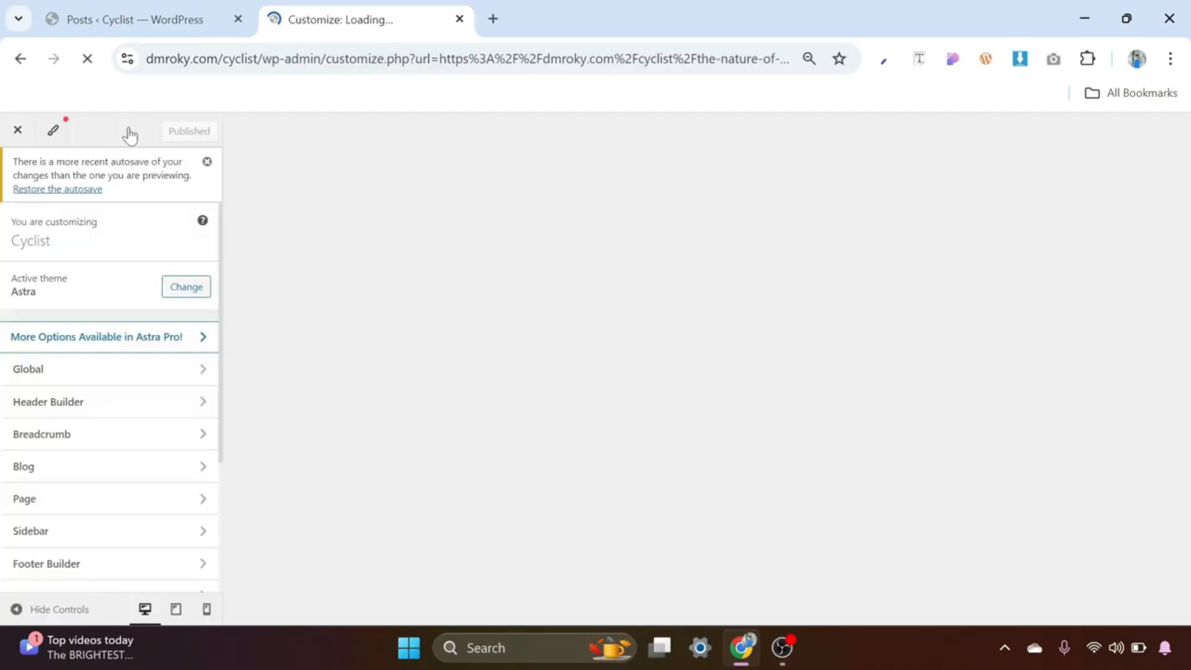
{"action": "scroll", "coordinate": [120, 239], "scroll_direction": "down", "scroll_amount": 2}
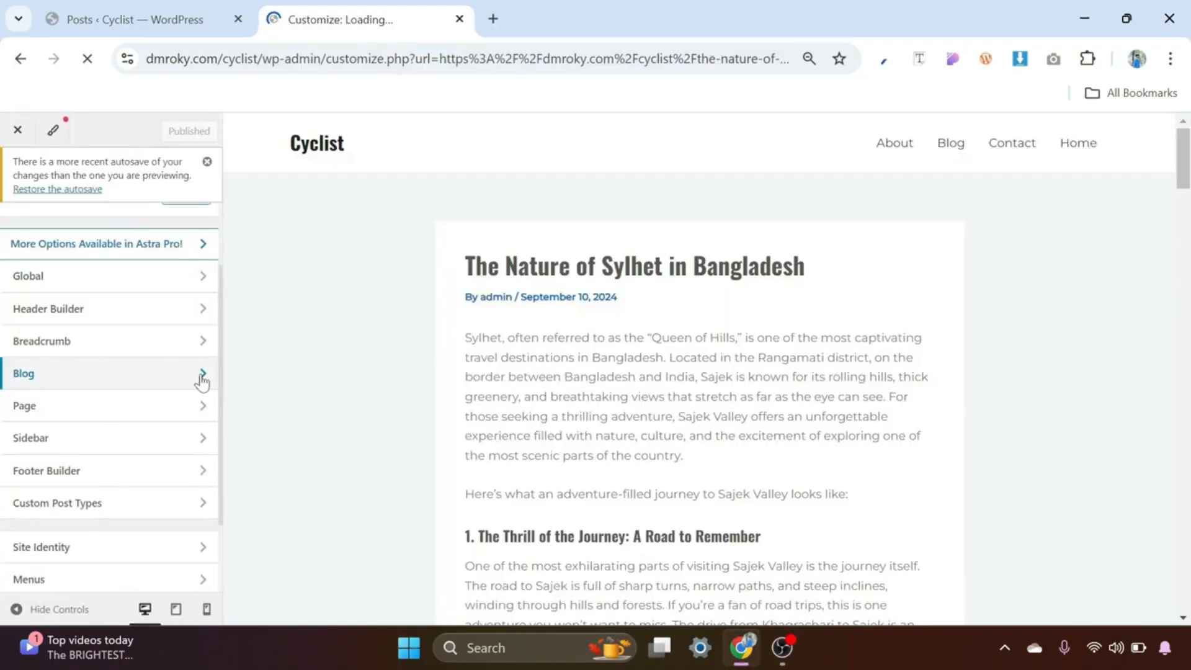
{"action": "left_click", "coordinate": [202, 379]}
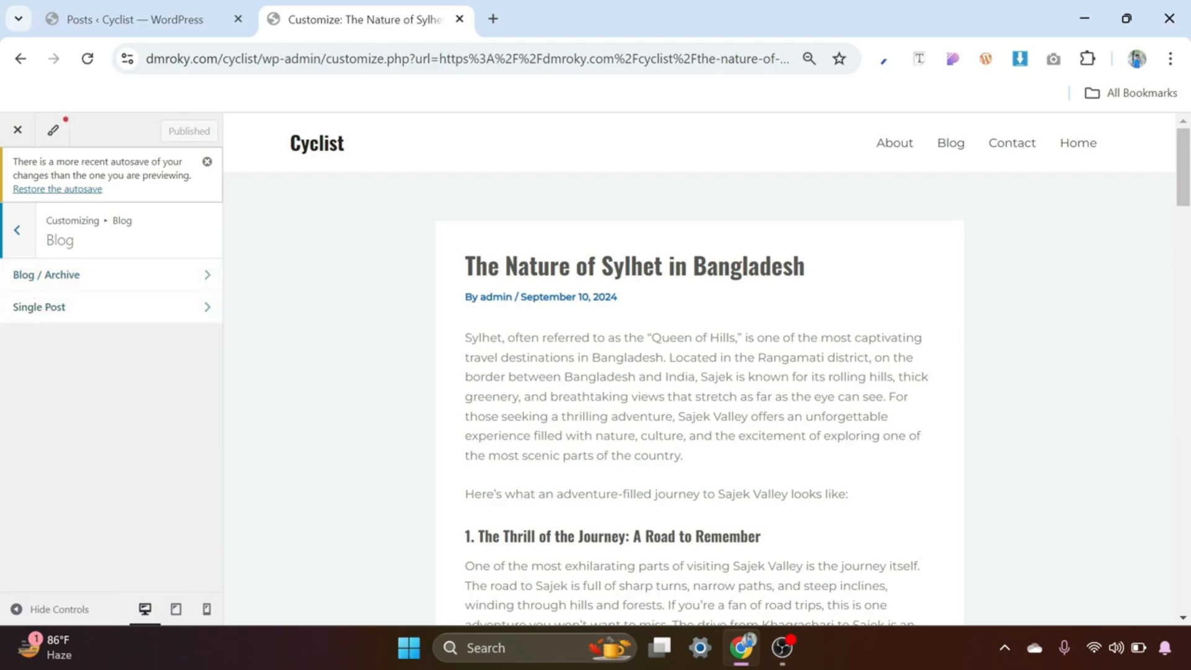
{"action": "scroll", "coordinate": [422, 348], "scroll_direction": "down", "scroll_amount": 3}
{"action": "scroll", "coordinate": [551, 389], "scroll_direction": "down", "scroll_amount": 2}
{"action": "scroll", "coordinate": [550, 388], "scroll_direction": "up", "scroll_amount": 4}
{"action": "left_click", "coordinate": [193, 315]}
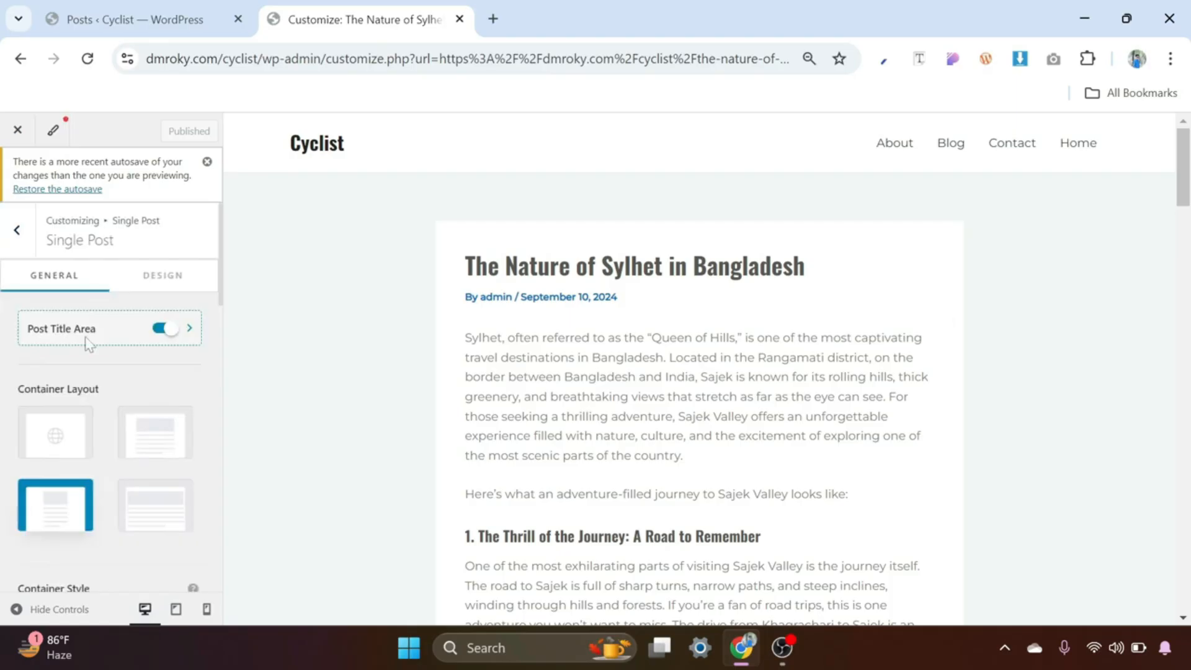
Switch the single post container layout from narrow to the wider contained option and check the article in the preview.
{"action": "scroll", "coordinate": [94, 338], "scroll_direction": "down", "scroll_amount": 2}
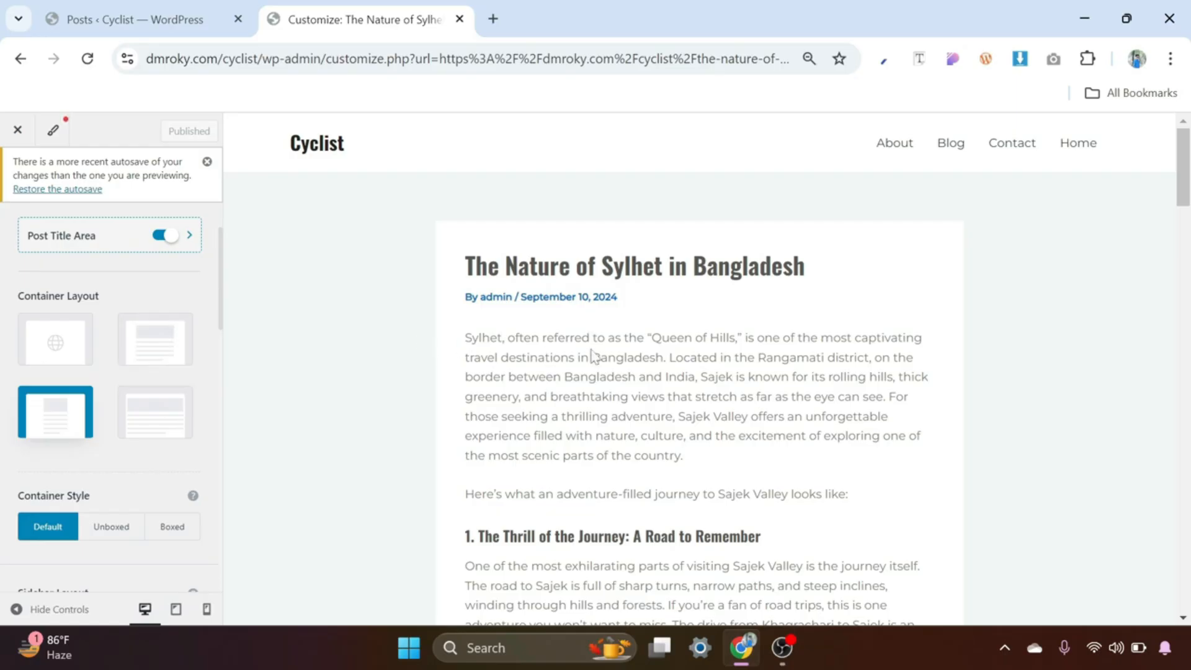
{"action": "left_click", "coordinate": [157, 342]}
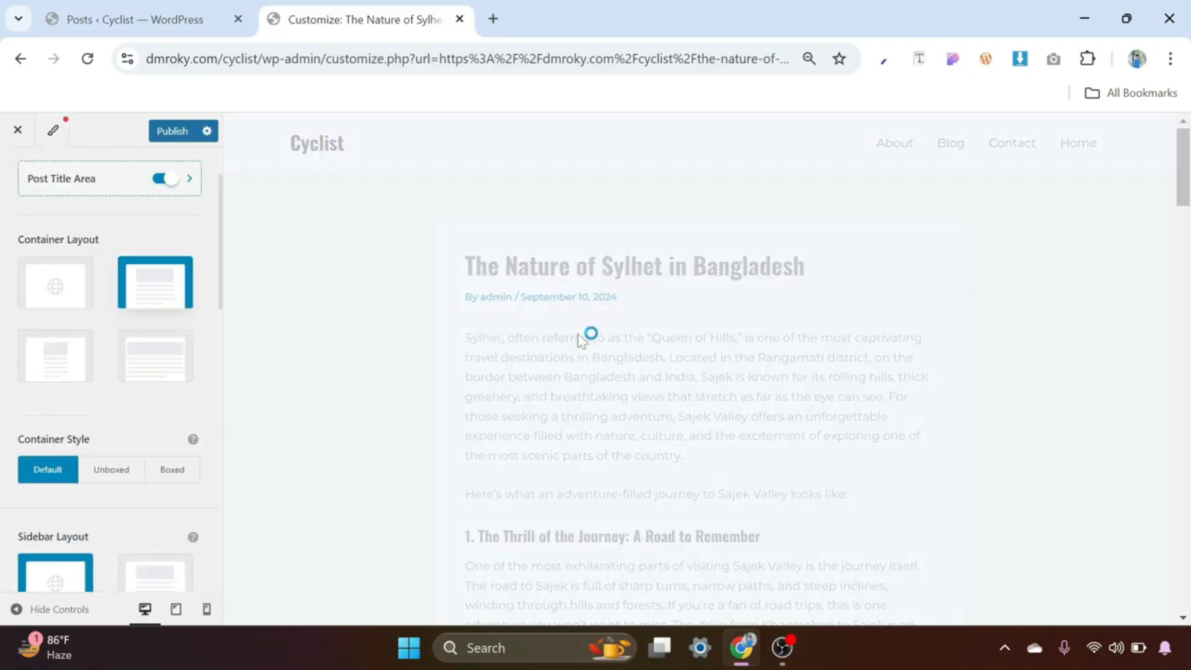
{"action": "scroll", "coordinate": [529, 374], "scroll_direction": "down", "scroll_amount": 5}
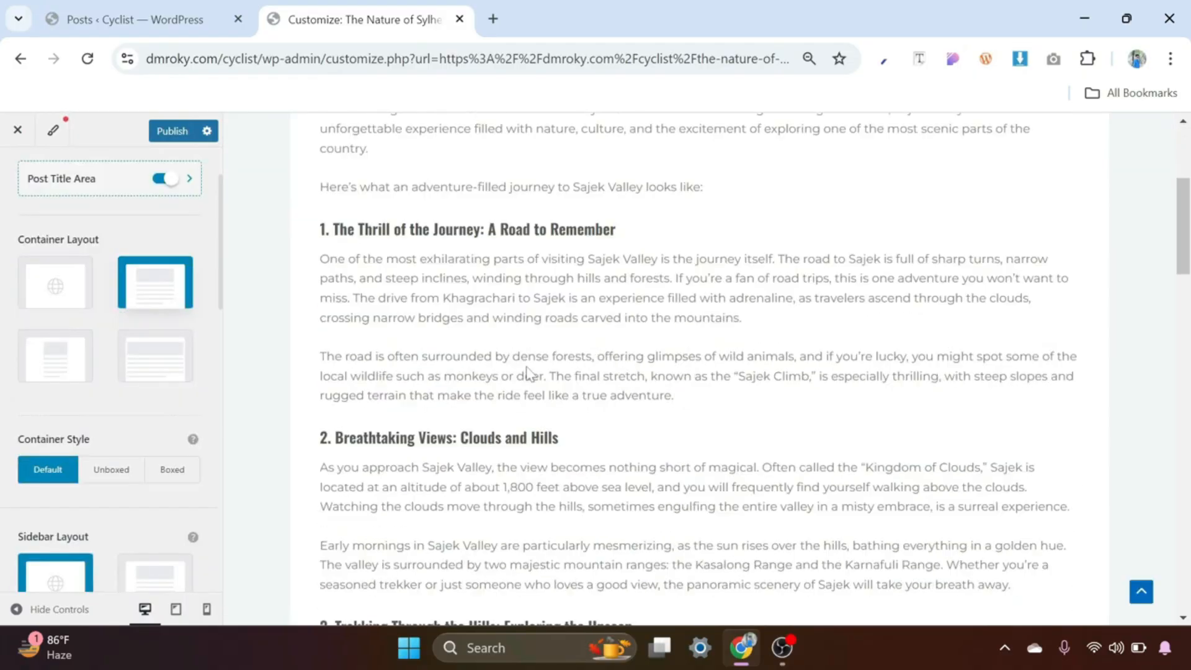
{"action": "scroll", "coordinate": [529, 374], "scroll_direction": "up", "scroll_amount": 6}
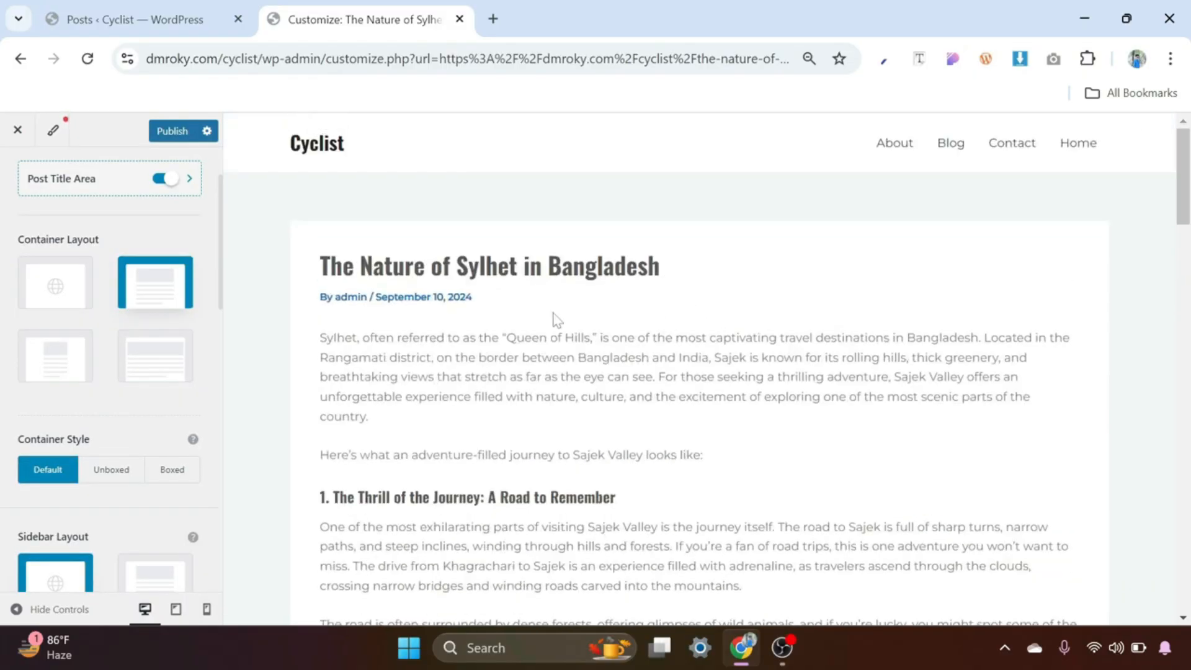
Set the single post sidebar layout to a right sidebar and check its widgets in the preview.
{"action": "scroll", "coordinate": [98, 372], "scroll_direction": "down", "scroll_amount": 3}
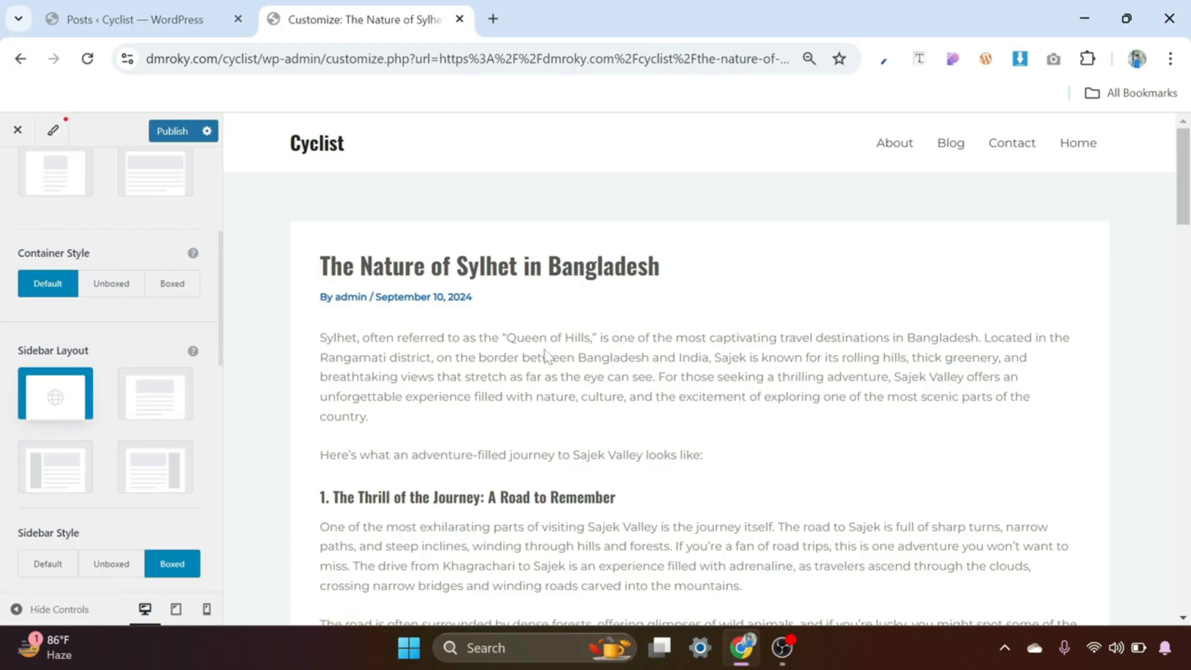
{"action": "left_click", "coordinate": [144, 473]}
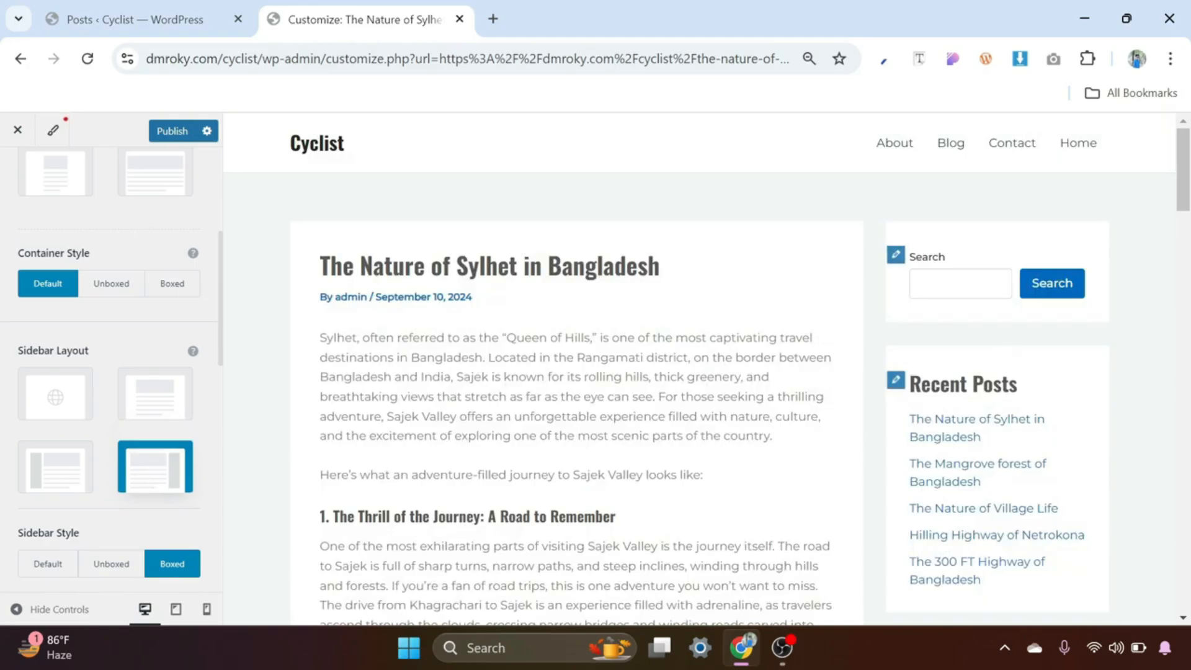
{"action": "scroll", "coordinate": [974, 374], "scroll_direction": "down", "scroll_amount": 6}
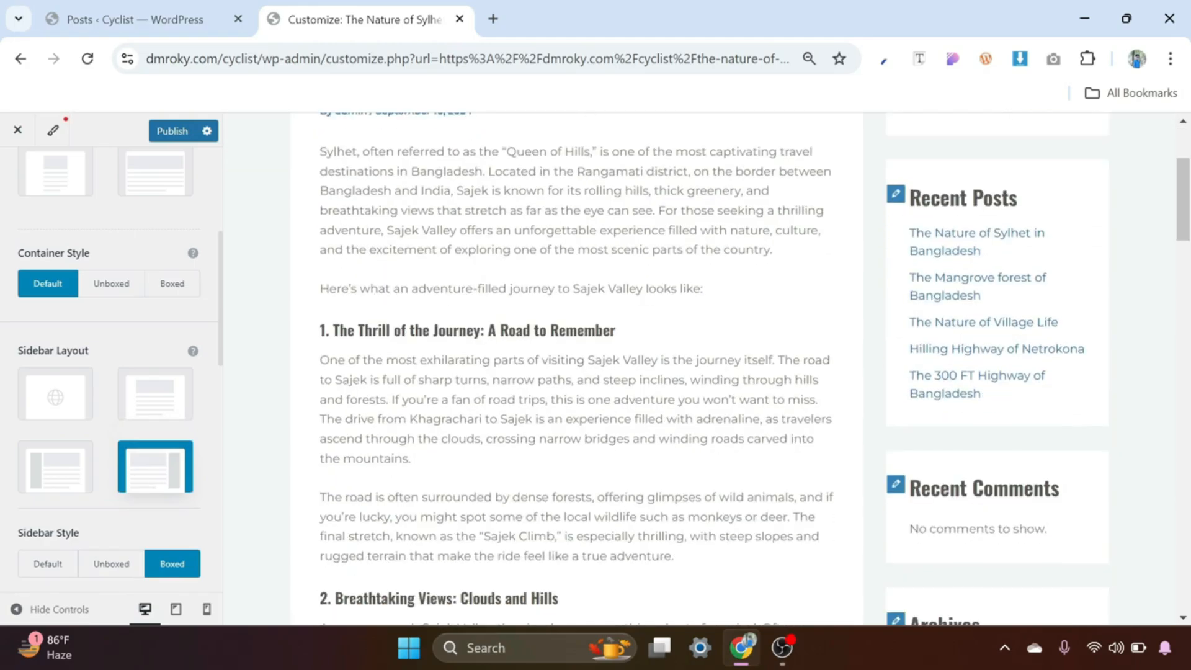
{"action": "scroll", "coordinate": [974, 375], "scroll_direction": "down", "scroll_amount": 5}
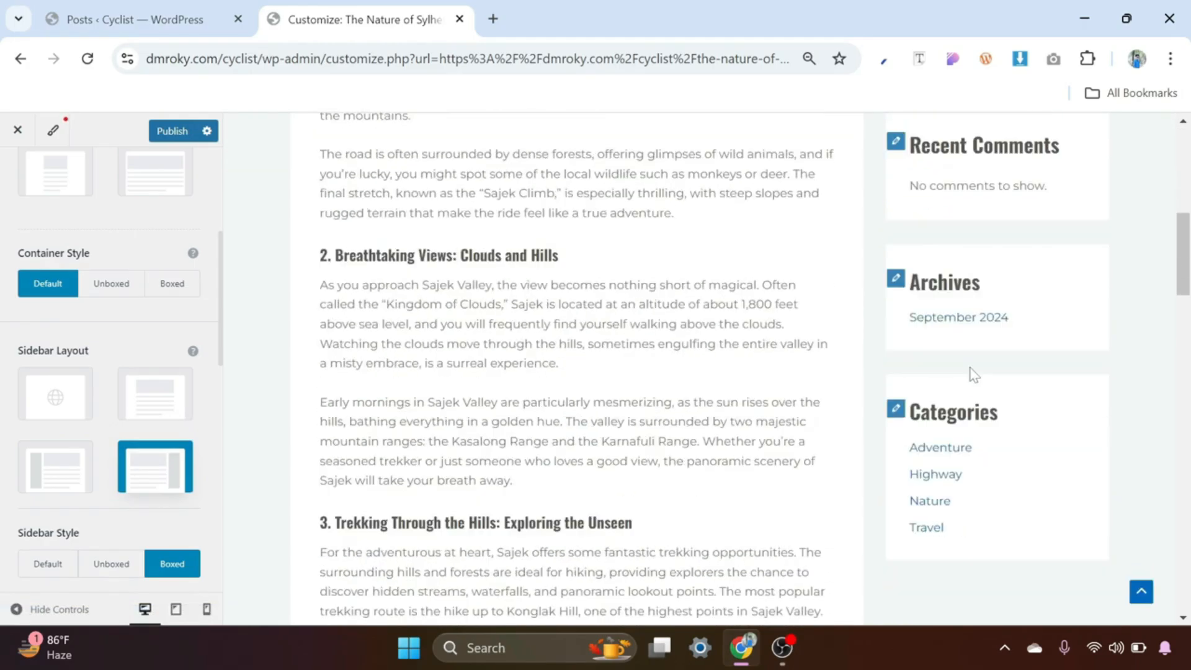
{"action": "scroll", "coordinate": [972, 375], "scroll_direction": "up", "scroll_amount": 11}
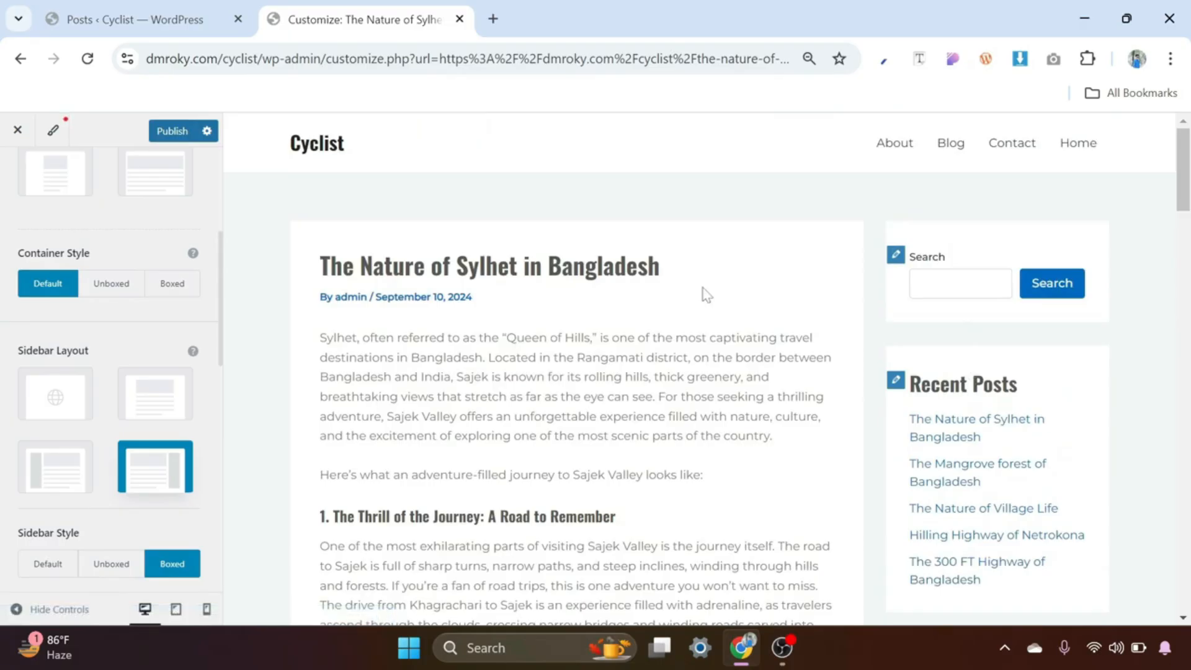
Open the Main Sidebar widgets for editing from the Recent Comments widget and dismiss the block widgets welcome message.
{"action": "scroll", "coordinate": [971, 292], "scroll_direction": "down", "scroll_amount": 5}
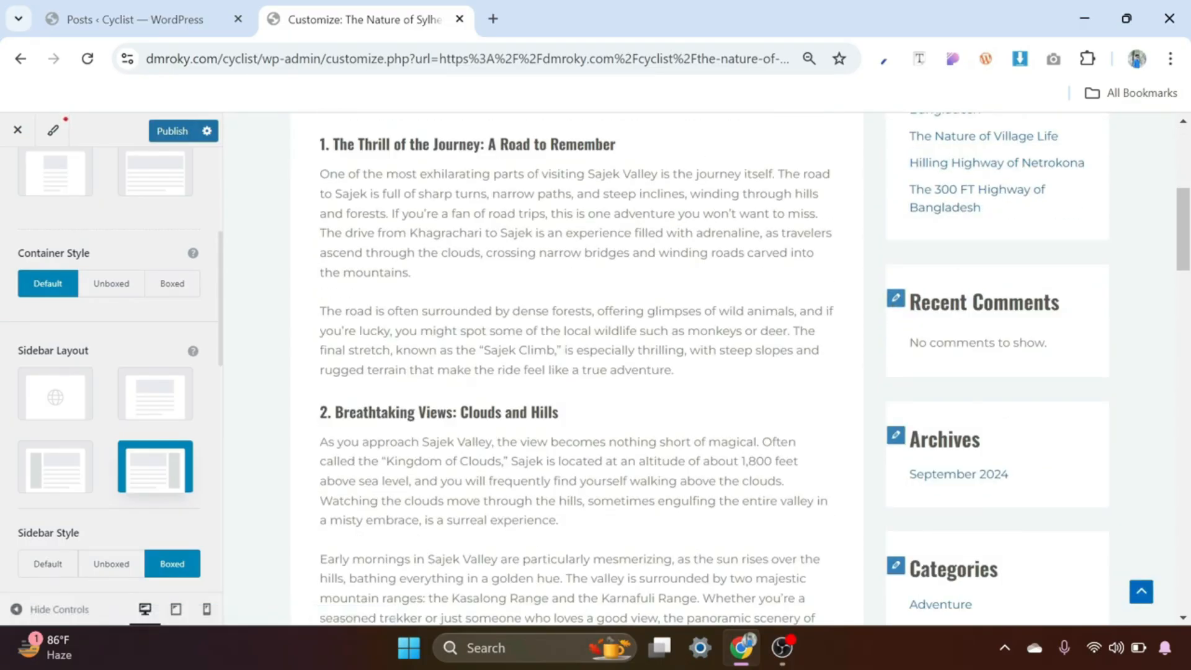
{"action": "left_click", "coordinate": [896, 300]}
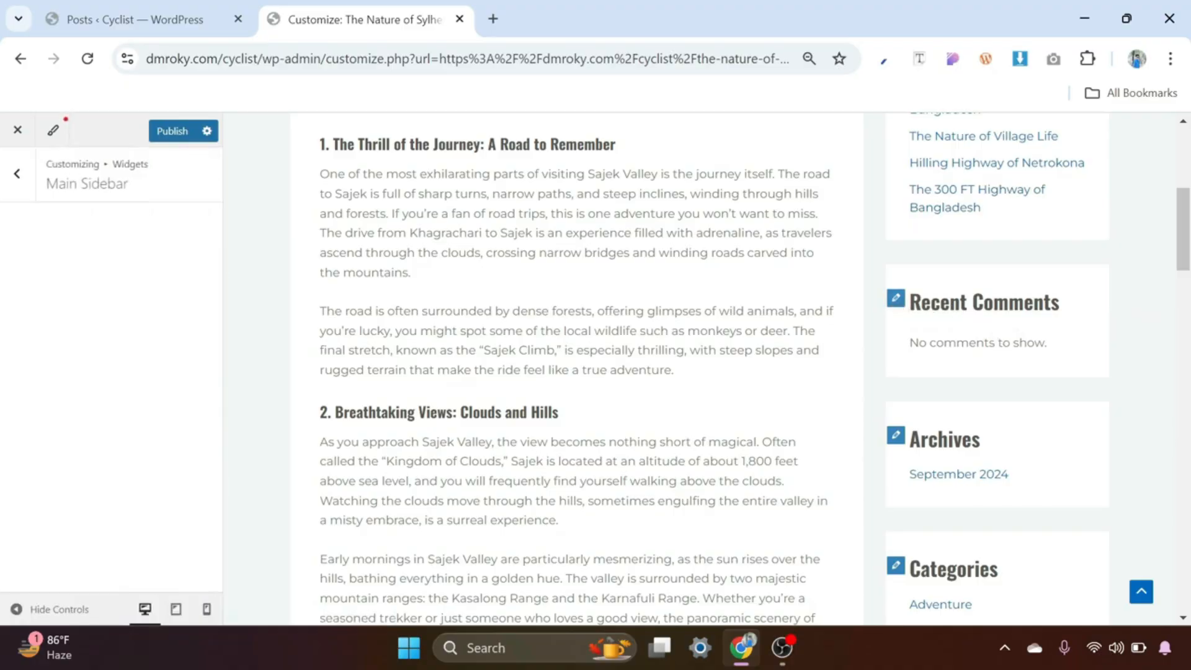
{"action": "scroll", "coordinate": [986, 329], "scroll_direction": "down", "scroll_amount": 3}
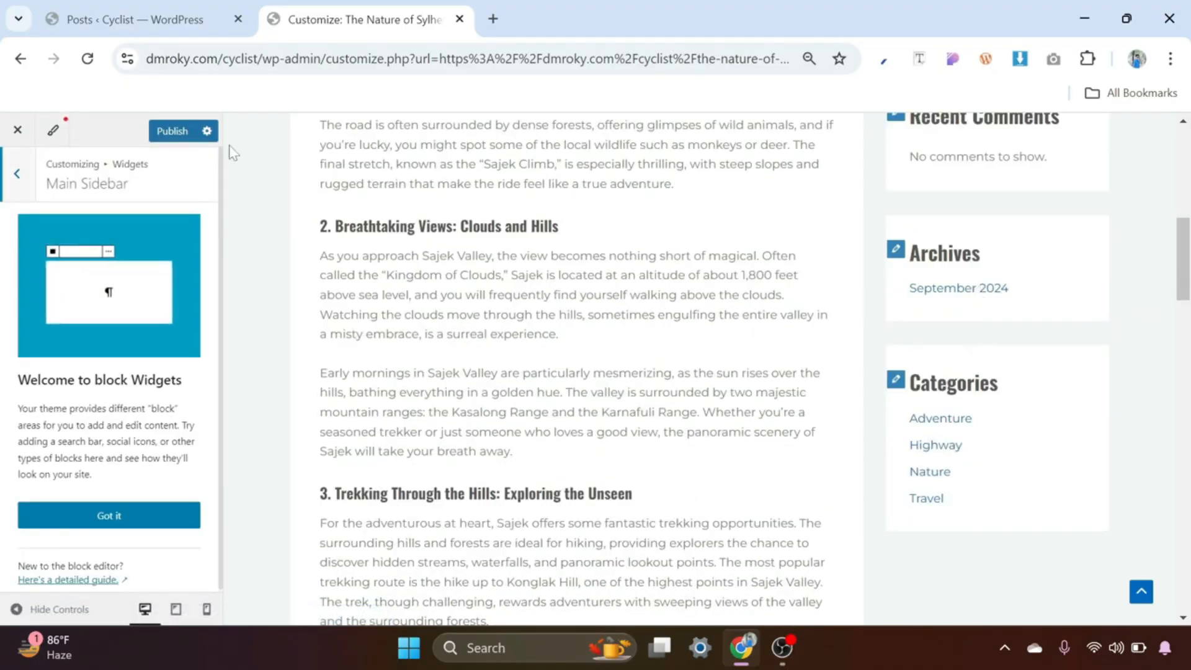
{"action": "scroll", "coordinate": [1064, 360], "scroll_direction": "up", "scroll_amount": 5}
{"action": "scroll", "coordinate": [1064, 359], "scroll_direction": "up", "scroll_amount": 4}
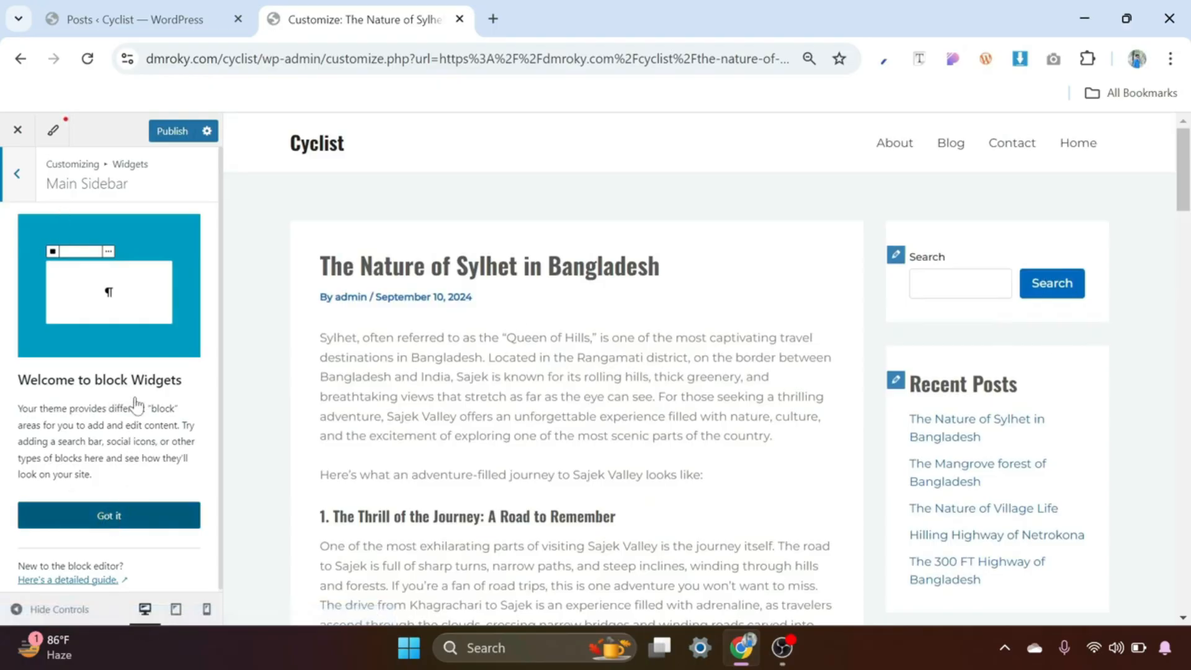
{"action": "left_click", "coordinate": [121, 518]}
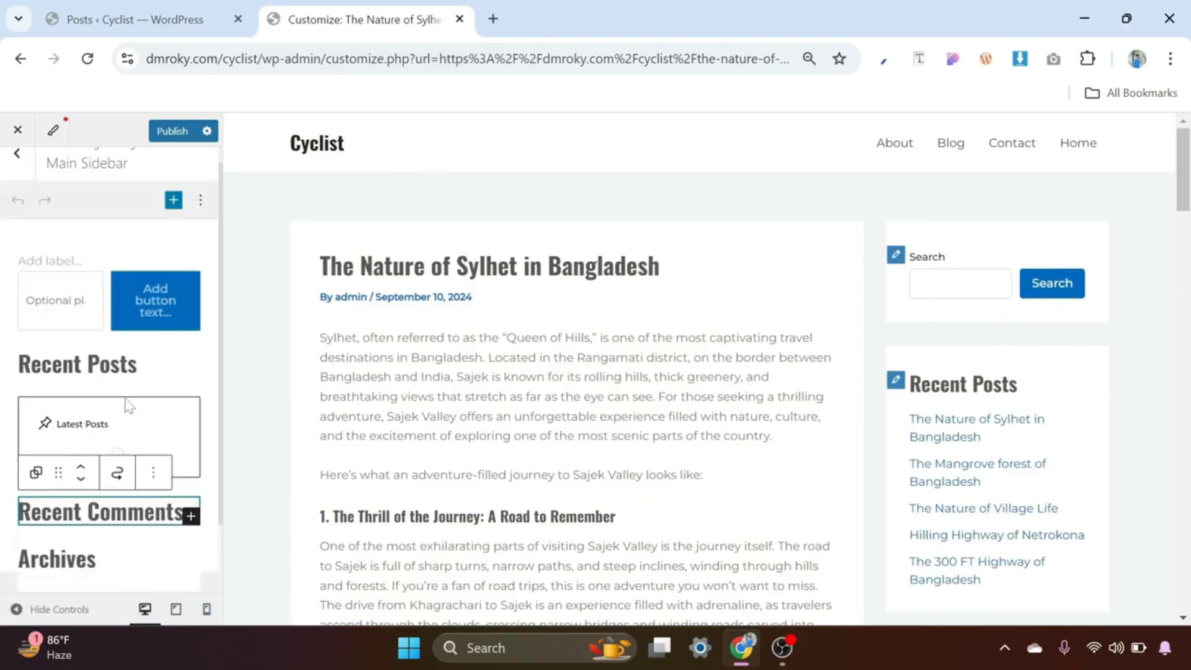
Delete the Archives heading from the Main Sidebar widgets.
{"action": "scroll", "coordinate": [127, 405], "scroll_direction": "down", "scroll_amount": 1}
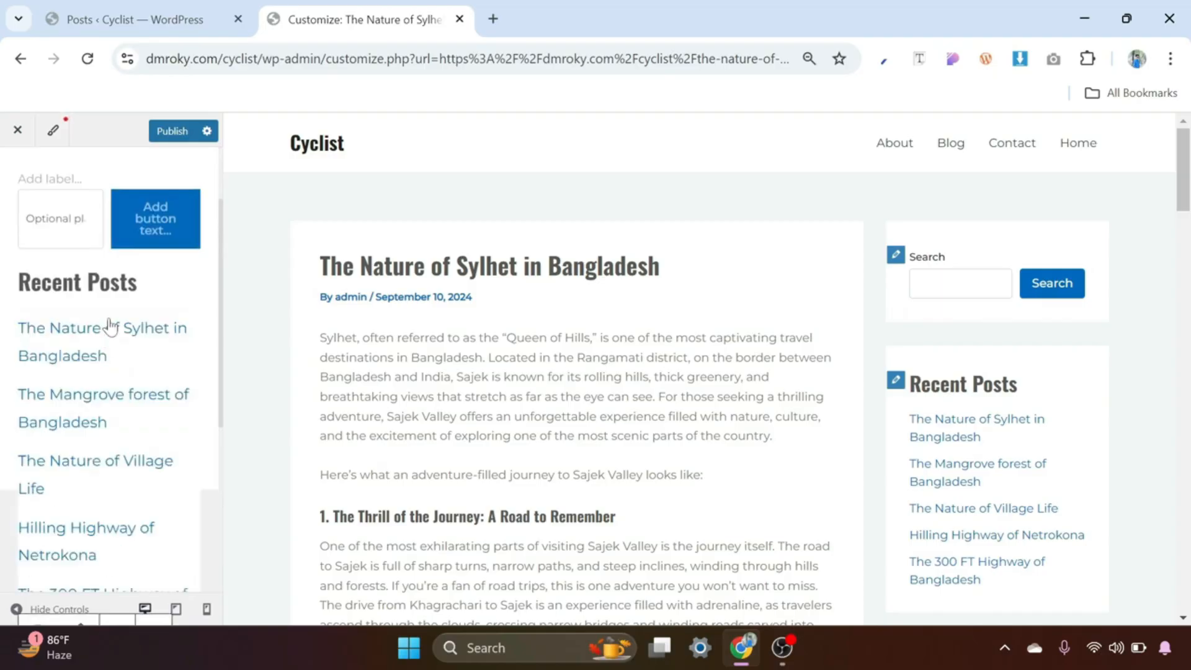
{"action": "scroll", "coordinate": [159, 393], "scroll_direction": "down", "scroll_amount": 4}
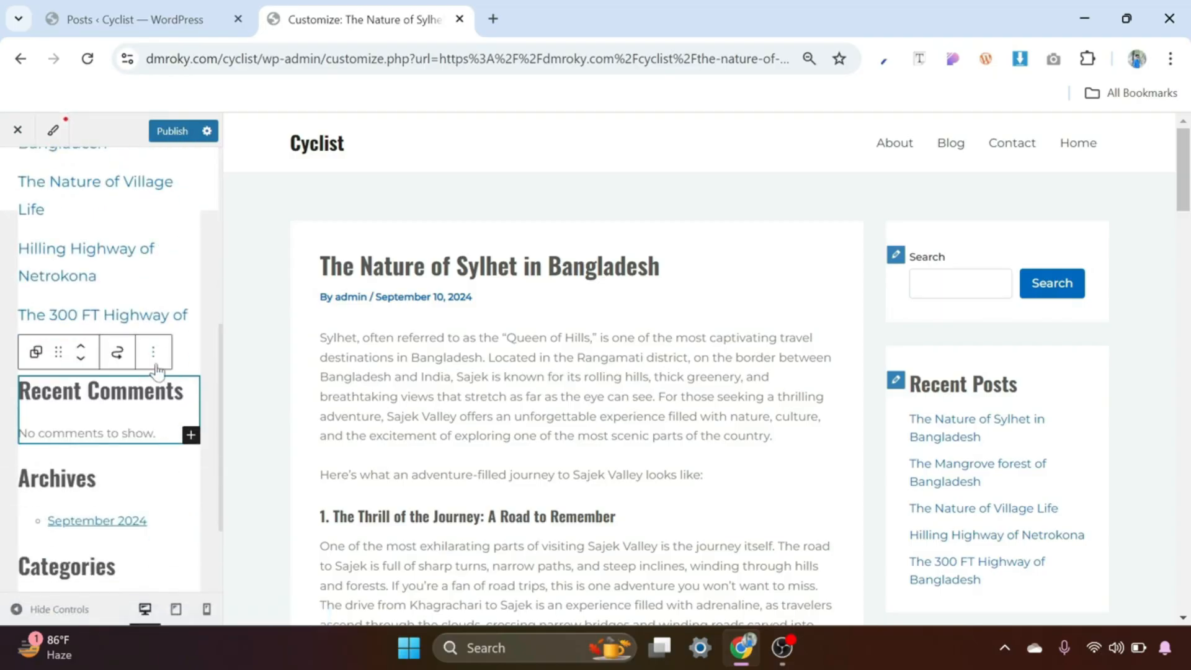
{"action": "scroll", "coordinate": [894, 391], "scroll_direction": "down", "scroll_amount": 8}
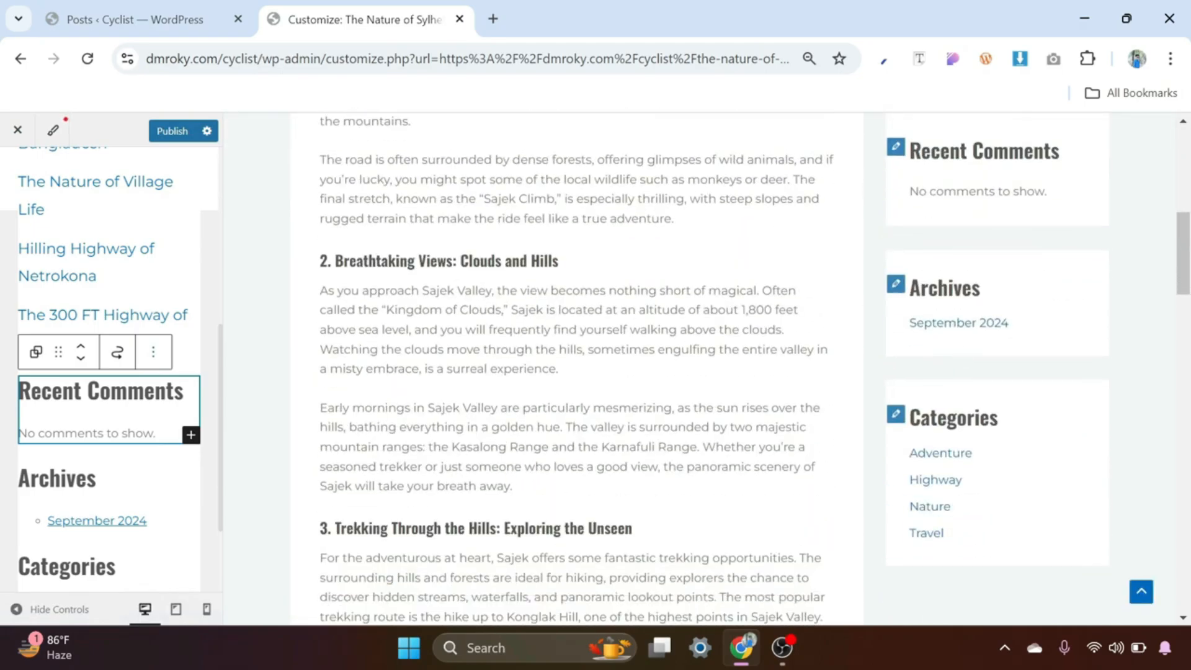
{"action": "scroll", "coordinate": [961, 295], "scroll_direction": "up", "scroll_amount": 3}
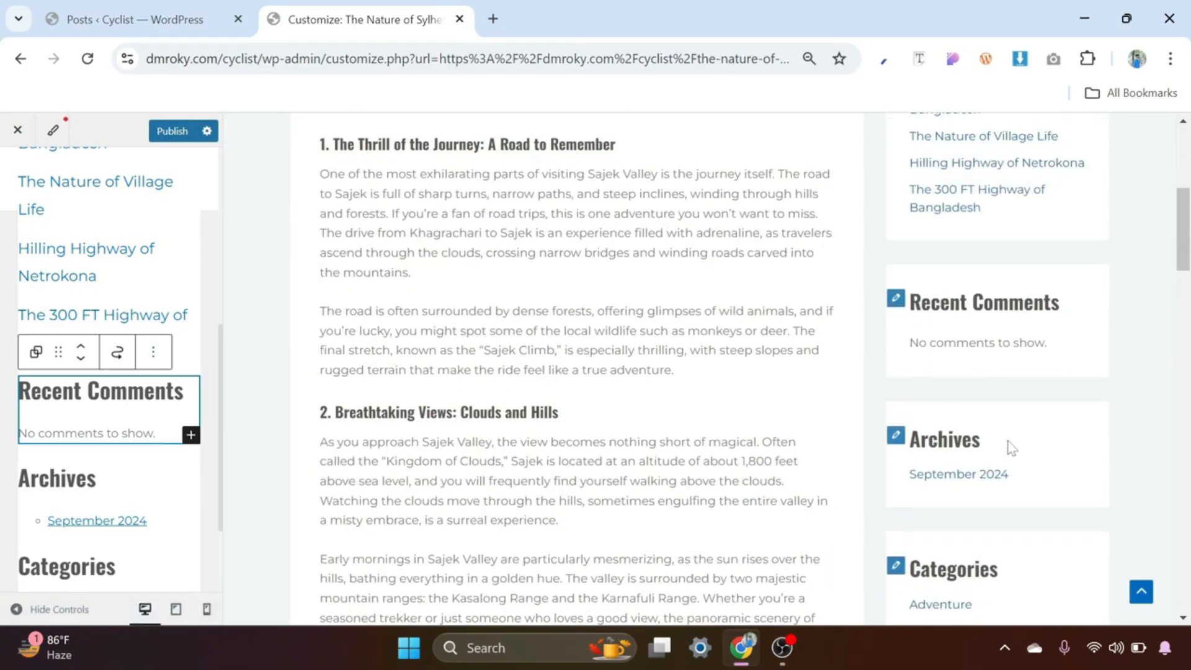
{"action": "scroll", "coordinate": [84, 438], "scroll_direction": "down", "scroll_amount": 2}
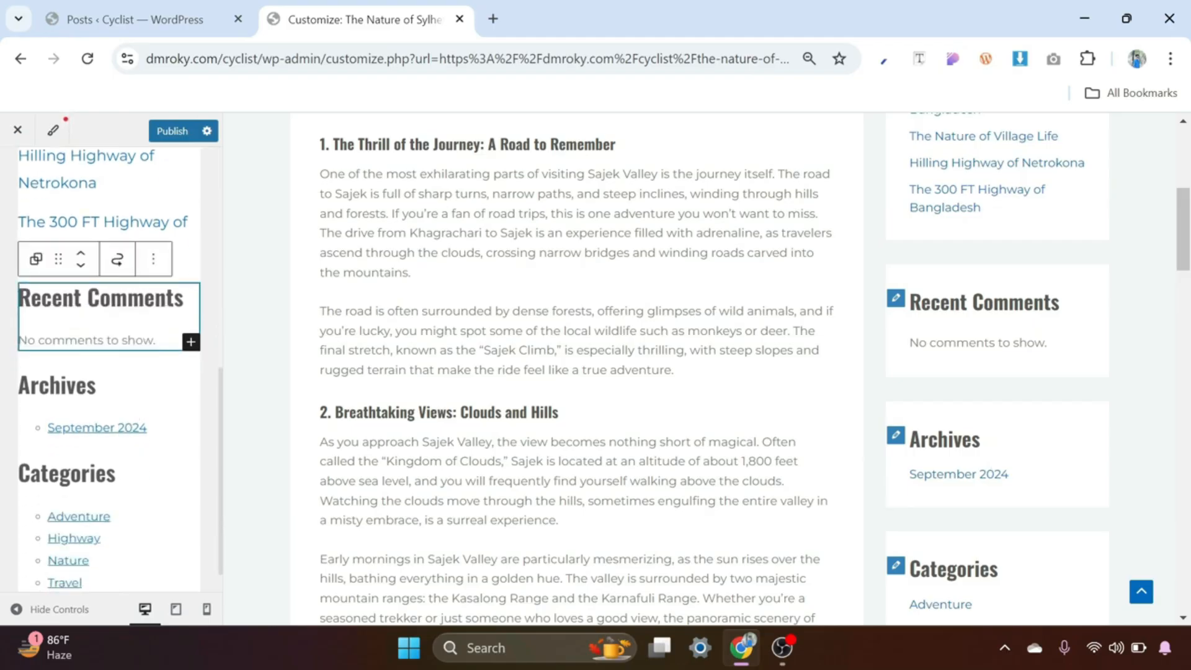
{"action": "left_click", "coordinate": [67, 385]}
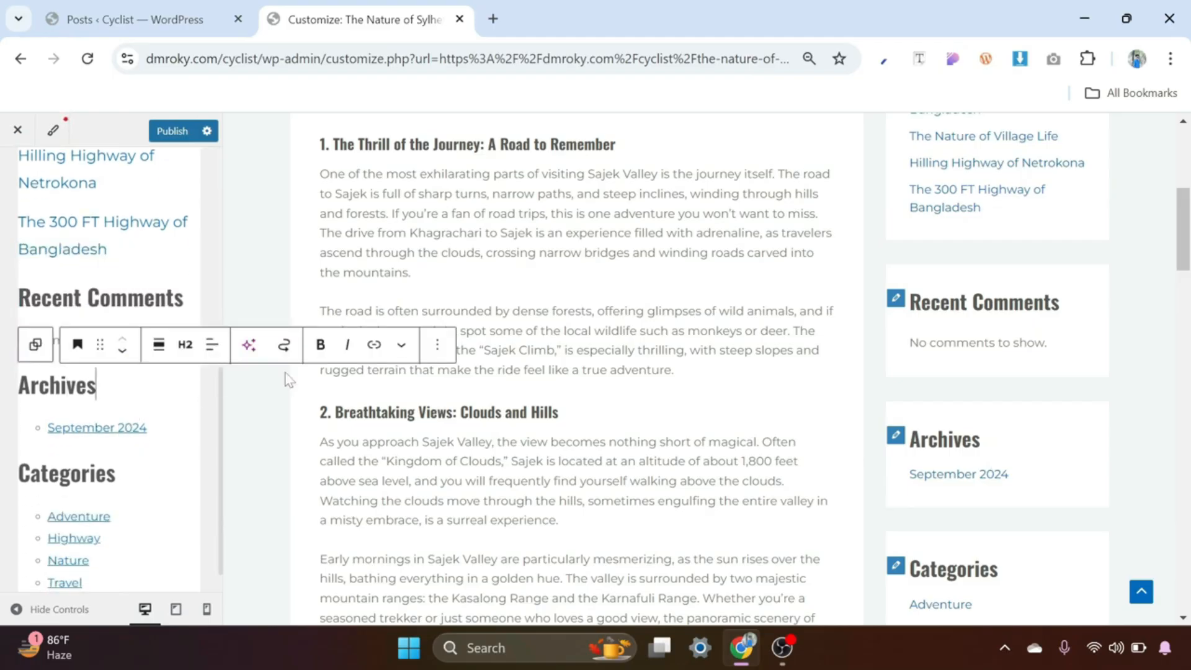
{"action": "left_click", "coordinate": [439, 347]}
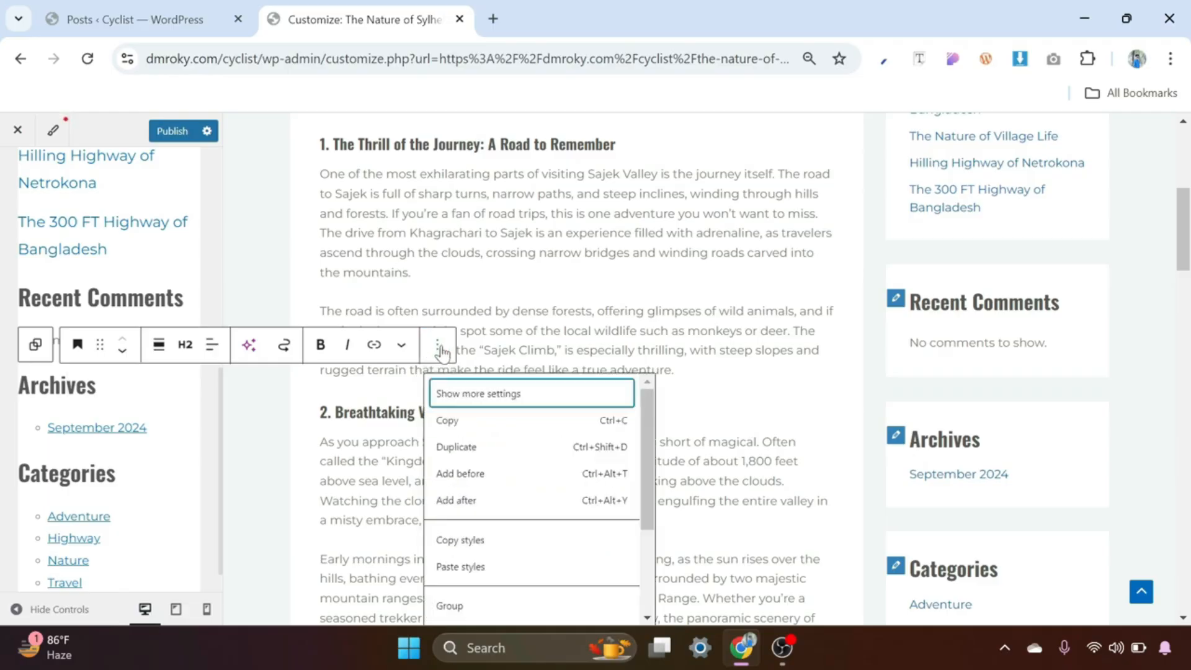
{"action": "scroll", "coordinate": [459, 589], "scroll_direction": "down", "scroll_amount": 2}
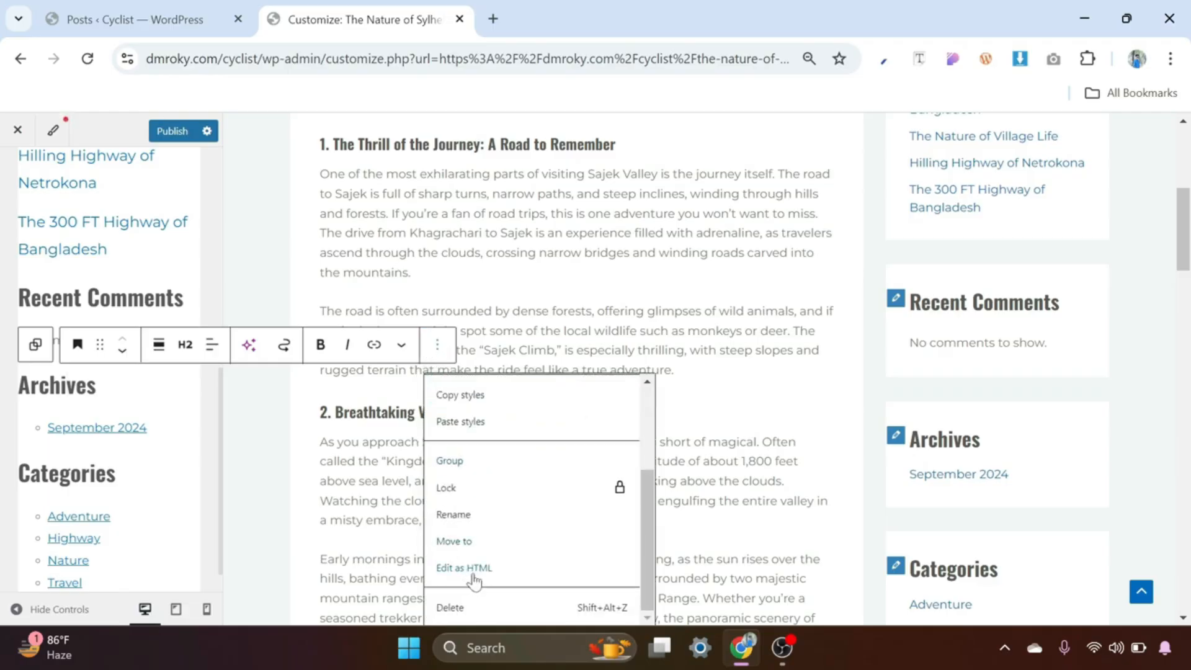
{"action": "left_click", "coordinate": [450, 607]}
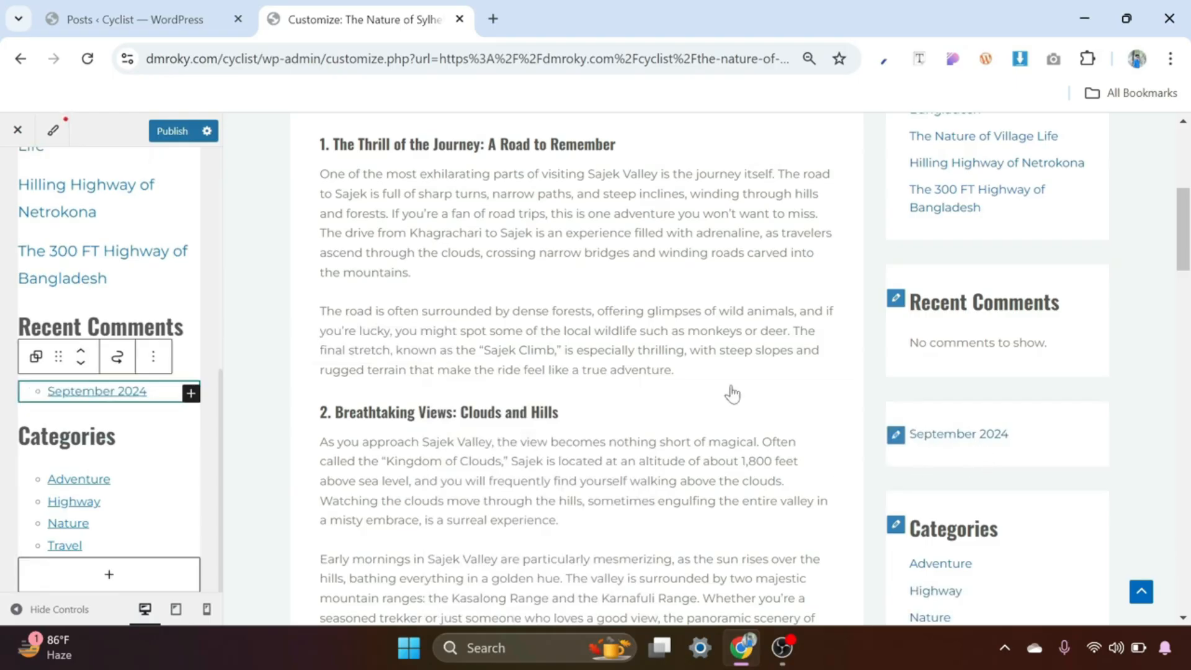
Delete the monthly archive list from the Main Sidebar and check the remaining widgets in the preview.
{"action": "left_click", "coordinate": [154, 356]}
{"action": "scroll", "coordinate": [236, 554], "scroll_direction": "down", "scroll_amount": 3}
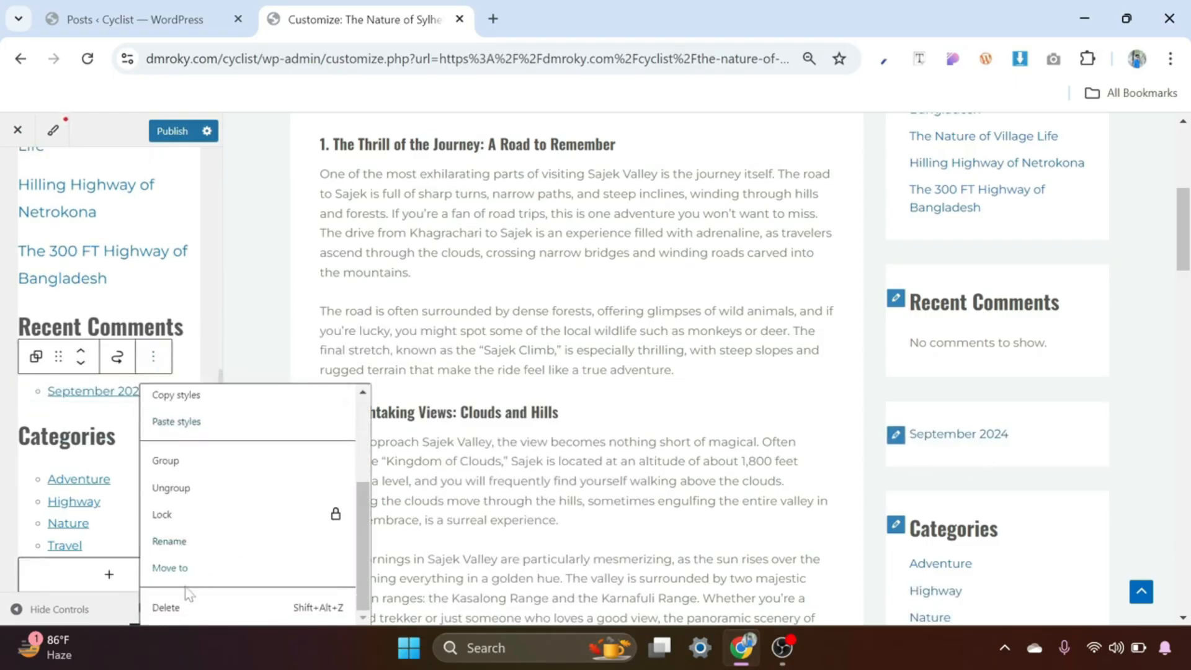
{"action": "left_click", "coordinate": [180, 609]}
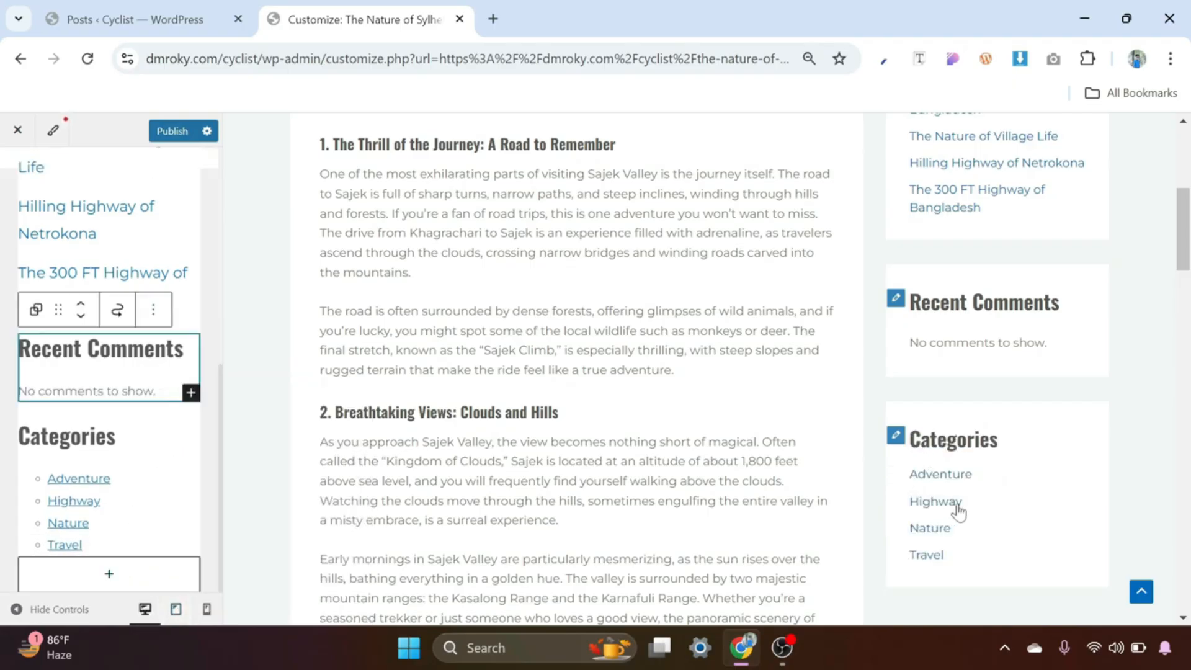
{"action": "scroll", "coordinate": [960, 511], "scroll_direction": "down", "scroll_amount": 4}
{"action": "scroll", "coordinate": [977, 441], "scroll_direction": "up", "scroll_amount": 7}
{"action": "scroll", "coordinate": [978, 441], "scroll_direction": "down", "scroll_amount": 5}
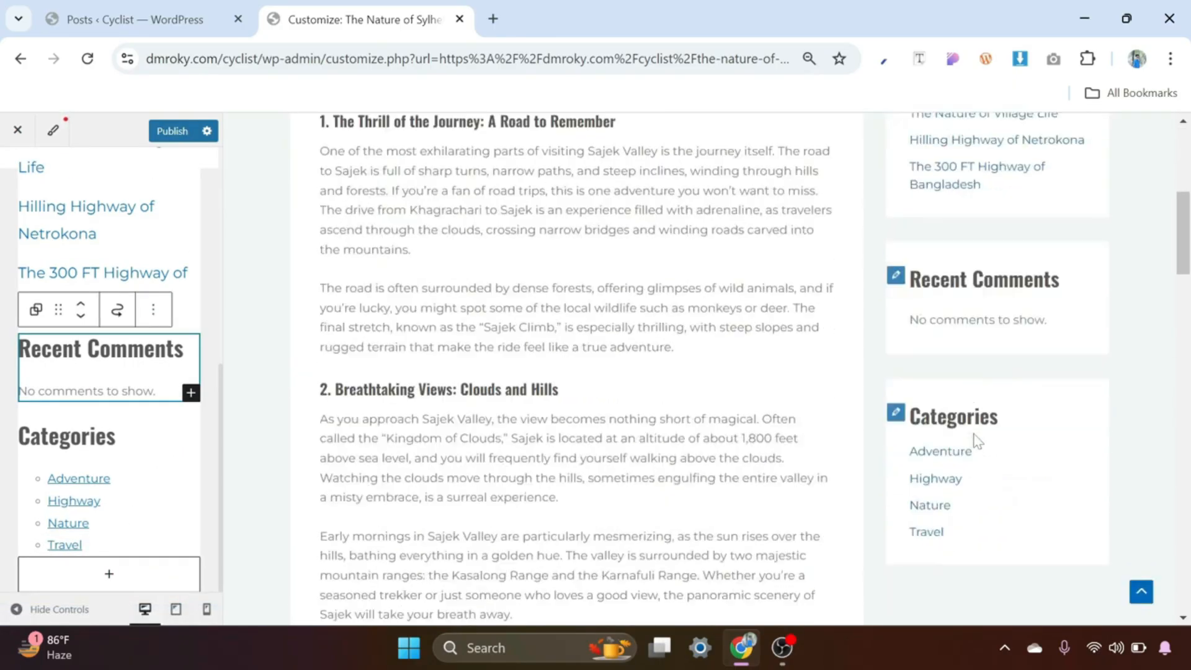
{"action": "scroll", "coordinate": [999, 428], "scroll_direction": "up", "scroll_amount": 2}
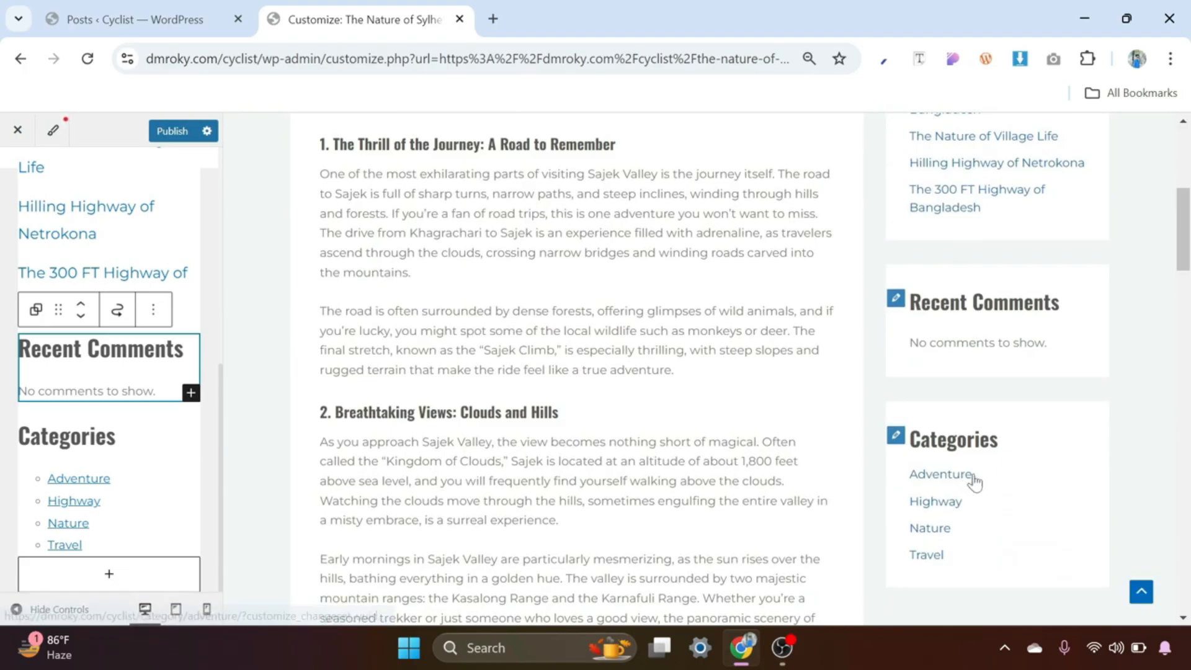
{"action": "scroll", "coordinate": [971, 483], "scroll_direction": "up", "scroll_amount": 6}
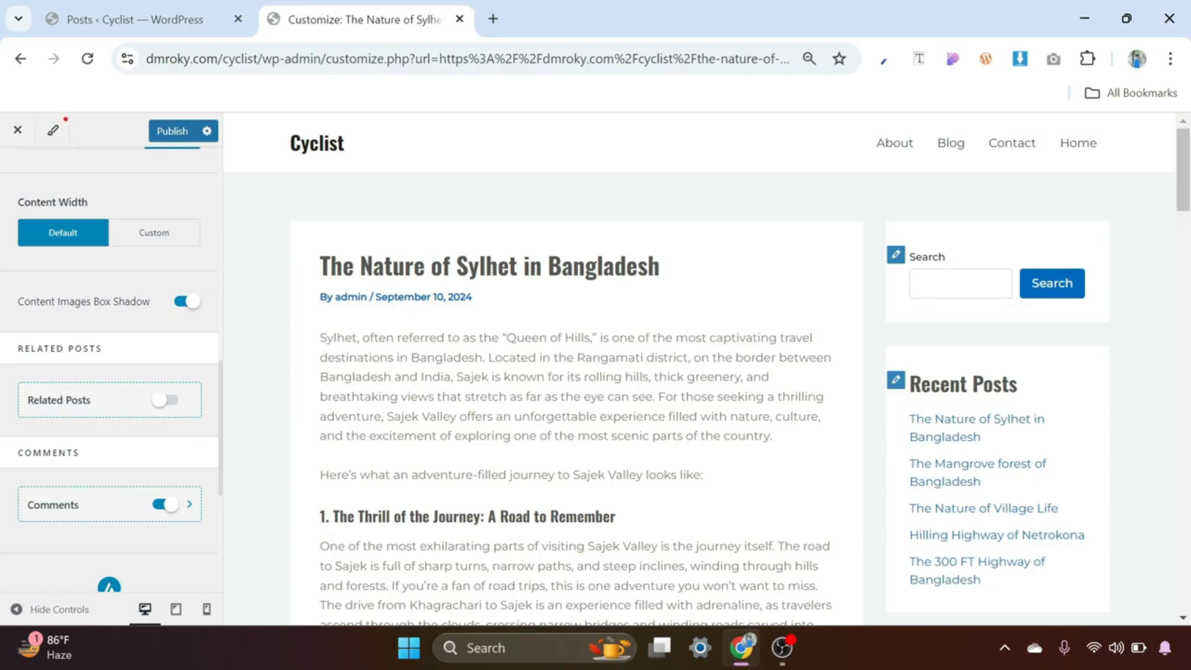
Review the article preview down to the comment form, along with the Related Posts and Comments settings of the single post.
{"action": "scroll", "coordinate": [494, 415], "scroll_direction": "down", "scroll_amount": 12}
{"action": "scroll", "coordinate": [494, 416], "scroll_direction": "up", "scroll_amount": 13}
{"action": "scroll", "coordinate": [577, 372], "scroll_direction": "down", "scroll_amount": 20}
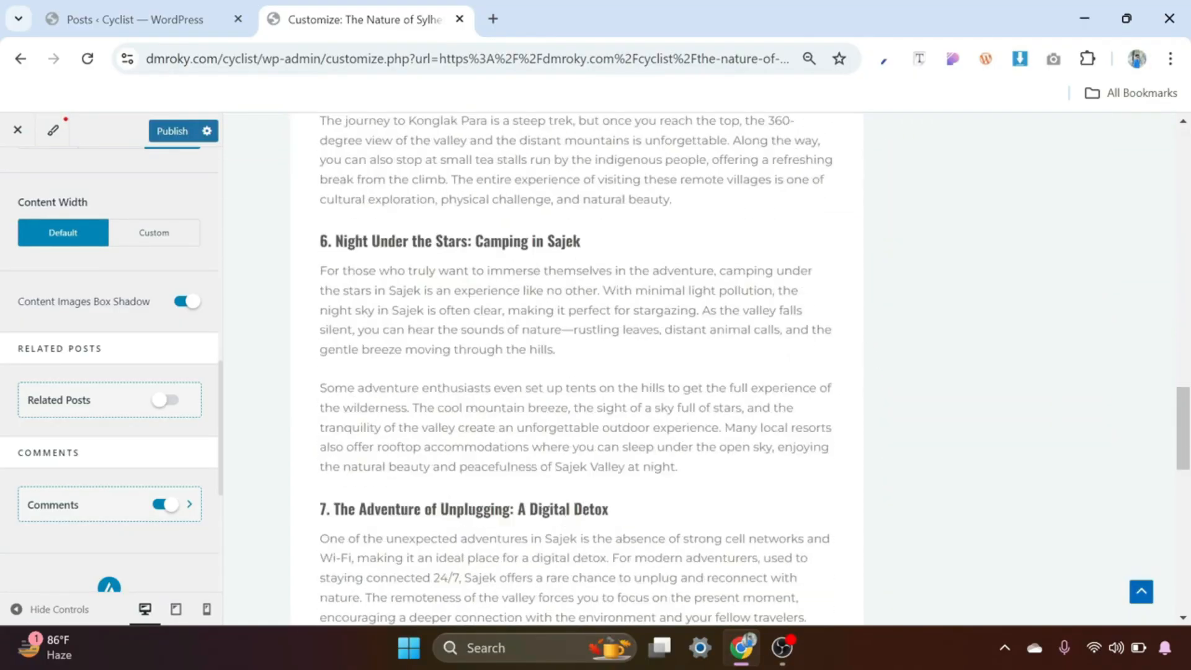
{"action": "scroll", "coordinate": [445, 474], "scroll_direction": "down", "scroll_amount": 10}
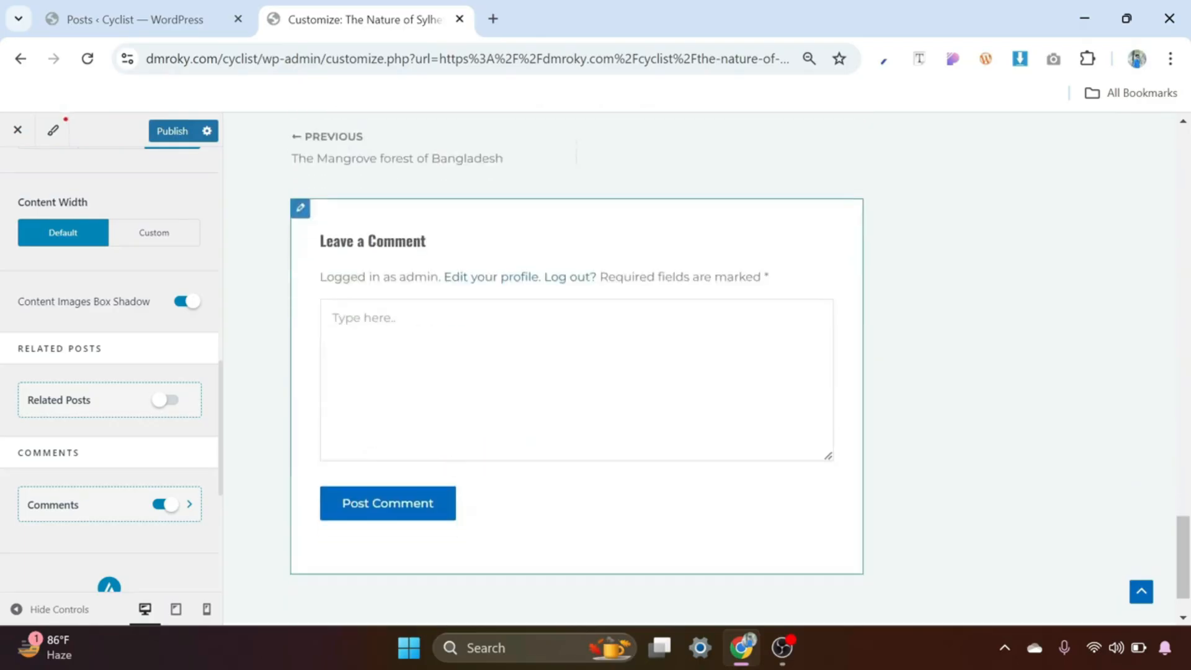
{"action": "scroll", "coordinate": [89, 392], "scroll_direction": "down", "scroll_amount": 3}
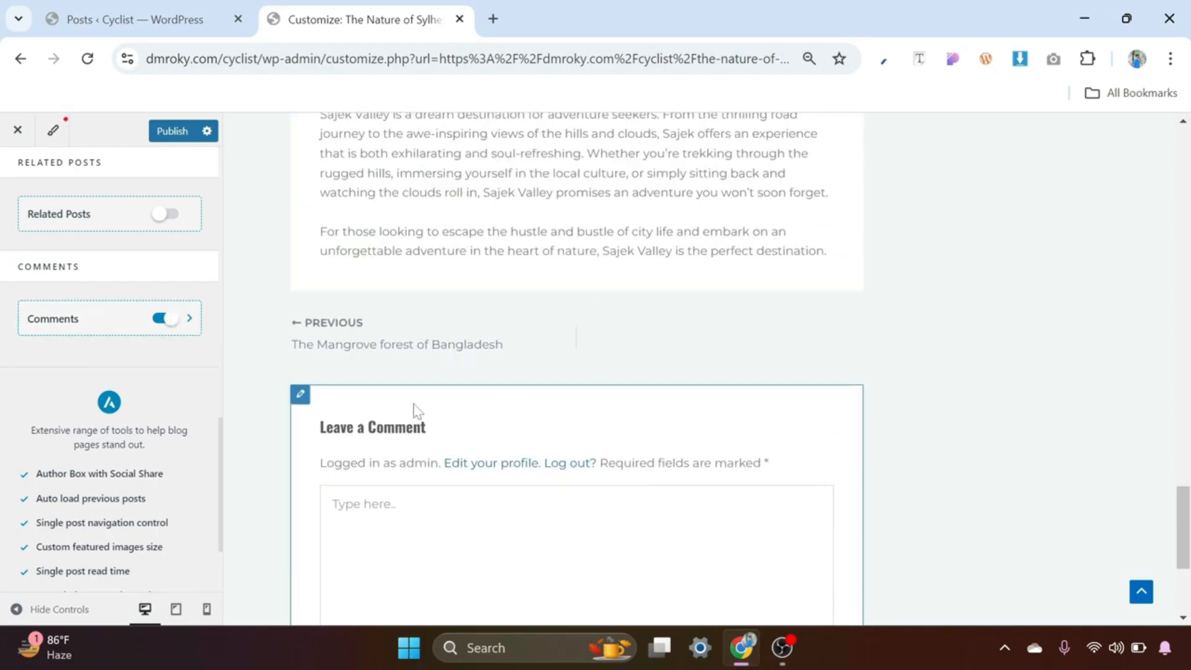
{"action": "scroll", "coordinate": [399, 372], "scroll_direction": "up", "scroll_amount": 20}
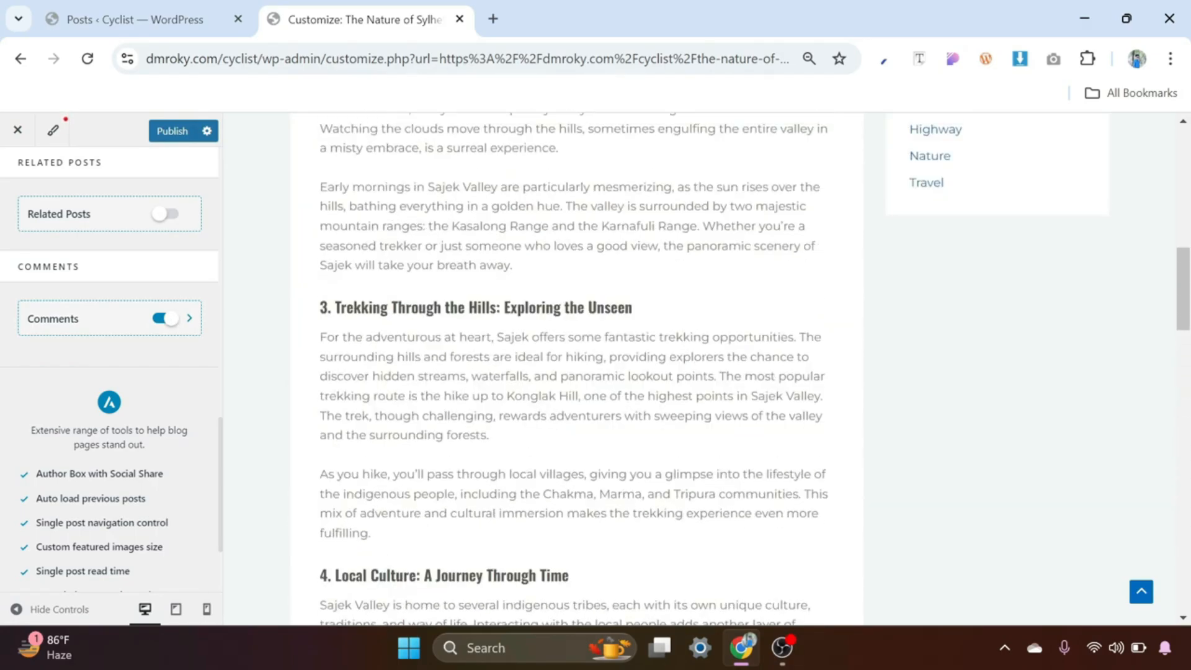
{"action": "scroll", "coordinate": [458, 384], "scroll_direction": "up", "scroll_amount": 8}
{"action": "scroll", "coordinate": [452, 380], "scroll_direction": "up", "scroll_amount": 5}
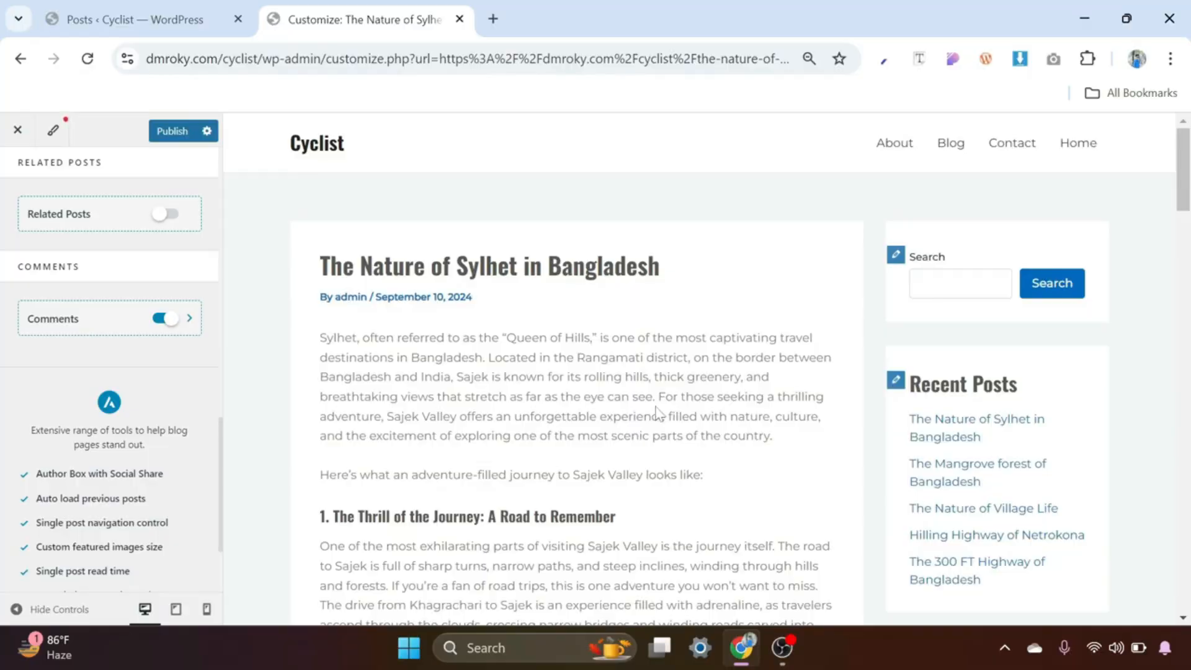
{"action": "scroll", "coordinate": [659, 412], "scroll_direction": "down", "scroll_amount": 3}
{"action": "scroll", "coordinate": [662, 398], "scroll_direction": "up", "scroll_amount": 3}
Open the Post Title Area settings of the single post, show the Featured Image in its structure and check the preview.
{"action": "scroll", "coordinate": [138, 406], "scroll_direction": "up", "scroll_amount": 5}
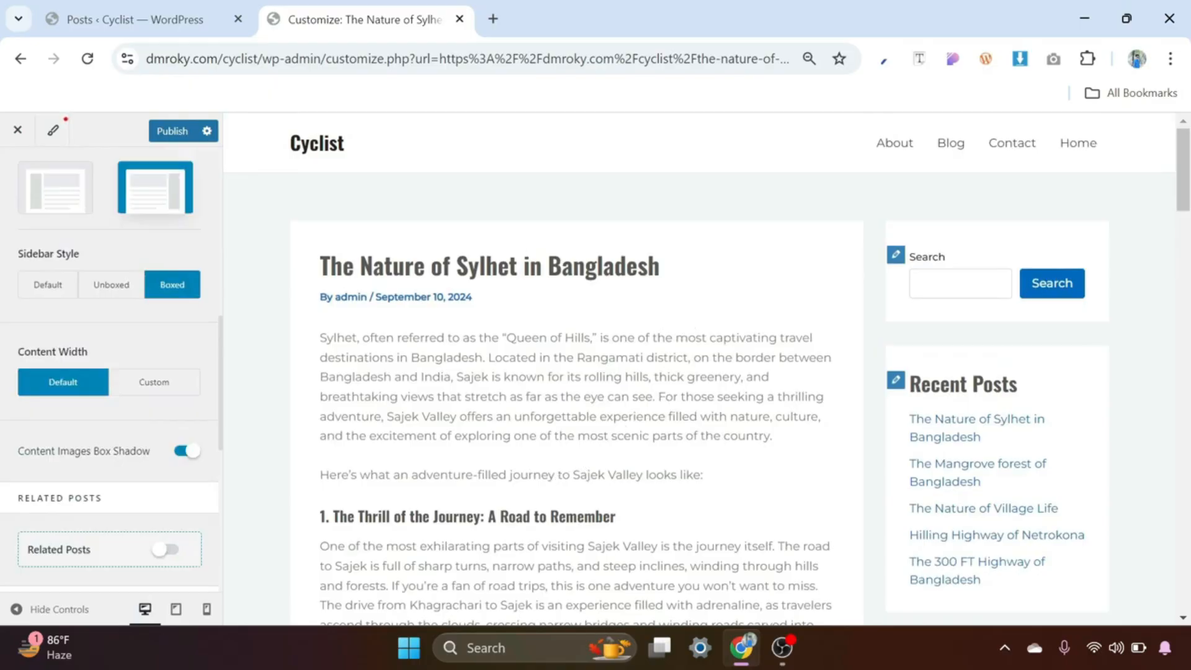
{"action": "scroll", "coordinate": [147, 341], "scroll_direction": "up", "scroll_amount": 5}
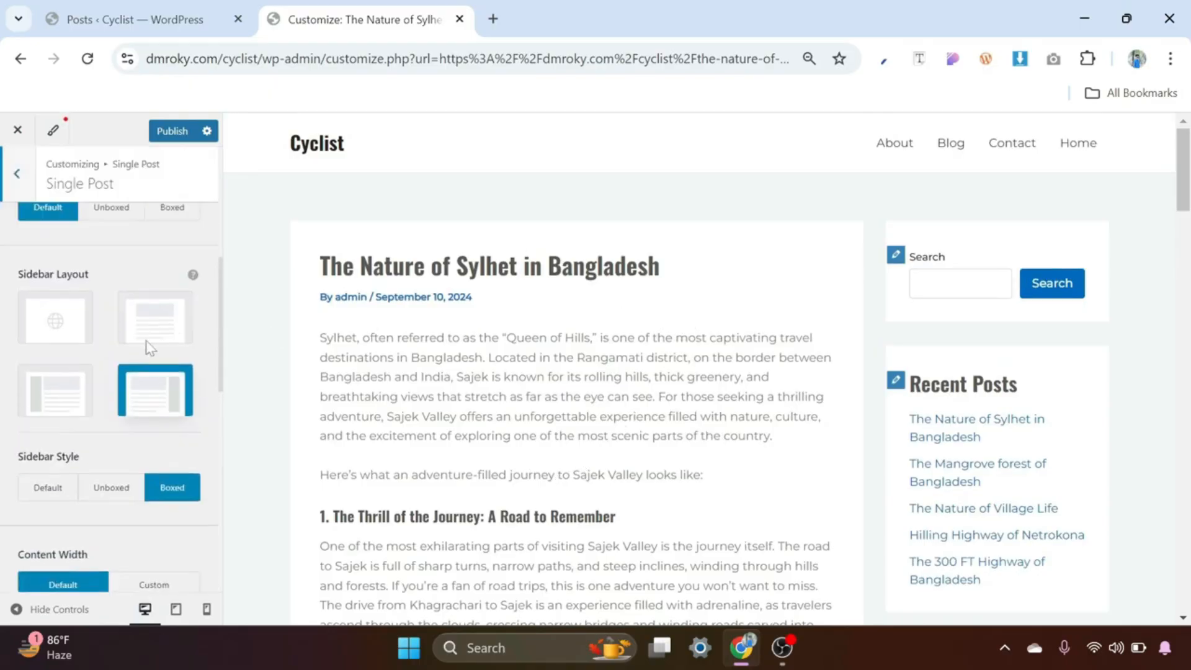
{"action": "scroll", "coordinate": [146, 341], "scroll_direction": "up", "scroll_amount": 2}
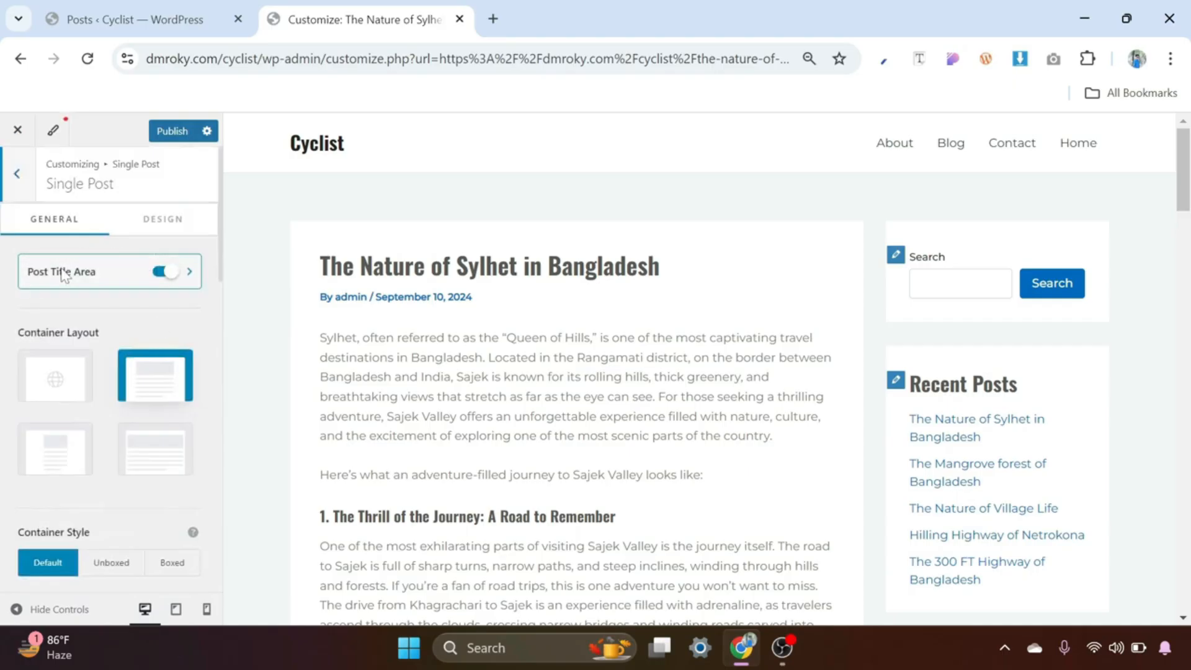
{"action": "left_click", "coordinate": [190, 277]}
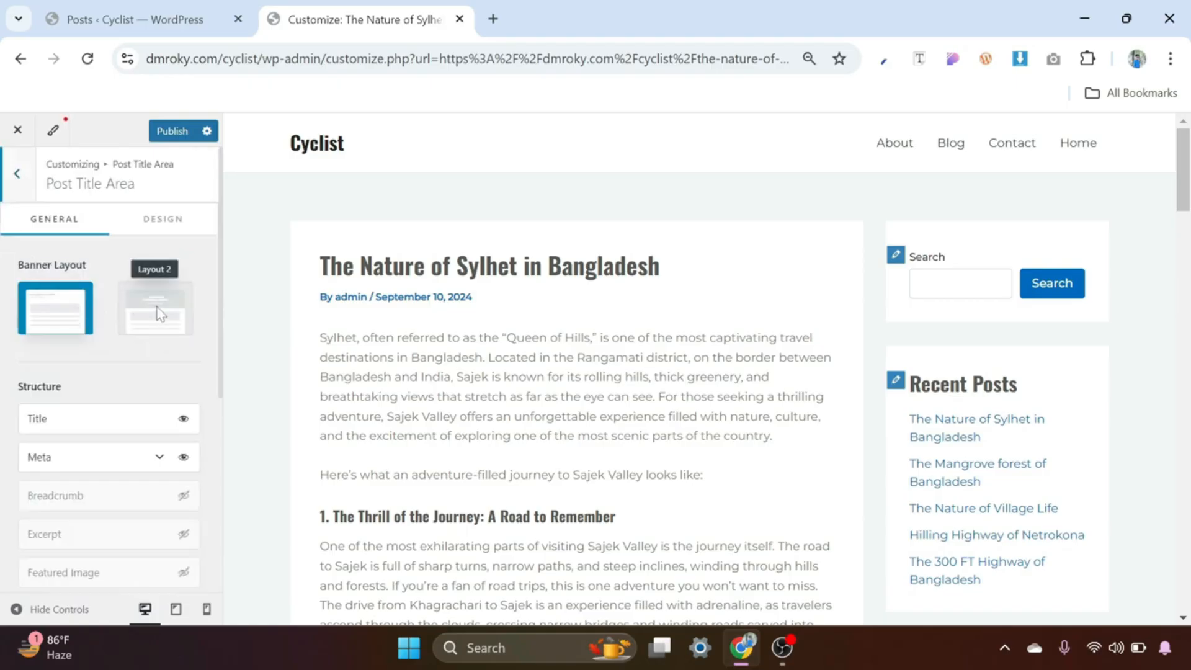
{"action": "scroll", "coordinate": [79, 481], "scroll_direction": "down", "scroll_amount": 1}
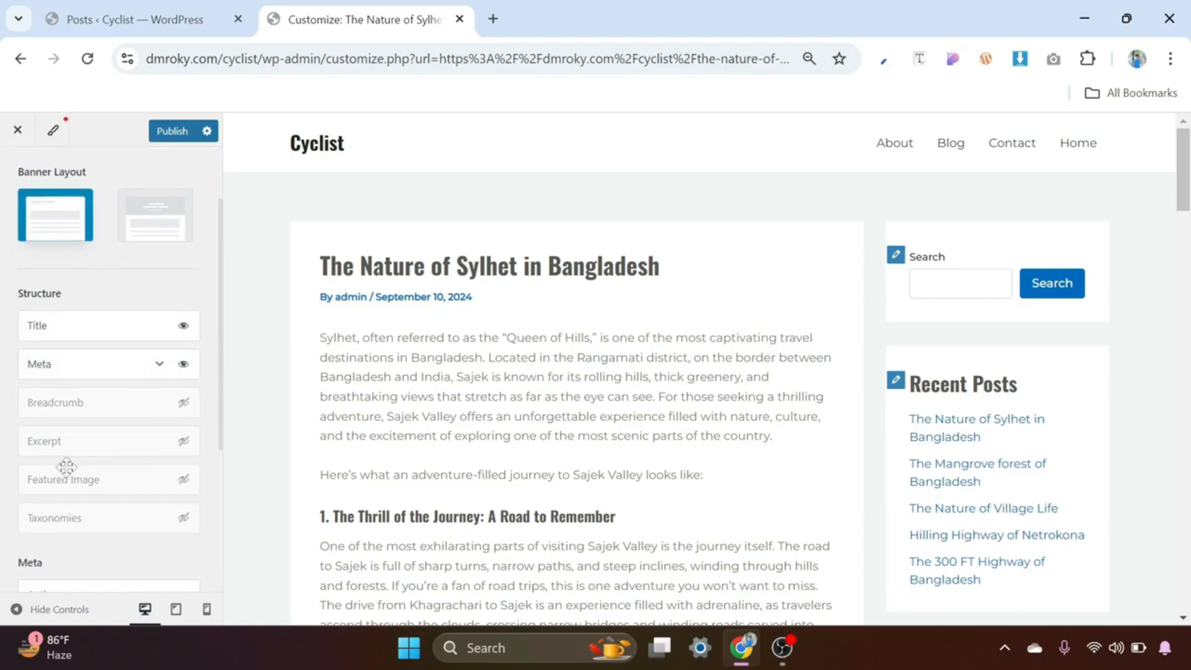
{"action": "left_click", "coordinate": [183, 480]}
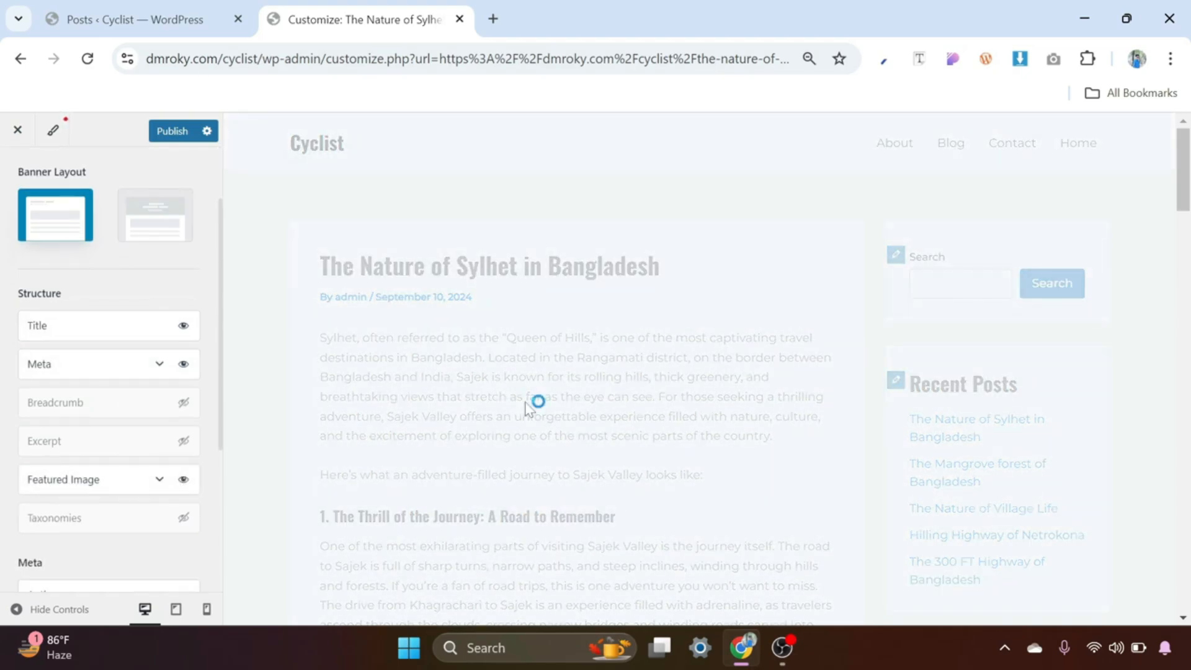
{"action": "scroll", "coordinate": [656, 378], "scroll_direction": "down", "scroll_amount": 1}
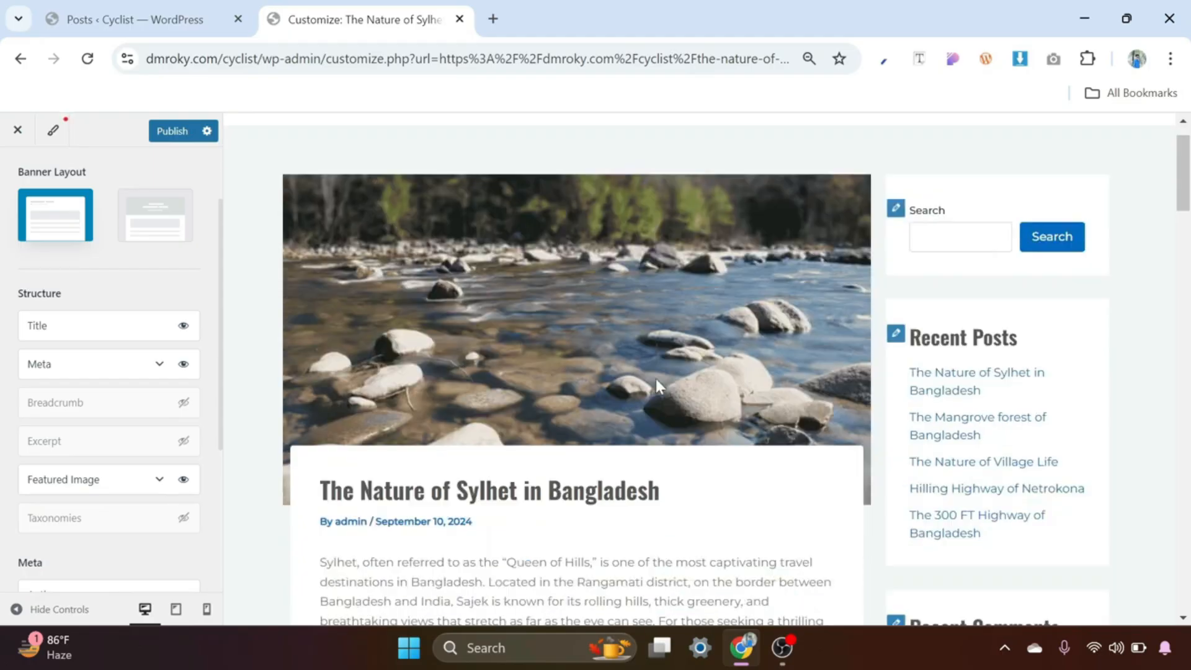
{"action": "scroll", "coordinate": [657, 382], "scroll_direction": "down", "scroll_amount": 3}
{"action": "scroll", "coordinate": [558, 388], "scroll_direction": "up", "scroll_amount": 4}
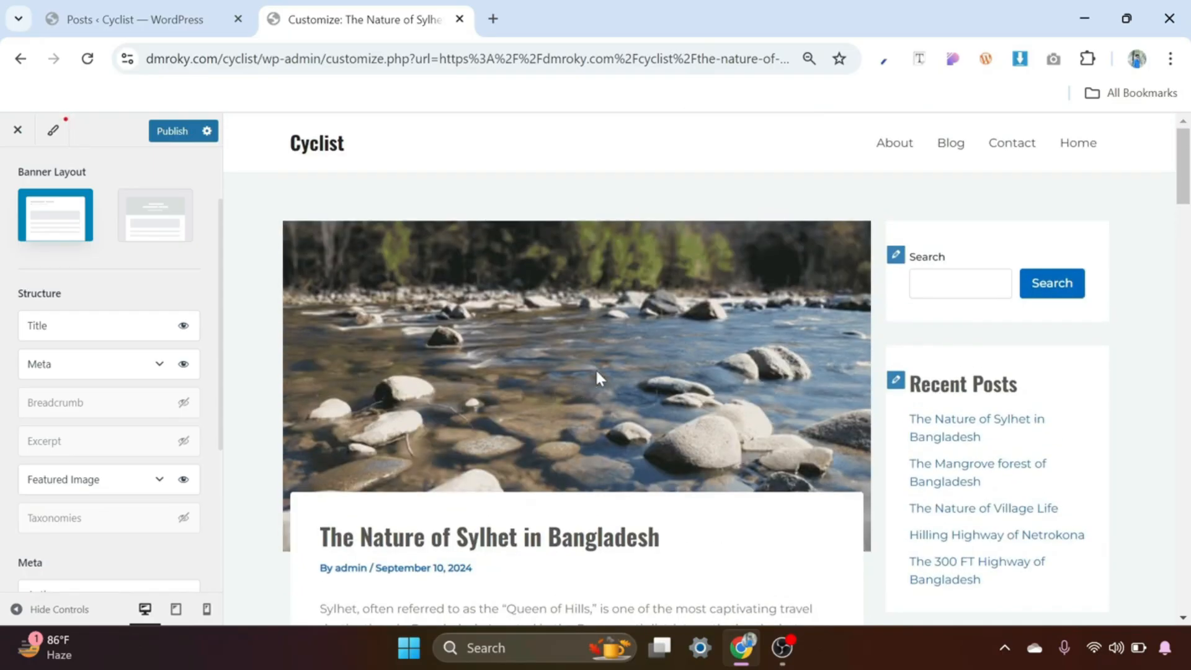
{"action": "scroll", "coordinate": [596, 375], "scroll_direction": "down", "scroll_amount": 2}
{"action": "scroll", "coordinate": [562, 366], "scroll_direction": "up", "scroll_amount": 2}
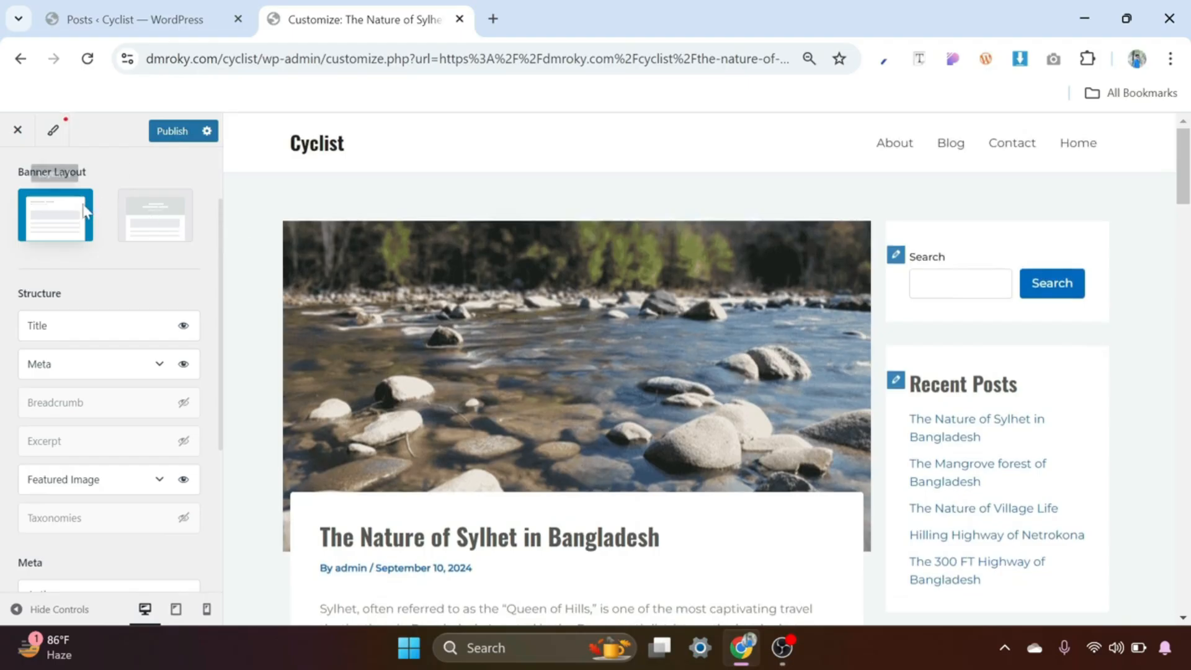
Try banner Layout 2 for the post title area, review it in the preview and switch back to Layout 1.
{"action": "left_click", "coordinate": [165, 215]}
{"action": "left_click", "coordinate": [166, 216]}
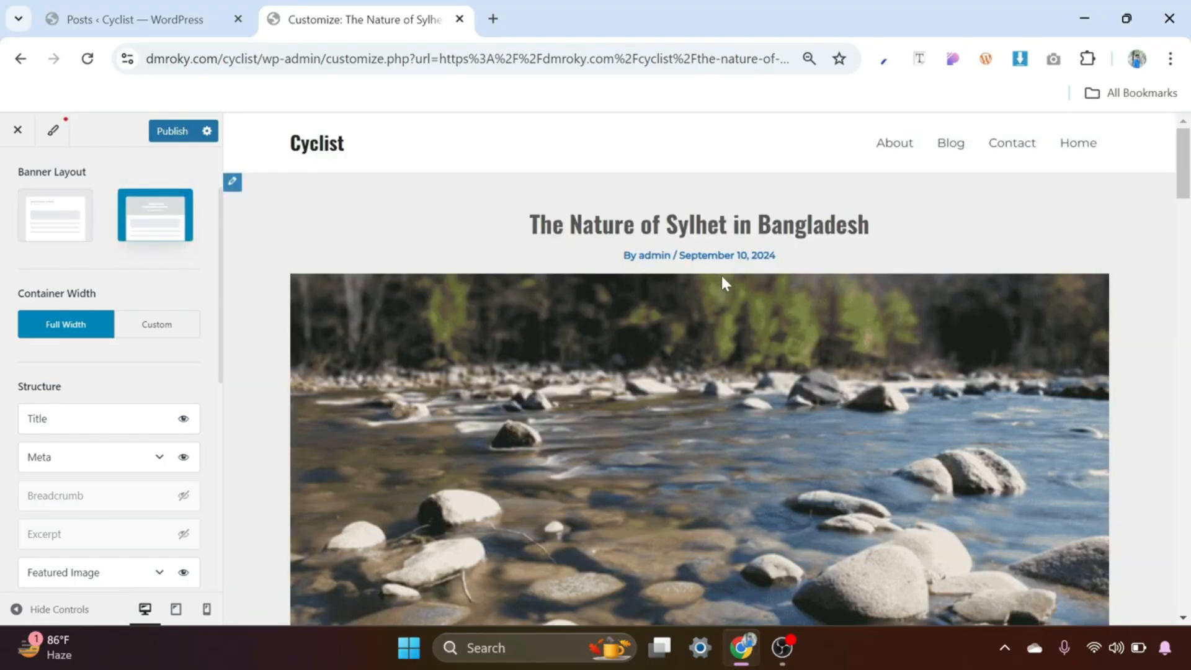
{"action": "scroll", "coordinate": [723, 283], "scroll_direction": "down", "scroll_amount": 10}
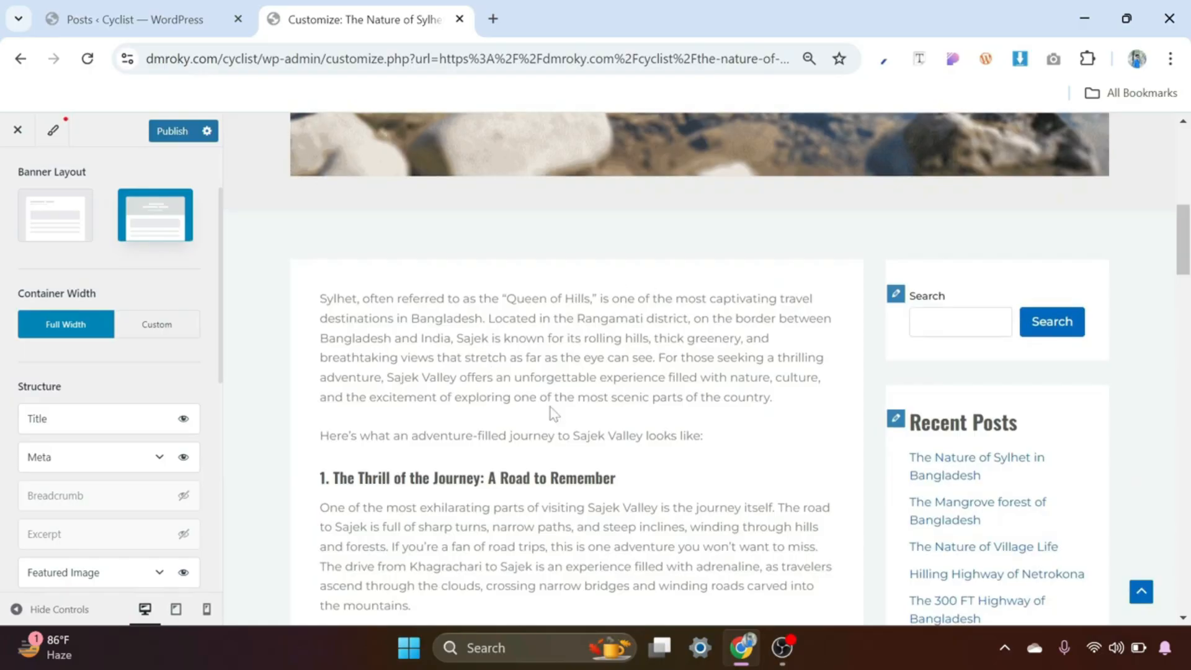
{"action": "scroll", "coordinate": [722, 351], "scroll_direction": "up", "scroll_amount": 5}
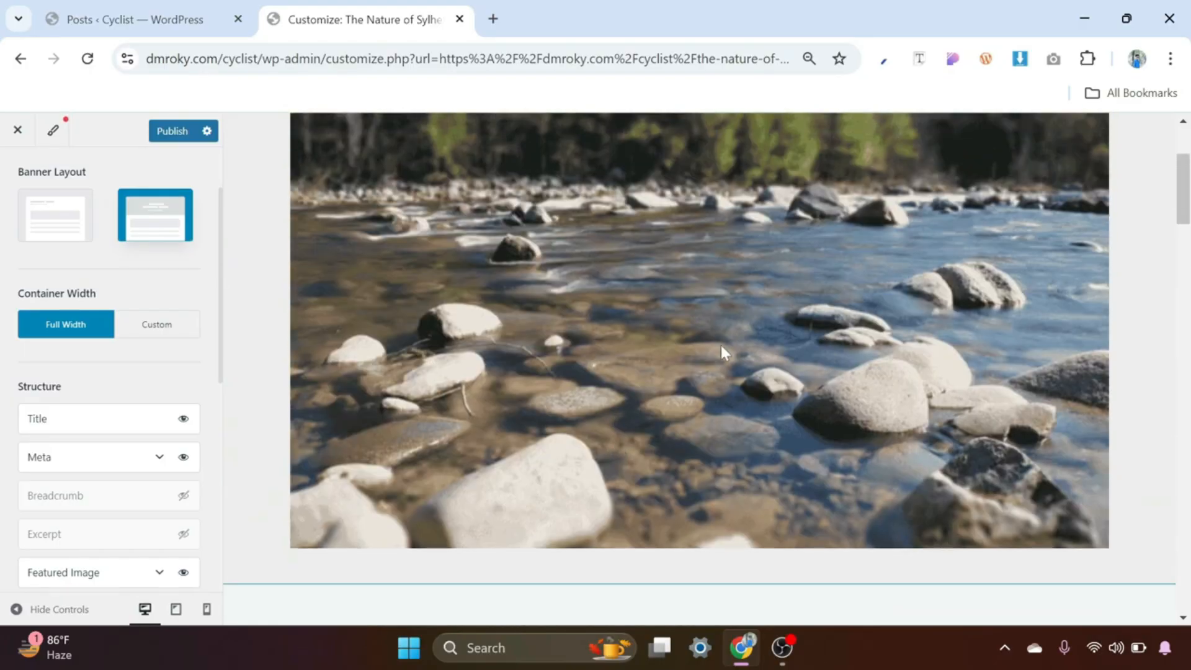
{"action": "left_click", "coordinate": [56, 217]}
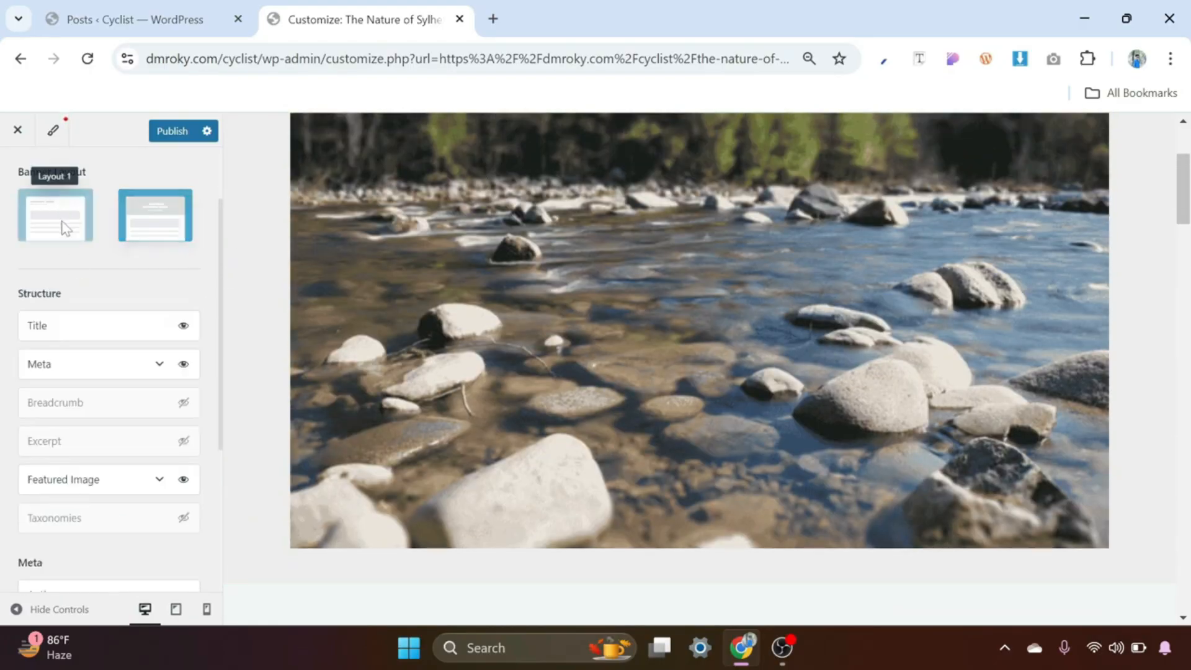
{"action": "left_click", "coordinate": [64, 228]}
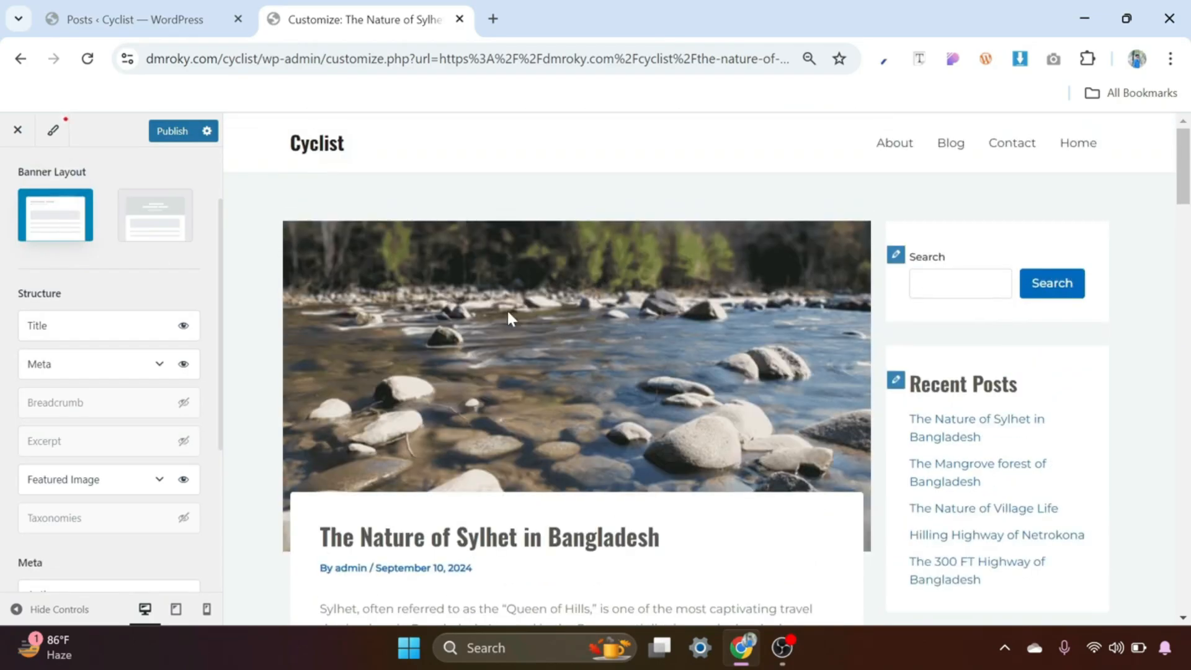
Show the Taxonomies element in the structure of the post title area.
{"action": "scroll", "coordinate": [107, 477], "scroll_direction": "down", "scroll_amount": 2}
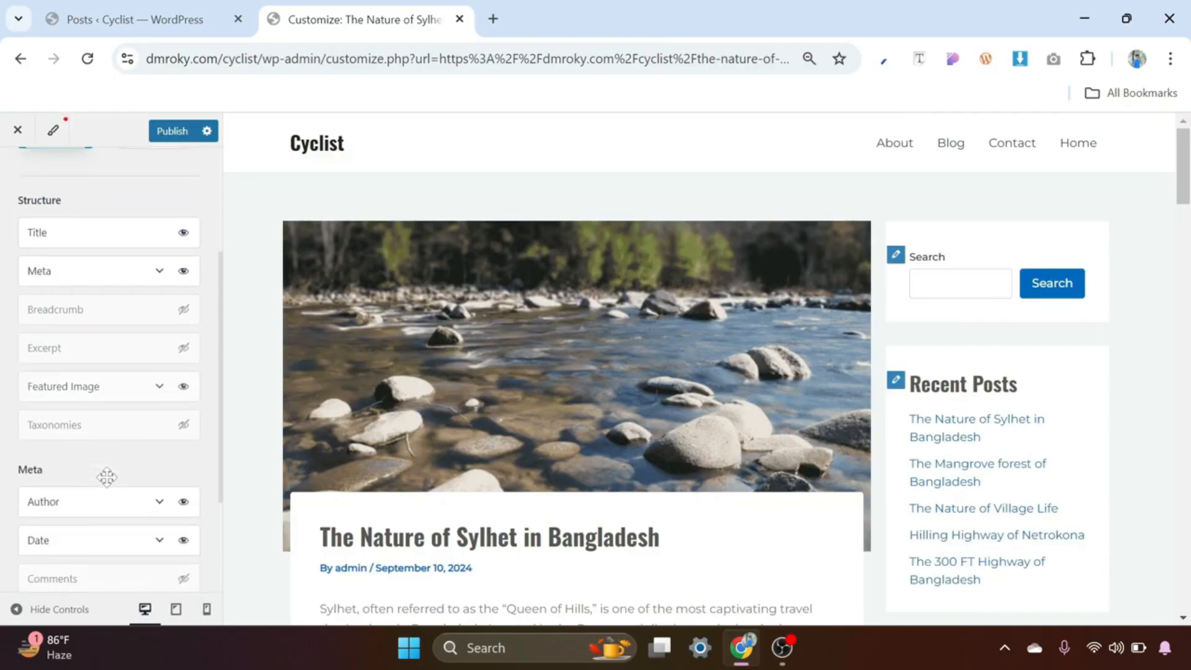
{"action": "left_click", "coordinate": [183, 426]}
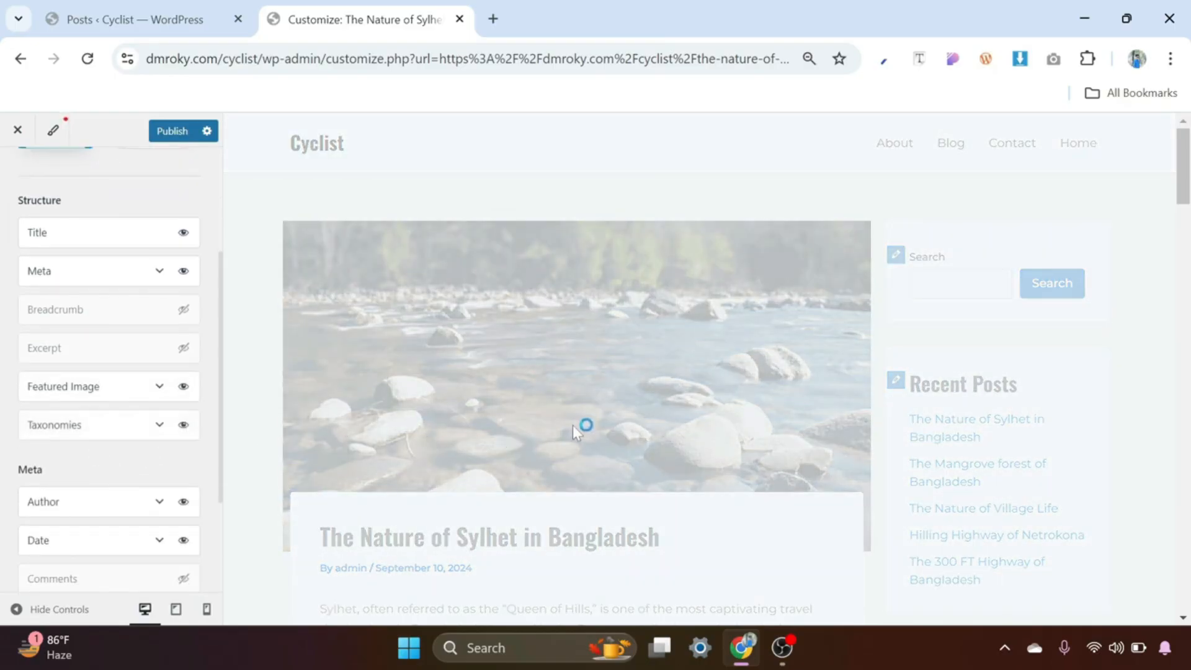
Review the structure, meta and horizontal alignment settings of the post title area alongside the article preview.
{"action": "scroll", "coordinate": [126, 488], "scroll_direction": "down", "scroll_amount": 1}
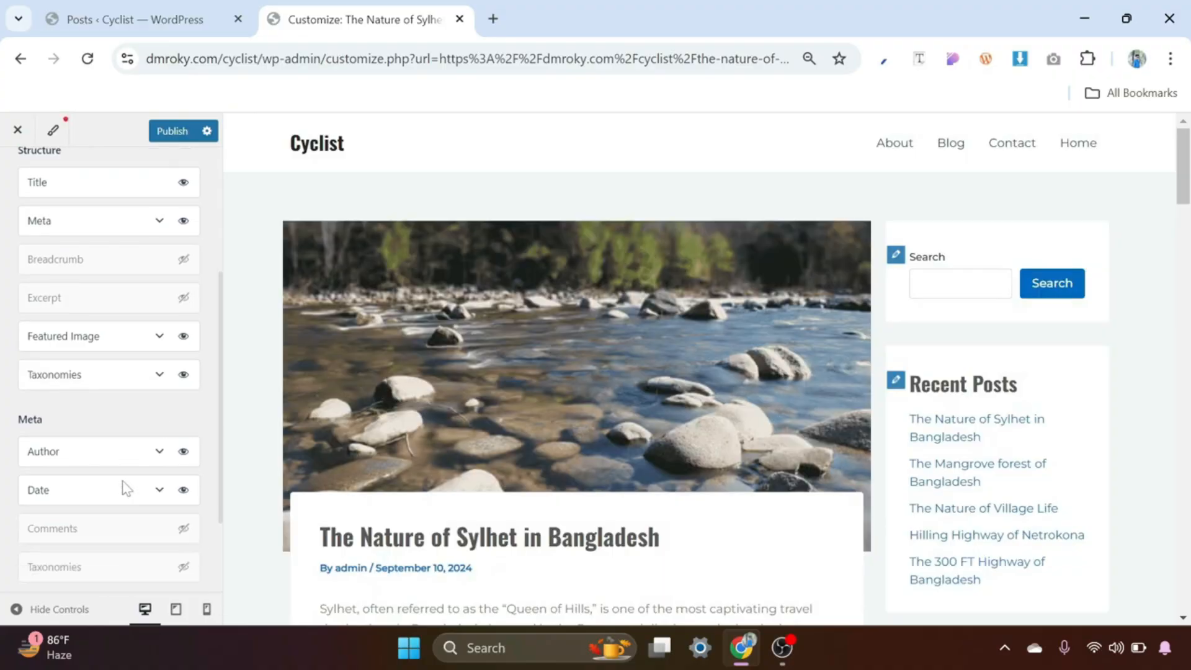
{"action": "scroll", "coordinate": [126, 488], "scroll_direction": "down", "scroll_amount": 1}
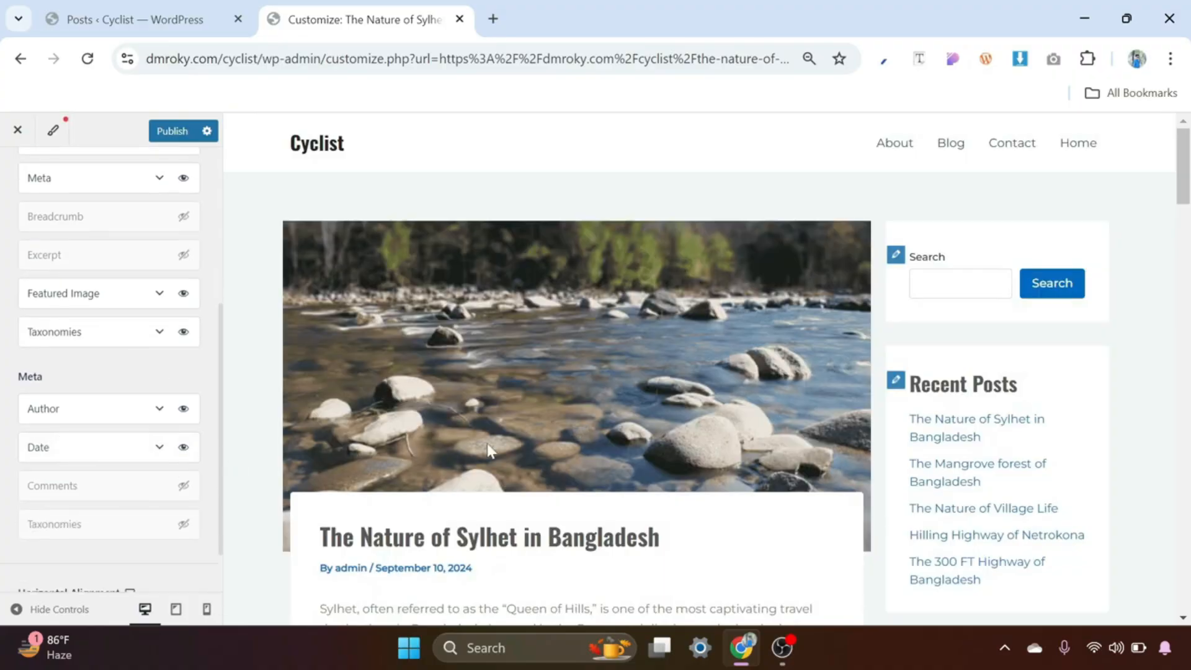
{"action": "scroll", "coordinate": [488, 448], "scroll_direction": "down", "scroll_amount": 3}
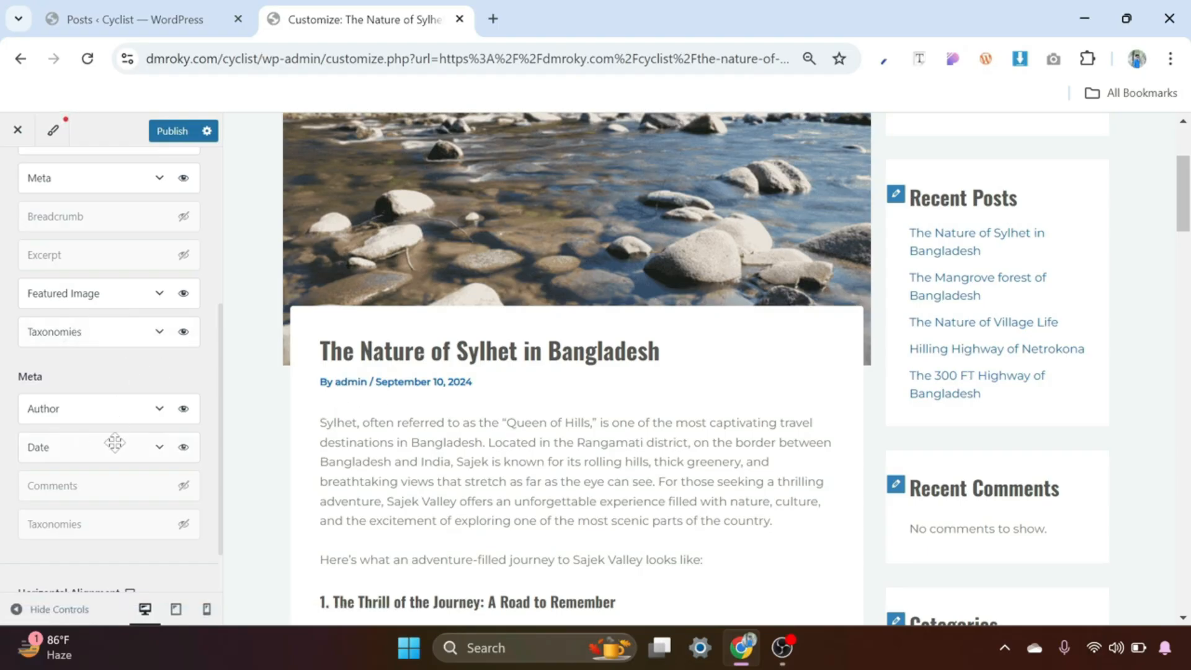
{"action": "scroll", "coordinate": [143, 441], "scroll_direction": "down", "scroll_amount": 1}
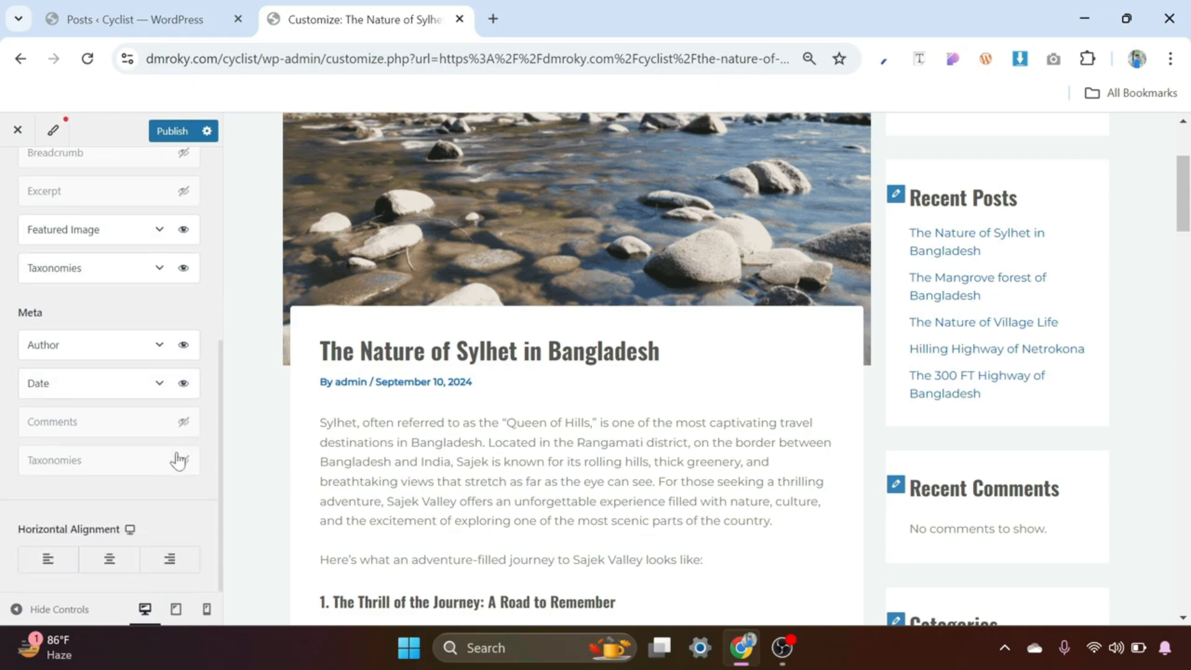
{"action": "scroll", "coordinate": [134, 440], "scroll_direction": "up", "scroll_amount": 5}
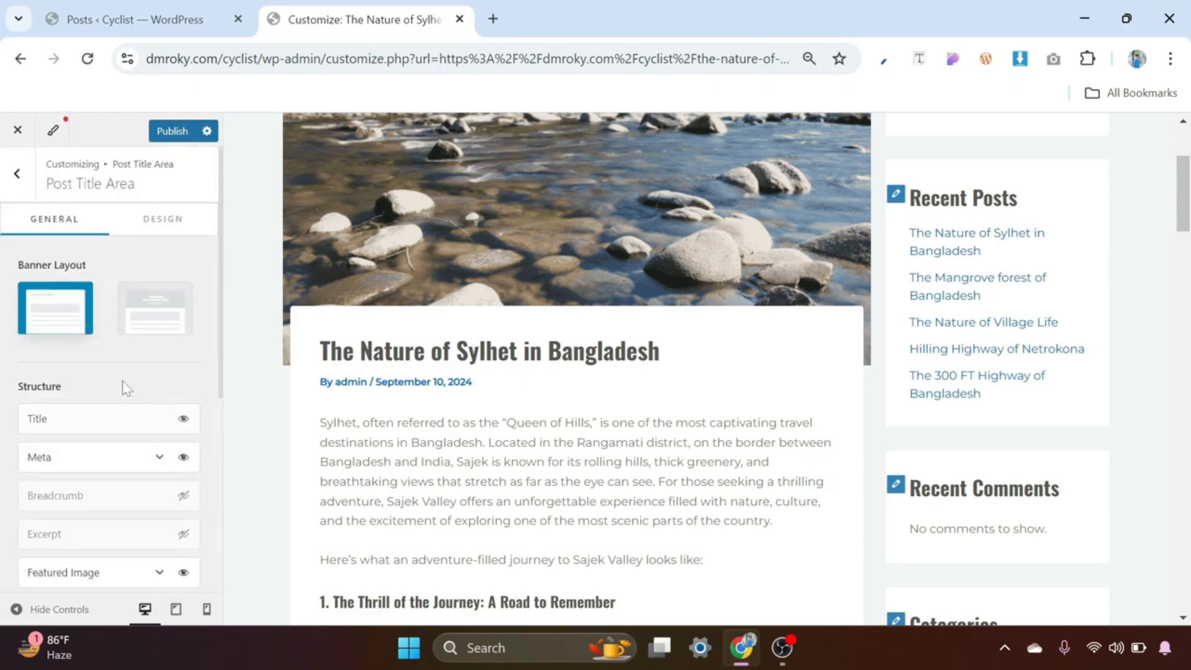
Review the design settings of the post title area, covering inner elements spacing, colors and fonts.
{"action": "left_click", "coordinate": [160, 227]}
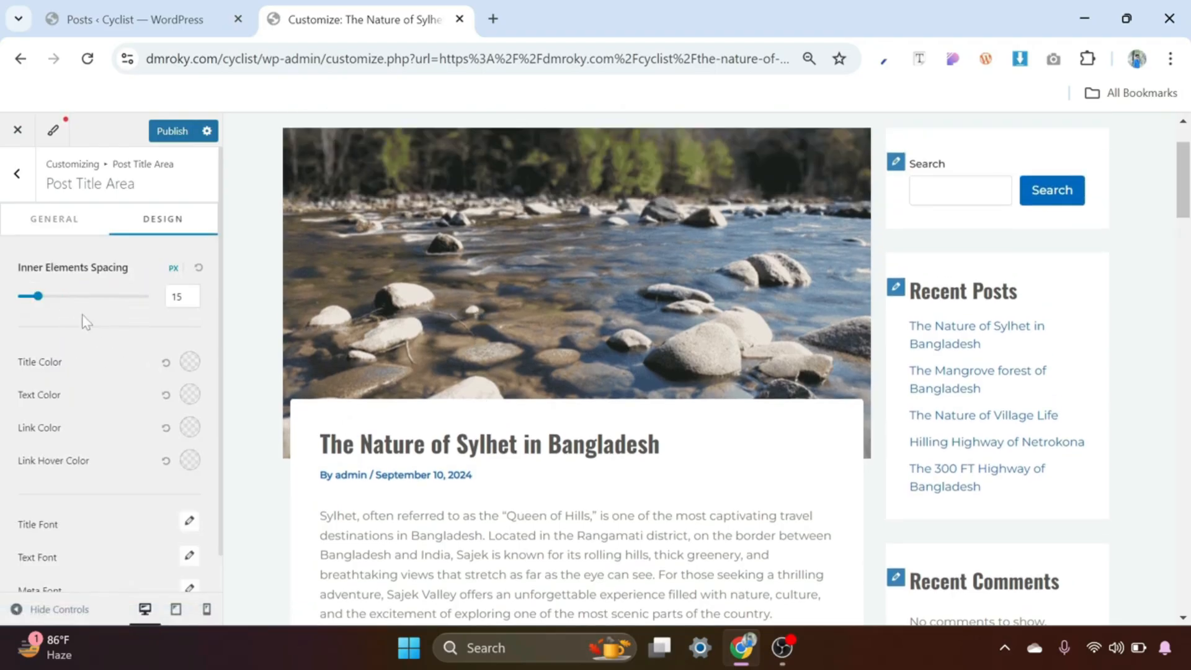
{"action": "scroll", "coordinate": [386, 415], "scroll_direction": "down", "scroll_amount": 2}
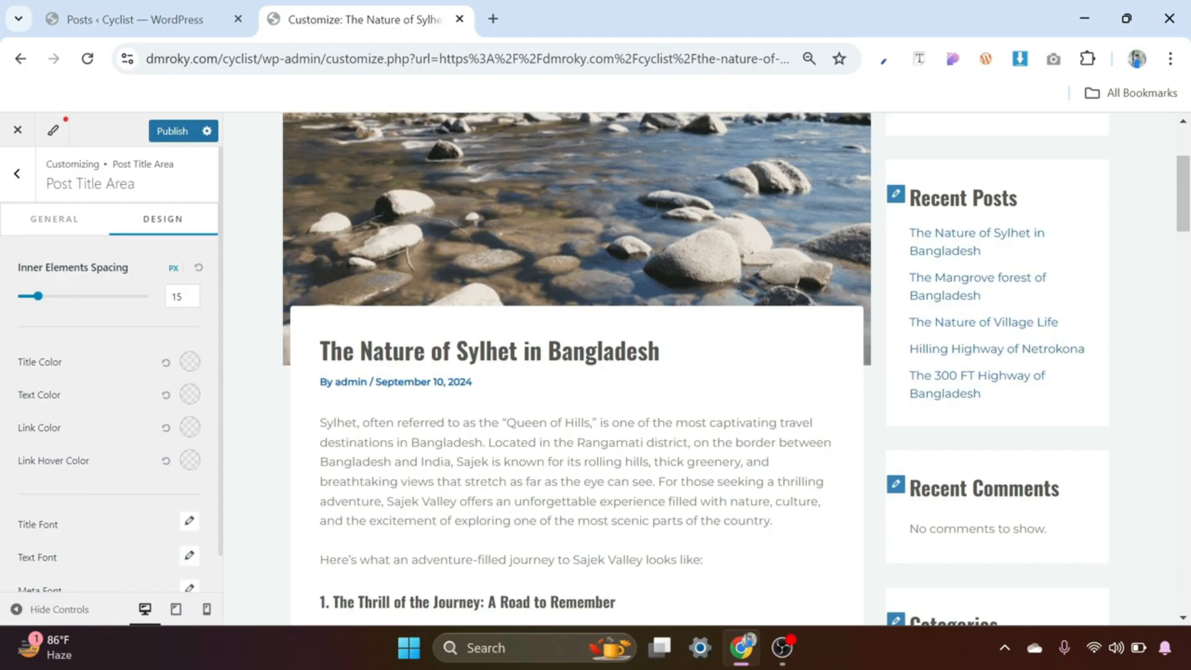
{"action": "left_click", "coordinate": [182, 296]}
{"action": "scroll", "coordinate": [131, 400], "scroll_direction": "down", "scroll_amount": 1}
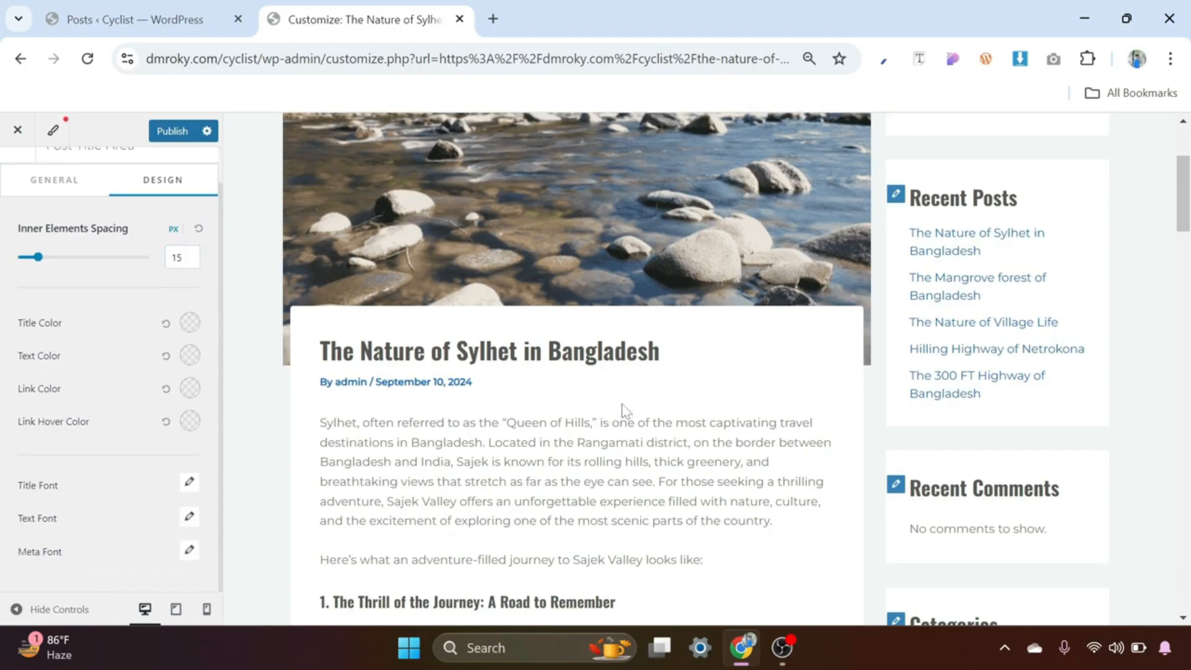
{"action": "scroll", "coordinate": [632, 404], "scroll_direction": "up", "scroll_amount": 3}
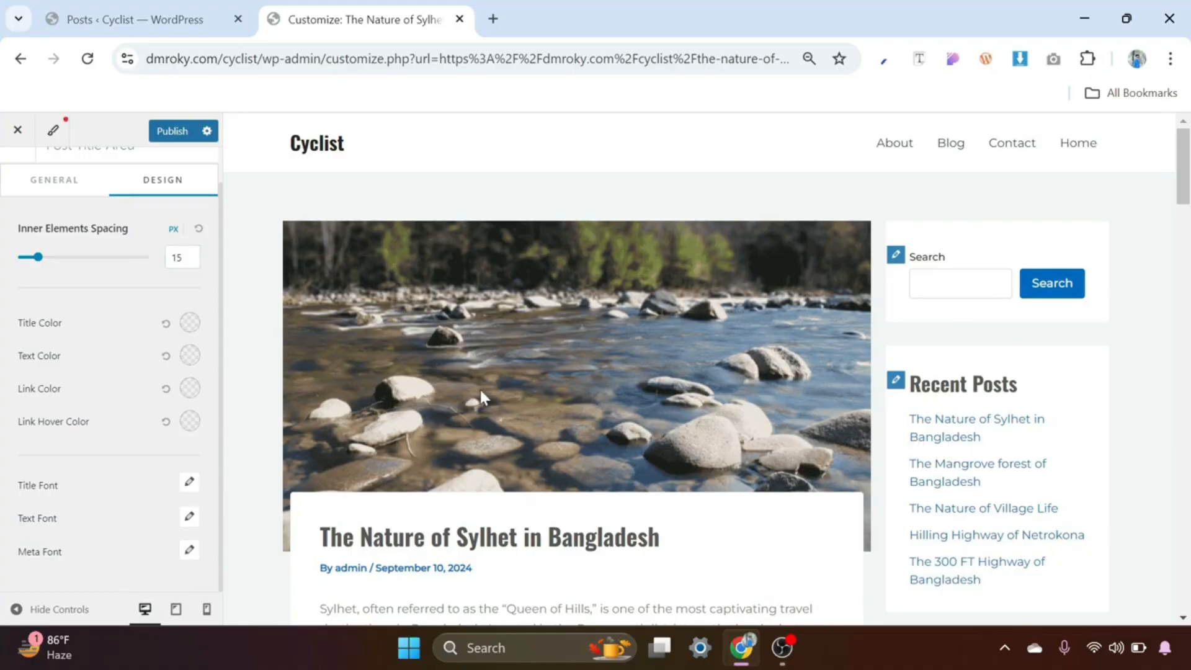
Check the article and sidebar in the single post preview and publish the customizer changes.
{"action": "scroll", "coordinate": [520, 433], "scroll_direction": "down", "scroll_amount": 2}
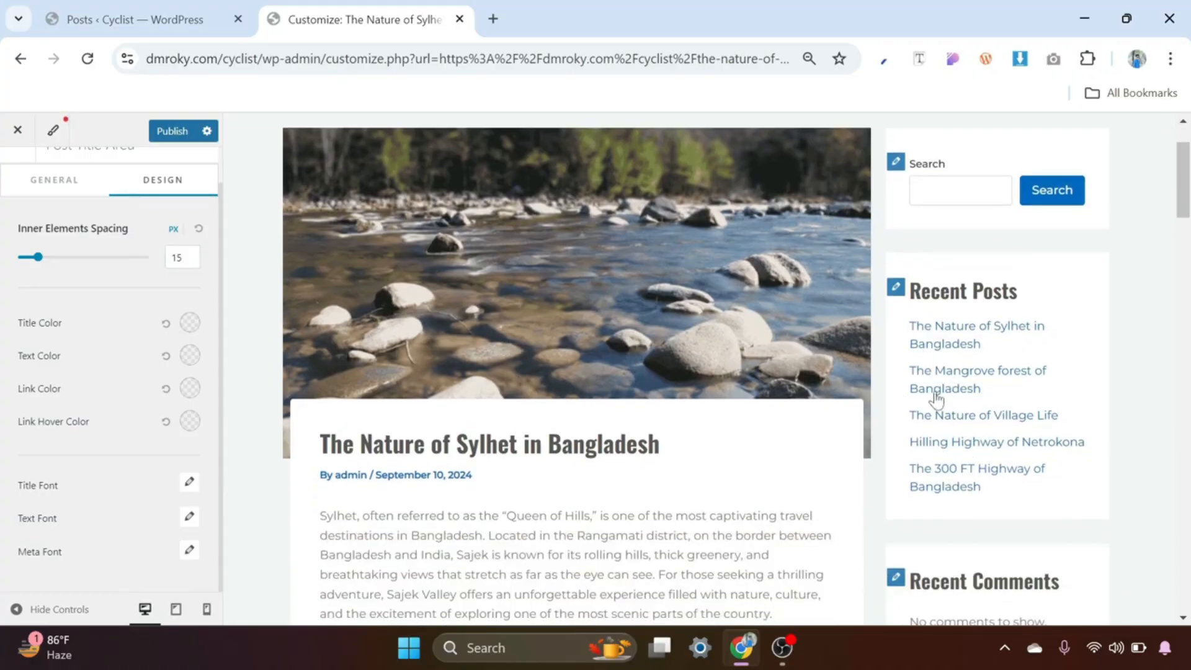
{"action": "scroll", "coordinate": [940, 400], "scroll_direction": "down", "scroll_amount": 5}
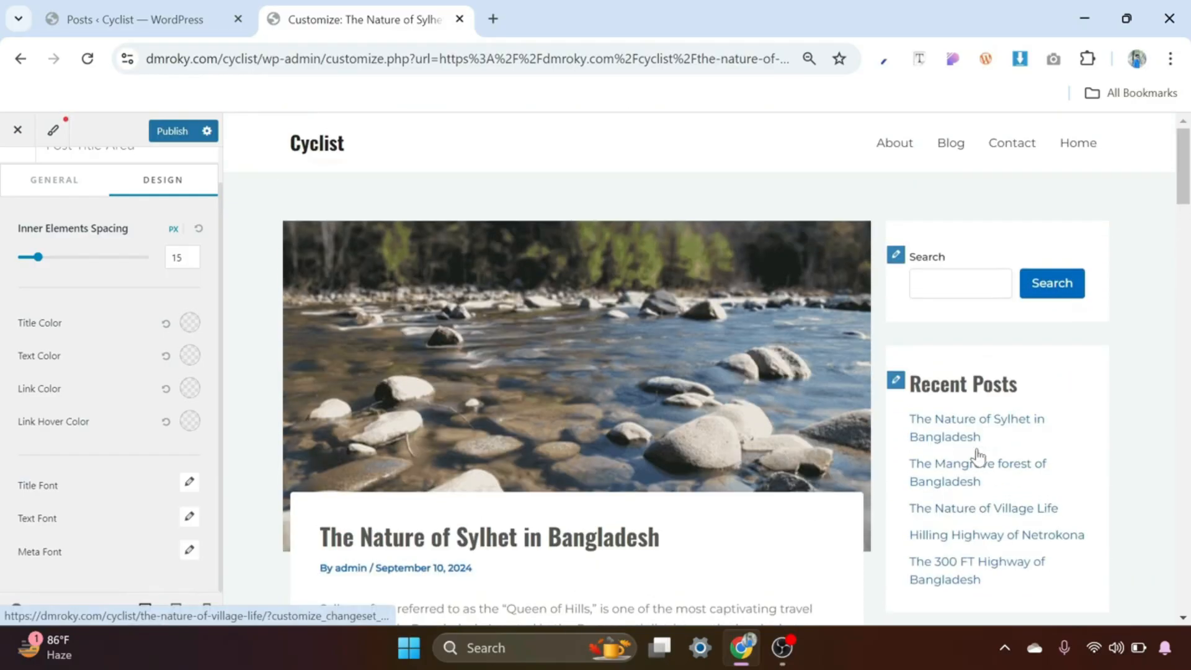
{"action": "scroll", "coordinate": [163, 400], "scroll_direction": "up", "scroll_amount": 1}
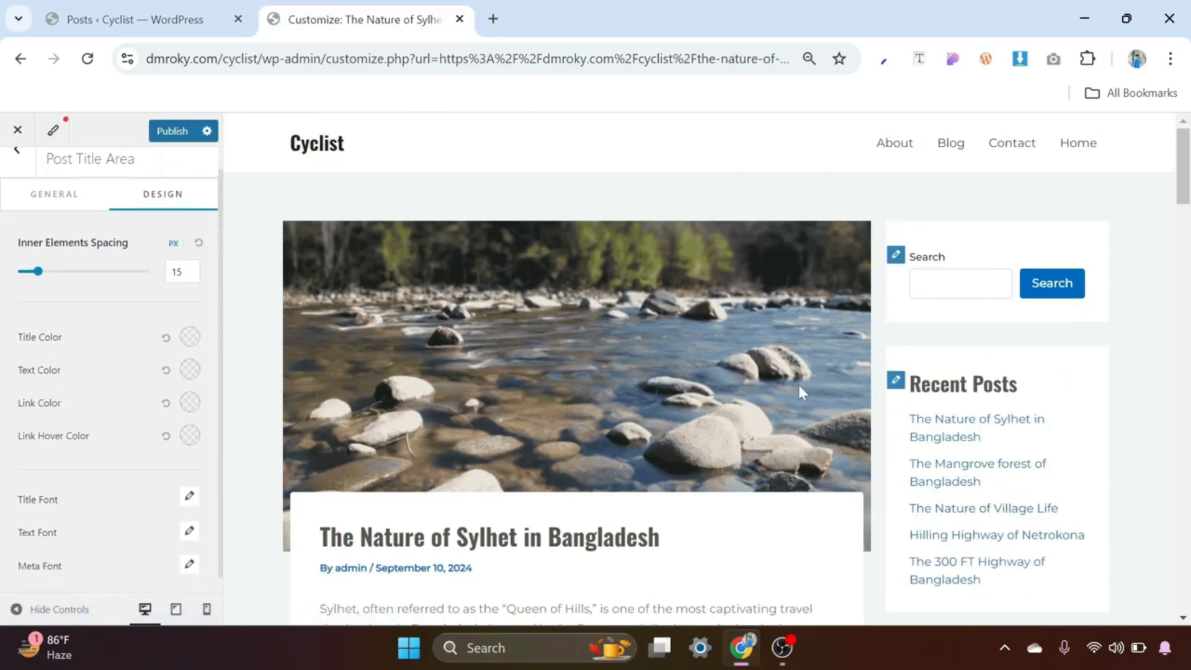
{"action": "scroll", "coordinate": [776, 377], "scroll_direction": "down", "scroll_amount": 12}
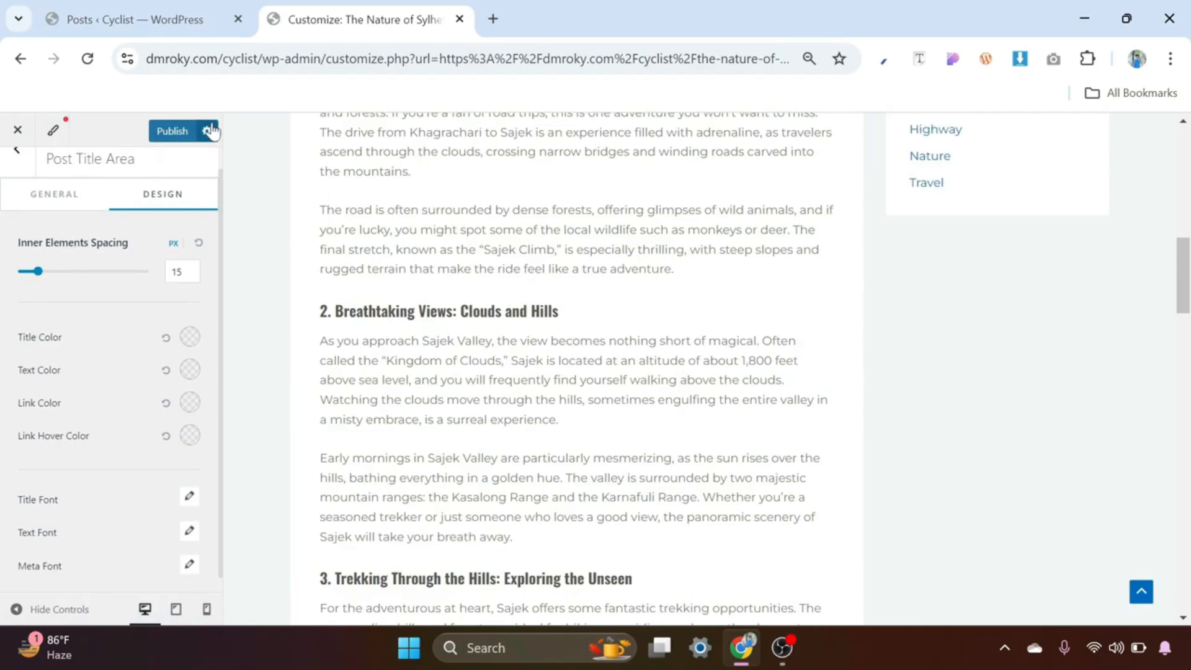
{"action": "left_click", "coordinate": [172, 134]}
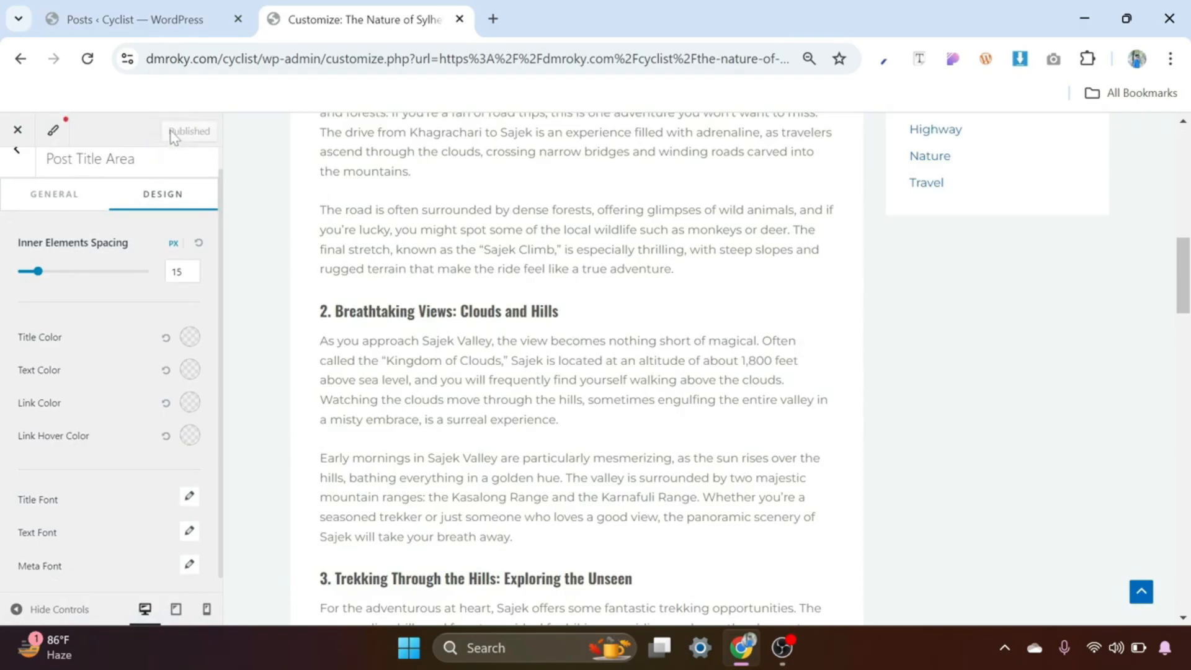
Open the published post "The Mangrove forest of Bangladesh" from the posts list in a new browser tab.
{"action": "left_click", "coordinate": [143, 18]}
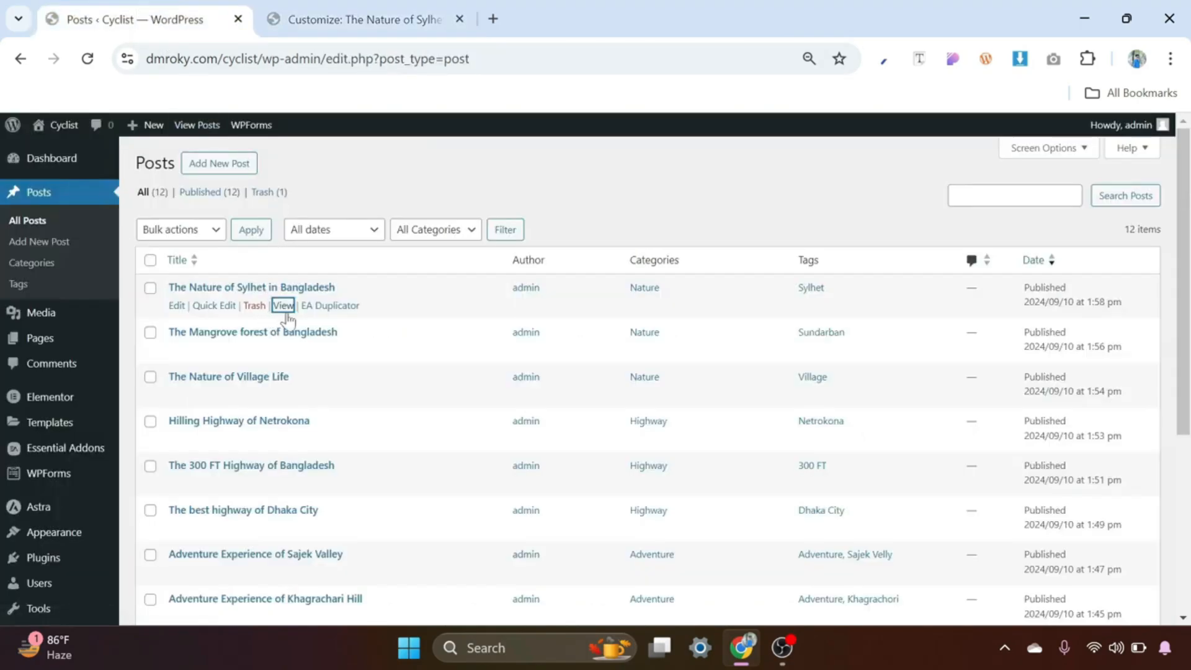
{"action": "right_click", "coordinate": [283, 351]}
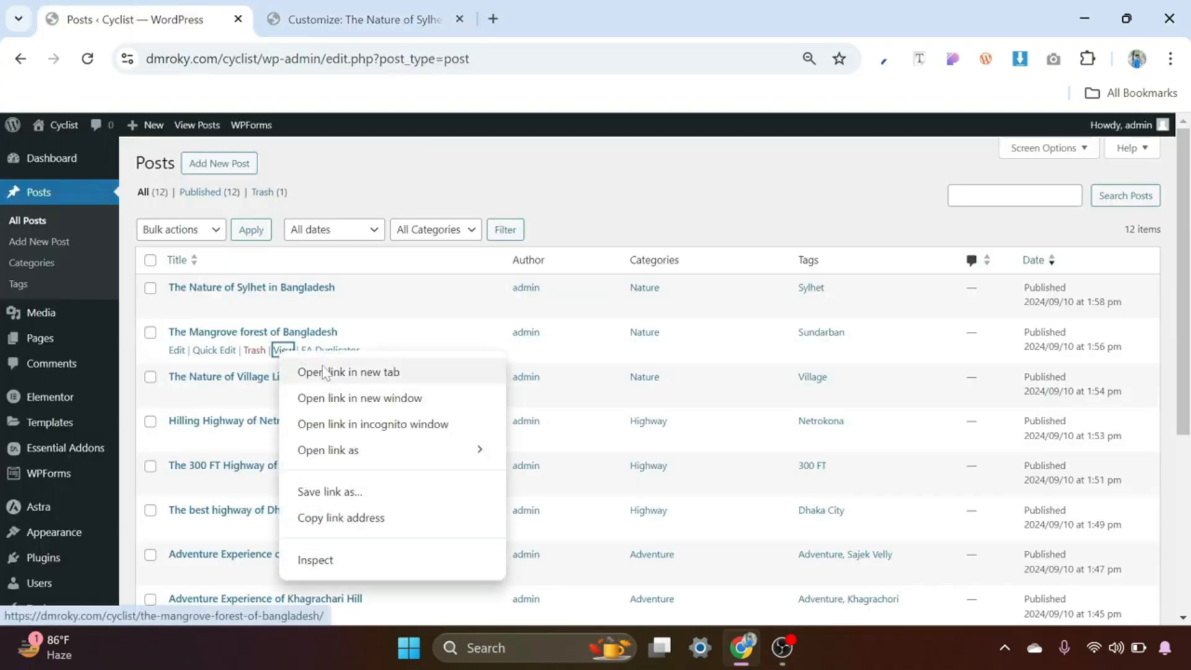
{"action": "left_click", "coordinate": [325, 372]}
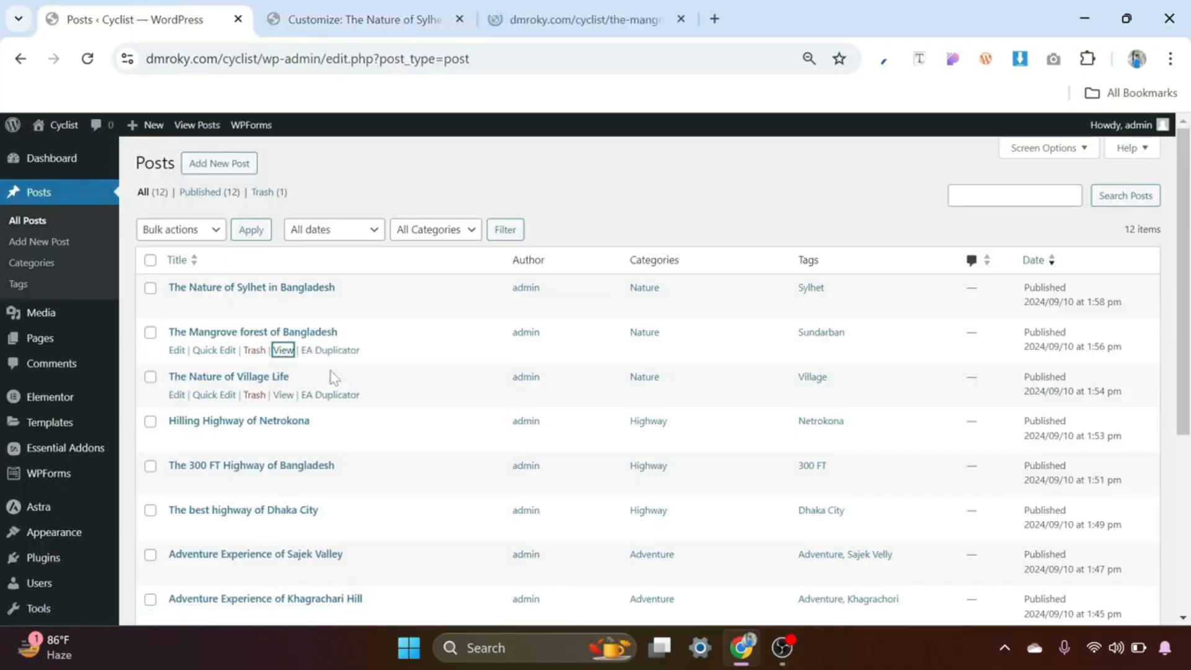
{"action": "scroll", "coordinate": [279, 366], "scroll_direction": "down", "scroll_amount": 5}
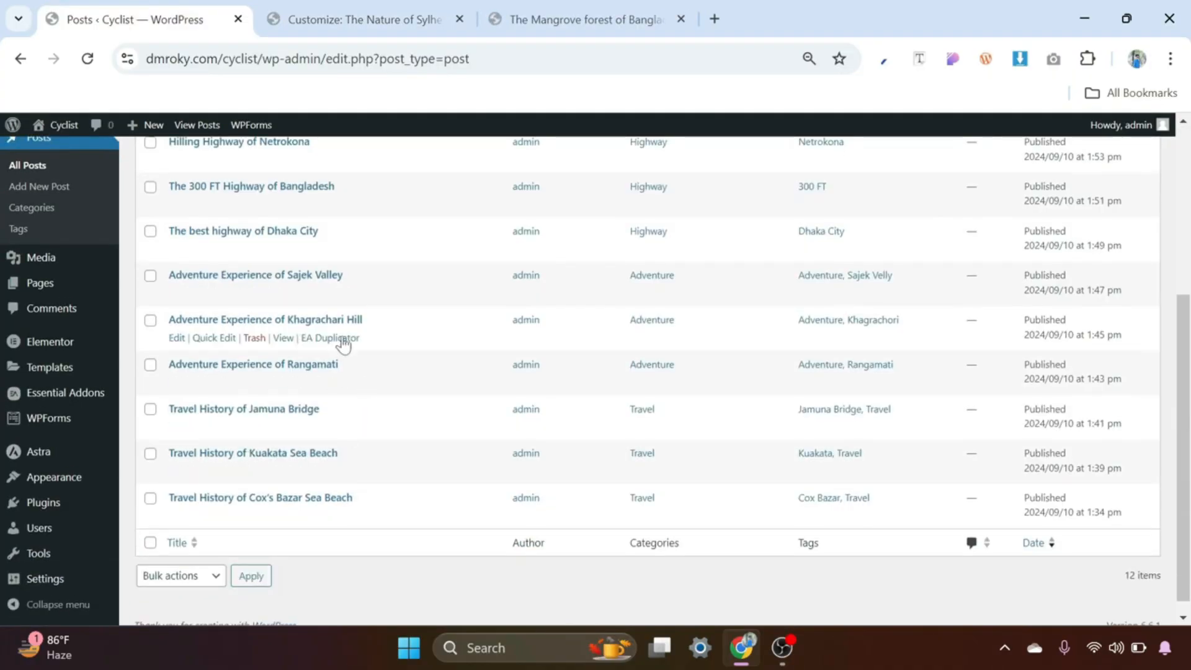
{"action": "scroll", "coordinate": [351, 434], "scroll_direction": "up", "scroll_amount": 5}
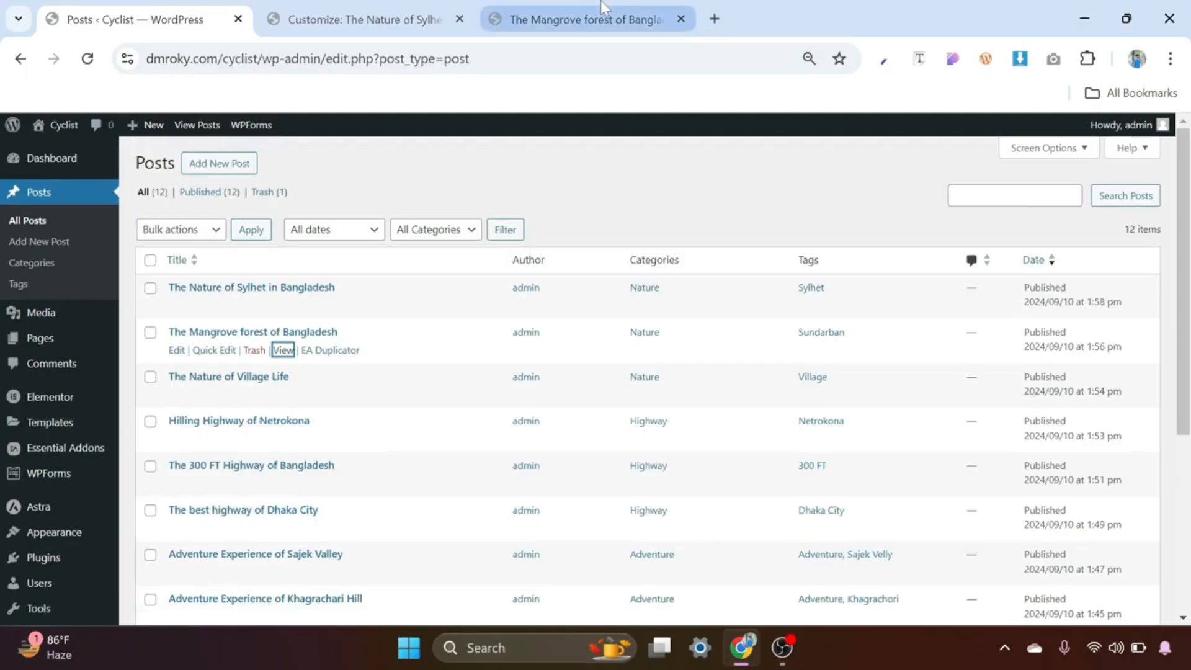
{"action": "left_click", "coordinate": [599, 20]}
Review the published Mangrove forest article from its text and sidebar down to the comment form.
{"action": "scroll", "coordinate": [483, 381], "scroll_direction": "down", "scroll_amount": 20}
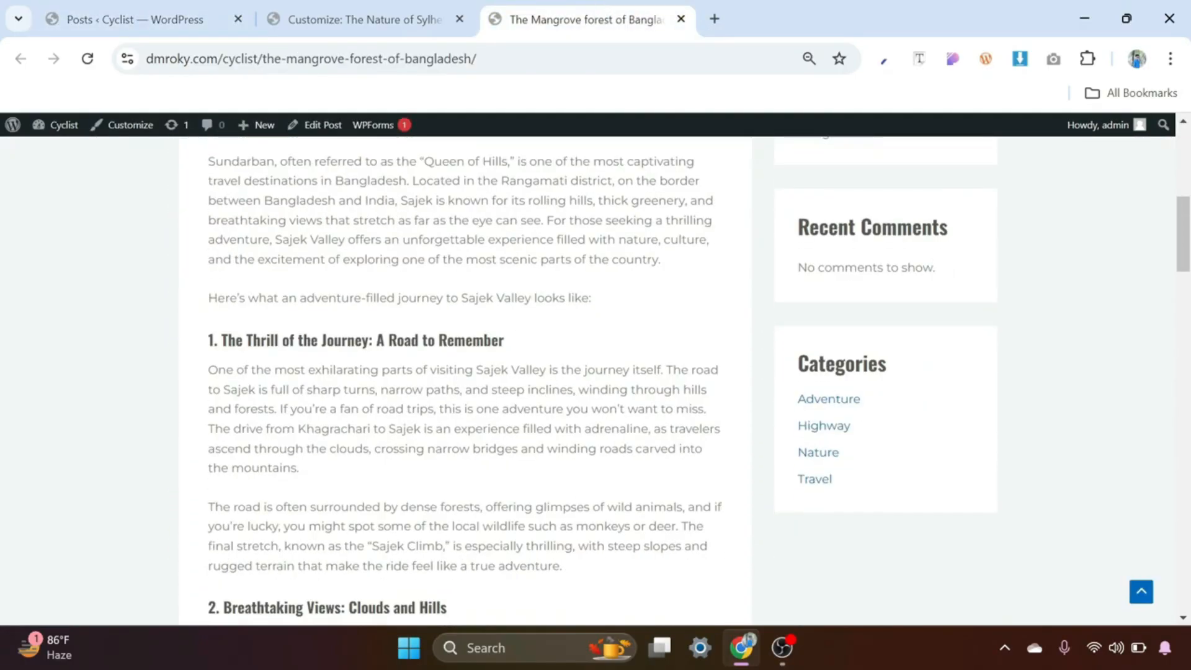
{"action": "scroll", "coordinate": [465, 381], "scroll_direction": "down", "scroll_amount": 18}
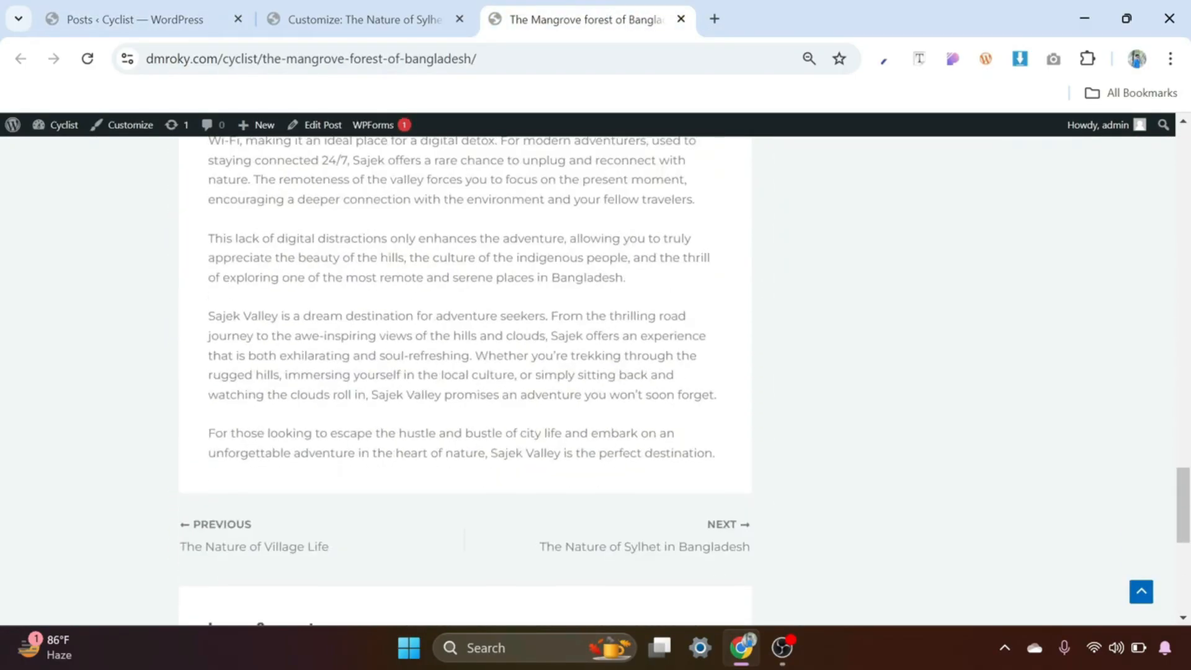
{"action": "scroll", "coordinate": [457, 404], "scroll_direction": "down", "scroll_amount": 4}
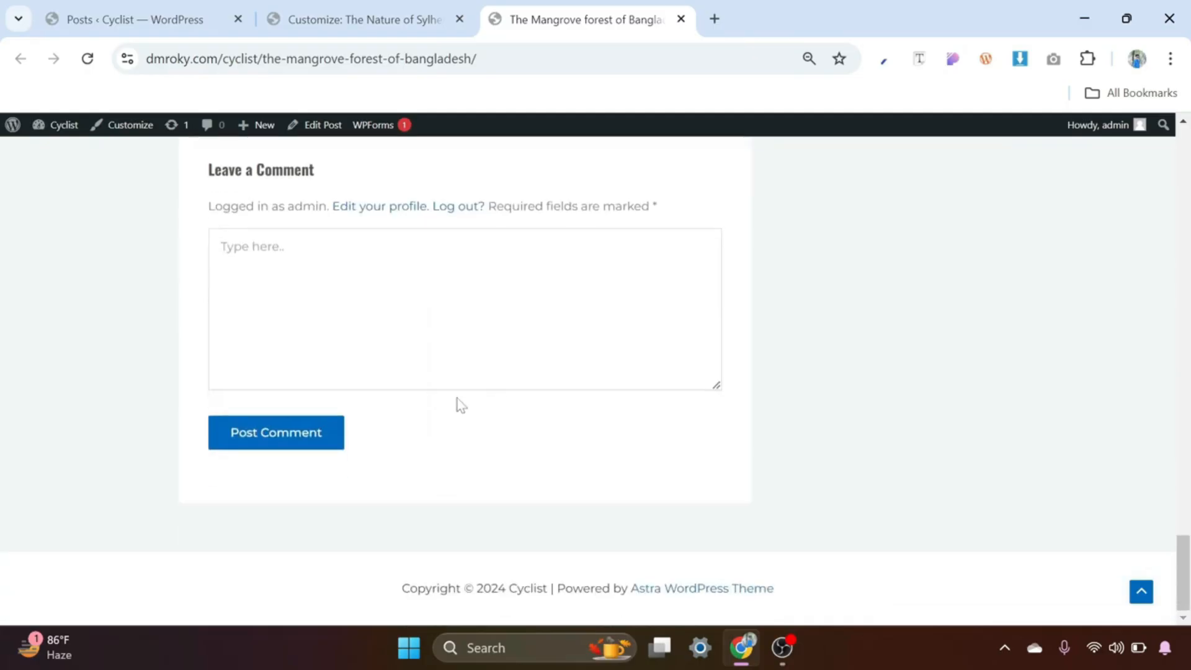
{"action": "scroll", "coordinate": [457, 404], "scroll_direction": "up", "scroll_amount": 20}
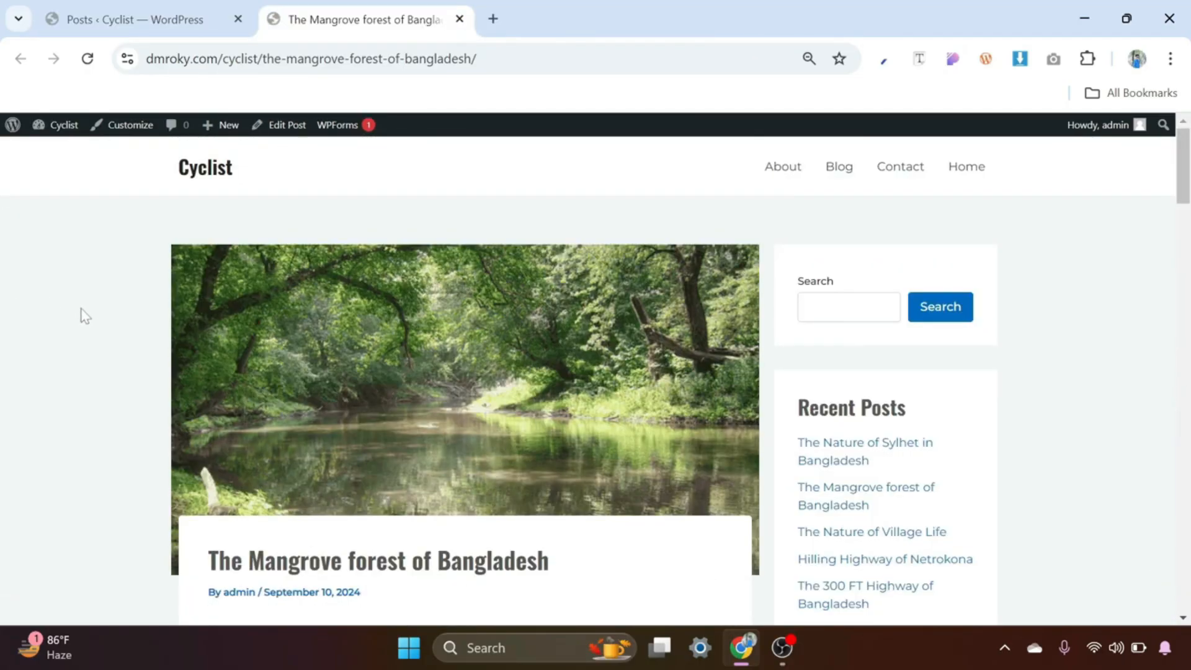
Open the site's Blog page and review the grid of posts with their images, categories and excerpts.
{"action": "left_click", "coordinate": [844, 173]}
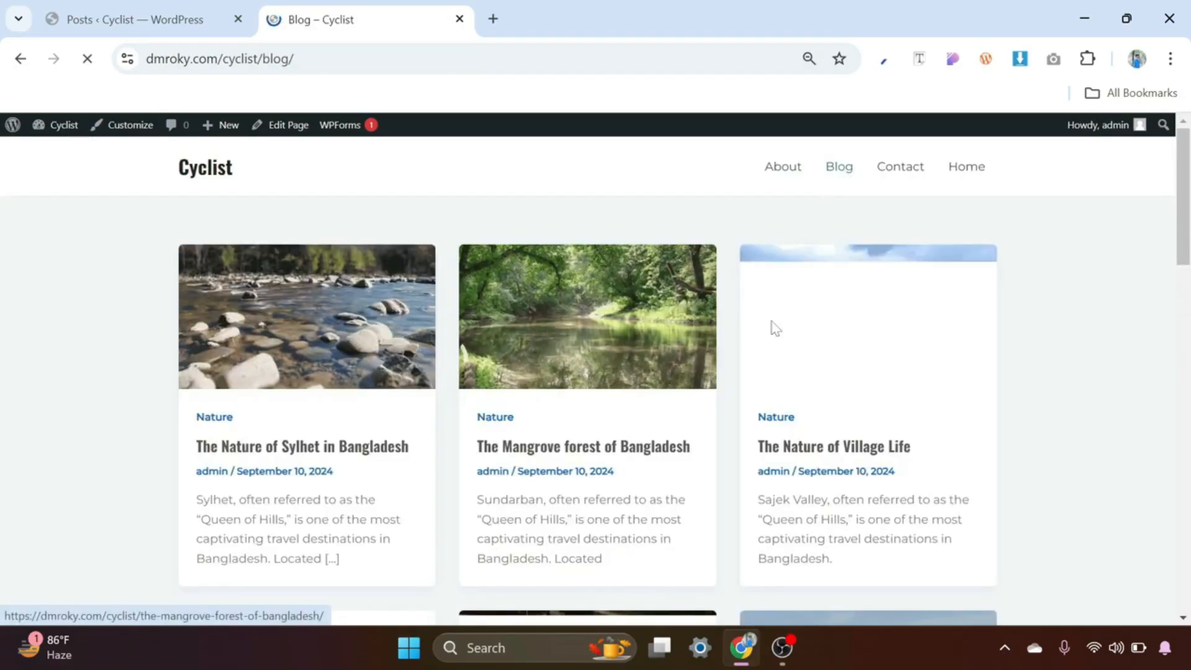
{"action": "scroll", "coordinate": [935, 338], "scroll_direction": "down", "scroll_amount": 9}
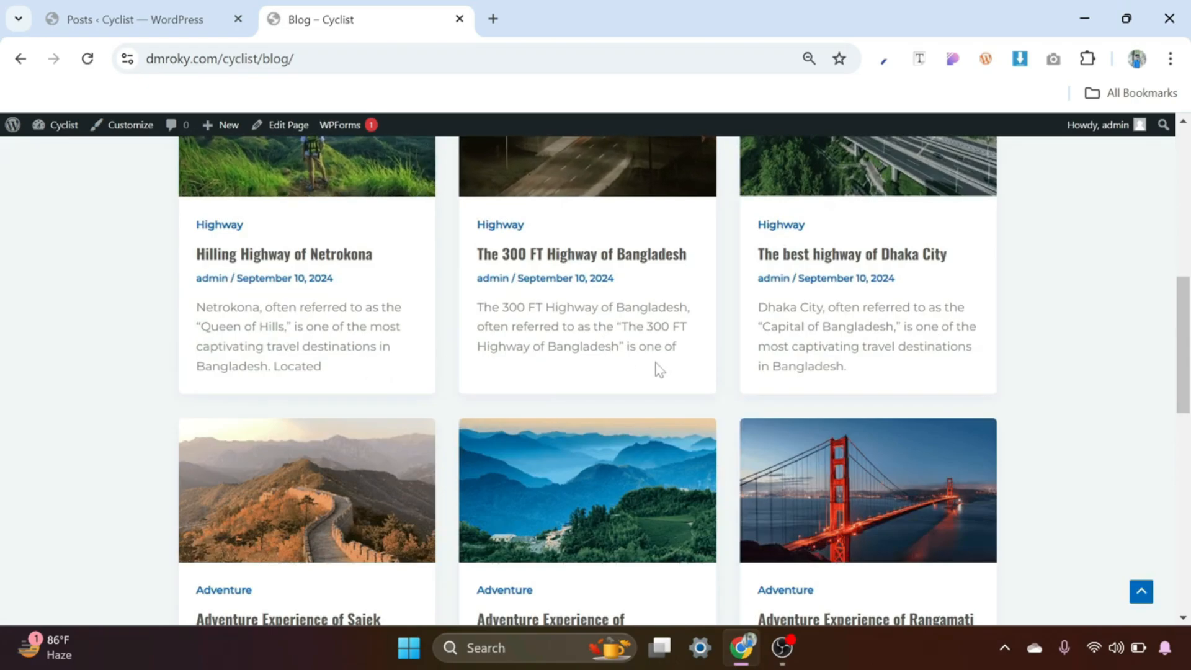
{"action": "scroll", "coordinate": [654, 366], "scroll_direction": "up", "scroll_amount": 5}
{"action": "scroll", "coordinate": [537, 341], "scroll_direction": "up", "scroll_amount": 5}
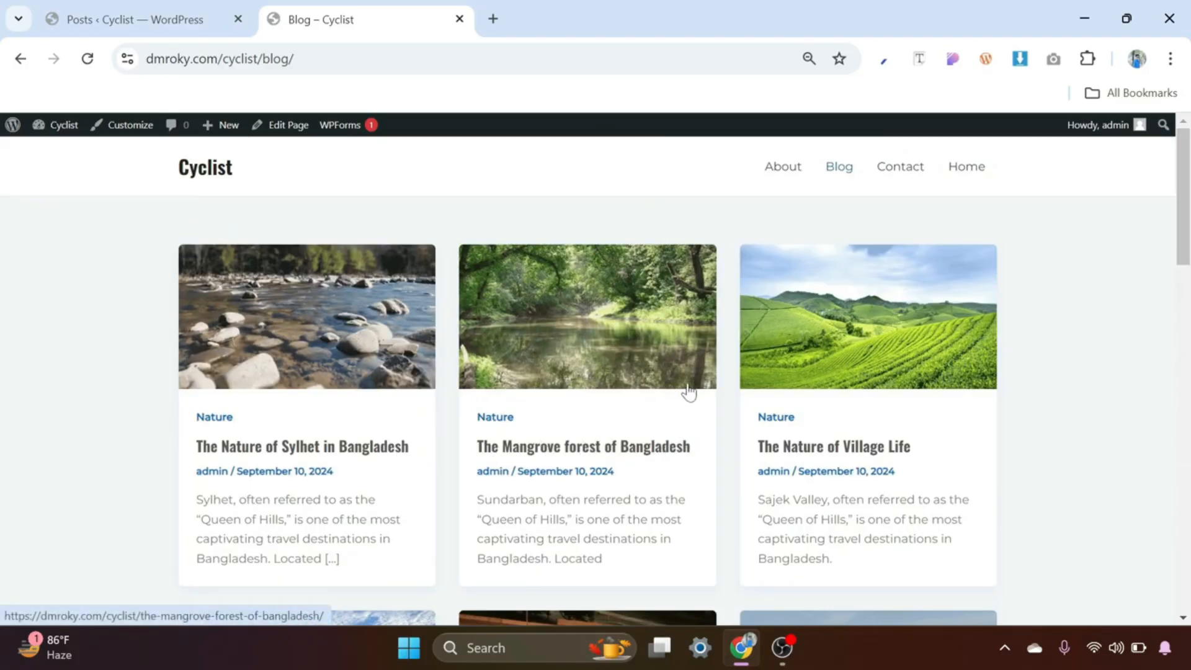
Start customizing the Blog page and open the Blog Title Area settings of the Blog / Archive section.
{"action": "left_click", "coordinate": [119, 128]}
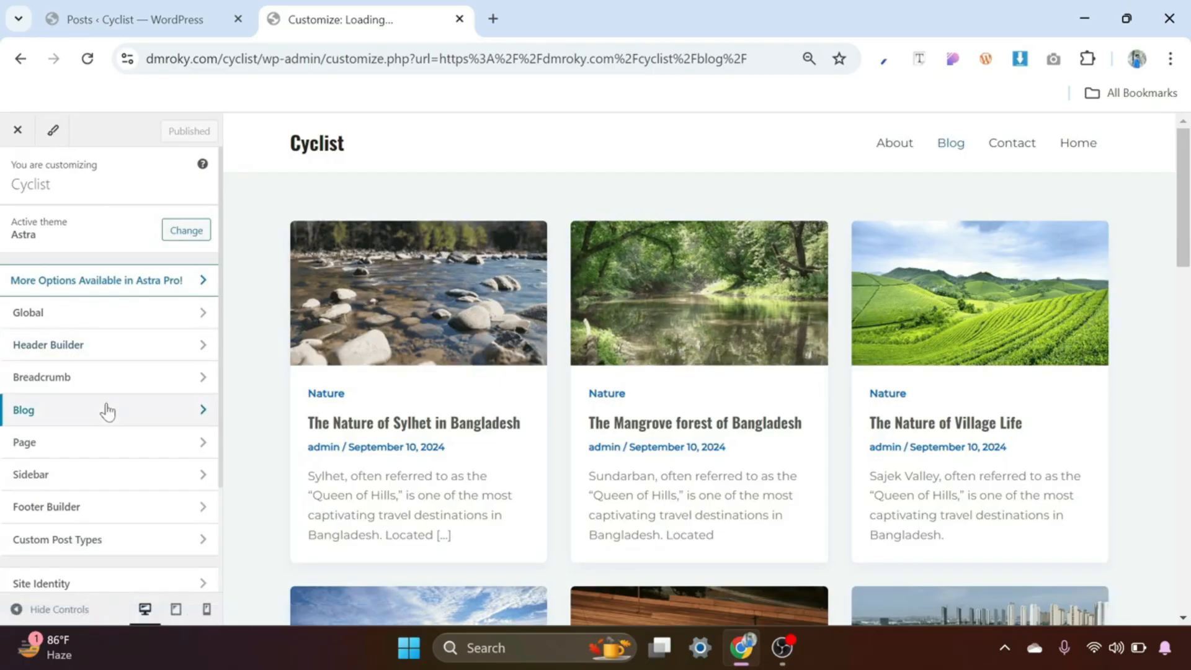
{"action": "left_click", "coordinate": [197, 415]}
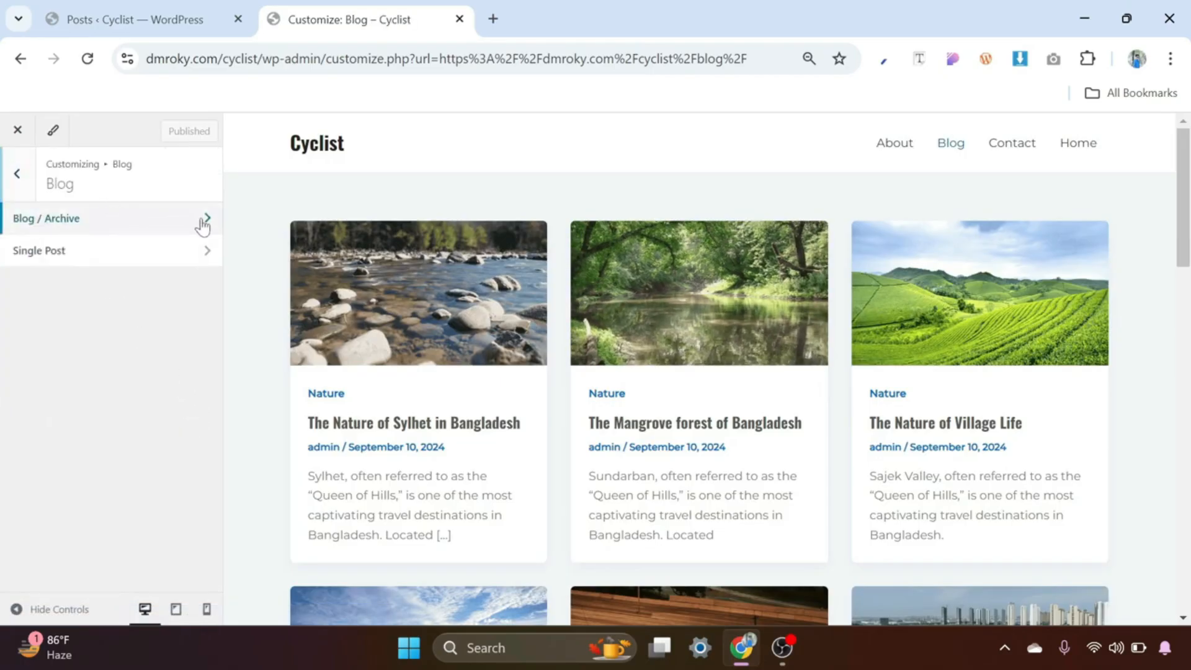
{"action": "left_click", "coordinate": [124, 219]}
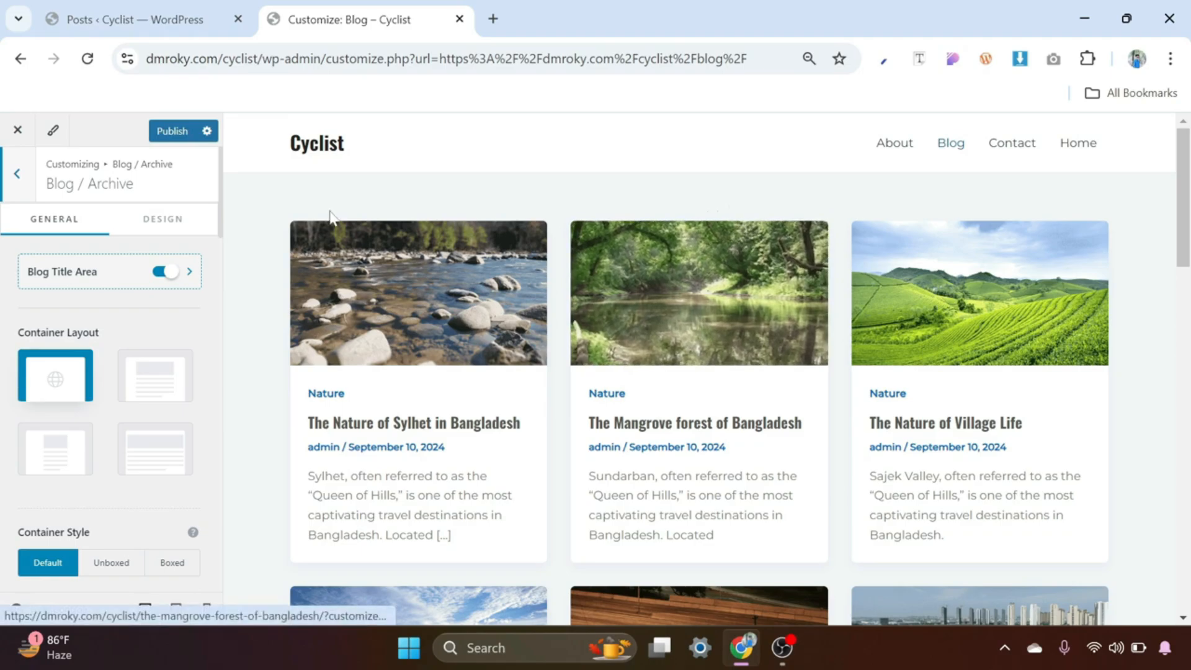
{"action": "left_click", "coordinate": [190, 273]}
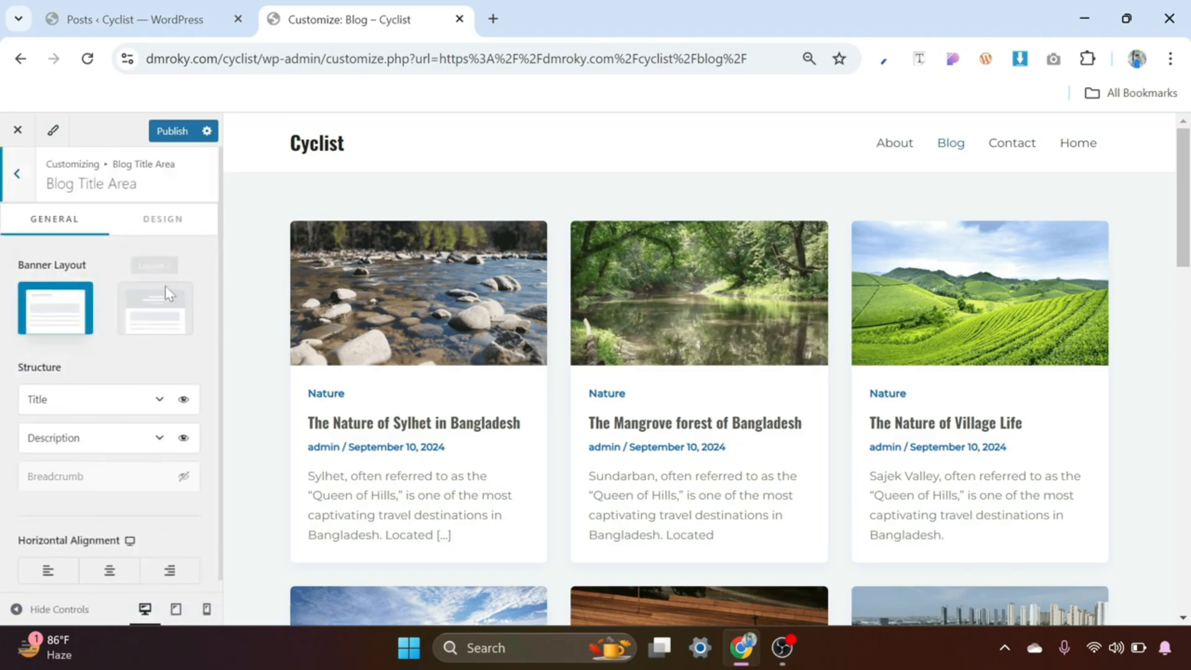
Set the blog title area to banner Layout 2 and enable it on the Blog / Posts page.
{"action": "left_click", "coordinate": [145, 310]}
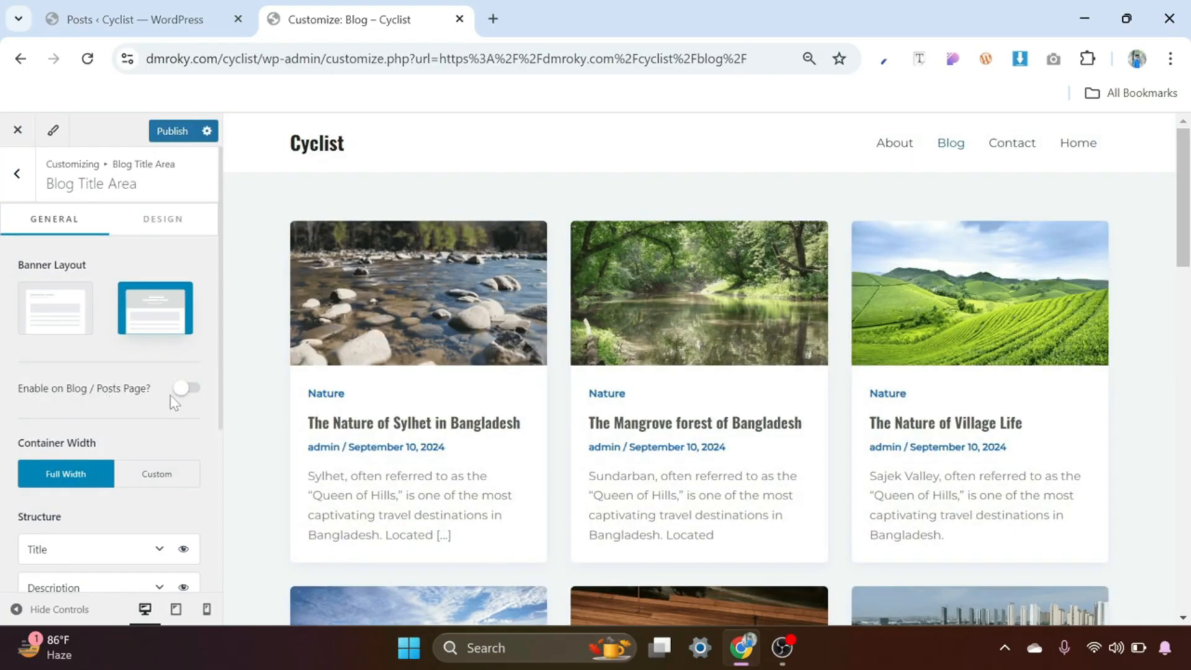
{"action": "left_click", "coordinate": [184, 389]}
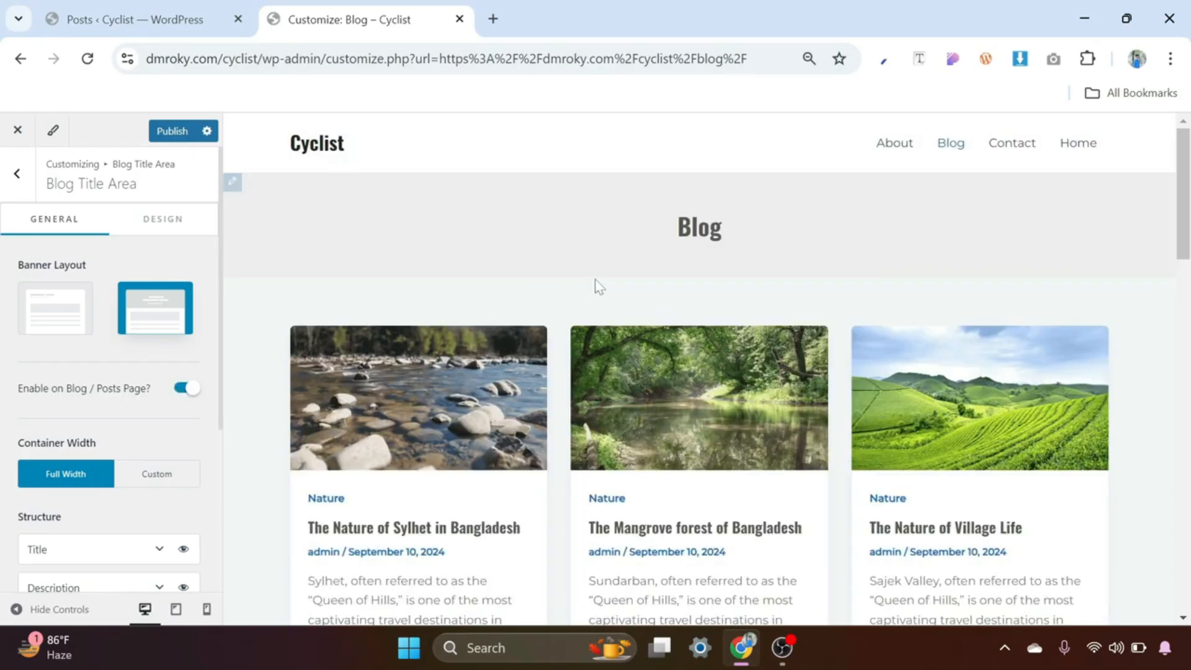
{"action": "left_click", "coordinate": [162, 218]}
{"action": "left_click", "coordinate": [62, 233]}
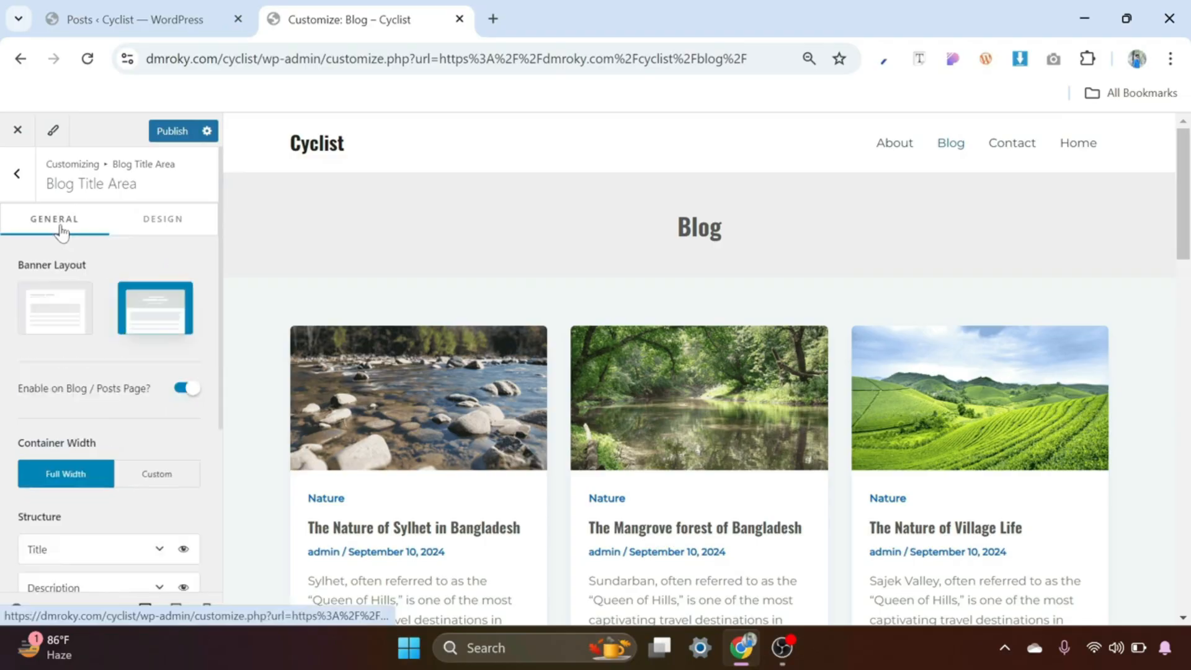
Return to the Blog / Archive settings and set the blog layout to List.
{"action": "left_click", "coordinate": [17, 175]}
{"action": "scroll", "coordinate": [113, 393], "scroll_direction": "down", "scroll_amount": 8}
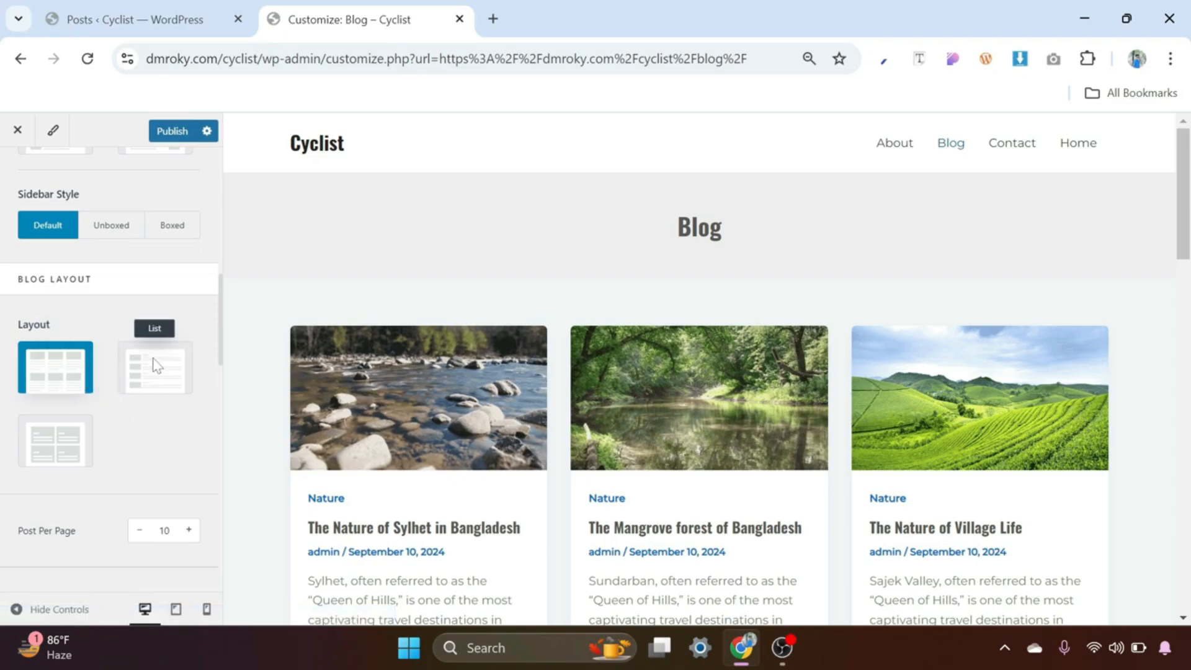
{"action": "left_click", "coordinate": [152, 378]}
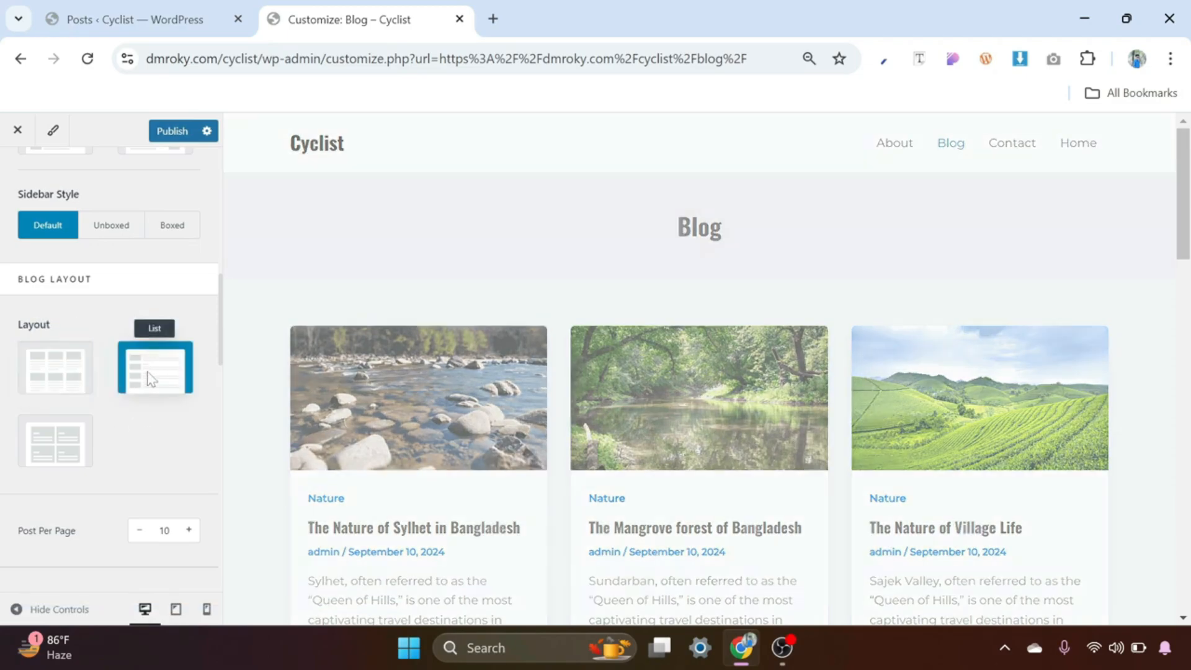
Preview the List layout and the layout with text over the images, and set the blog layout back to Grid.
{"action": "scroll", "coordinate": [535, 444], "scroll_direction": "down", "scroll_amount": 3}
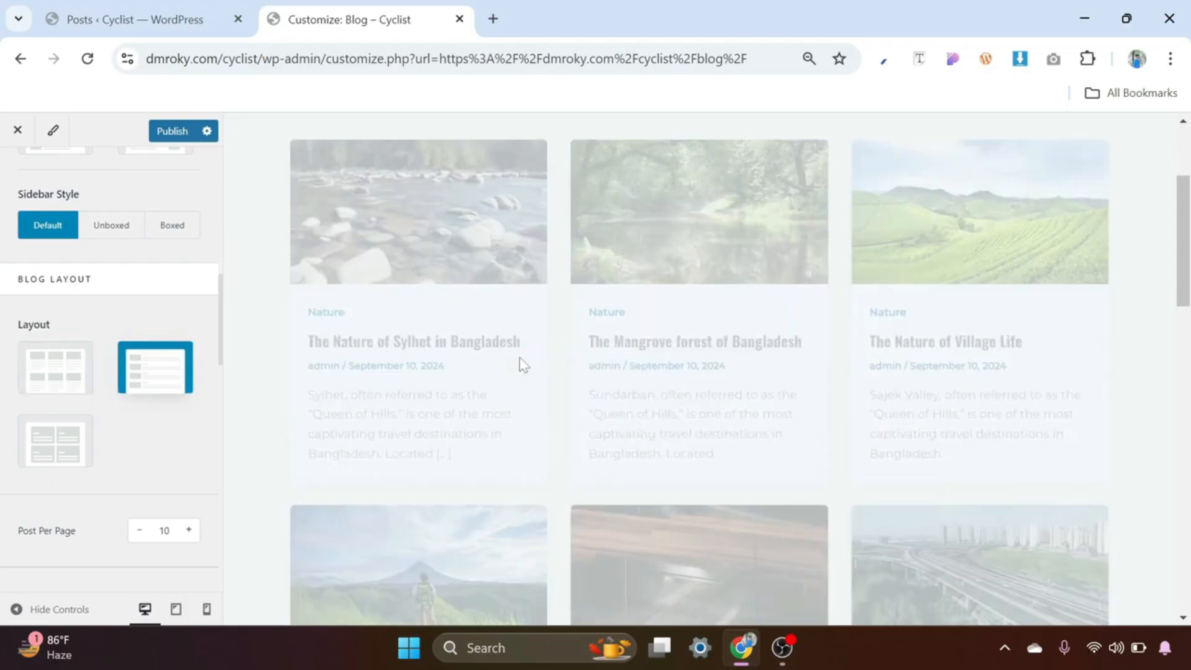
{"action": "scroll", "coordinate": [648, 415], "scroll_direction": "down", "scroll_amount": 3}
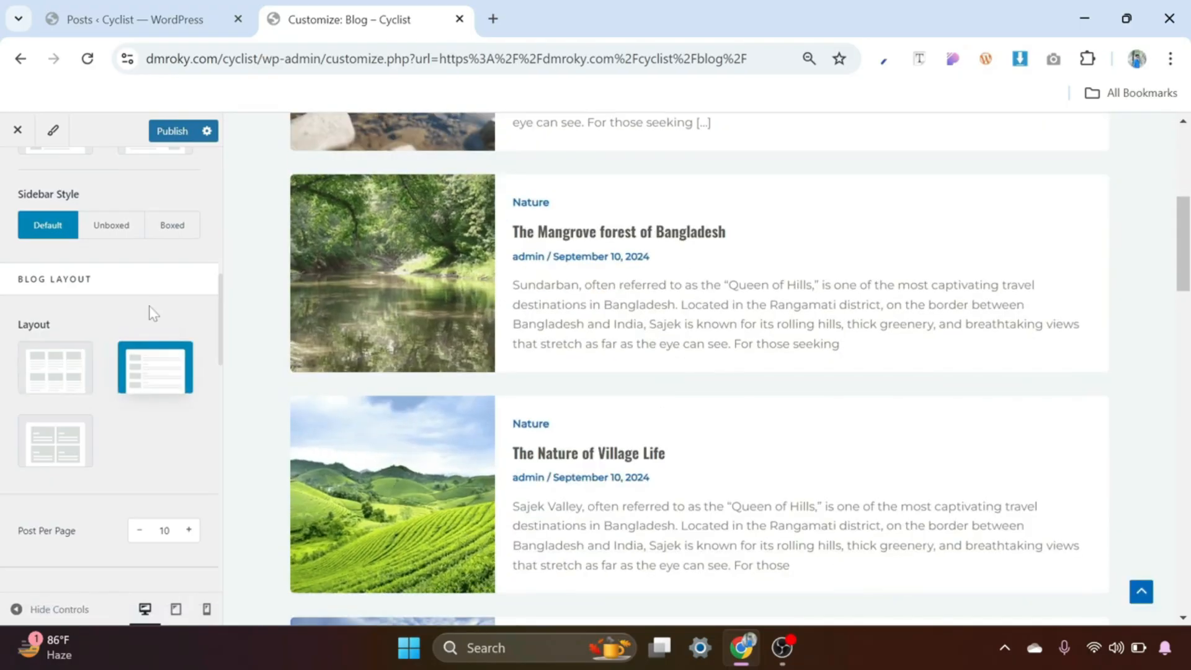
{"action": "left_click", "coordinate": [58, 444]}
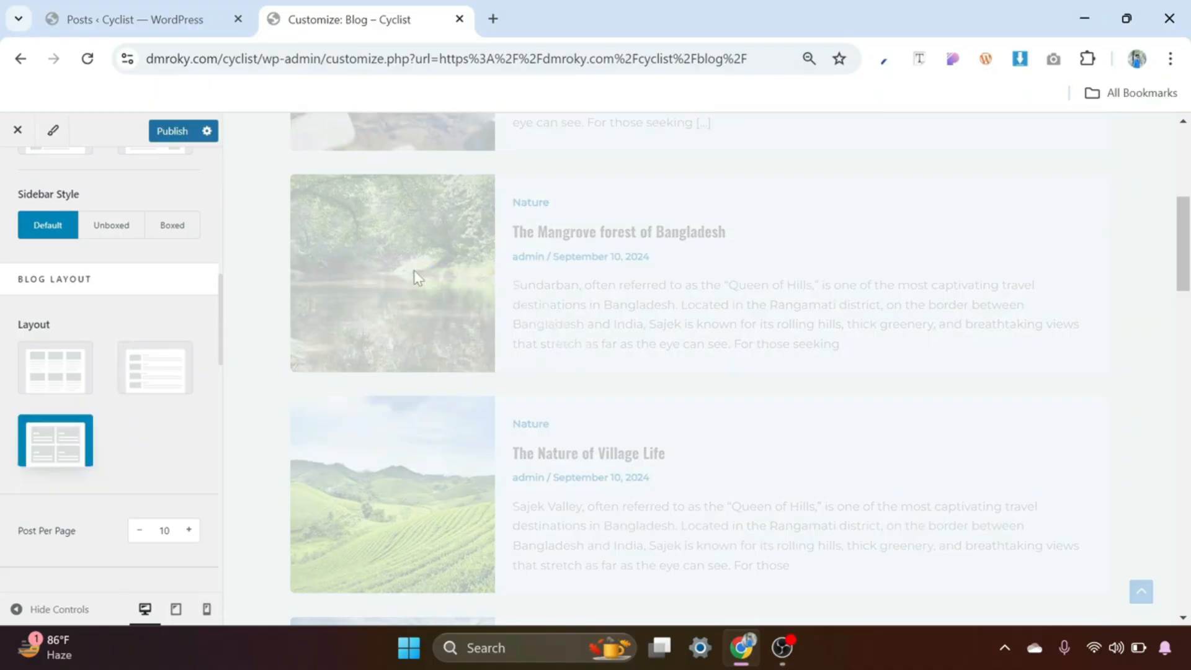
{"action": "scroll", "coordinate": [490, 271], "scroll_direction": "down", "scroll_amount": 3}
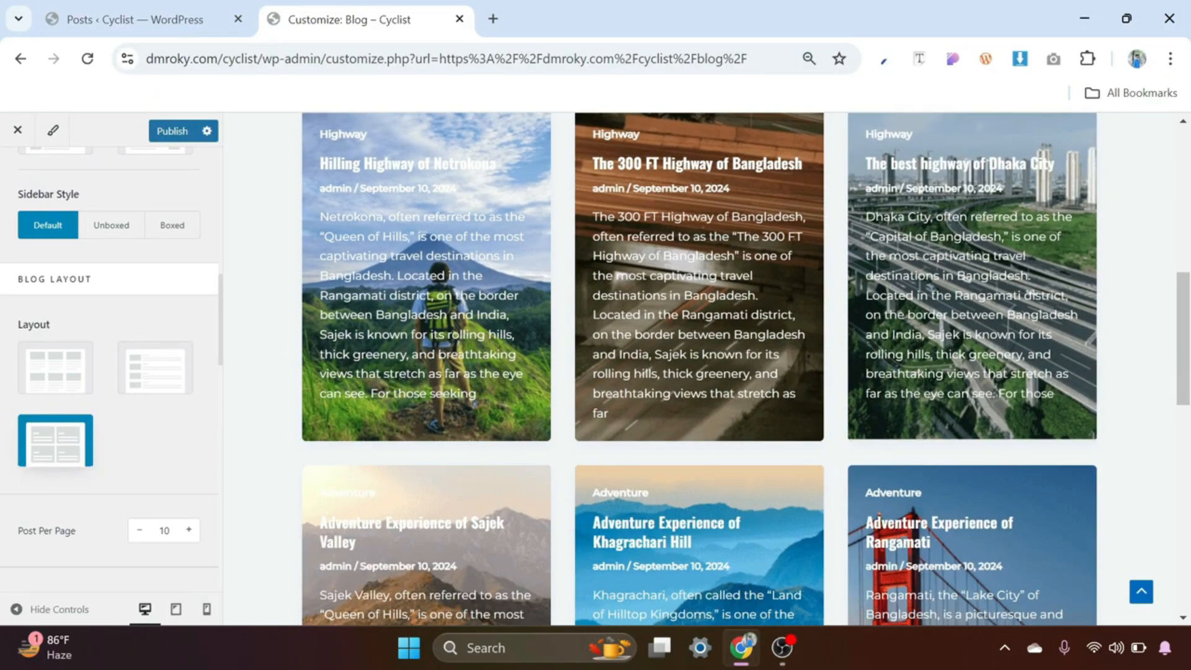
{"action": "scroll", "coordinate": [699, 369], "scroll_direction": "up", "scroll_amount": 8}
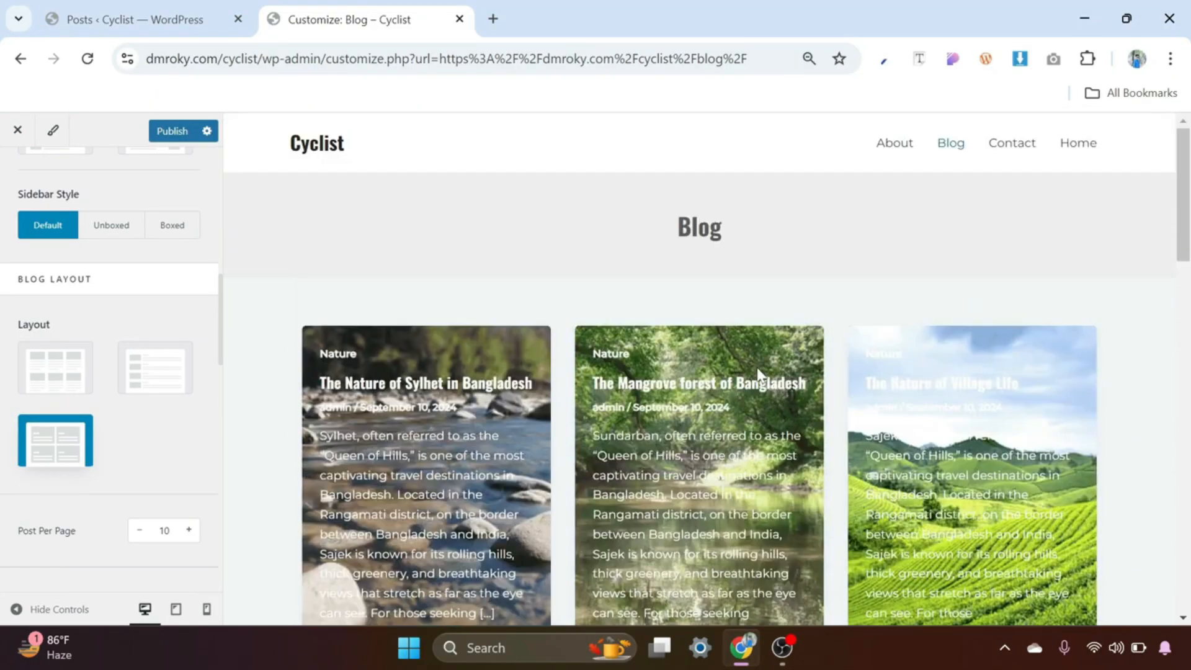
{"action": "left_click", "coordinate": [55, 375]}
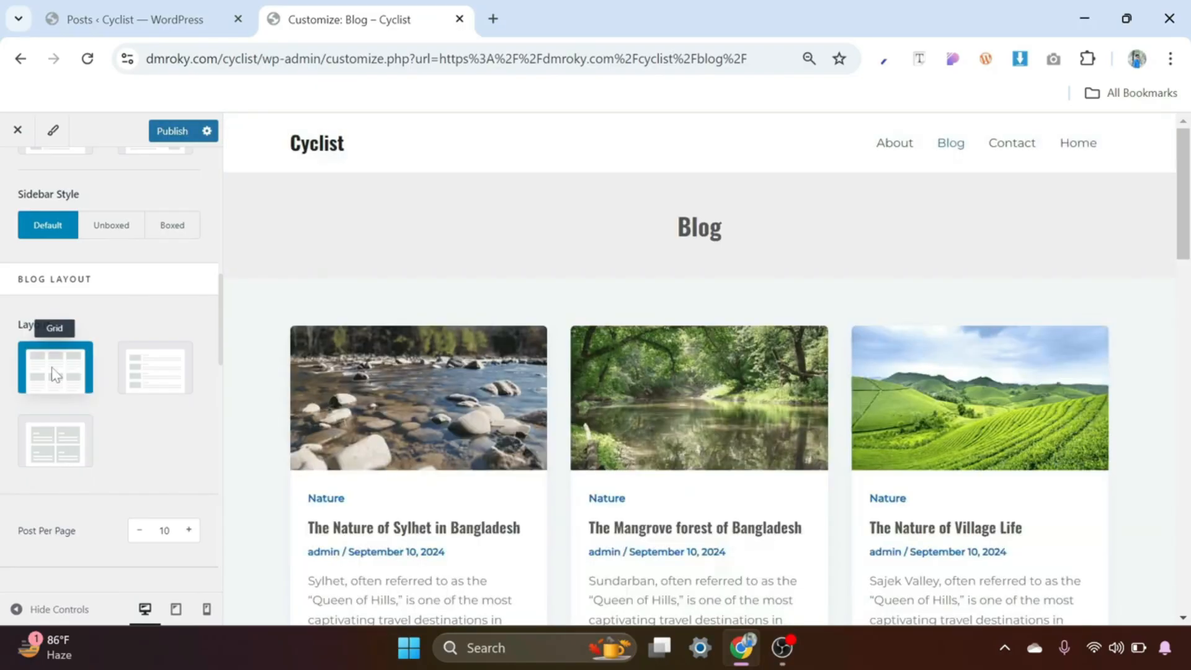
Hide the Excerpt and show the Read More link in the blog's Post Elements.
{"action": "scroll", "coordinate": [173, 443], "scroll_direction": "down", "scroll_amount": 6}
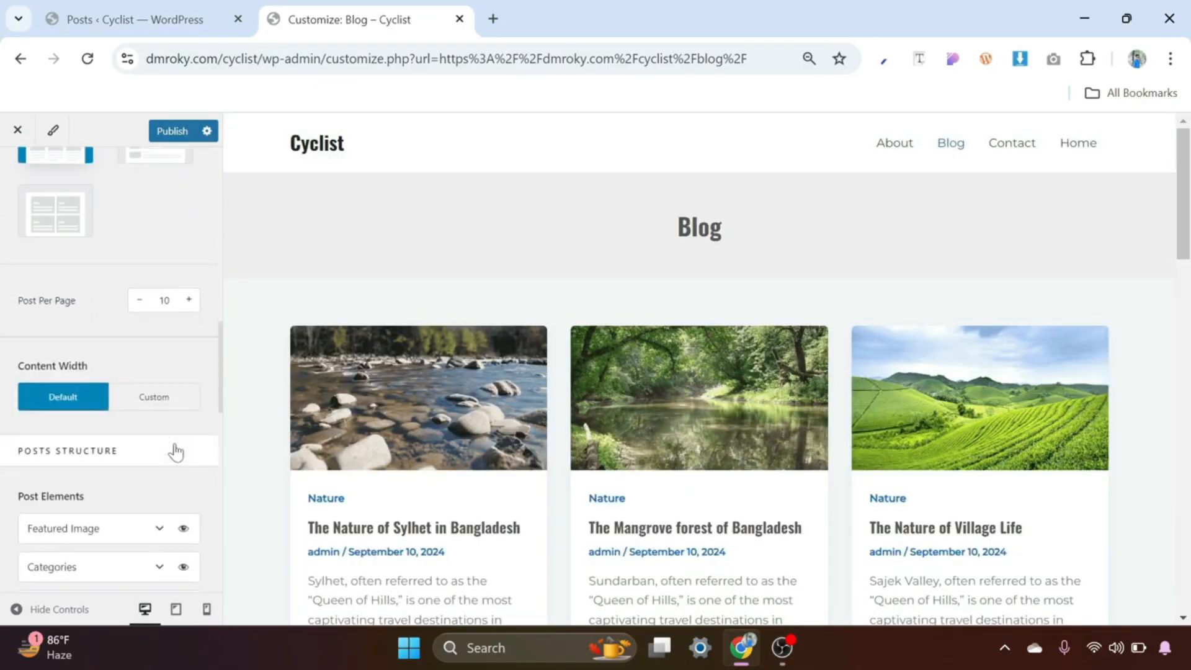
{"action": "scroll", "coordinate": [434, 462], "scroll_direction": "down", "scroll_amount": 4}
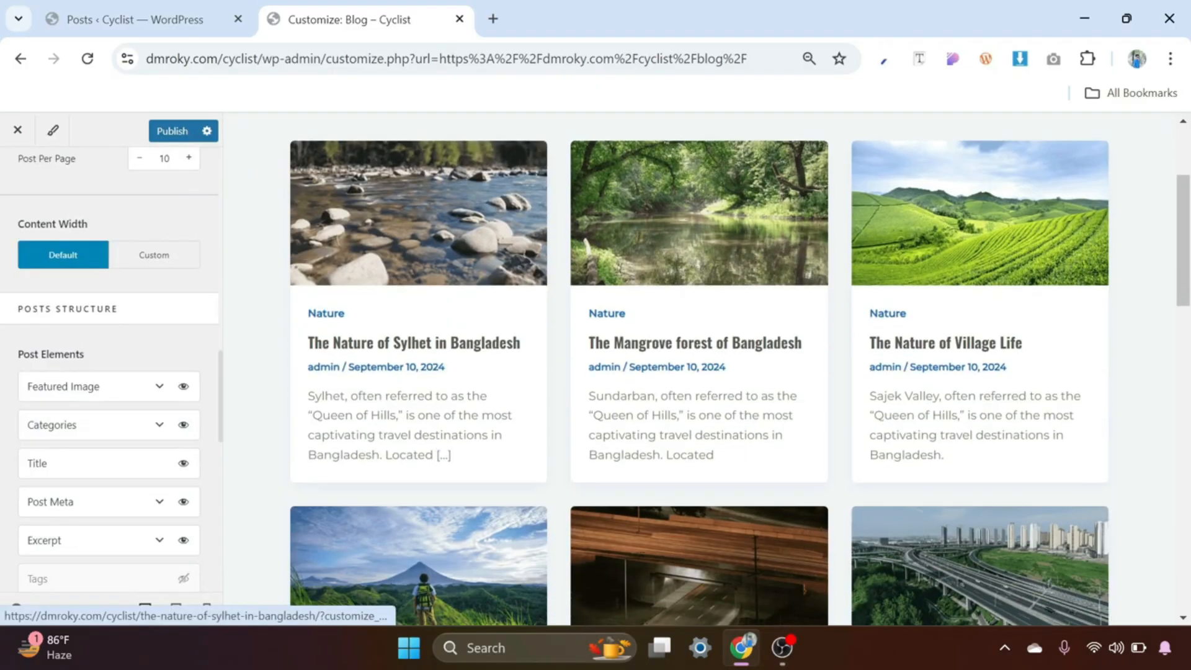
{"action": "scroll", "coordinate": [408, 436], "scroll_direction": "up", "scroll_amount": 4}
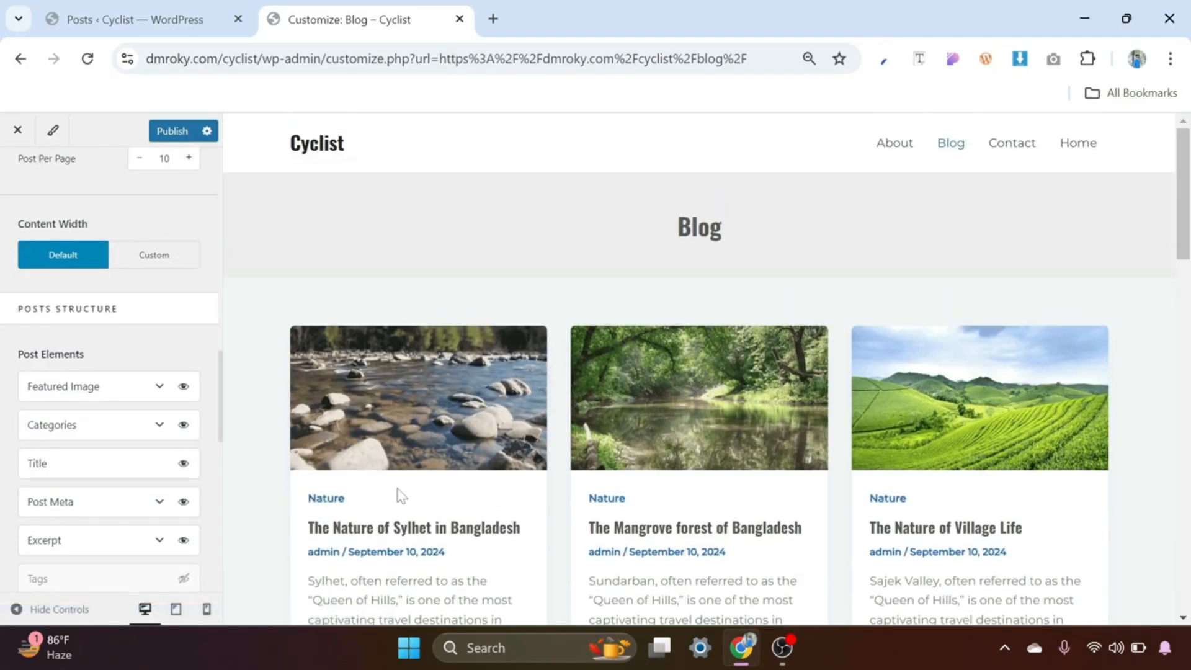
{"action": "scroll", "coordinate": [399, 492], "scroll_direction": "down", "scroll_amount": 1}
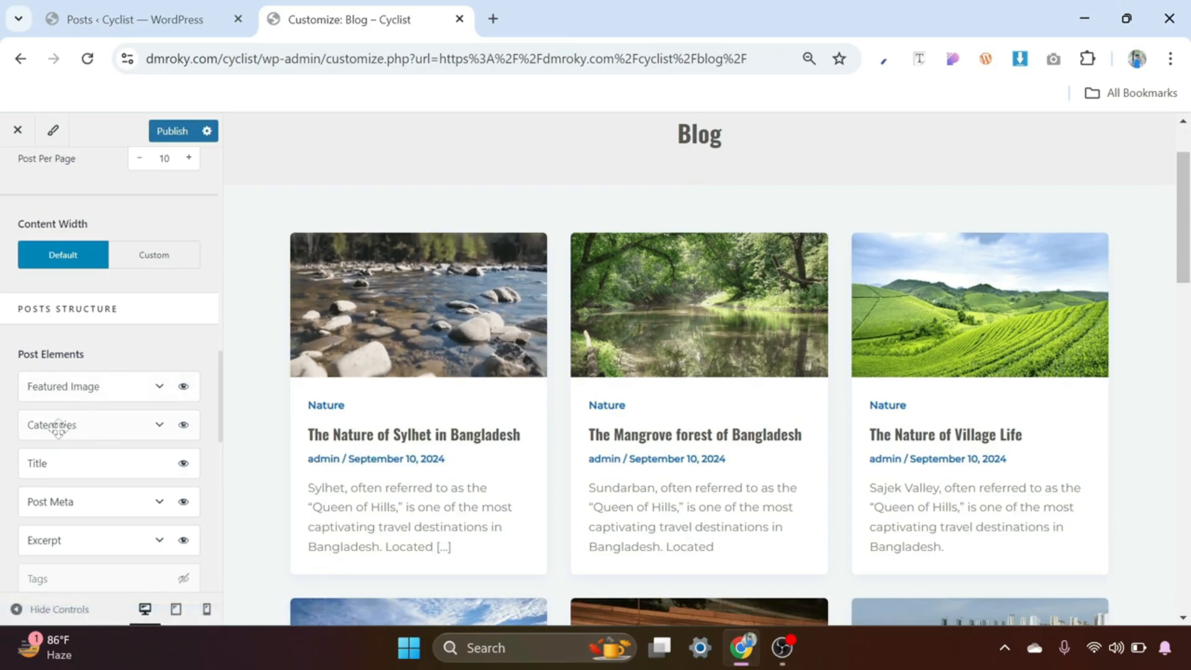
{"action": "scroll", "coordinate": [104, 448], "scroll_direction": "down", "scroll_amount": 1}
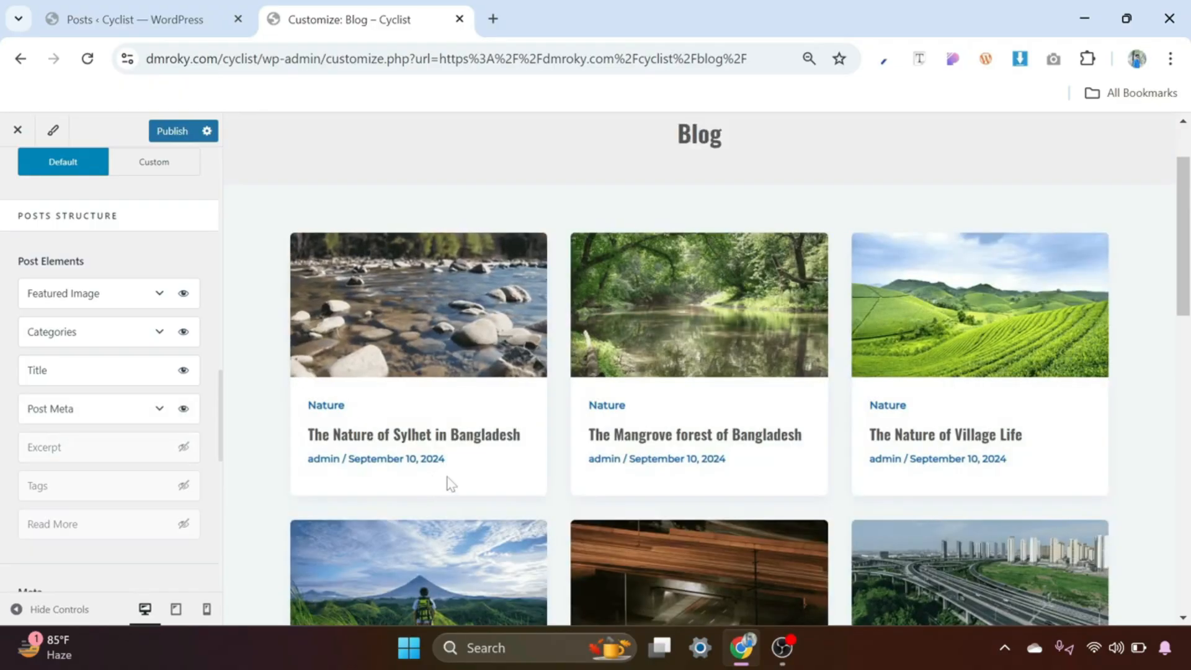
{"action": "left_click", "coordinate": [184, 525]}
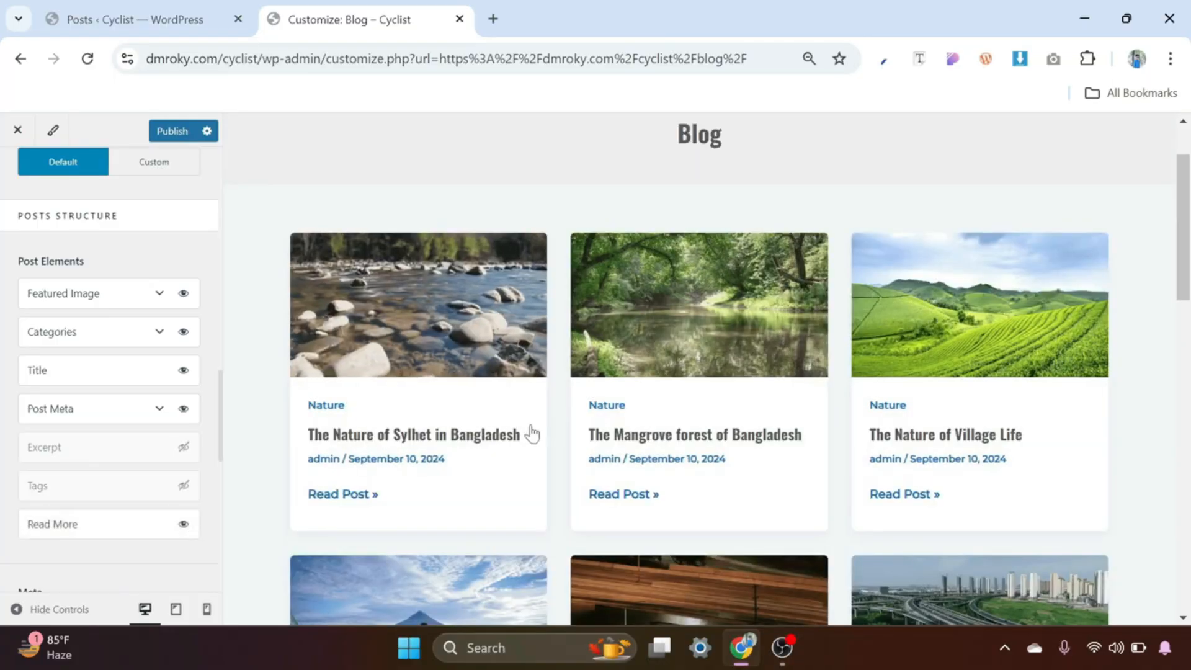
Examine the post cards throughout the blog preview and the Meta options in the posts structure settings.
{"action": "scroll", "coordinate": [654, 434], "scroll_direction": "up", "scroll_amount": 2}
{"action": "scroll", "coordinate": [654, 434], "scroll_direction": "down", "scroll_amount": 4}
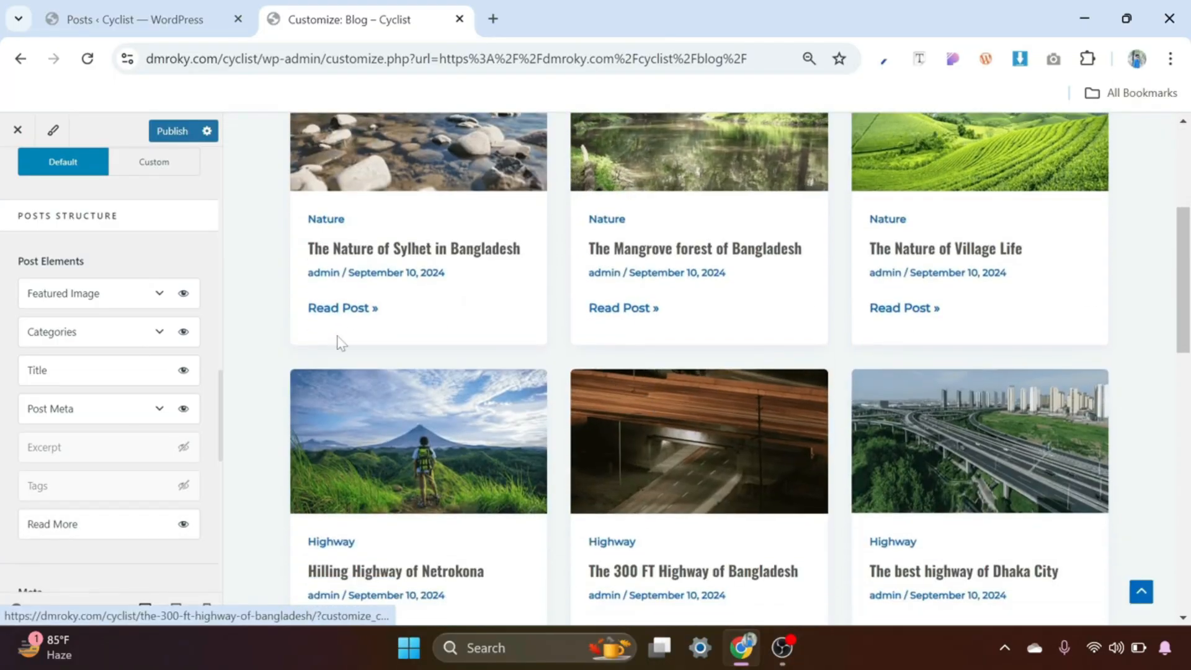
{"action": "scroll", "coordinate": [64, 431], "scroll_direction": "down", "scroll_amount": 3}
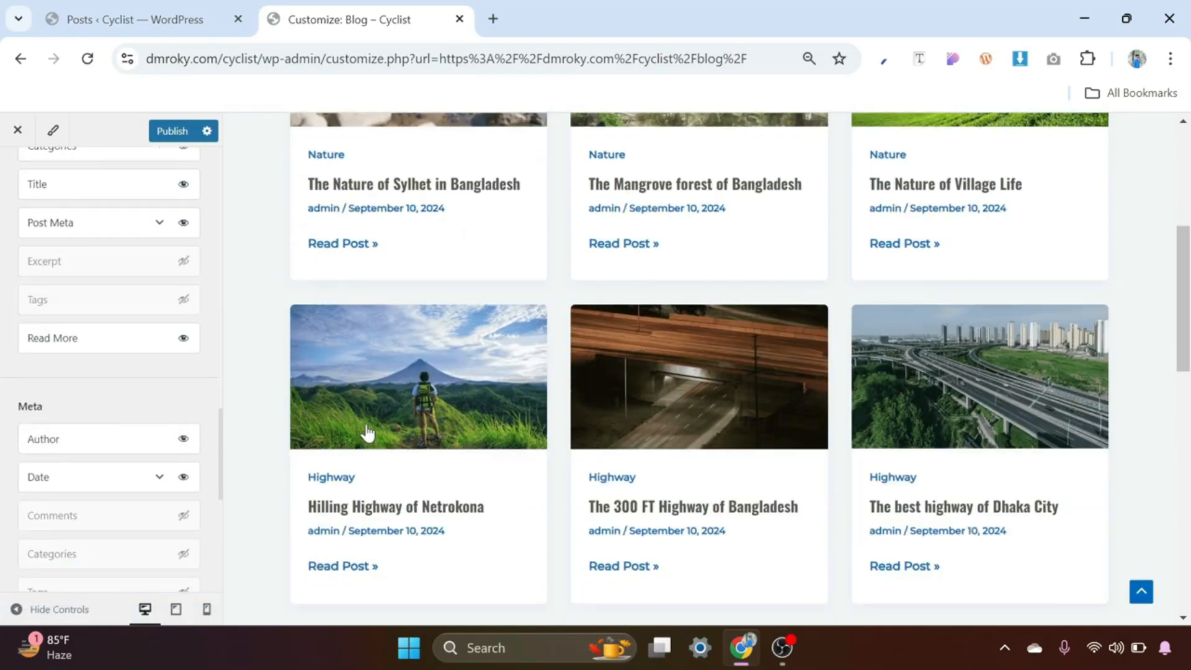
{"action": "scroll", "coordinate": [349, 432], "scroll_direction": "down", "scroll_amount": 3}
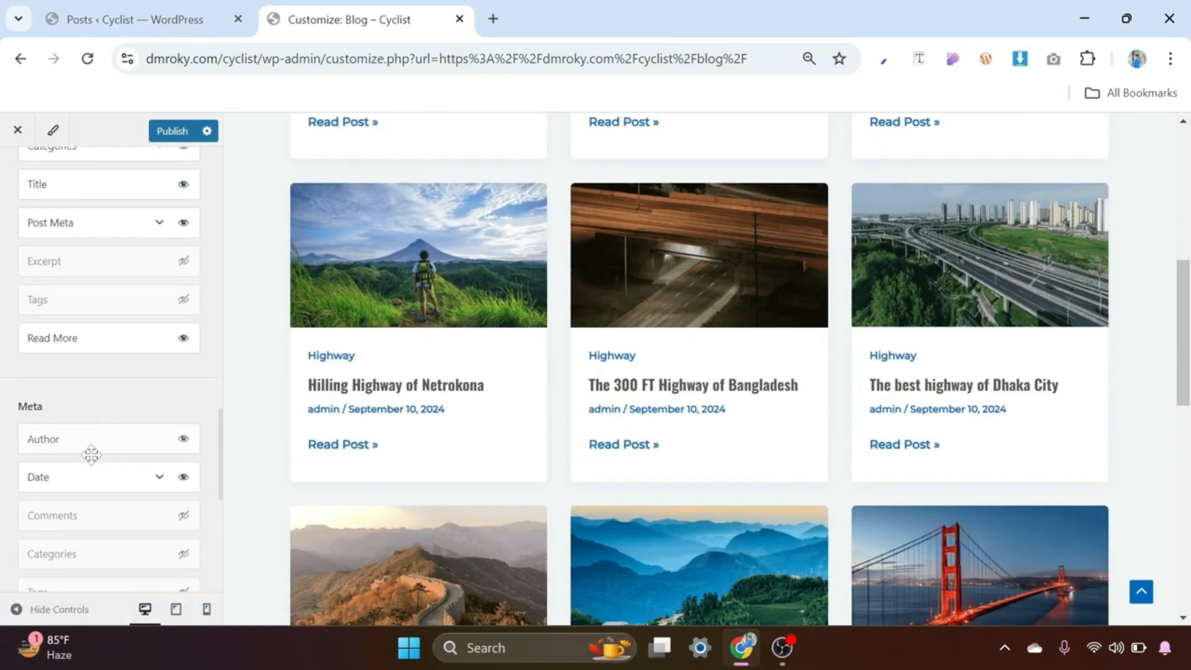
{"action": "scroll", "coordinate": [123, 516], "scroll_direction": "down", "scroll_amount": 2}
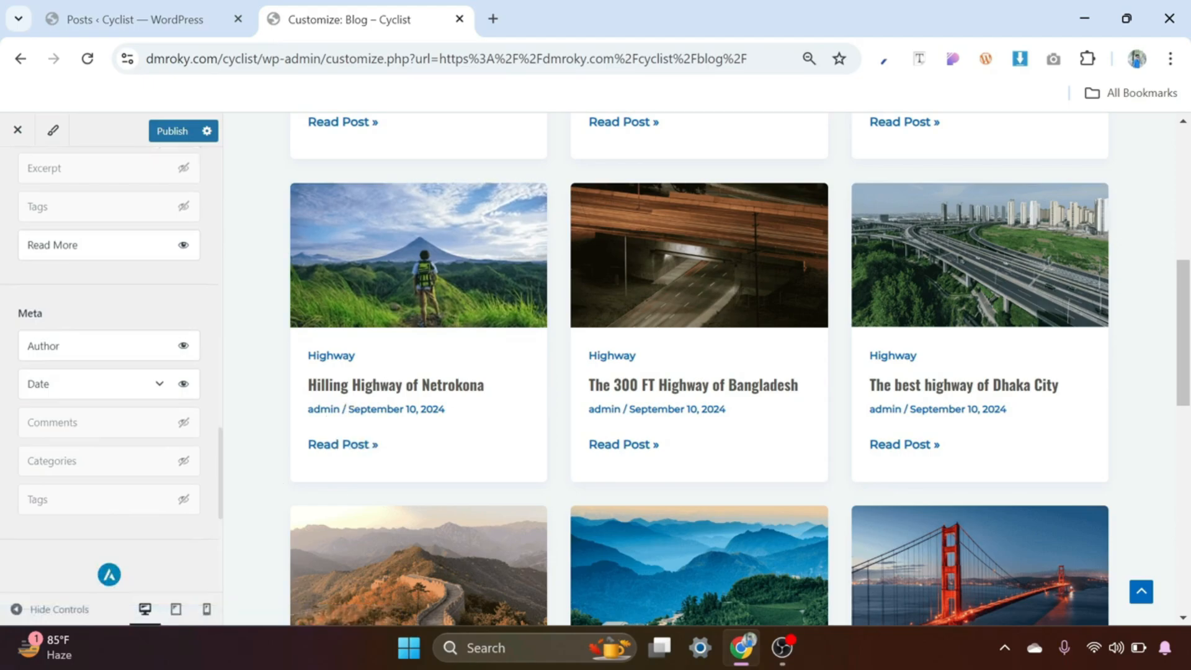
{"action": "scroll", "coordinate": [522, 412], "scroll_direction": "up", "scroll_amount": 5}
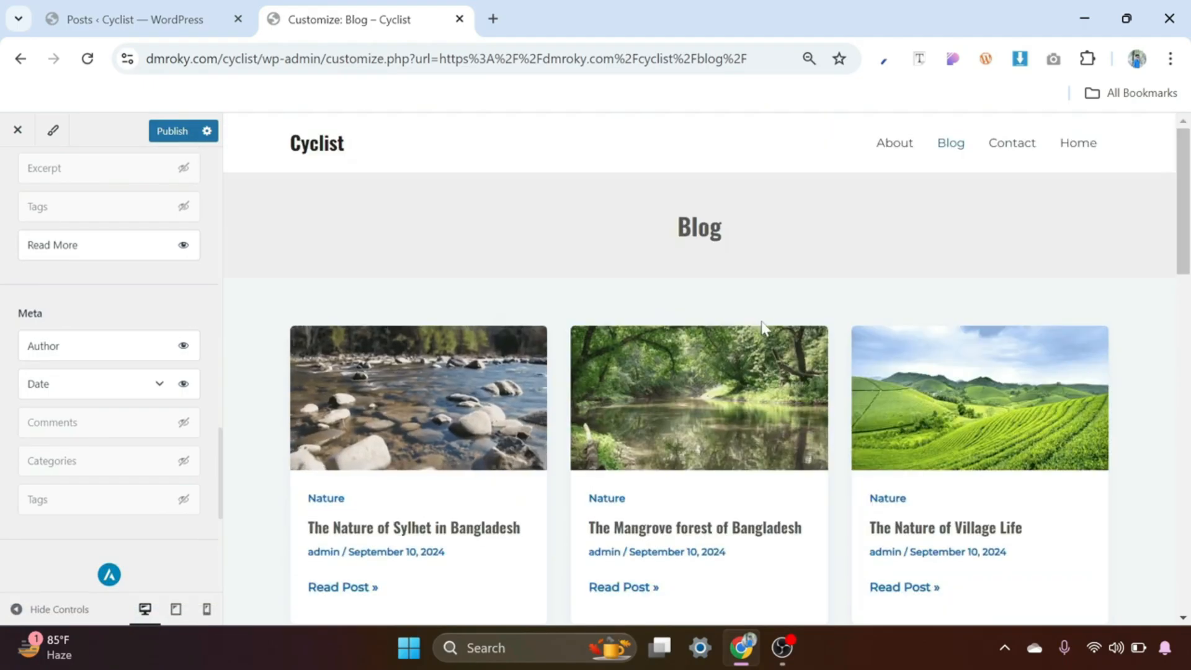
{"action": "scroll", "coordinate": [762, 323], "scroll_direction": "down", "scroll_amount": 5}
{"action": "scroll", "coordinate": [762, 323], "scroll_direction": "down", "scroll_amount": 10}
{"action": "scroll", "coordinate": [762, 323], "scroll_direction": "up", "scroll_amount": 8}
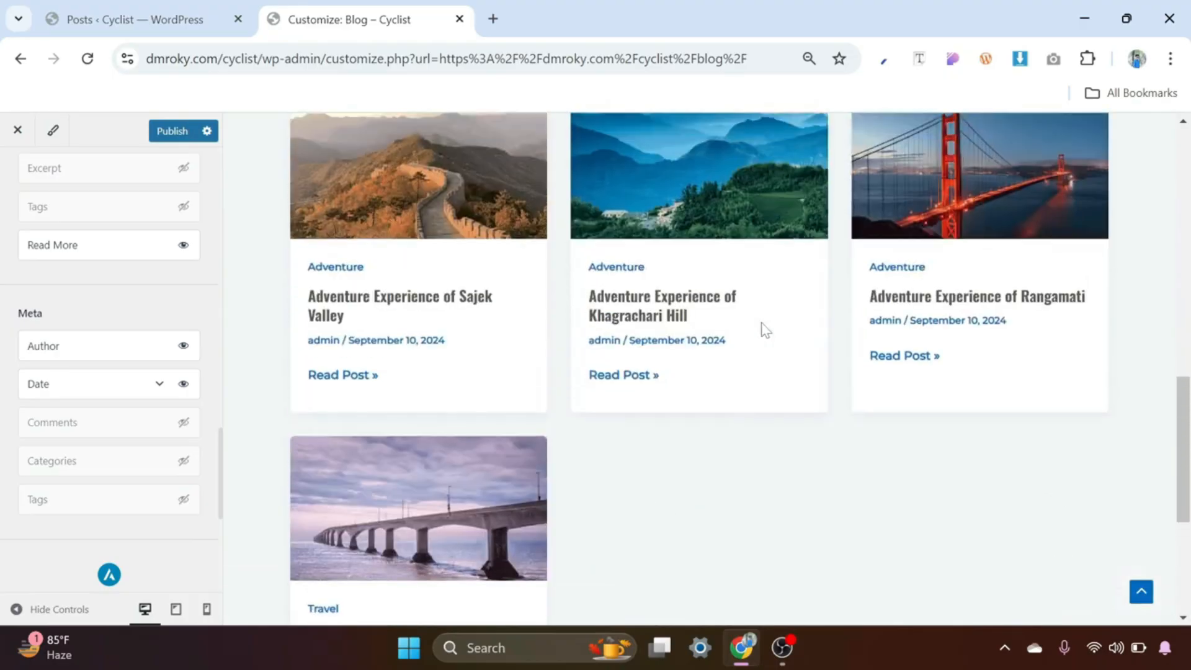
{"action": "scroll", "coordinate": [762, 329], "scroll_direction": "up", "scroll_amount": 3}
{"action": "scroll", "coordinate": [722, 376], "scroll_direction": "down", "scroll_amount": 7}
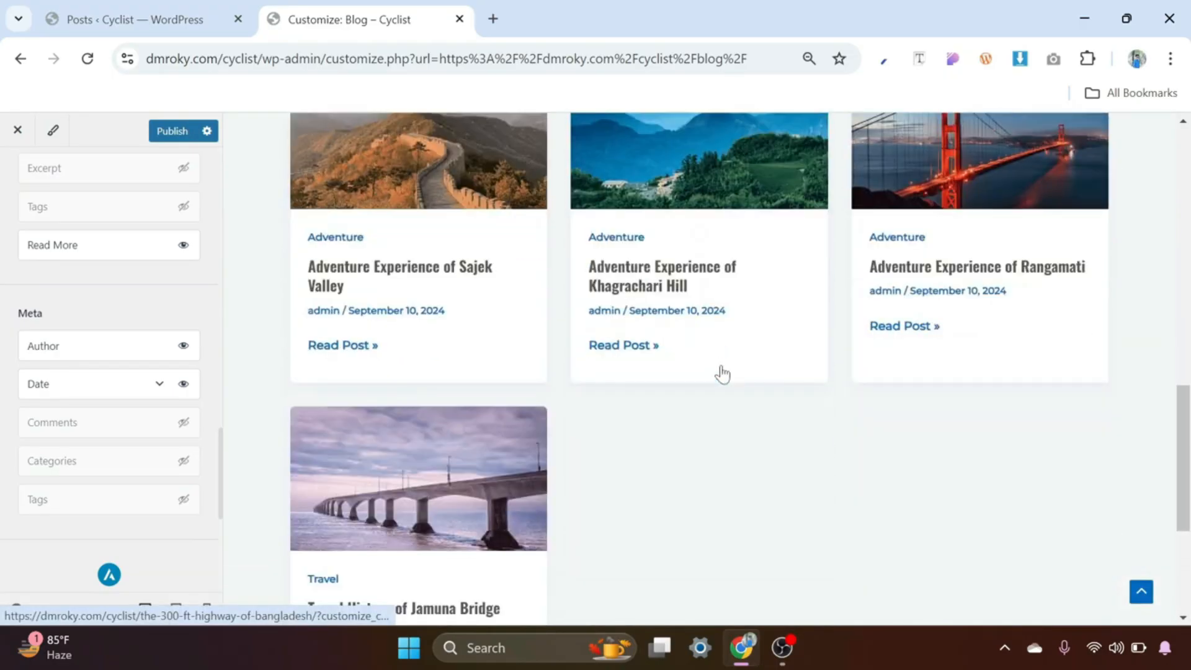
{"action": "scroll", "coordinate": [719, 373], "scroll_direction": "up", "scroll_amount": 7}
{"action": "scroll", "coordinate": [721, 374], "scroll_direction": "up", "scroll_amount": 4}
{"action": "scroll", "coordinate": [722, 374], "scroll_direction": "down", "scroll_amount": 7}
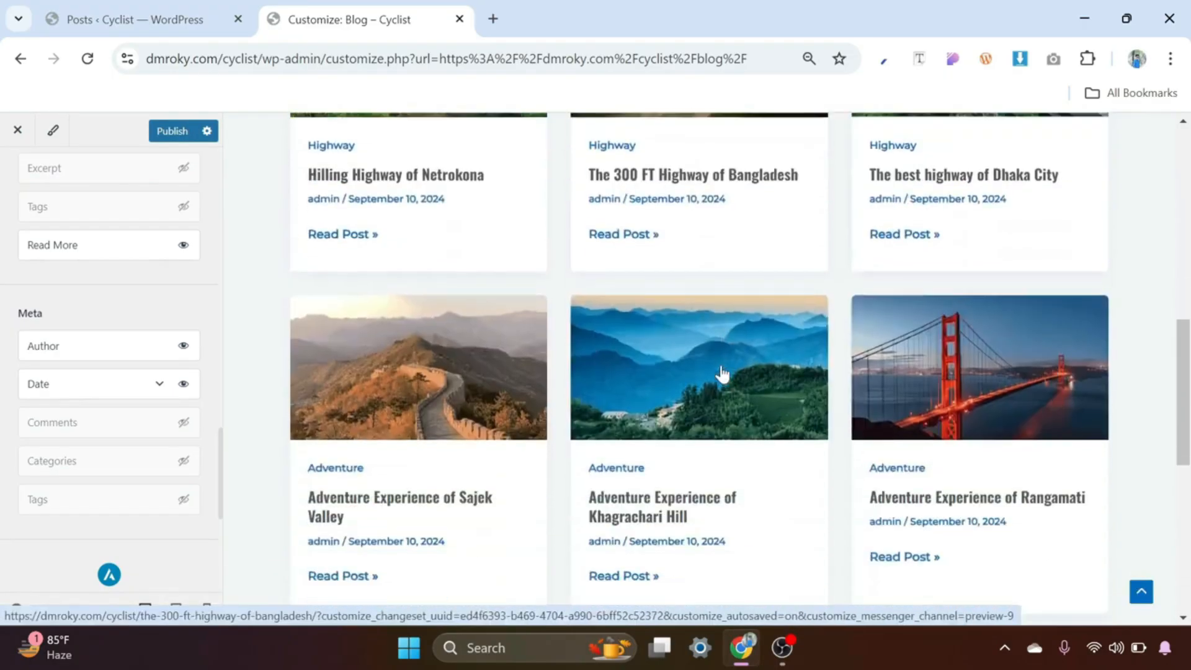
{"action": "scroll", "coordinate": [720, 373], "scroll_direction": "down", "scroll_amount": 3}
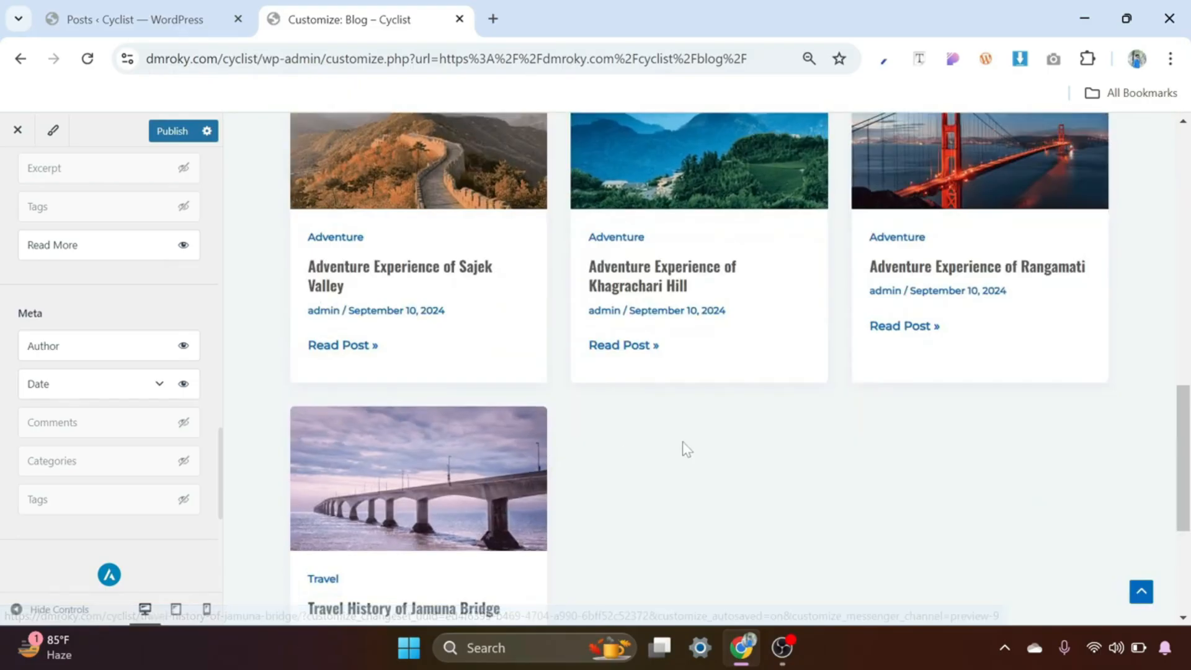
{"action": "scroll", "coordinate": [686, 450], "scroll_direction": "down", "scroll_amount": 5}
{"action": "scroll", "coordinate": [683, 404], "scroll_direction": "up", "scroll_amount": 10}
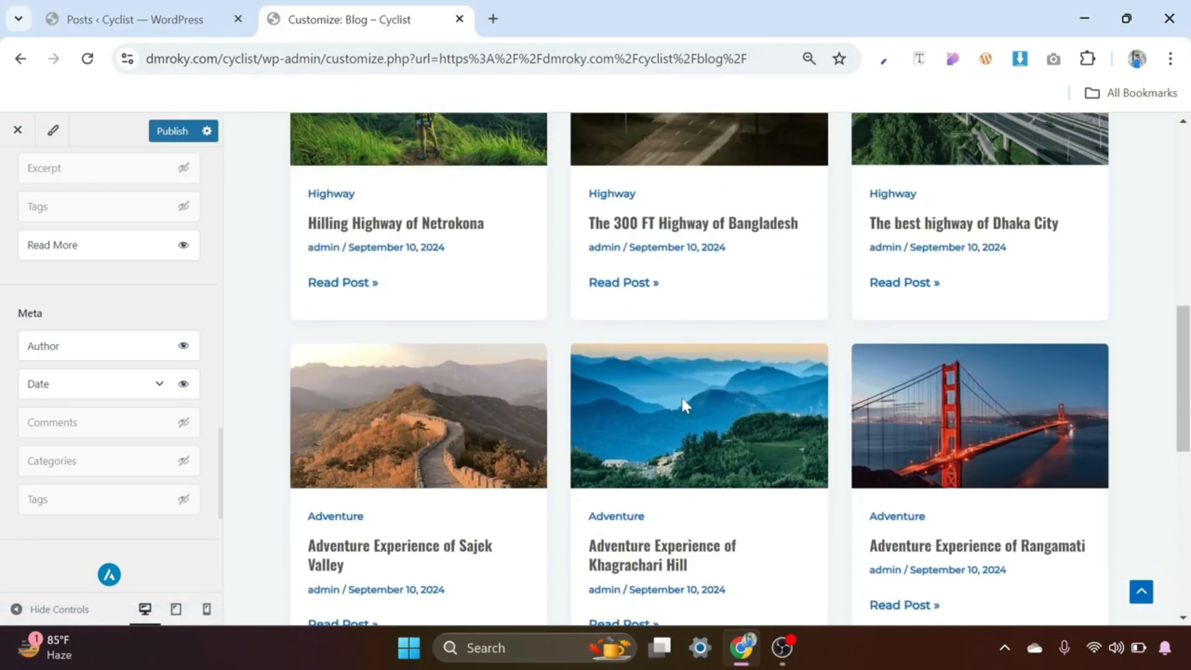
Set Post Per Page to 12 in the Blog / Archive settings and check the last row of posts in the preview.
{"action": "scroll", "coordinate": [139, 317], "scroll_direction": "up", "scroll_amount": 10}
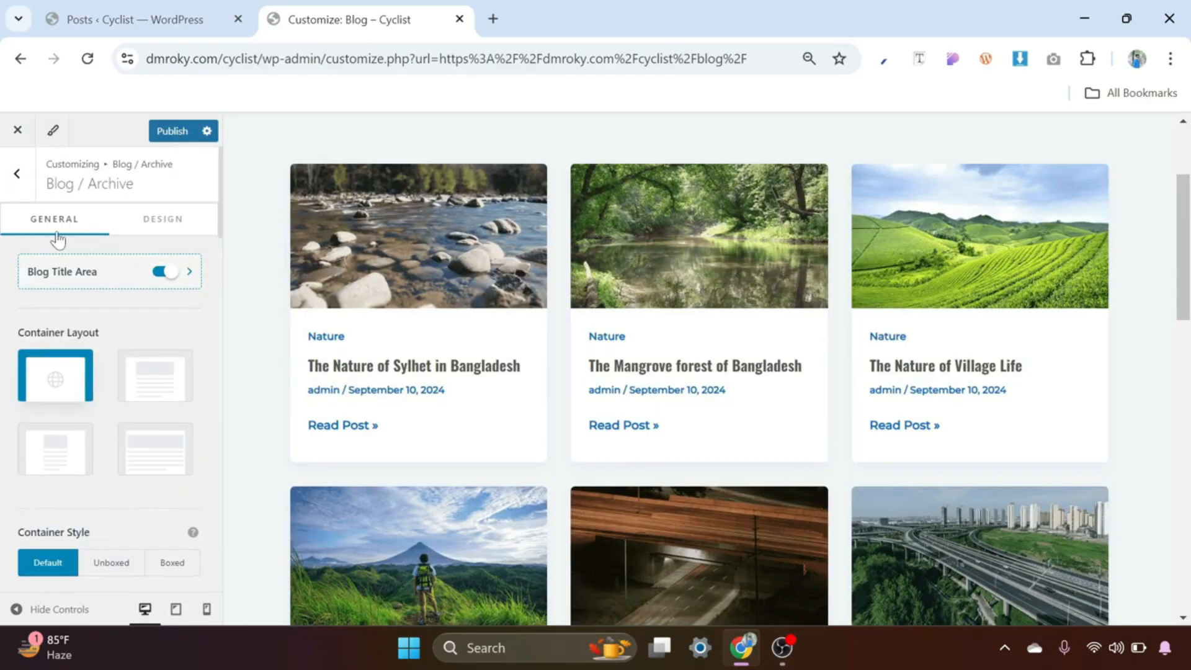
{"action": "left_click", "coordinate": [18, 179]}
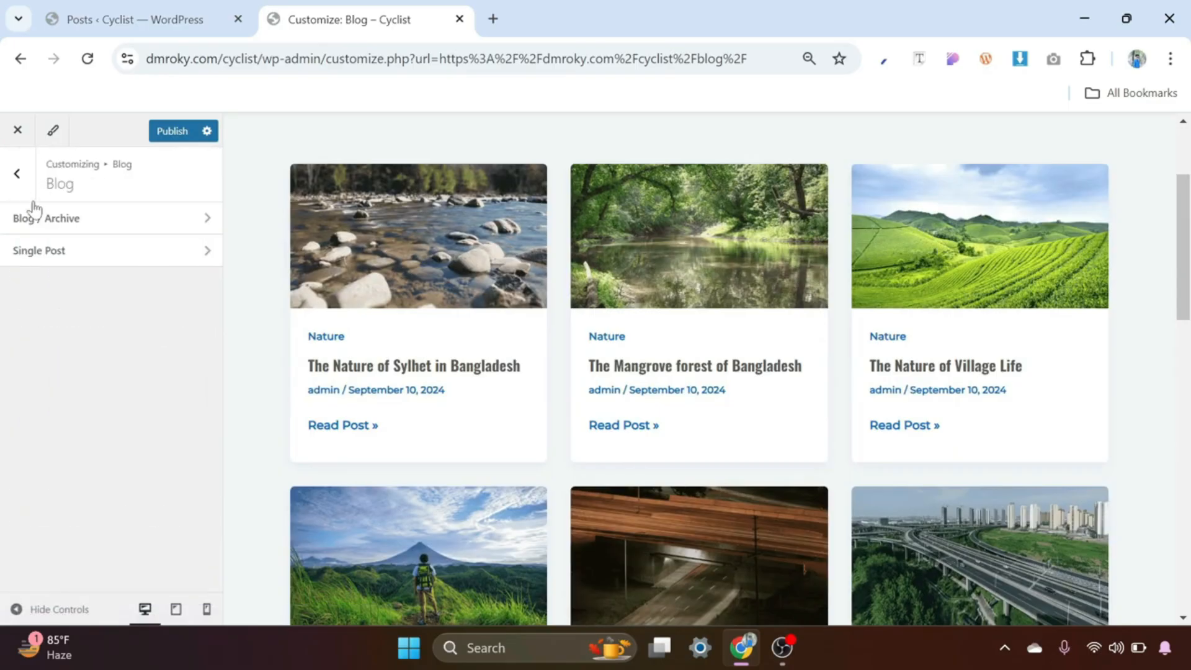
{"action": "left_click", "coordinate": [166, 221]}
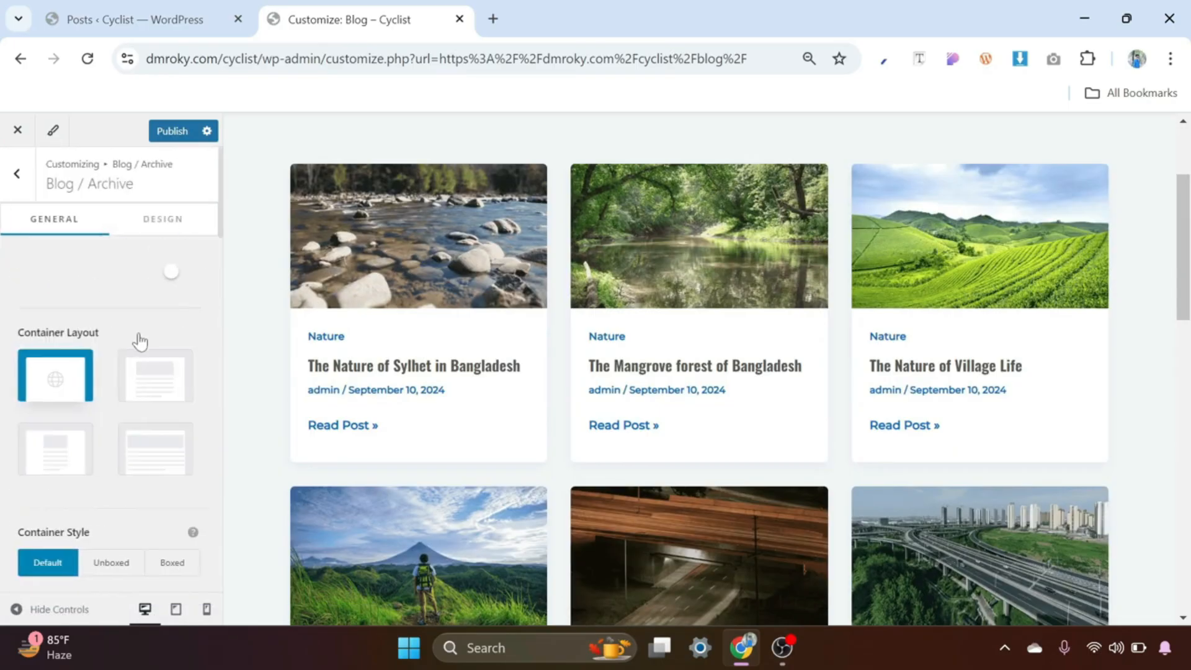
{"action": "scroll", "coordinate": [140, 341], "scroll_direction": "down", "scroll_amount": 12}
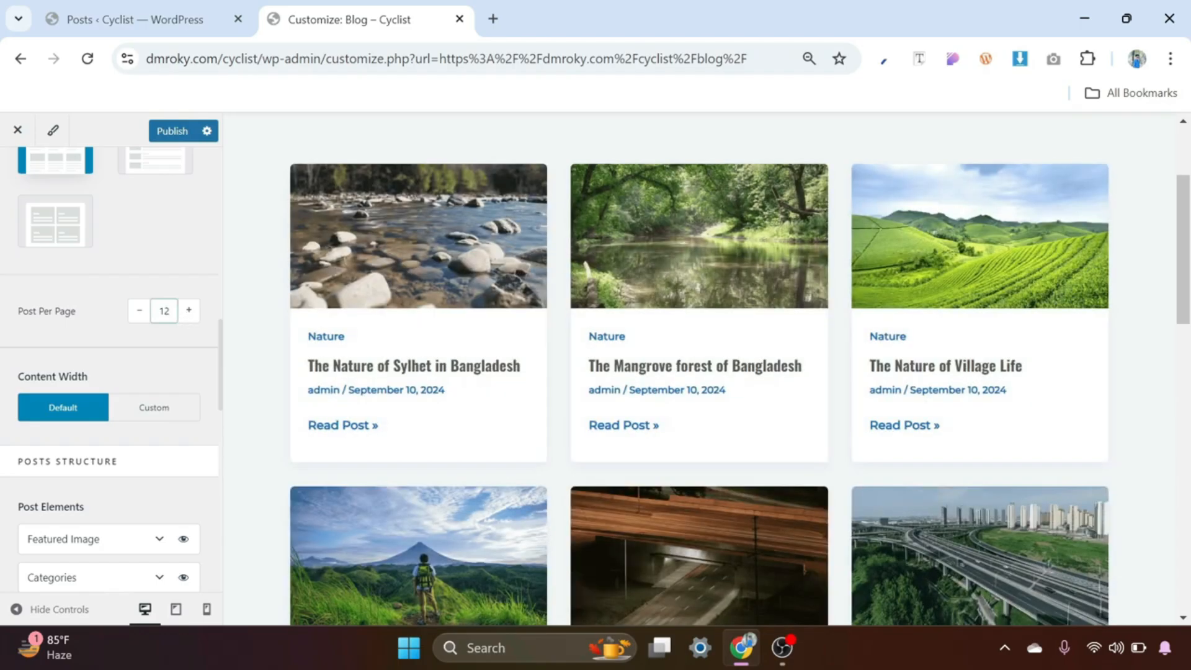
{"action": "scroll", "coordinate": [514, 425], "scroll_direction": "down", "scroll_amount": 10}
{"action": "scroll", "coordinate": [518, 431], "scroll_direction": "down", "scroll_amount": 2}
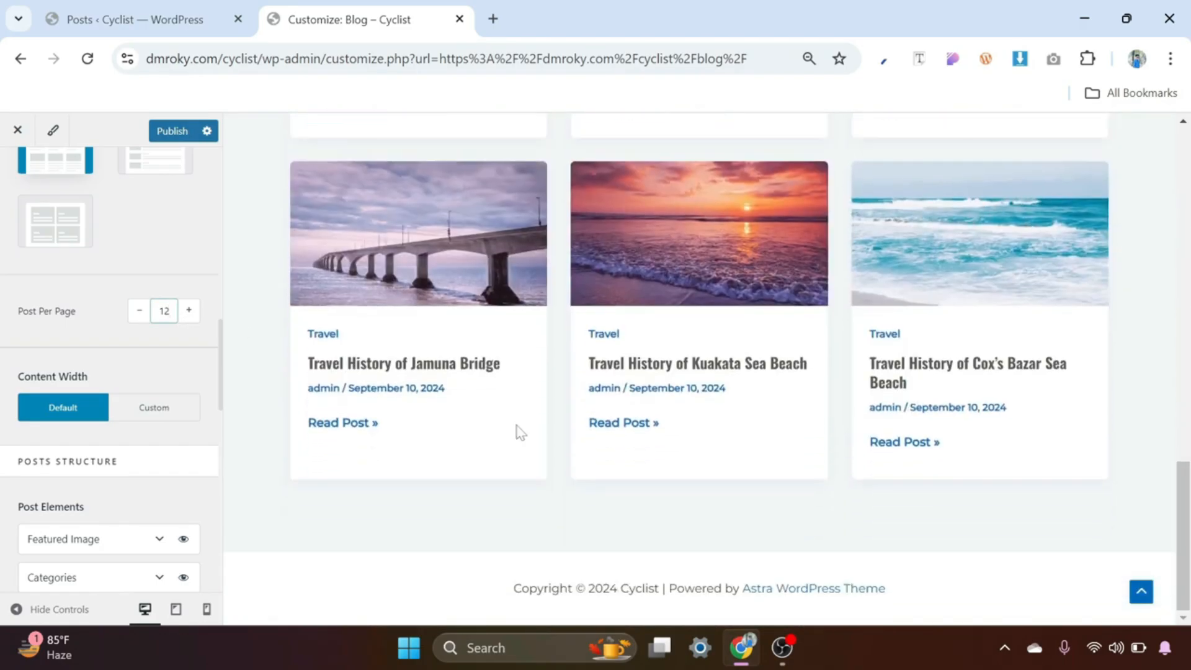
Publish the blog customizations, leave the customizer and review the live Blog page from its banner to the footer.
{"action": "scroll", "coordinate": [518, 431], "scroll_direction": "up", "scroll_amount": 15}
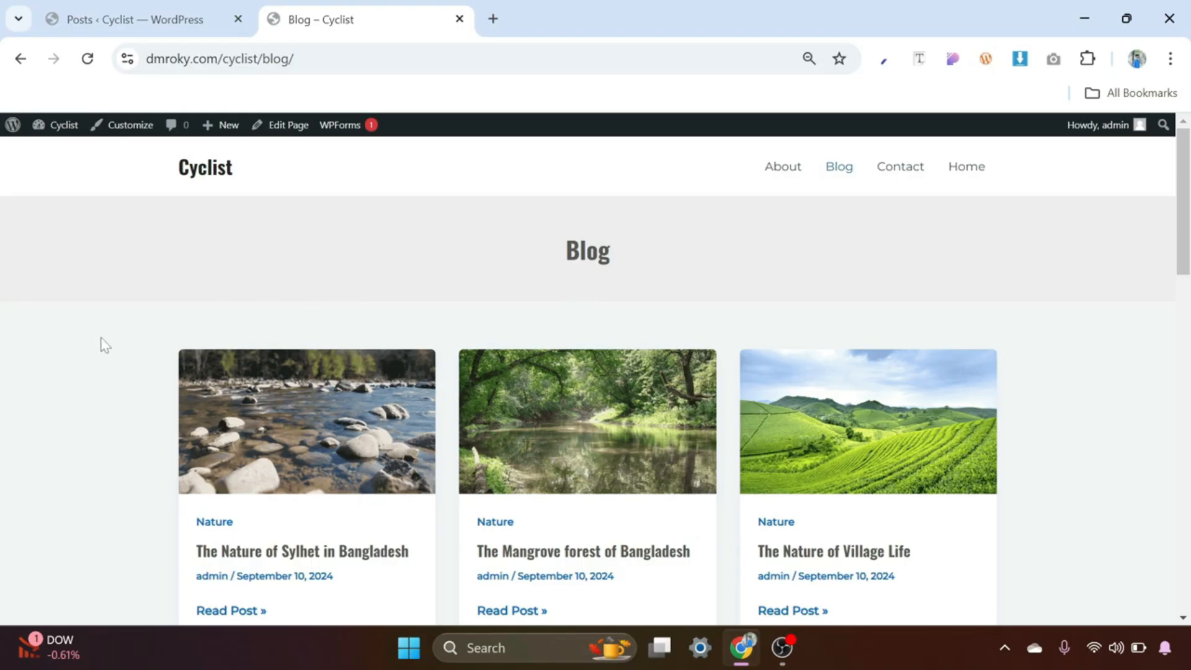
{"action": "scroll", "coordinate": [399, 407], "scroll_direction": "down", "scroll_amount": 12}
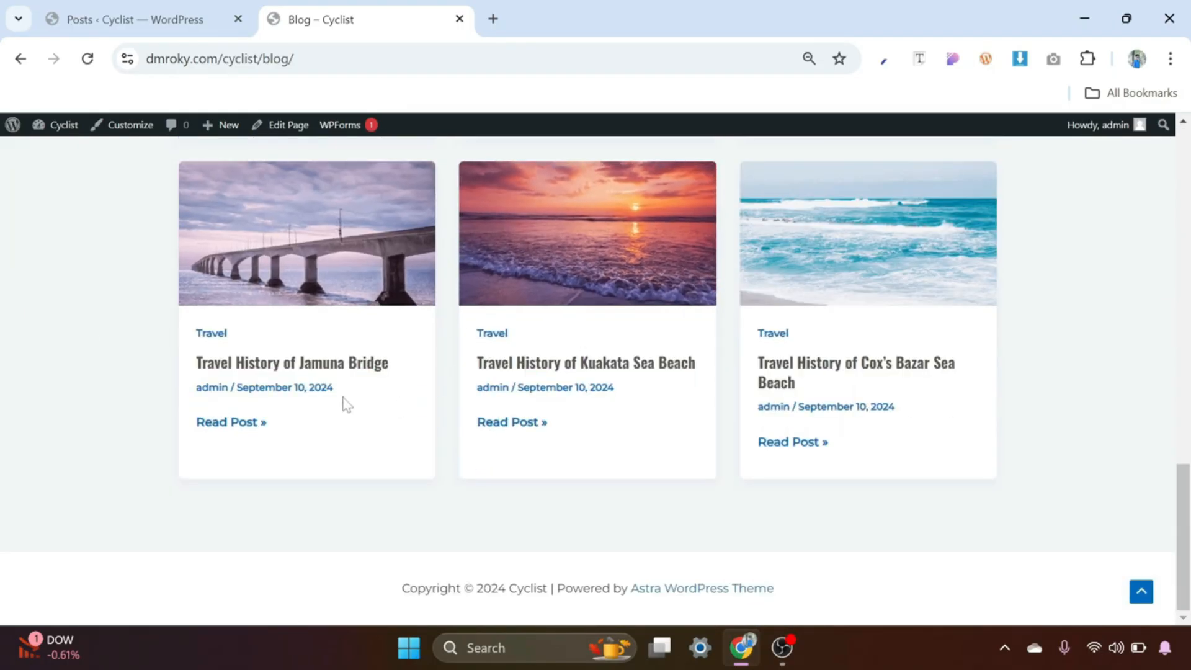
{"action": "scroll", "coordinate": [346, 405], "scroll_direction": "up", "scroll_amount": 12}
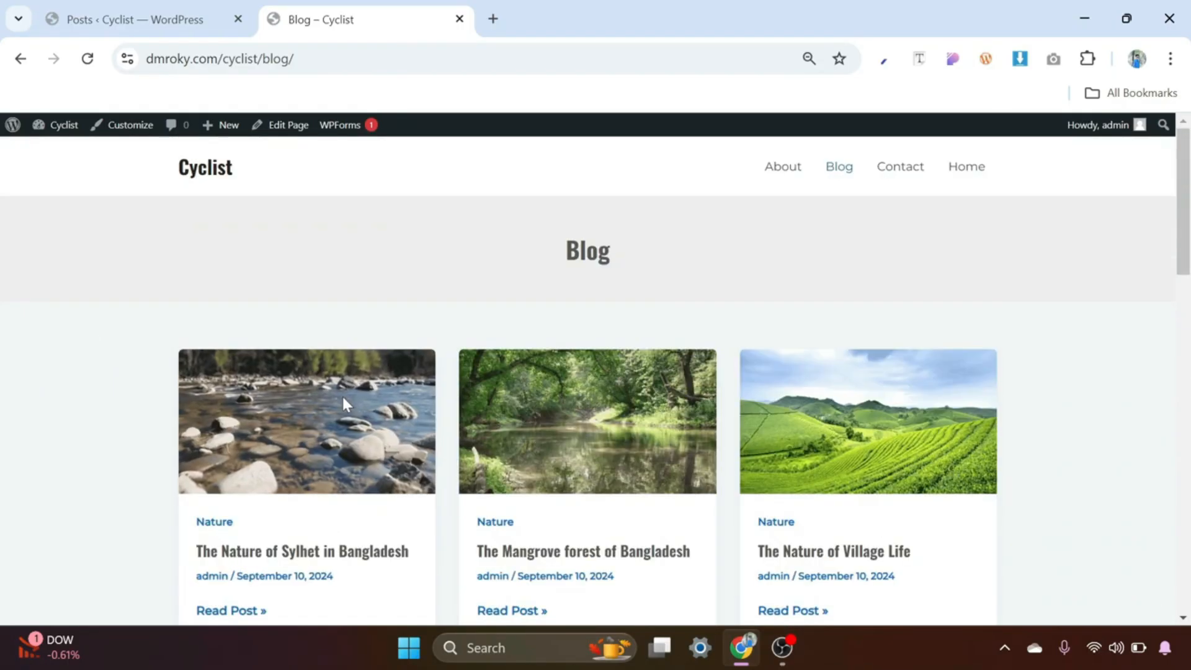